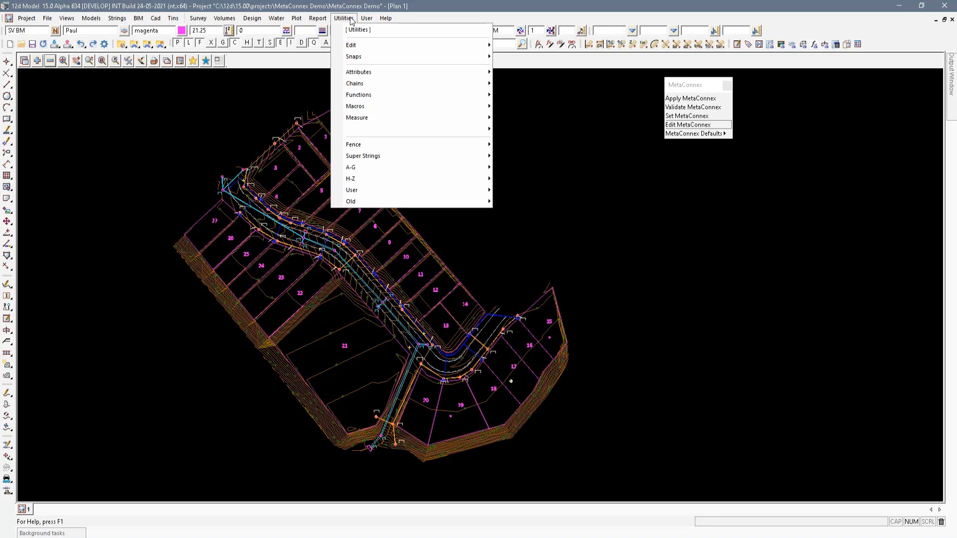
# Clear the string attributes of all super strings in view 1, ignoring vertex and segment attributes
pyautogui.moveTo(443, 159)
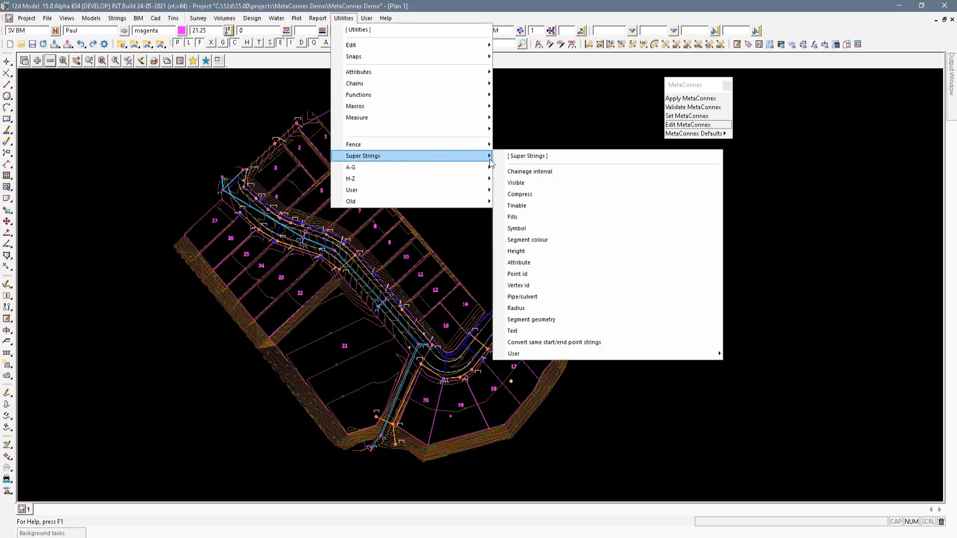
pyautogui.click(525, 263)
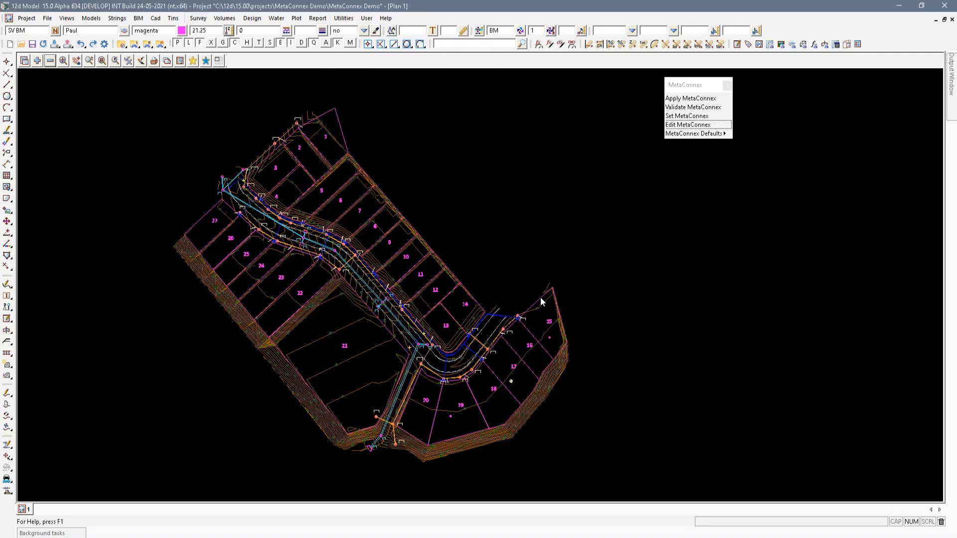
pyautogui.moveTo(576, 270); pyautogui.dragTo(524, 190)
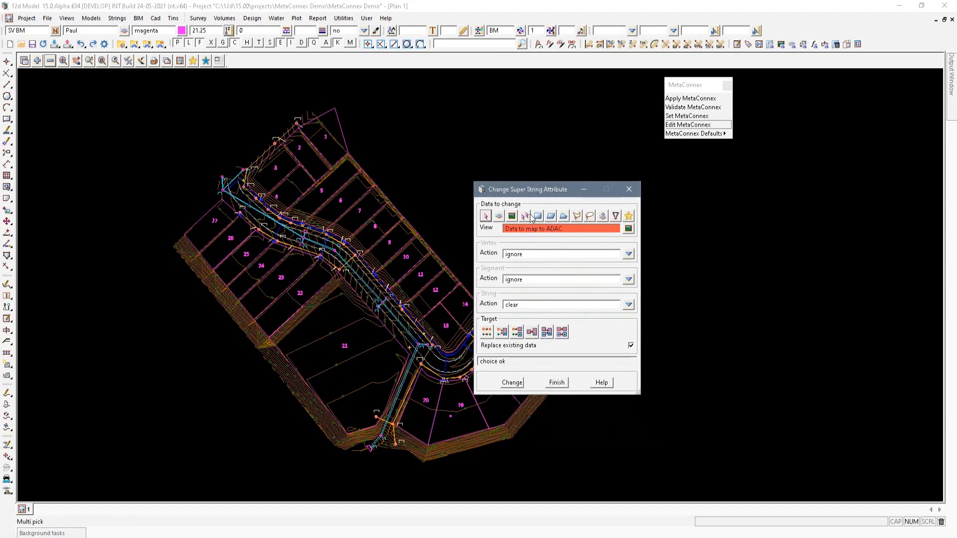
pyautogui.click(533, 230)
pyautogui.click(532, 232)
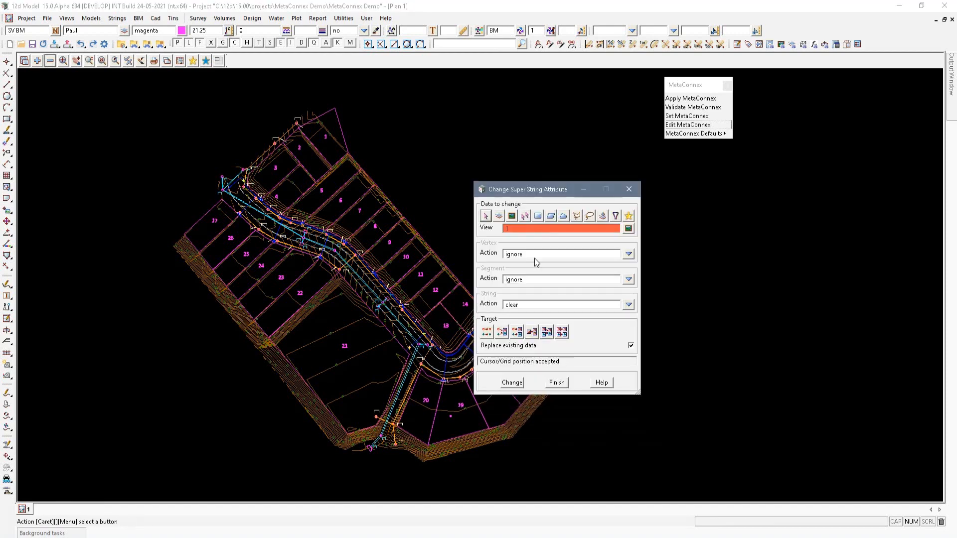
pyautogui.click(515, 387)
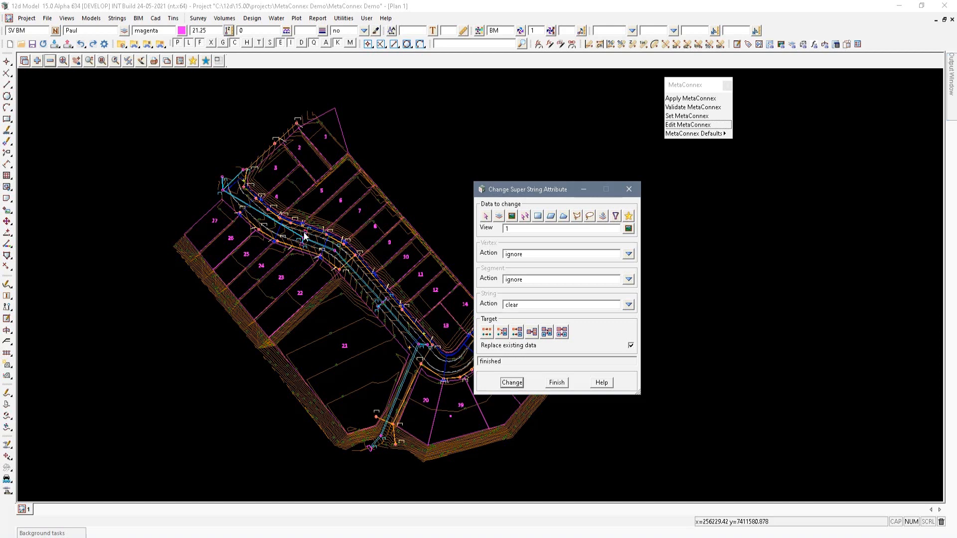
pyautogui.click(557, 383)
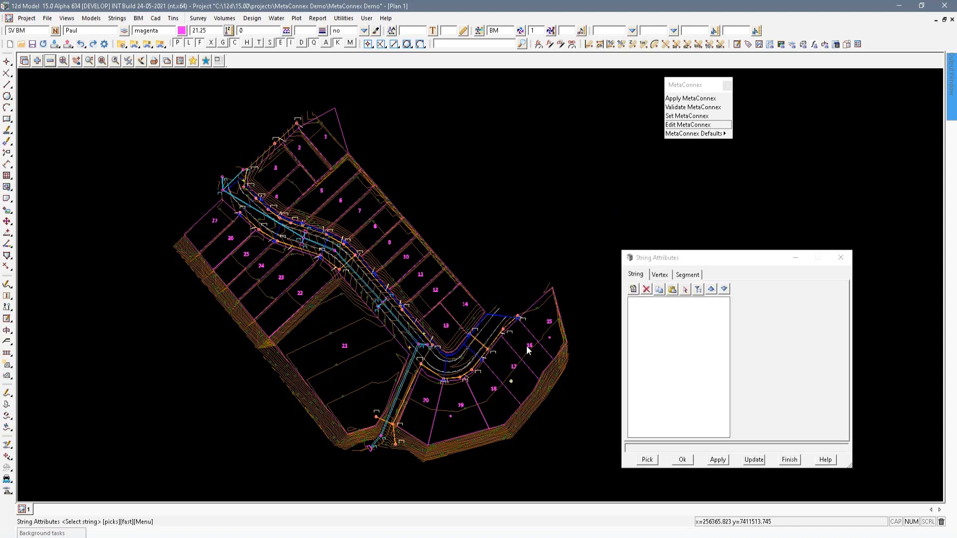
# Check the string attributes of the LOTS boundary string by lot 15 and the SE C sewerage connection near 103/5
pyautogui.scroll(3, 528, 348)
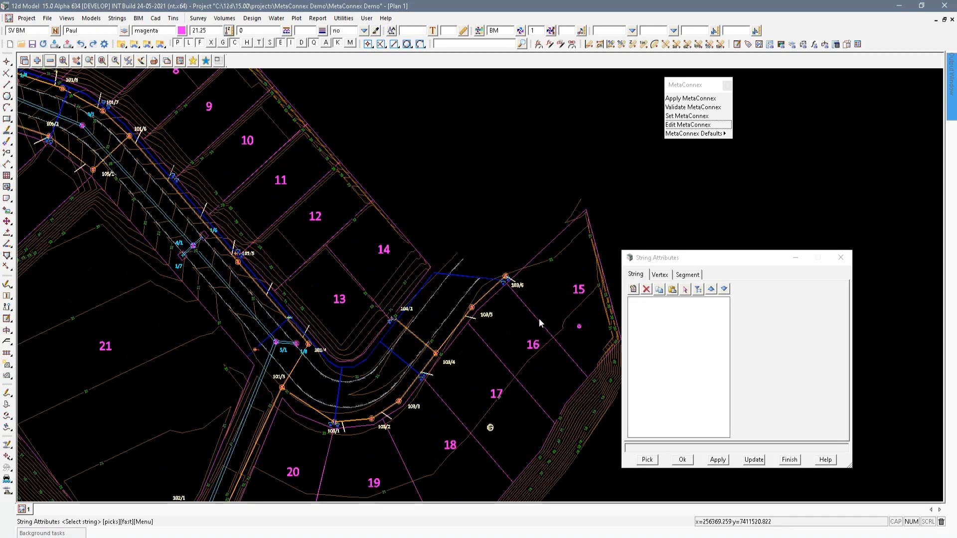
pyautogui.click(543, 249)
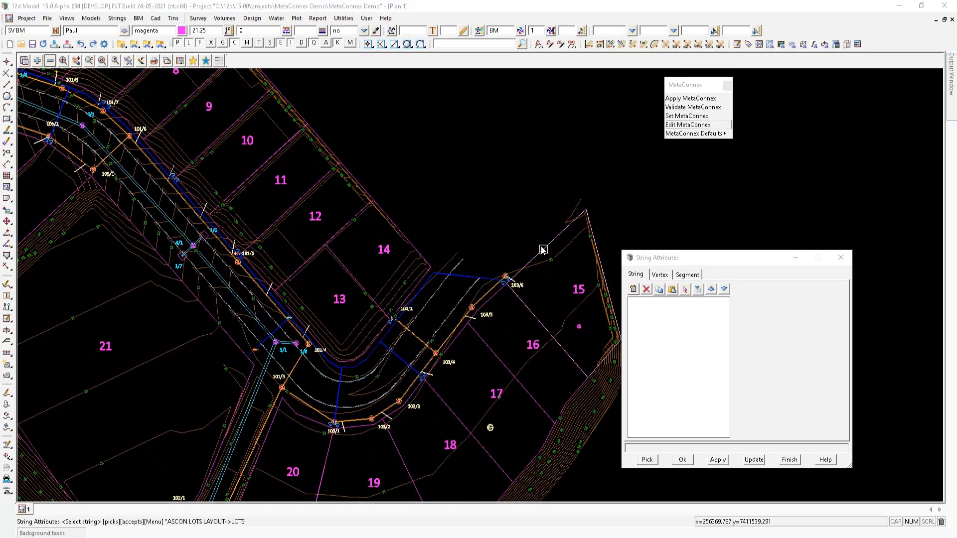
pyautogui.middleClick(543, 249)
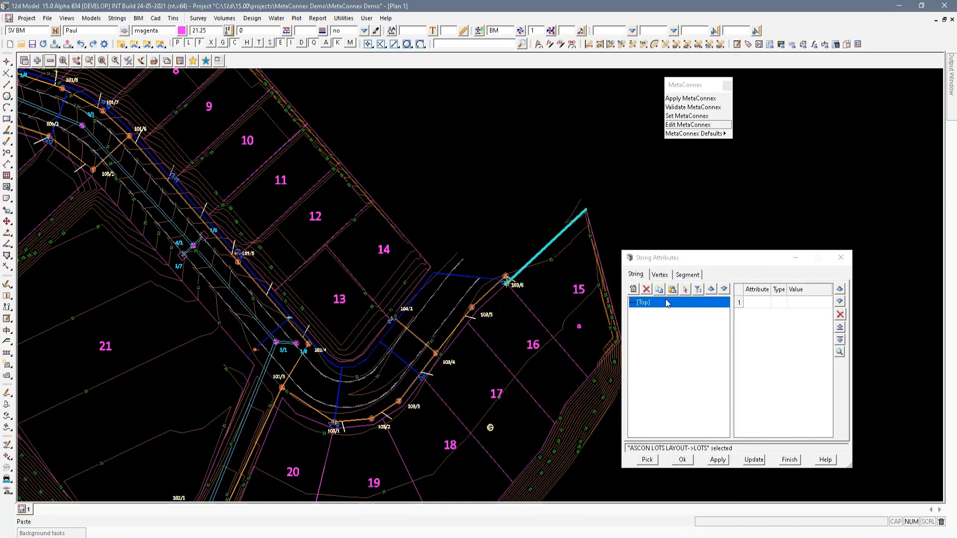
pyautogui.click(647, 459)
pyautogui.scroll(3, 476, 320)
pyautogui.click(477, 320)
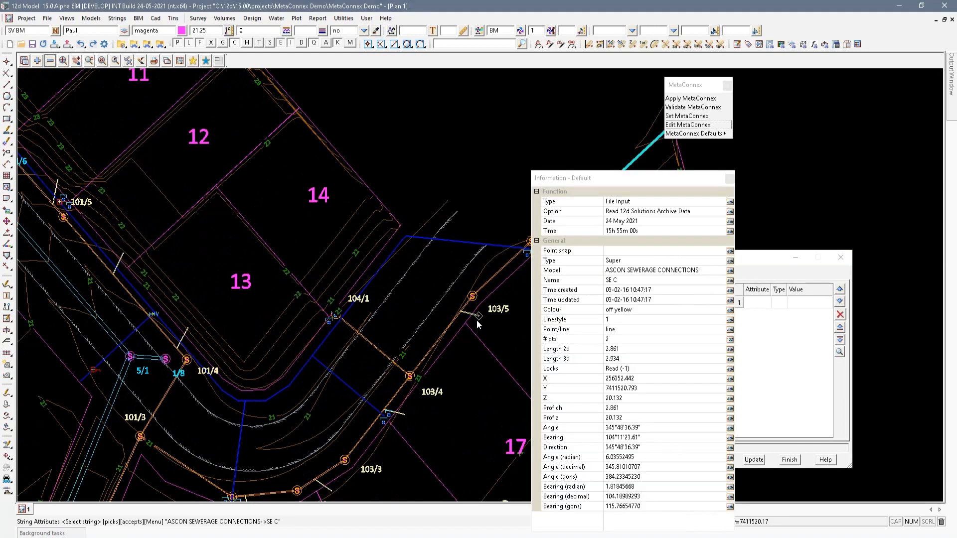
pyautogui.middleClick(477, 320)
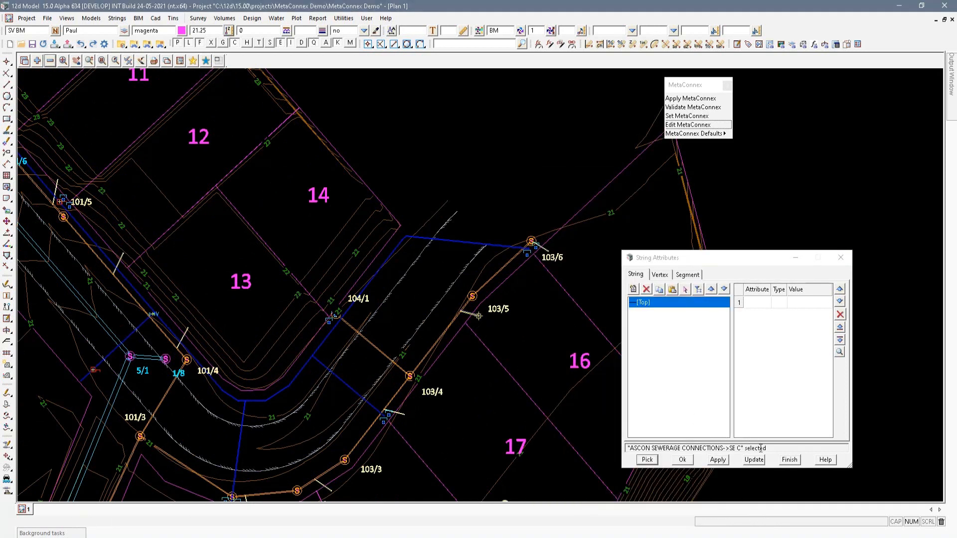
pyautogui.click(780, 459)
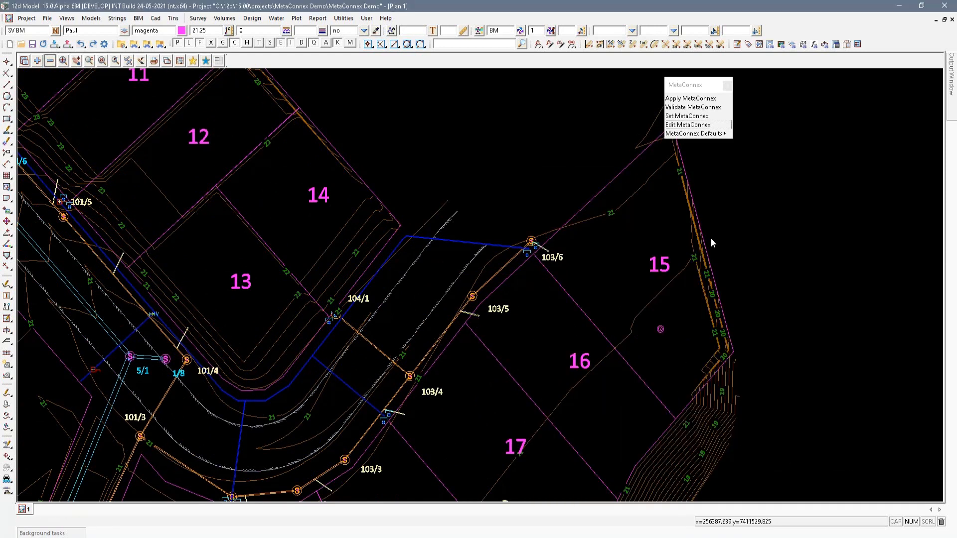
# Open the MetaConnex Editor and read in the file ADAC 501.12dMetaConnex
pyautogui.moveTo(686, 87); pyautogui.dragTo(544, 62)
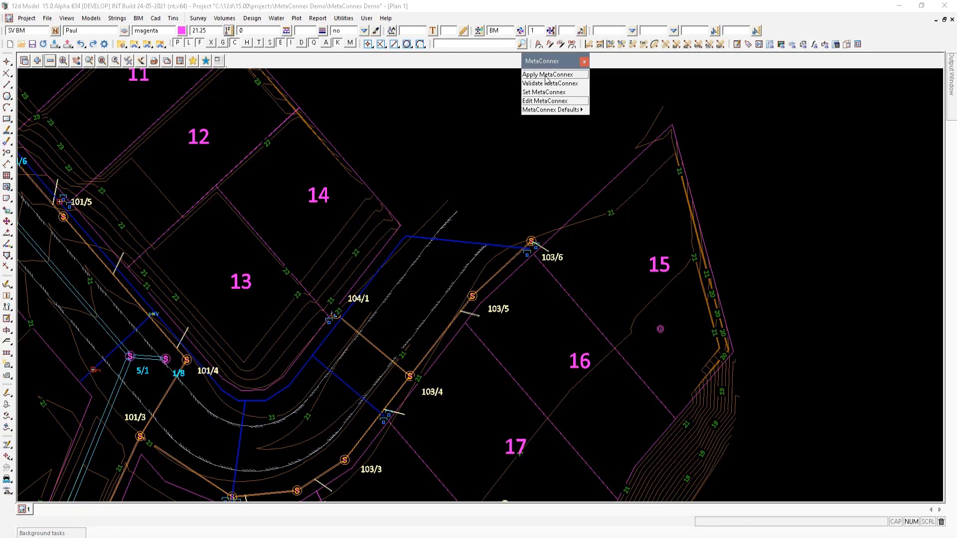
pyautogui.click(554, 104)
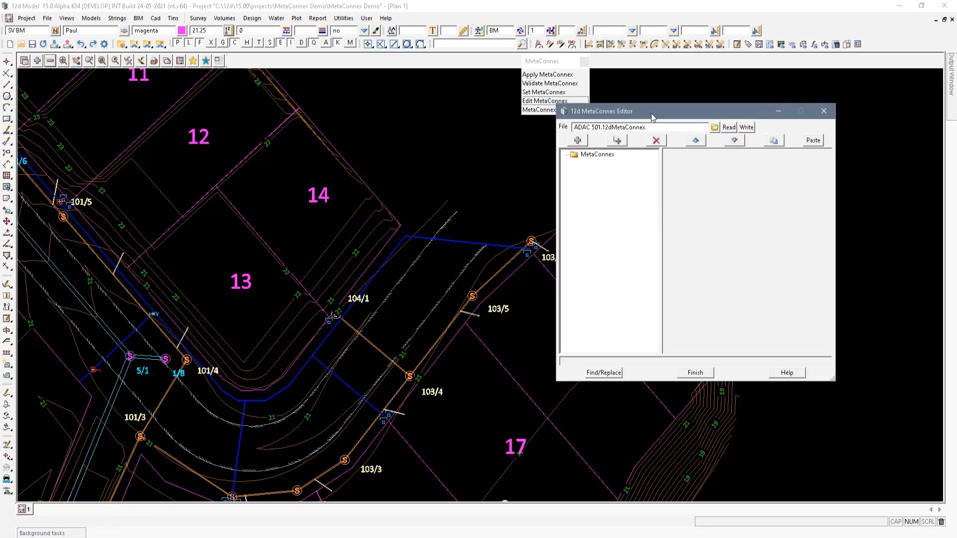
pyautogui.moveTo(652, 115); pyautogui.dragTo(432, 138)
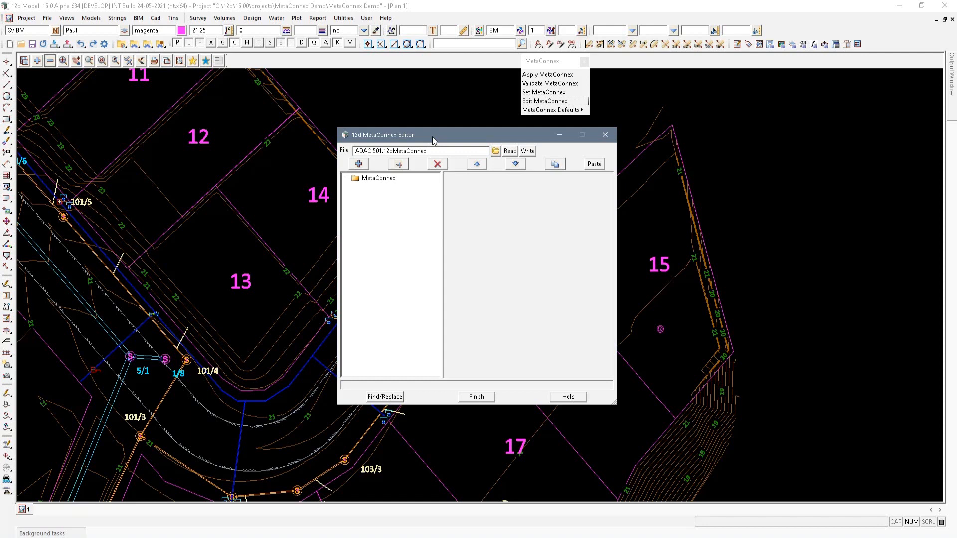
pyautogui.moveTo(432, 137); pyautogui.dragTo(547, 133)
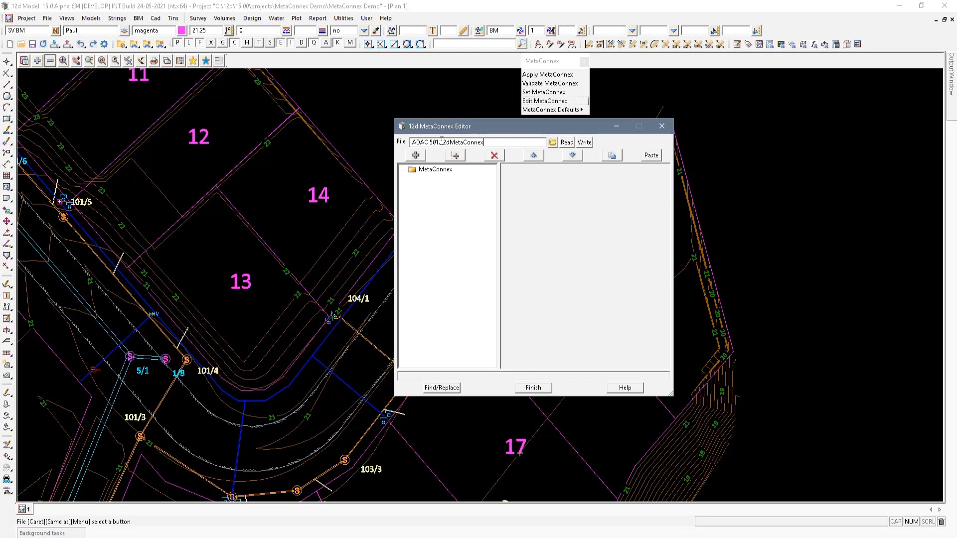
pyautogui.moveTo(441, 143); pyautogui.dragTo(490, 141)
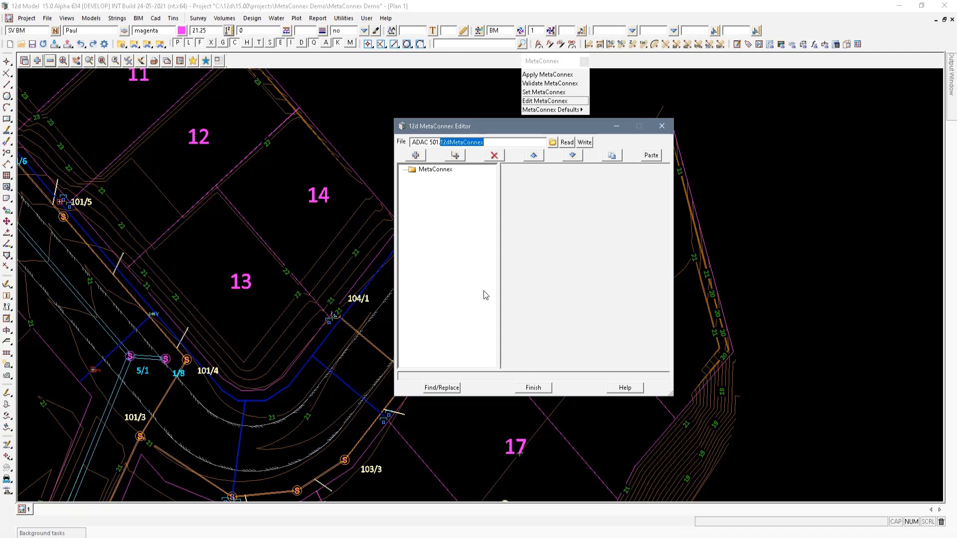
pyautogui.click(567, 143)
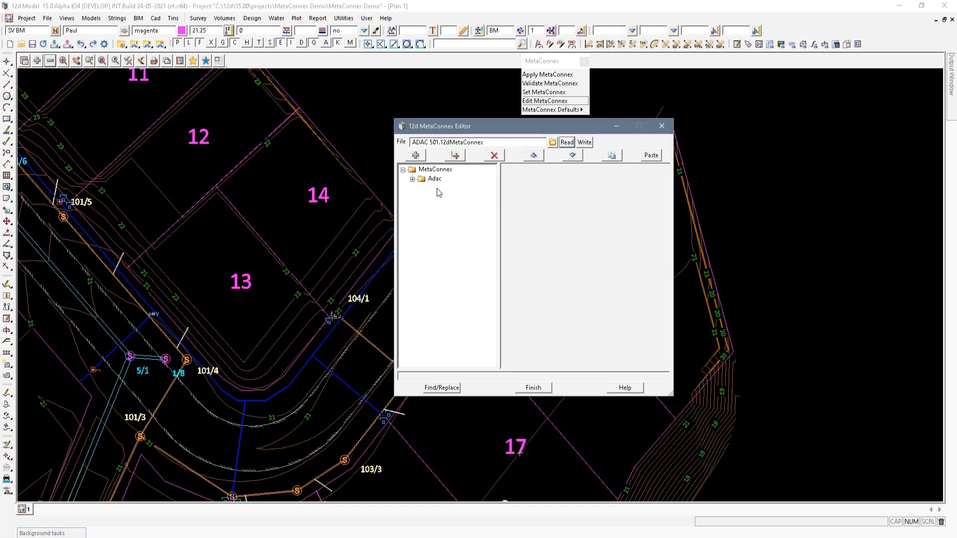
# Expand the Adac, Sewerage and MaintenanceHoles groups in the MetaConnex tree and widen the tree area
pyautogui.click(412, 179)
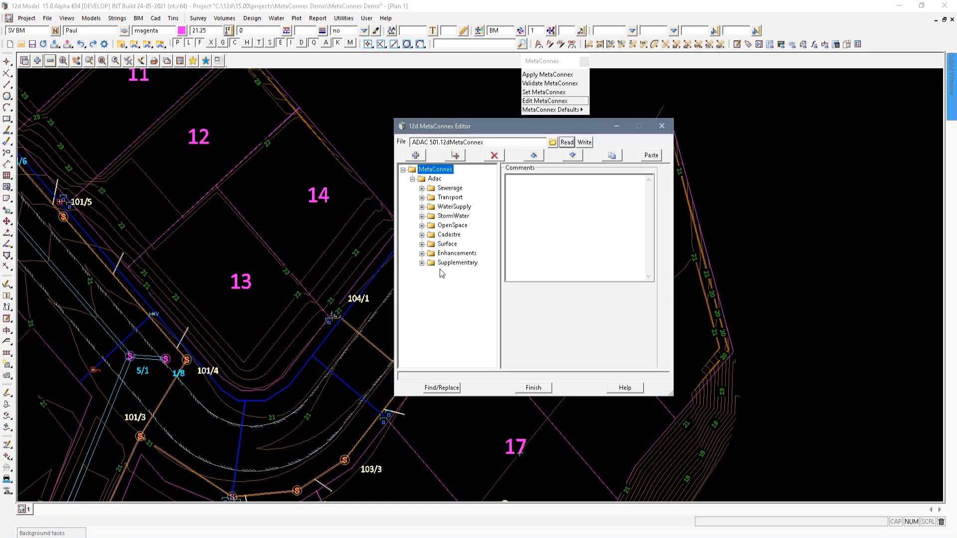
pyautogui.click(422, 189)
pyautogui.moveTo(499, 204); pyautogui.dragTo(516, 203)
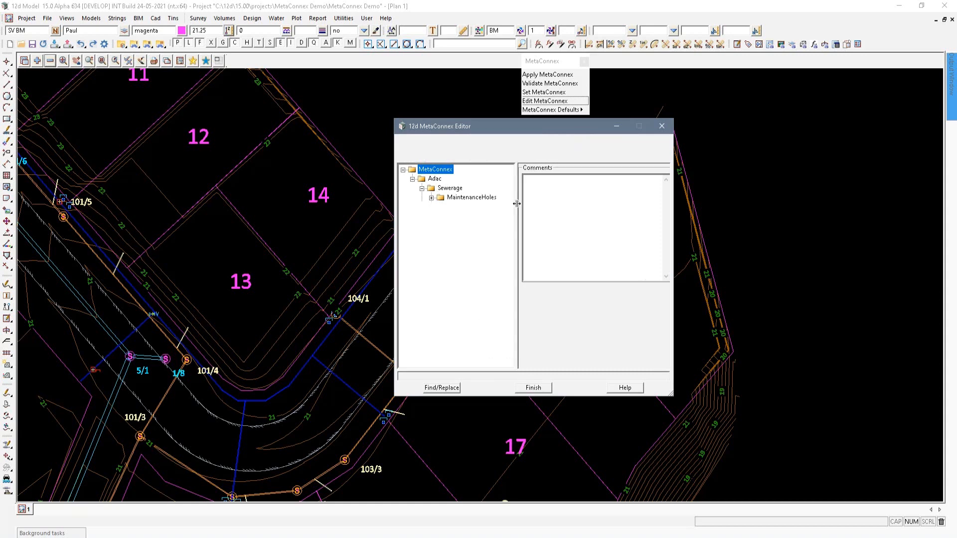
pyautogui.click(432, 198)
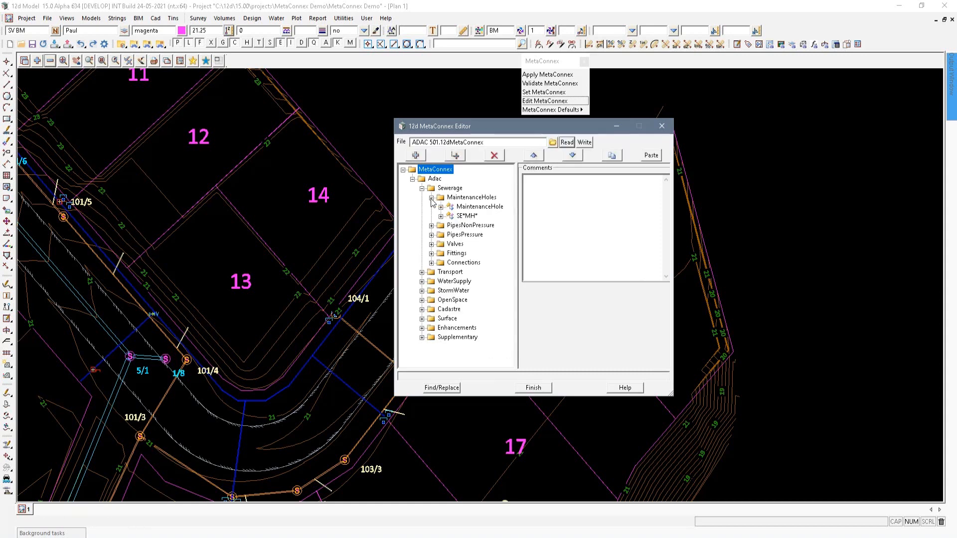
# Widen the editor and duplicate the MaintenanceHole feature within the MaintenanceHoles group
pyautogui.click(487, 207)
pyautogui.moveTo(673, 212); pyautogui.dragTo(722, 209)
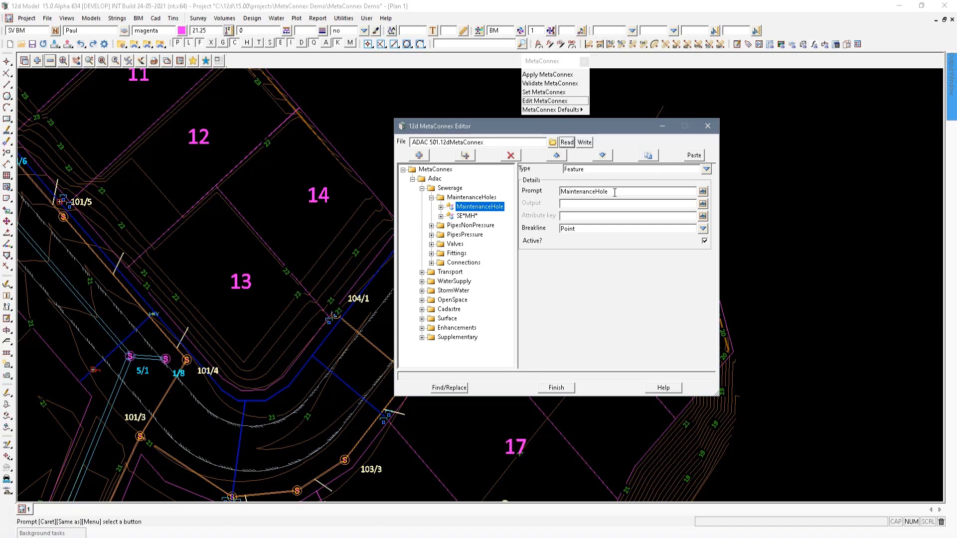
pyautogui.click(648, 155)
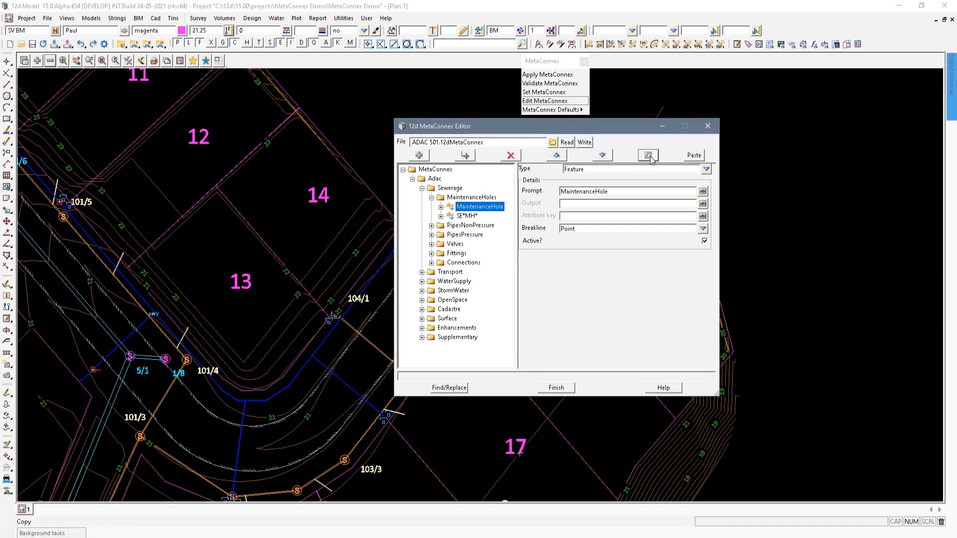
pyautogui.click(486, 198)
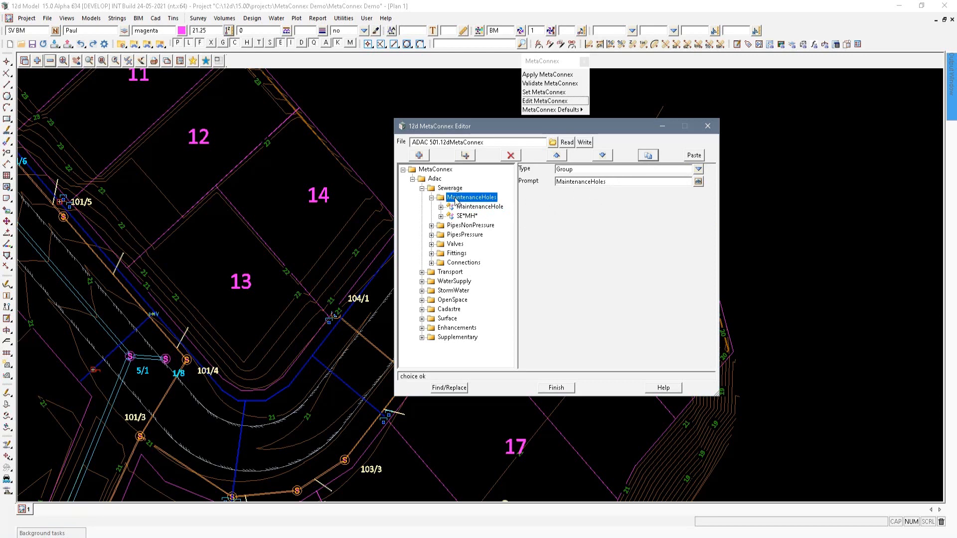
pyautogui.click(694, 155)
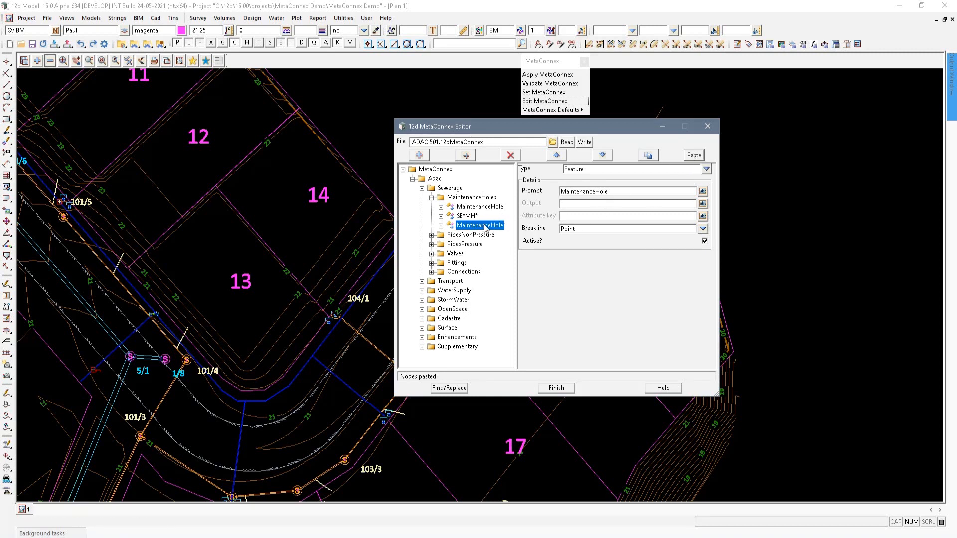
pyautogui.click(583, 205)
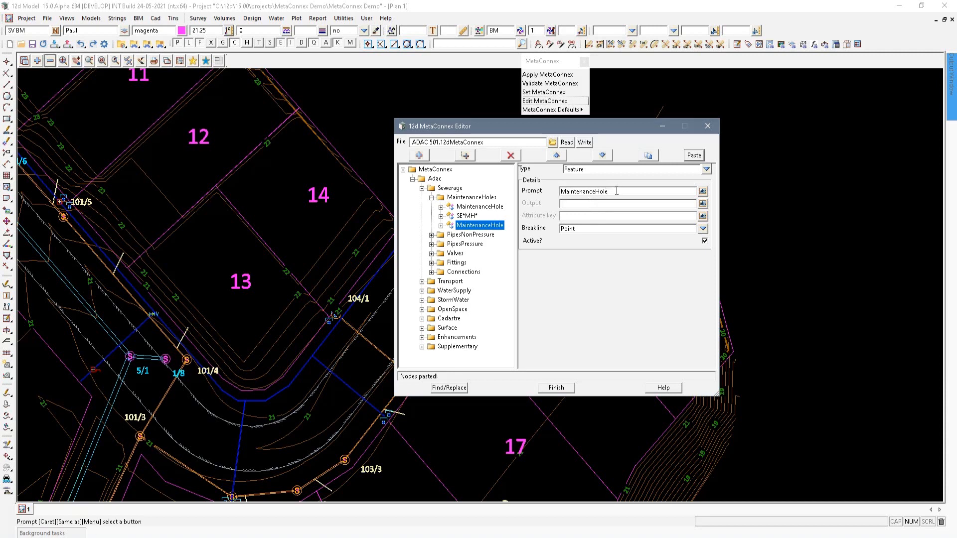
pyautogui.moveTo(616, 191); pyautogui.dragTo(559, 192)
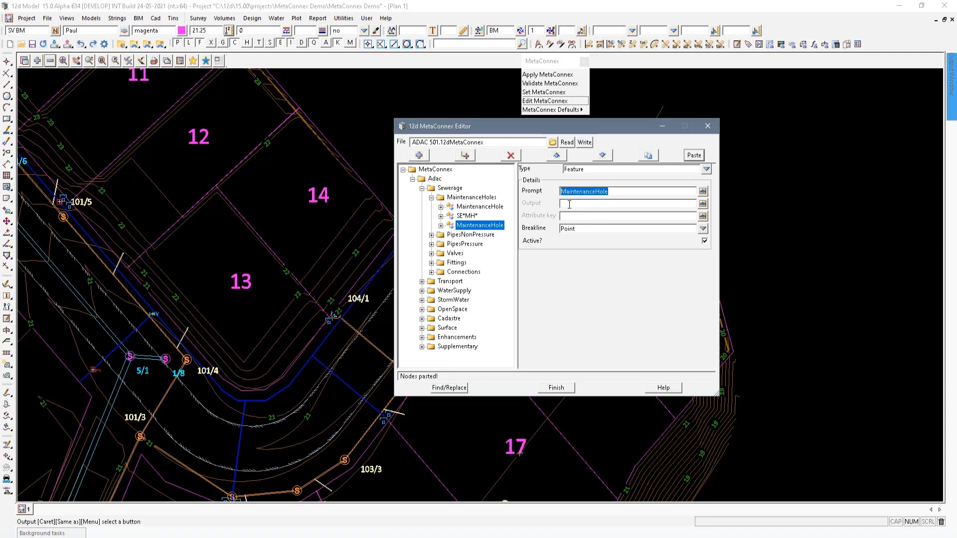
pyautogui.click(570, 204)
# Copy the SE*MH* feature's prompt text into its Output so the output is SE*MH*
pyautogui.click(467, 216)
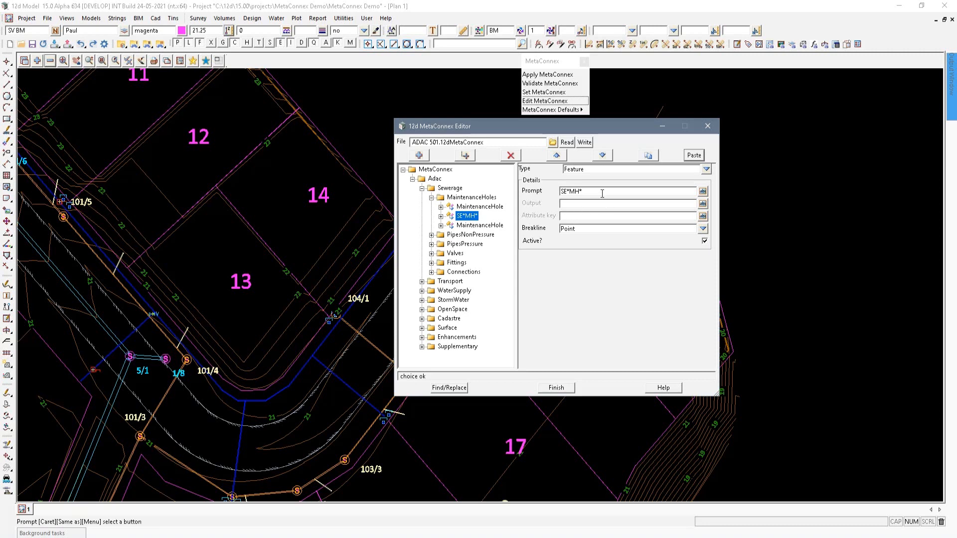
pyautogui.moveTo(583, 191); pyautogui.dragTo(559, 196)
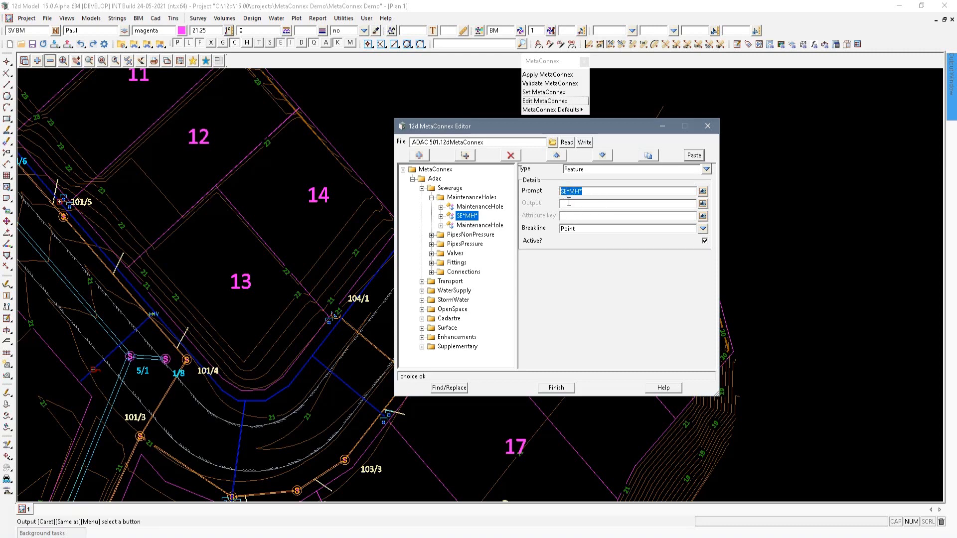
pyautogui.click(568, 202)
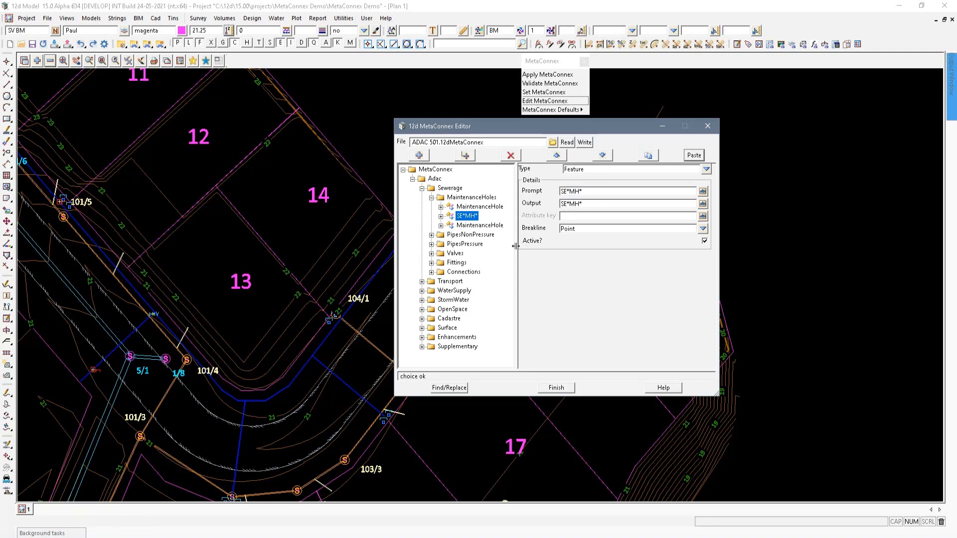
# Copy the duplicate feature's MaintenanceHole prompt and prefix the SE*MH* feature's prompt with it, adding an opening square bracket before the code
pyautogui.click(497, 226)
pyautogui.moveTo(610, 192); pyautogui.dragTo(560, 193)
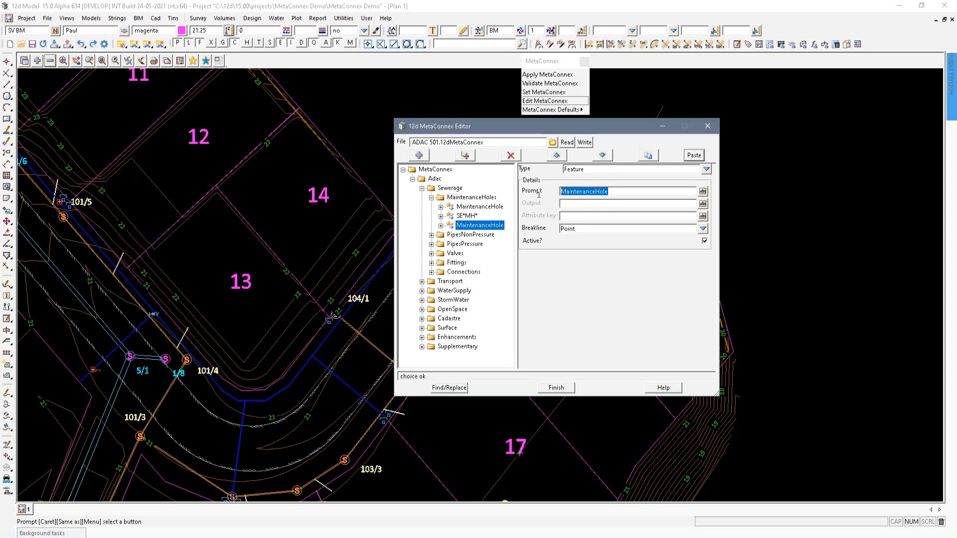
pyautogui.click(469, 216)
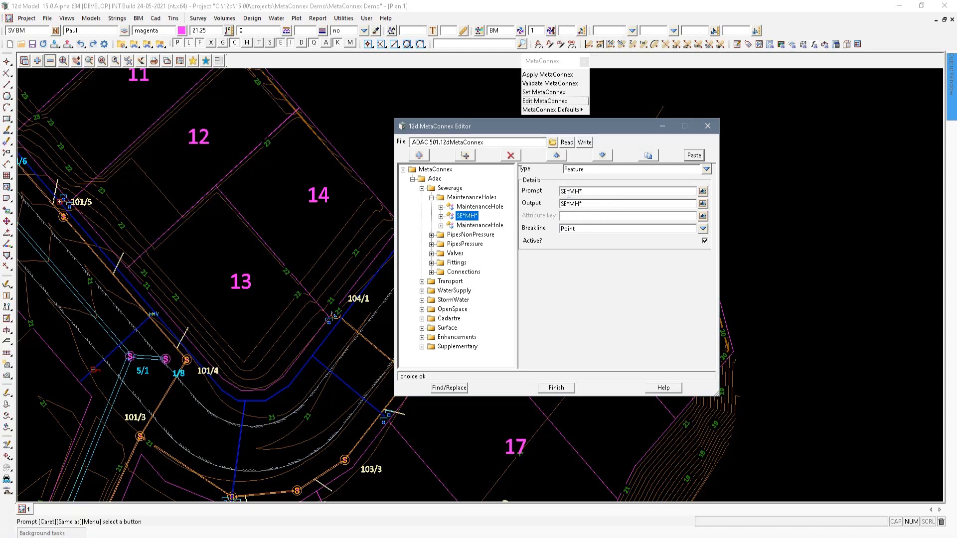
pyautogui.hotkey('ctrl', 'v')
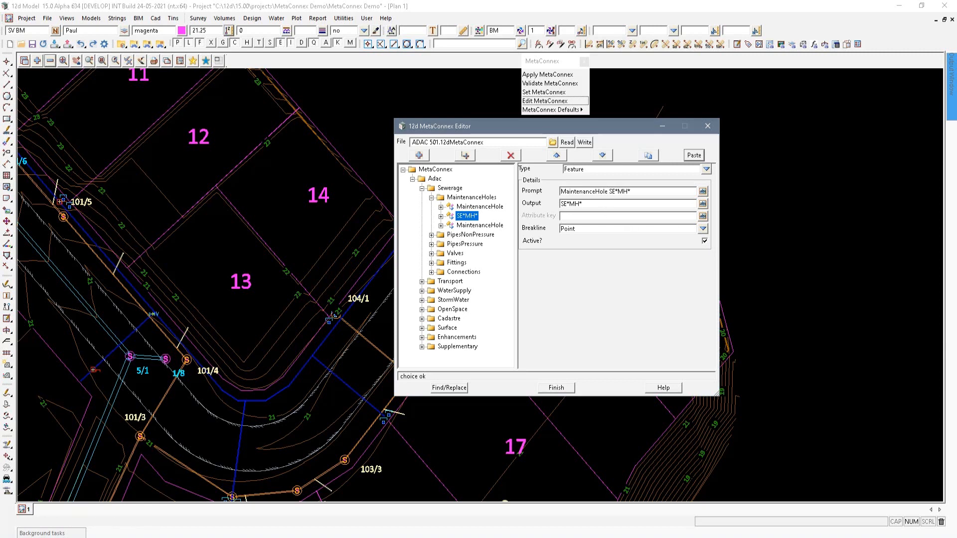
pyautogui.write('[')
pyautogui.click(646, 193)
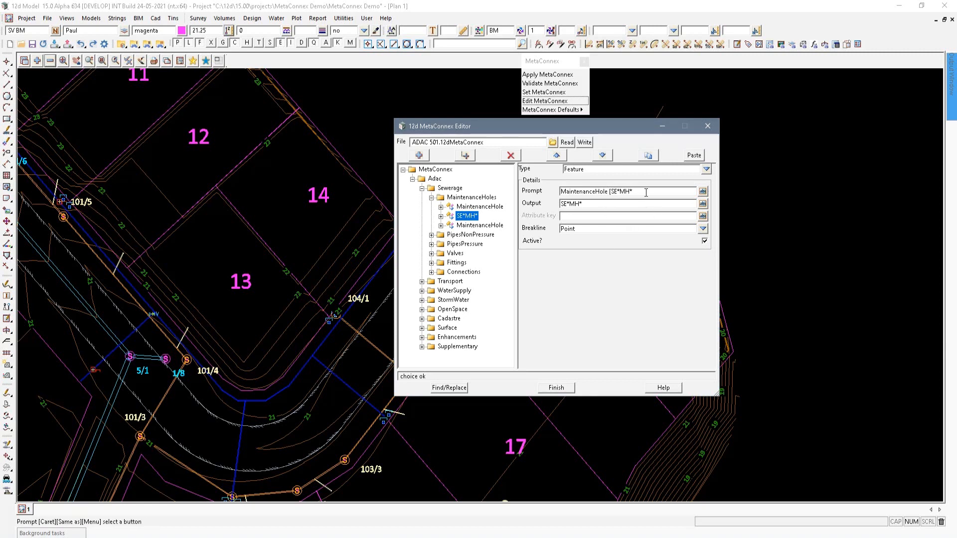
pyautogui.click(479, 225)
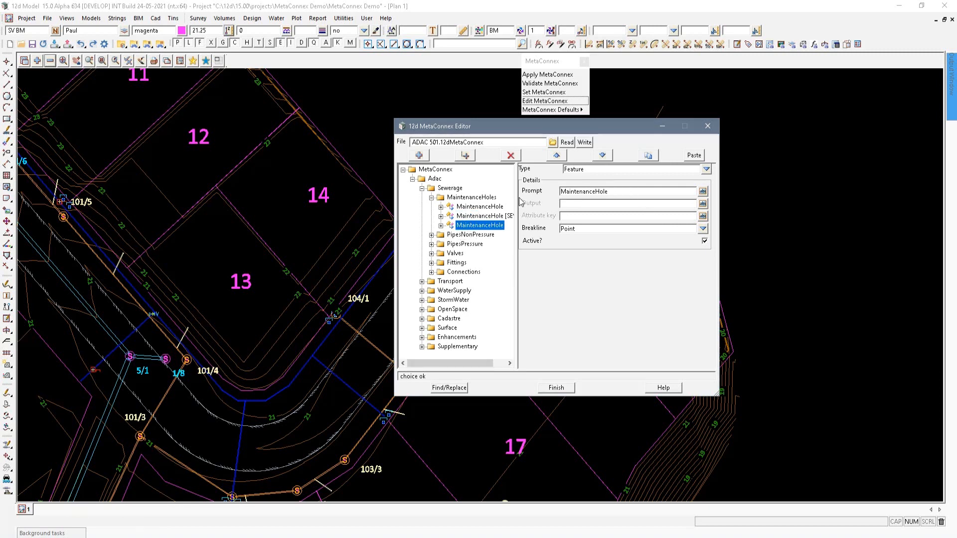
# Widen the tree area and editor and compare the Prompt and Output of the MaintenanceHole [SE*MH*] feature with the last MaintenanceHole feature
pyautogui.moveTo(517, 199); pyautogui.dragTo(543, 200)
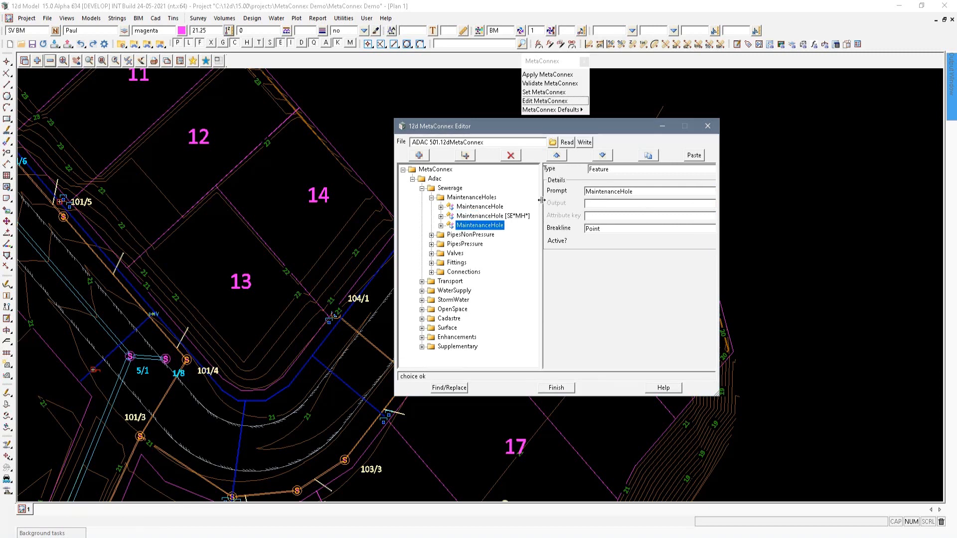
pyautogui.moveTo(719, 243); pyautogui.dragTo(745, 243)
pyautogui.click(495, 218)
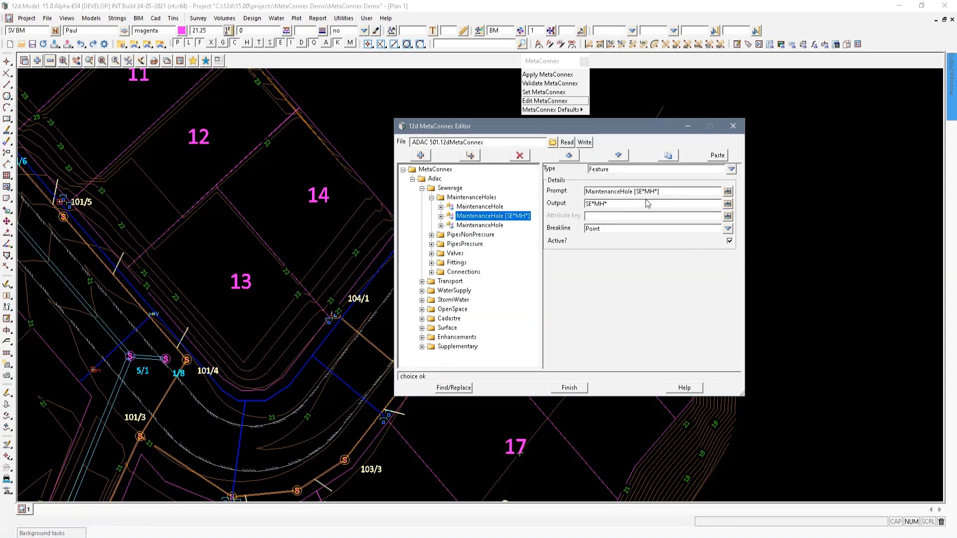
pyautogui.doubleClick(607, 204)
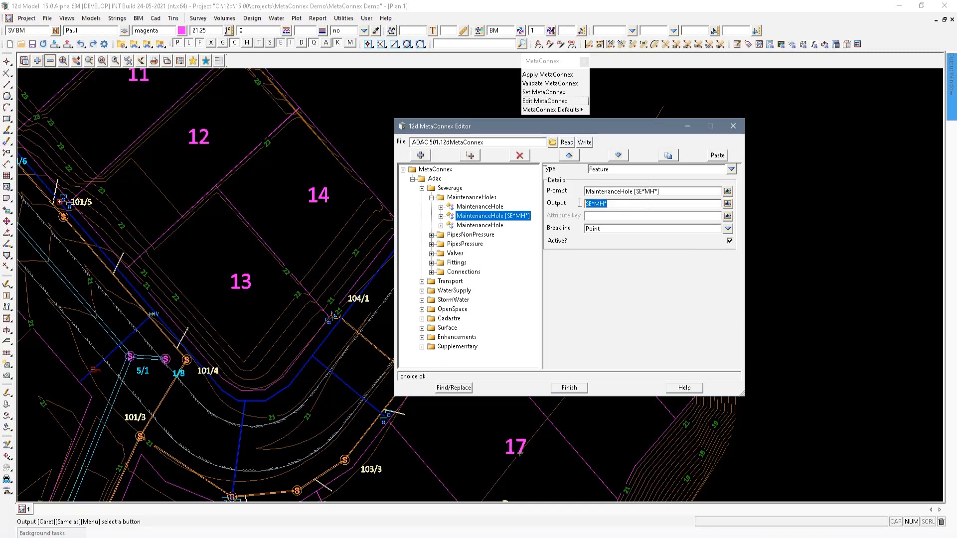
pyautogui.click(634, 204)
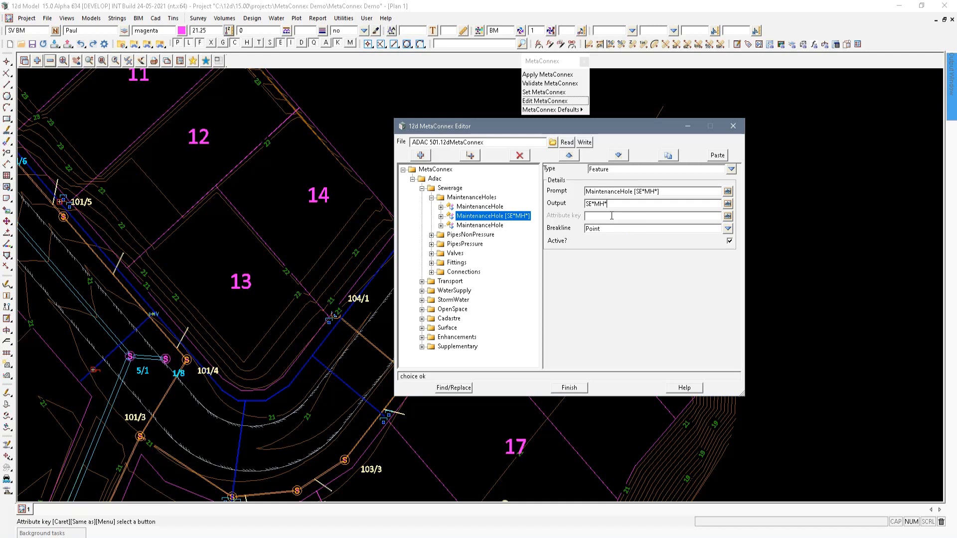
pyautogui.click(495, 226)
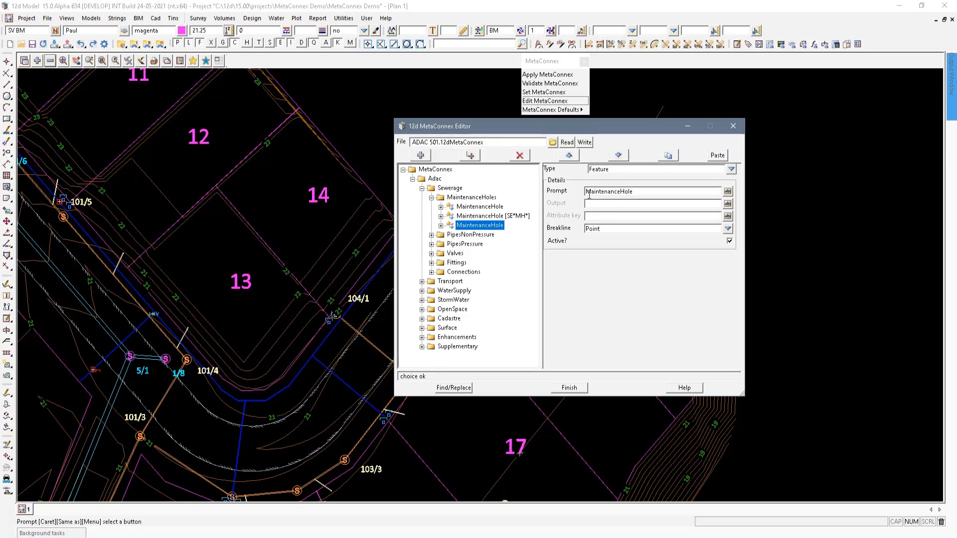
pyautogui.click(512, 217)
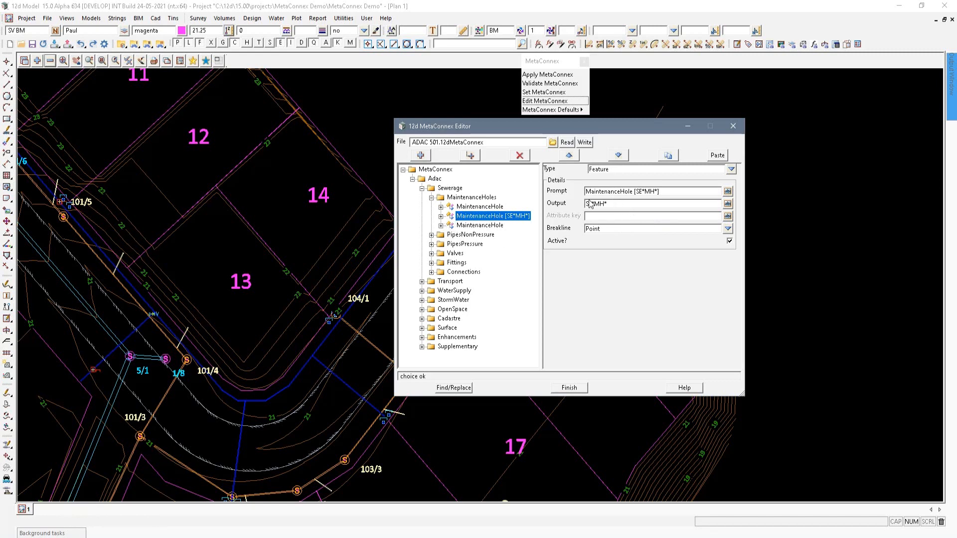
# Expand the MaintenanceHole [SE*MH*] feature in an enlarged editor and review the details of its Path and ADACId attributes
pyautogui.click(441, 217)
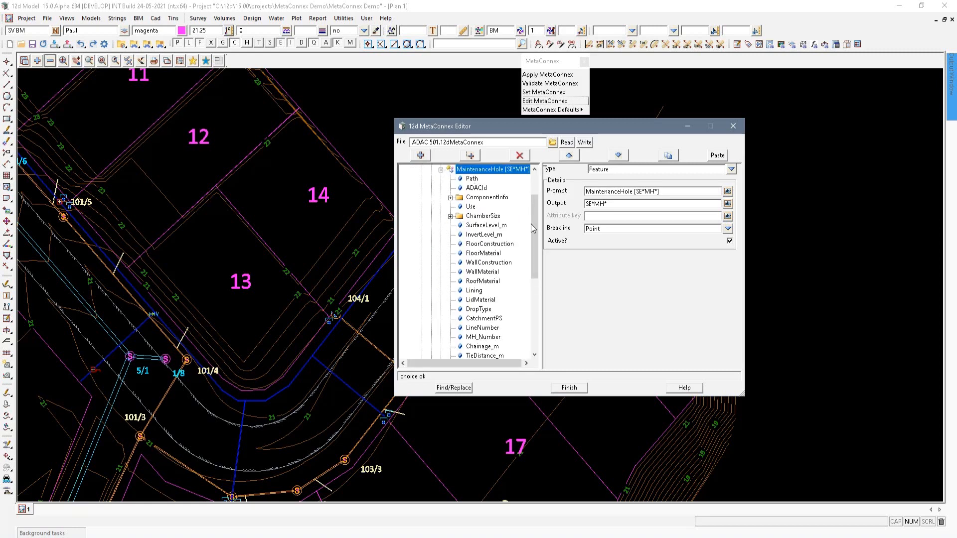
pyautogui.moveTo(595, 396); pyautogui.dragTo(595, 493)
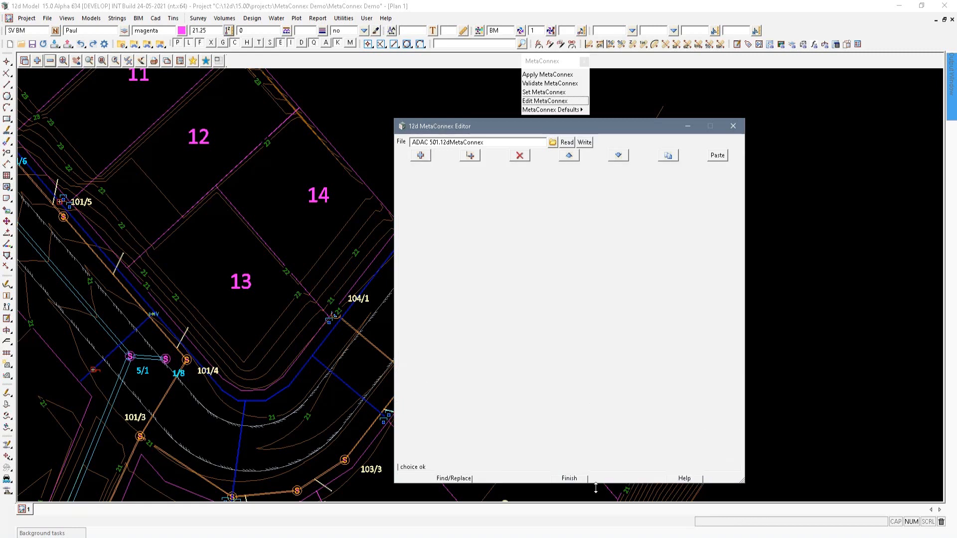
pyautogui.moveTo(542, 307); pyautogui.dragTo(569, 306)
pyautogui.click(472, 179)
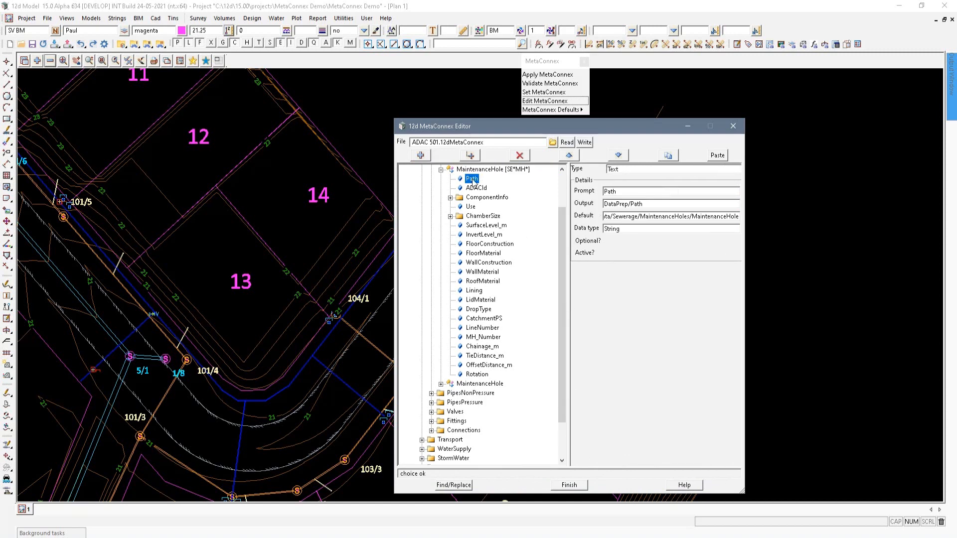
pyautogui.moveTo(749, 210); pyautogui.dragTo(823, 211)
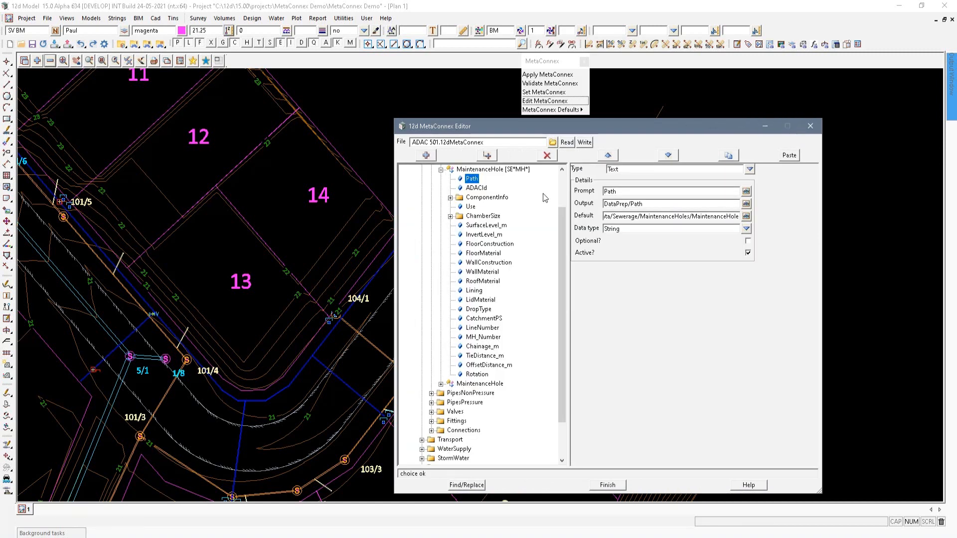
pyautogui.click(477, 188)
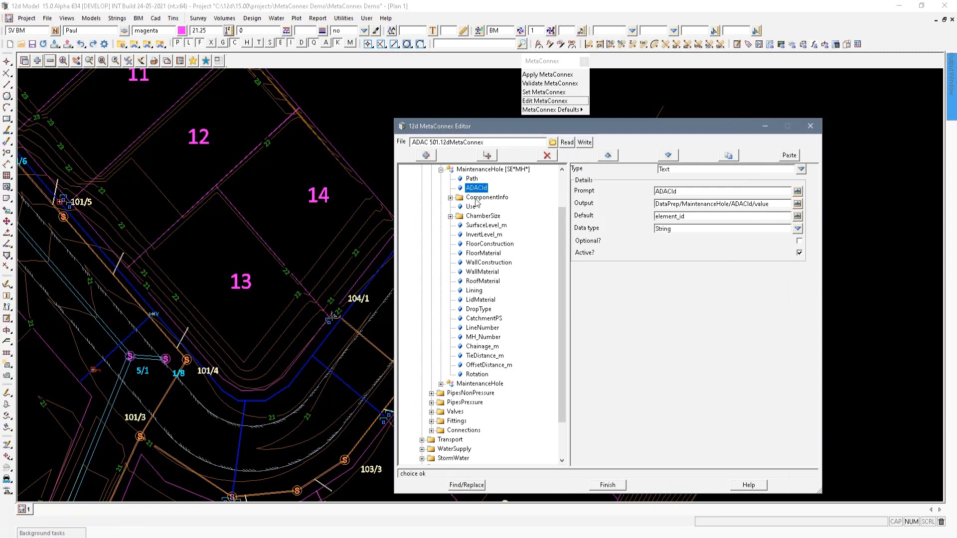
# Show the Use attribute in a wider editor and check the available attribute types without changing the type
pyautogui.click(471, 206)
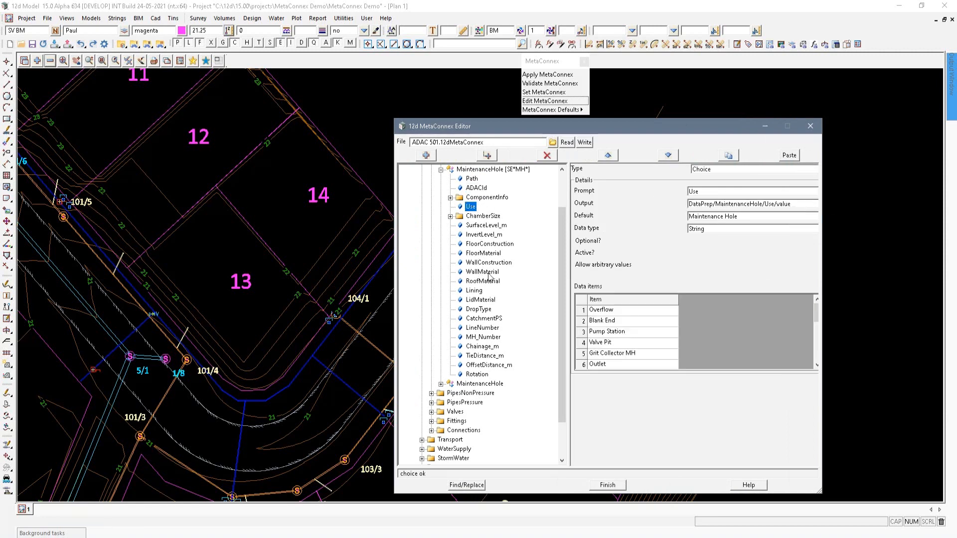
pyautogui.moveTo(826, 240); pyautogui.dragTo(869, 243)
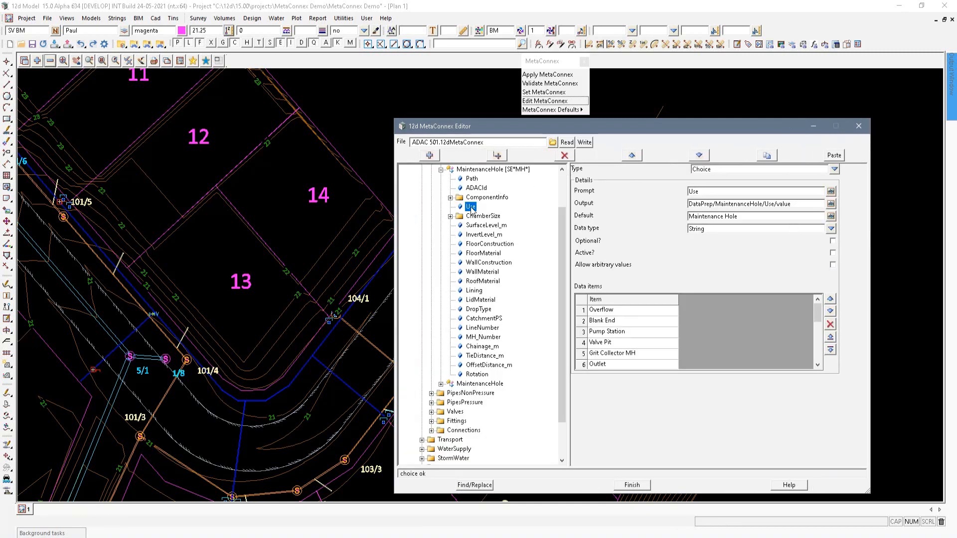
pyautogui.click(834, 170)
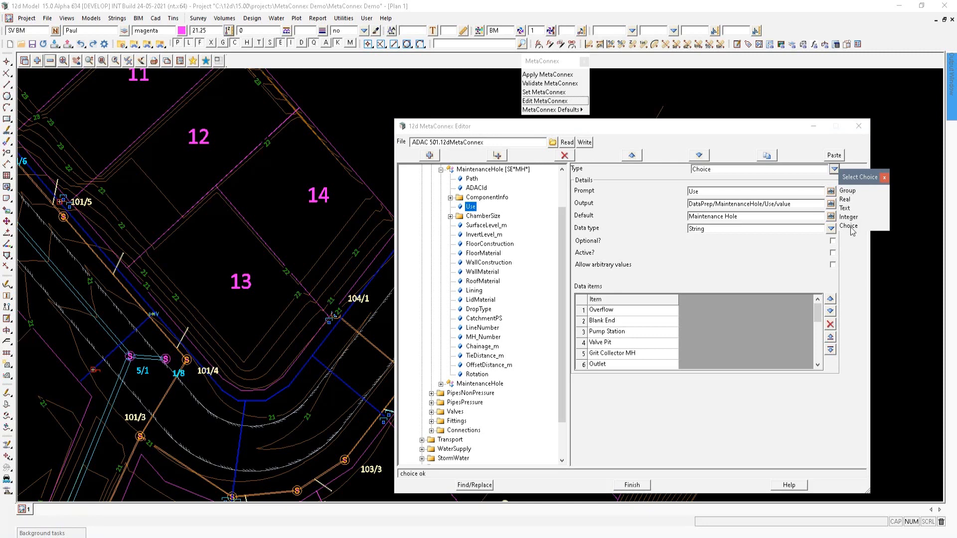
pyautogui.click(885, 177)
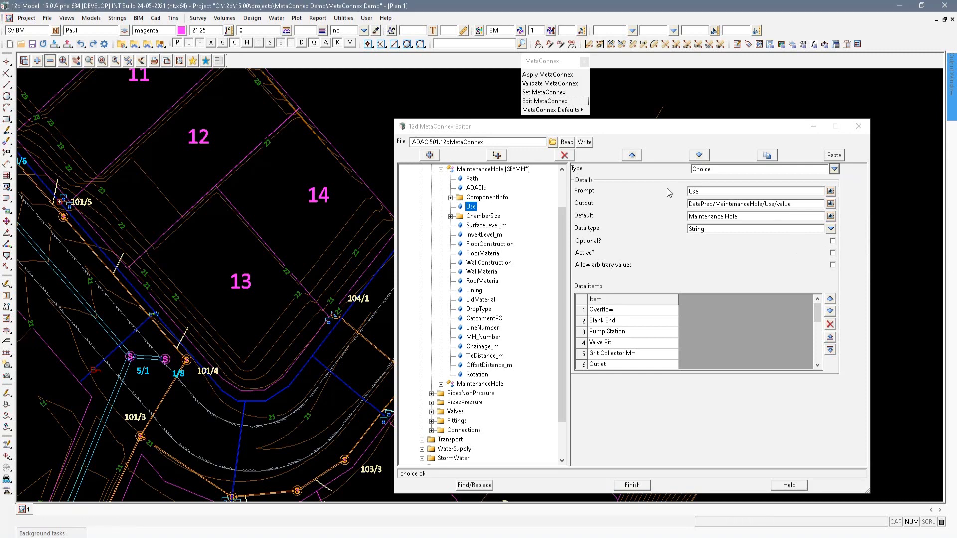
# Review the Use attribute's Prompt, Output, Default, list of data items and Data type
pyautogui.doubleClick(702, 194)
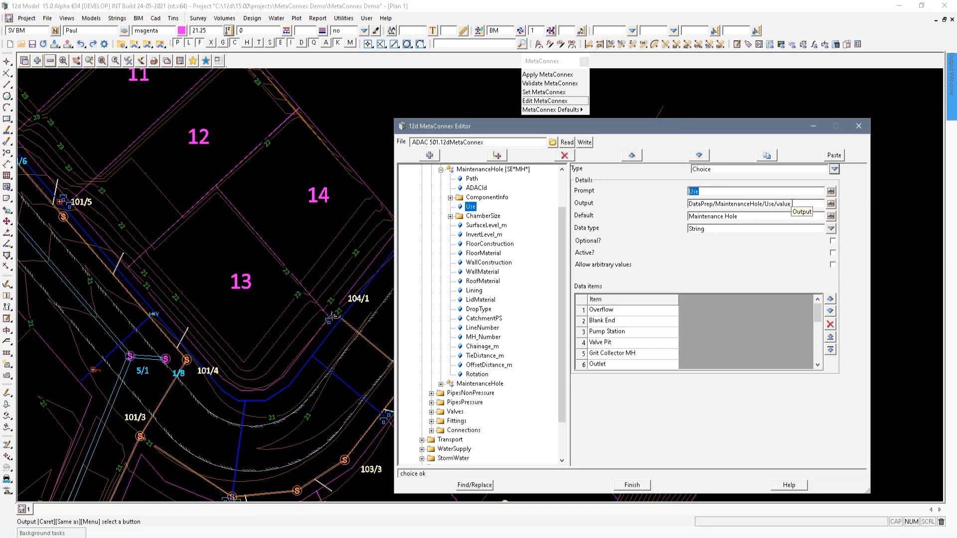
pyautogui.moveTo(795, 203); pyautogui.dragTo(687, 206)
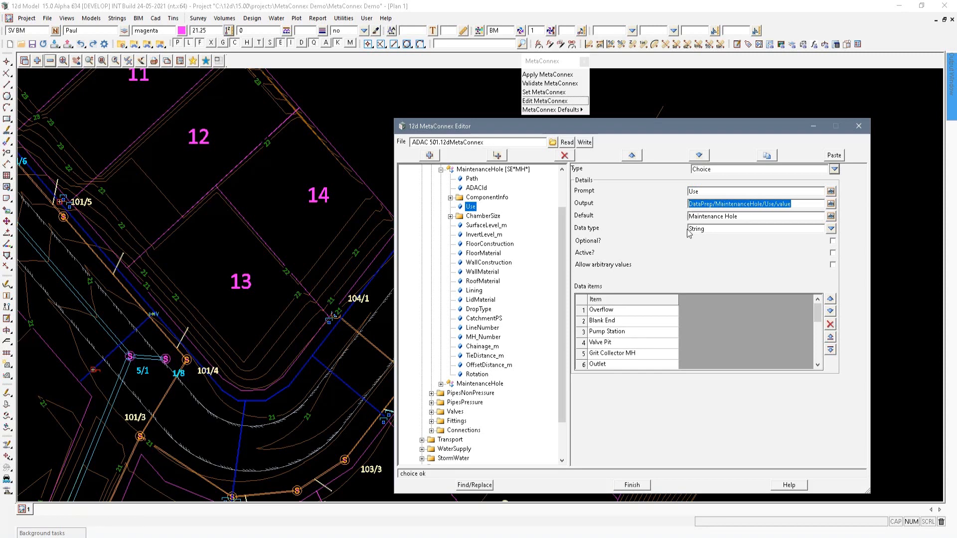
pyautogui.click(746, 216)
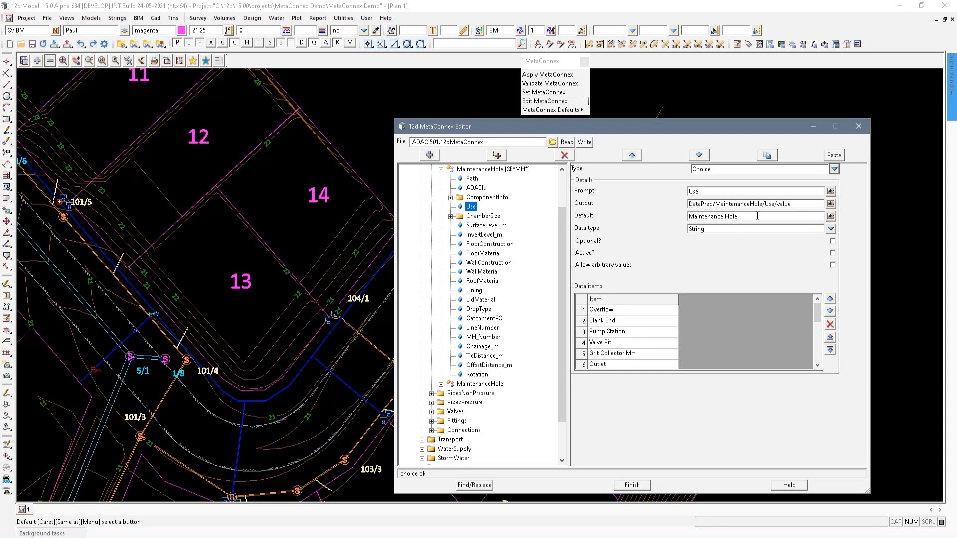
pyautogui.moveTo(757, 216); pyautogui.dragTo(688, 216)
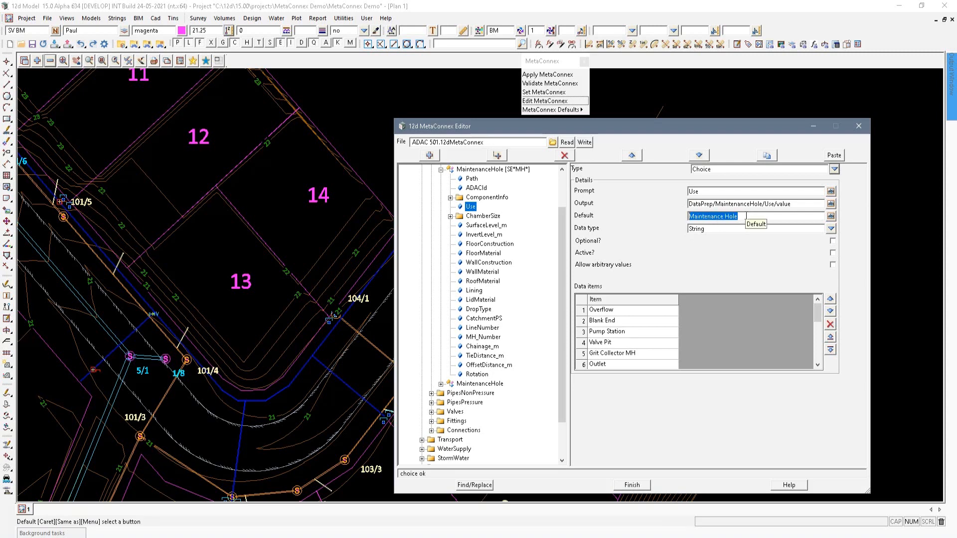
pyautogui.scroll(-5, 630, 360)
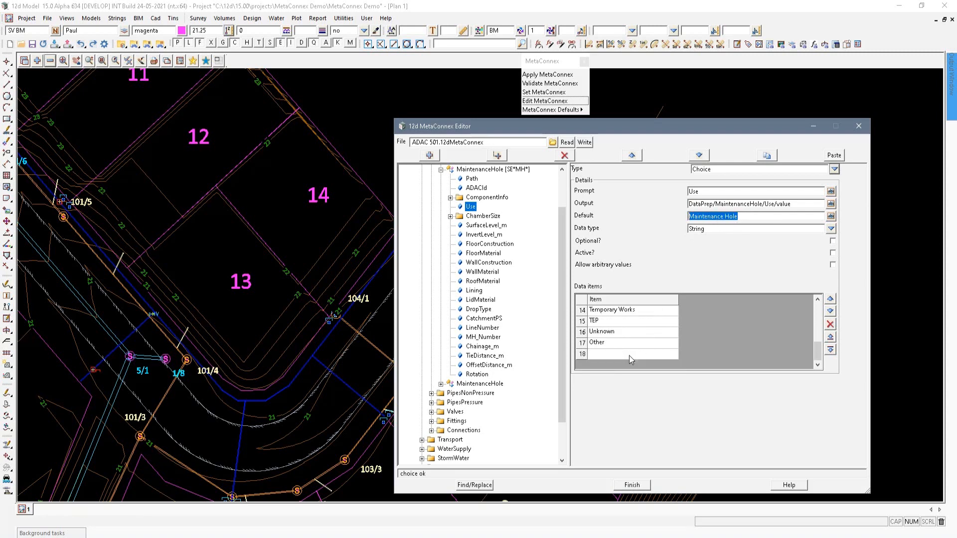
pyautogui.scroll(3, 631, 360)
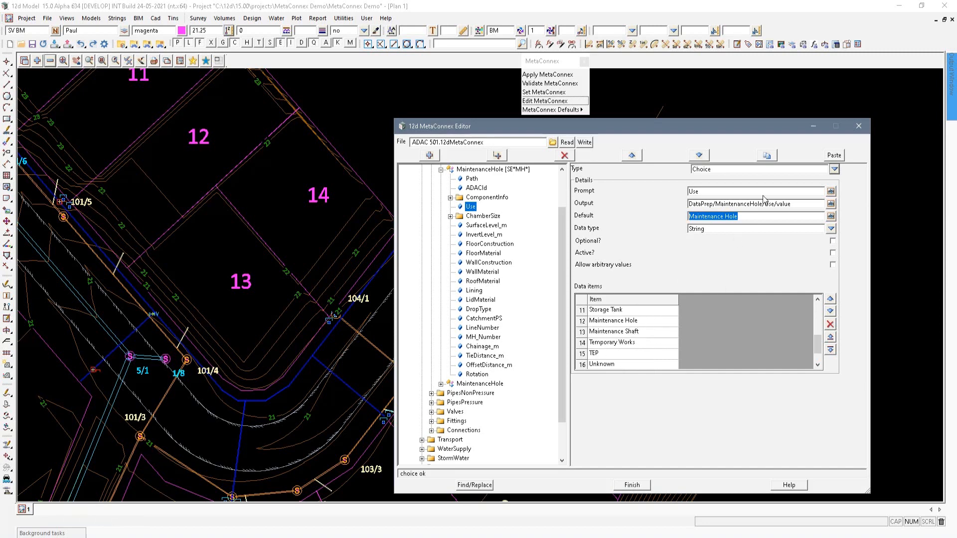
pyautogui.click(721, 230)
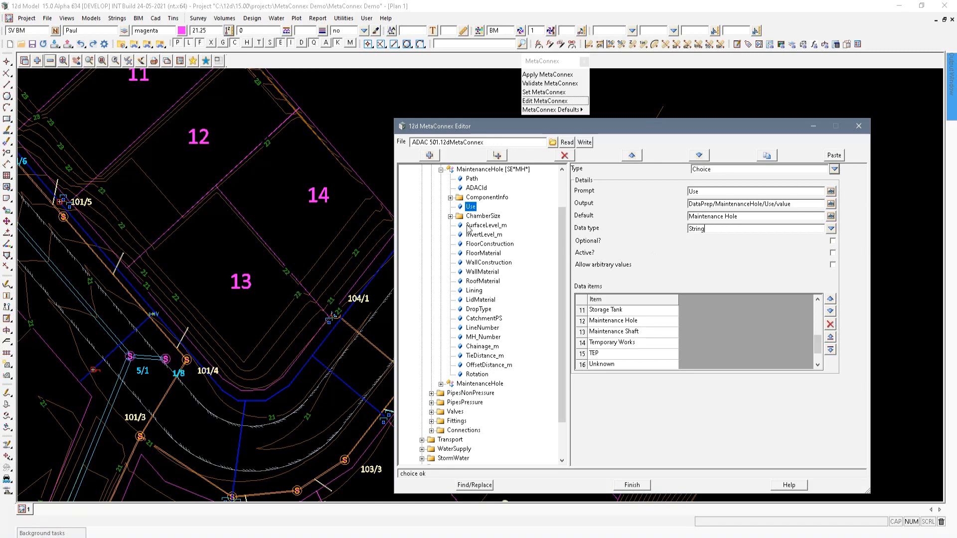
# Expand ChamberSize and Circular and examine Diameter_mm's Default expression and its minimum and maximum values
pyautogui.click(450, 216)
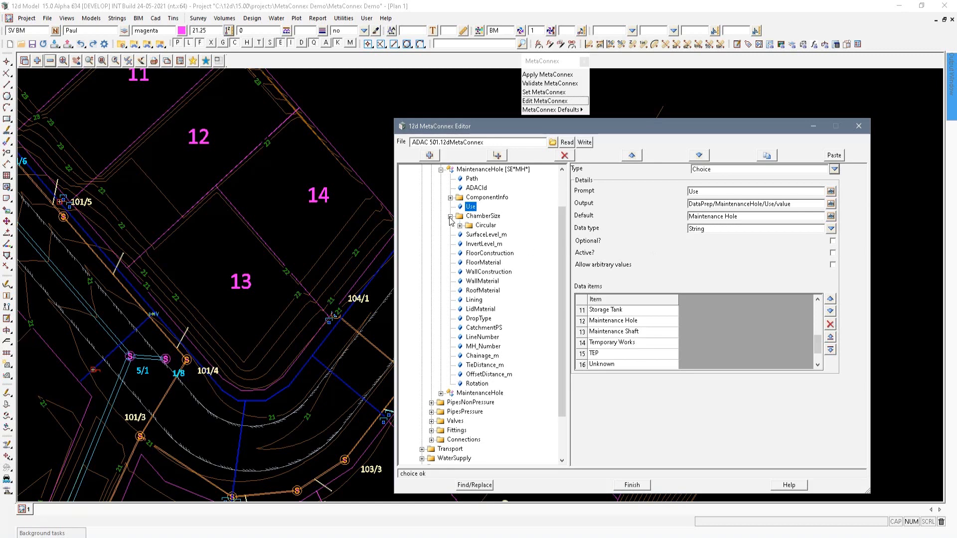
pyautogui.click(460, 225)
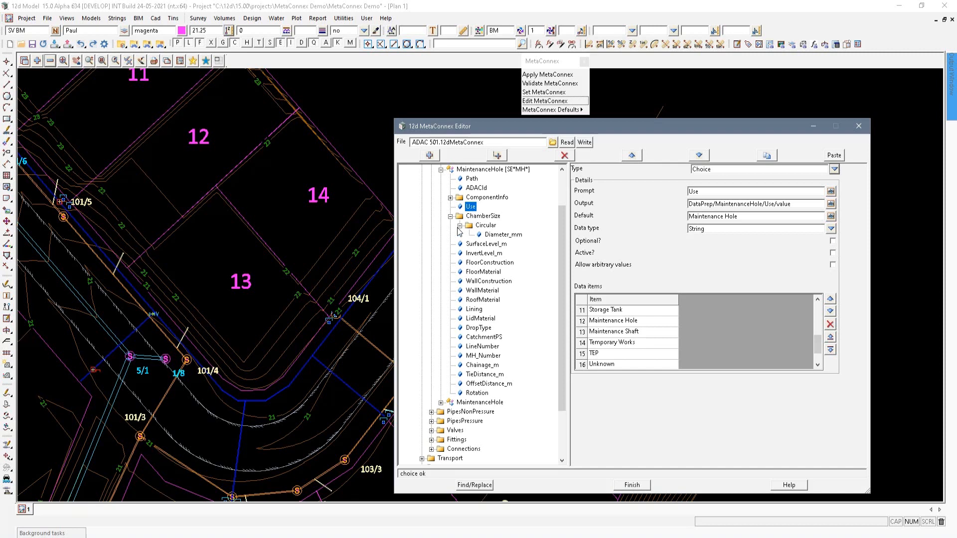
pyautogui.click(511, 238)
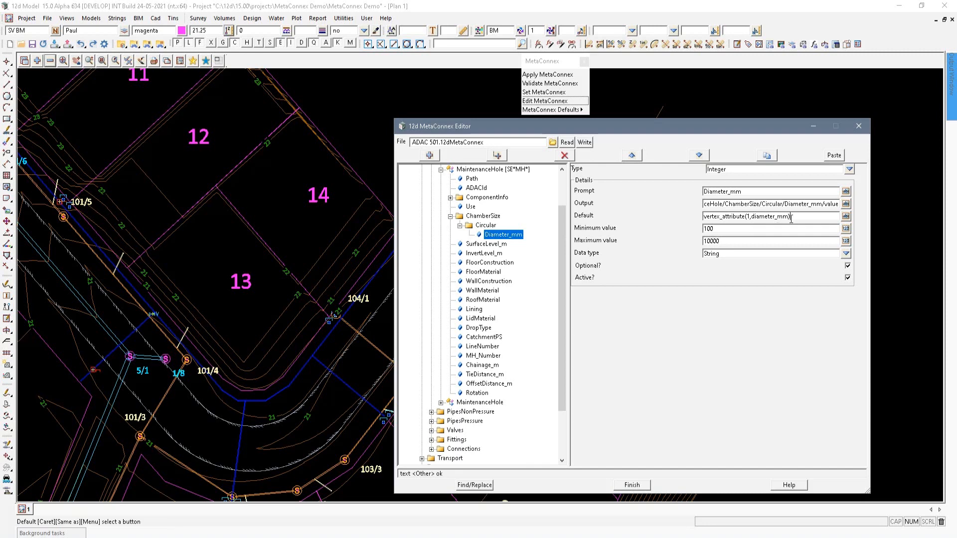
pyautogui.moveTo(791, 218); pyautogui.dragTo(702, 216)
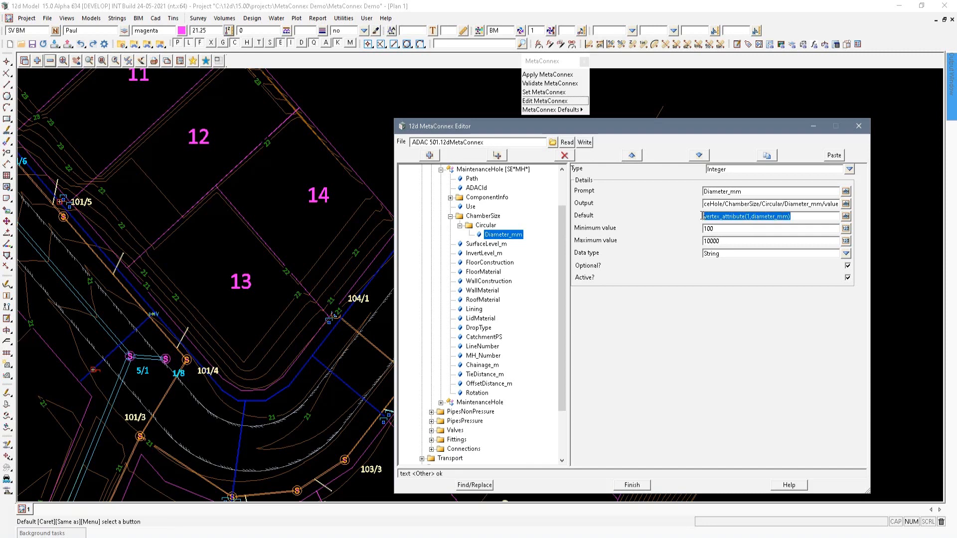
pyautogui.click(800, 219)
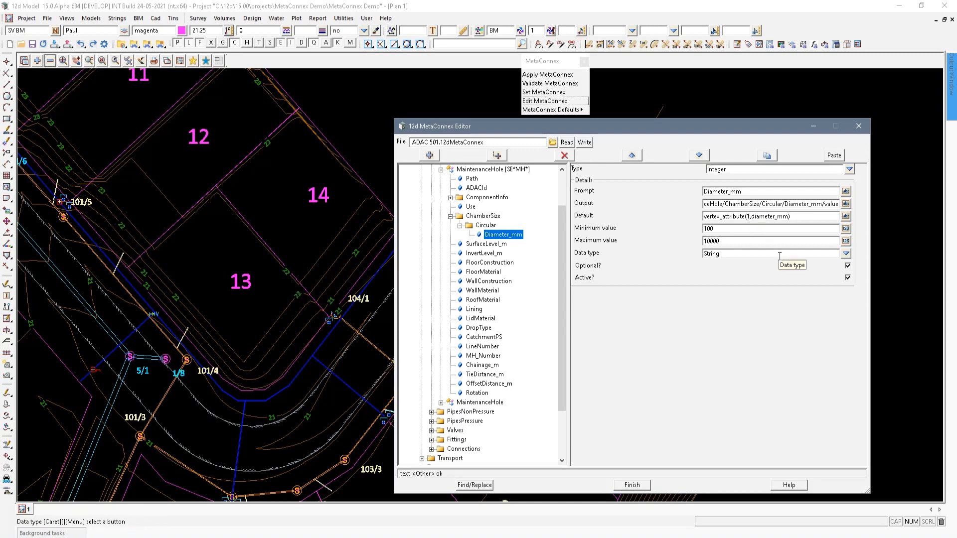
pyautogui.doubleClick(776, 217)
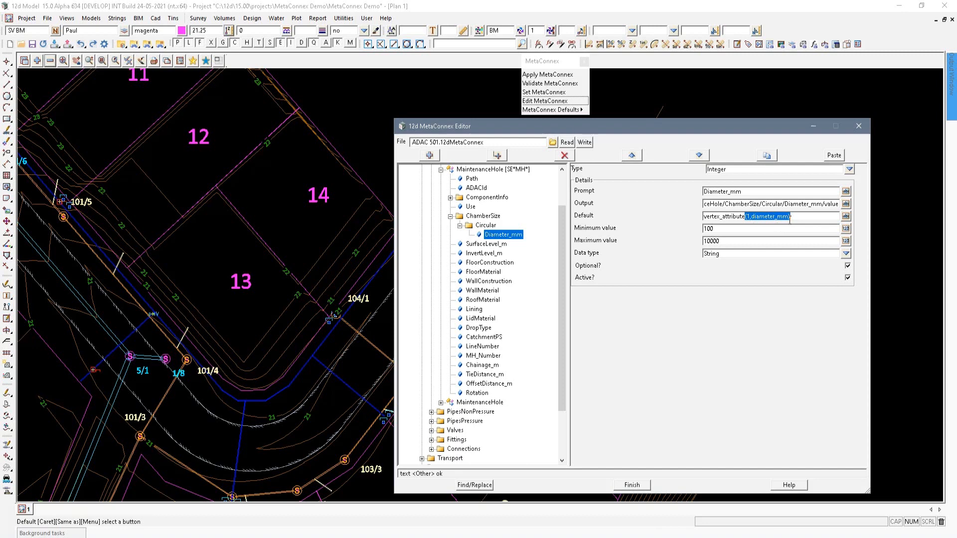
pyautogui.click(796, 216)
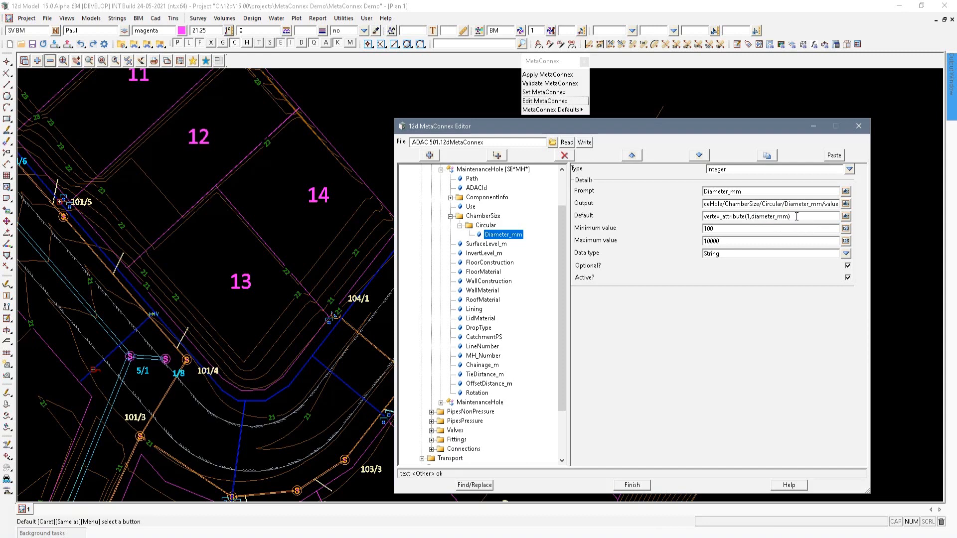
pyautogui.click(723, 228)
pyautogui.click(729, 242)
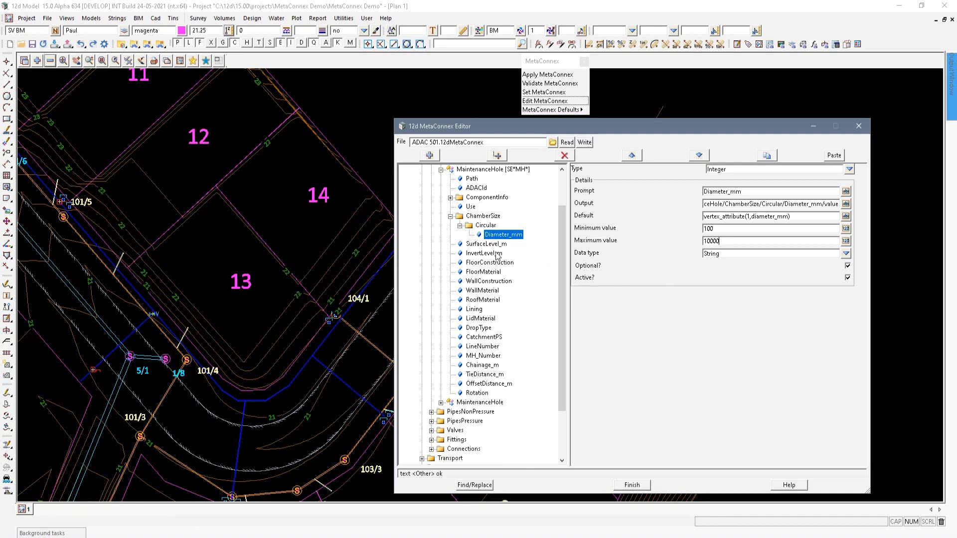
# Examine the Default expression of the SurfaceLevel_m attribute
pyautogui.click(481, 245)
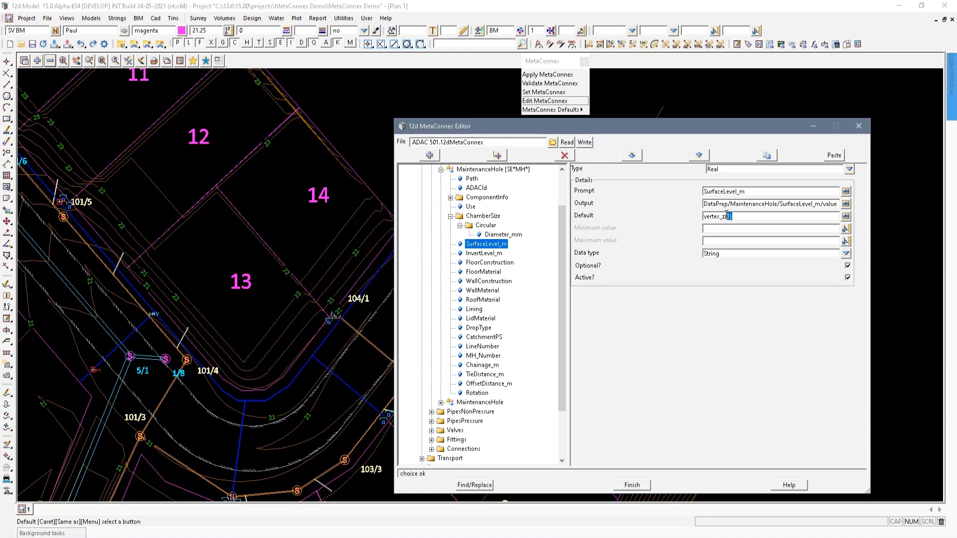
pyautogui.moveTo(726, 214); pyautogui.dragTo(725, 216)
pyautogui.click(758, 216)
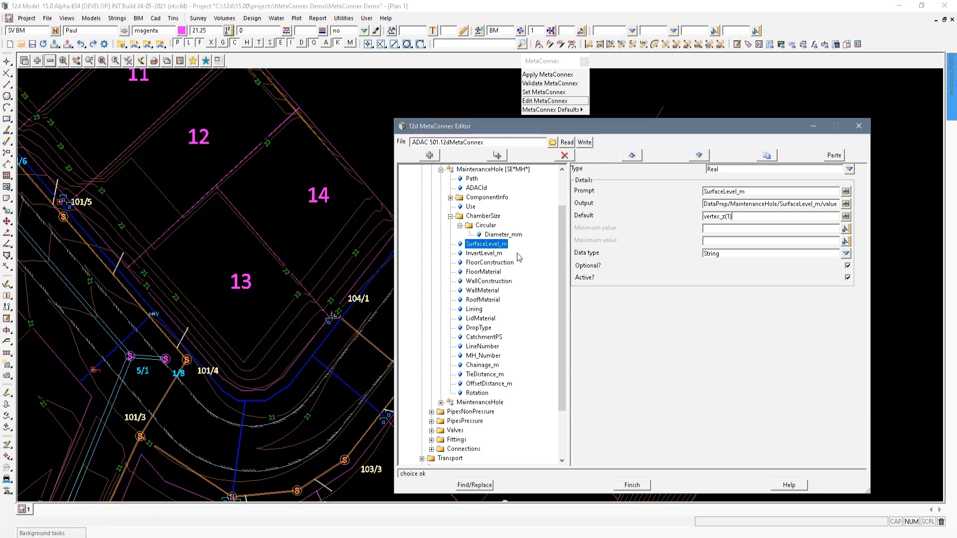
# Open the InvertLevel_m attribute, move the editor aside and inspect the start of its long Default expression
pyautogui.click(481, 254)
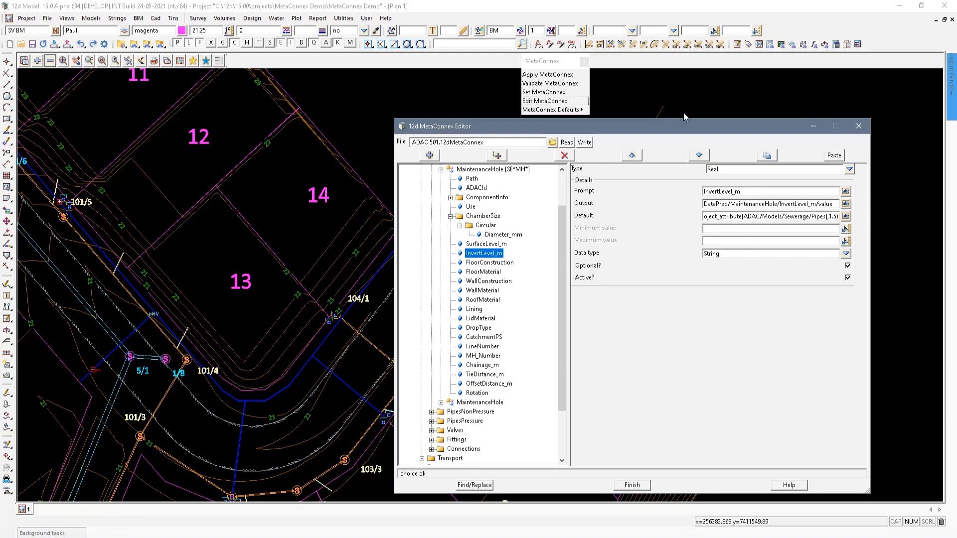
pyautogui.moveTo(651, 126); pyautogui.dragTo(431, 118)
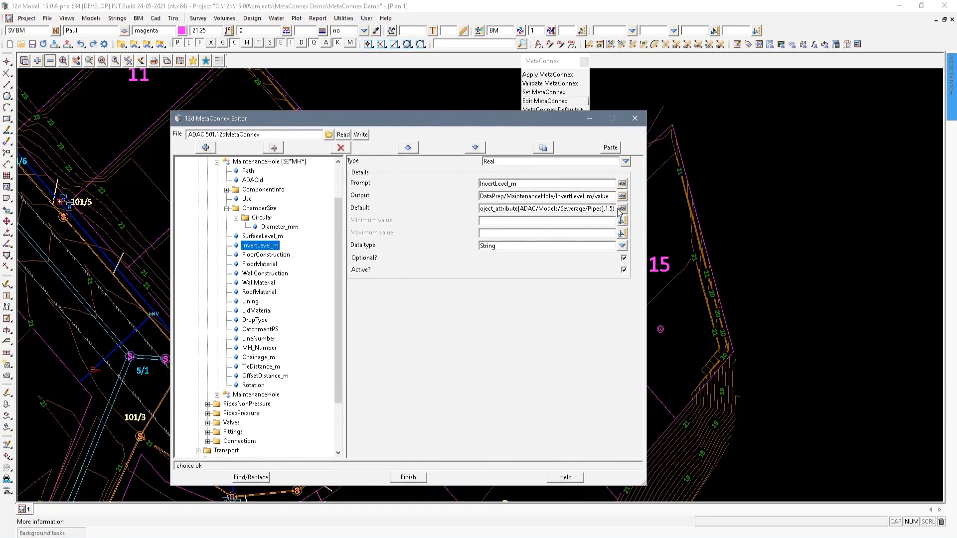
pyautogui.moveTo(615, 209); pyautogui.dragTo(468, 213)
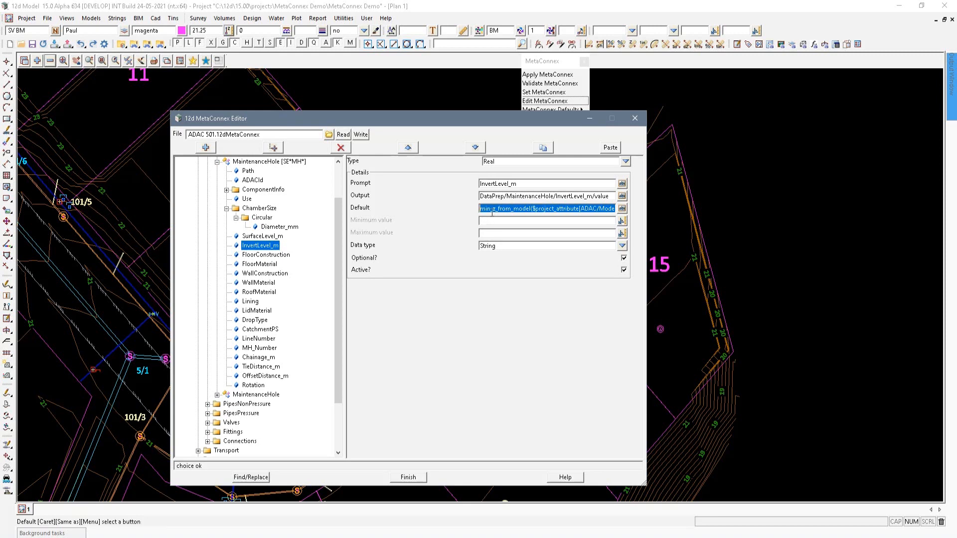
# Inspect the remainder of InvertLevel_m's Default expression, from the project attribute reference through to its final argument
pyautogui.click(547, 211)
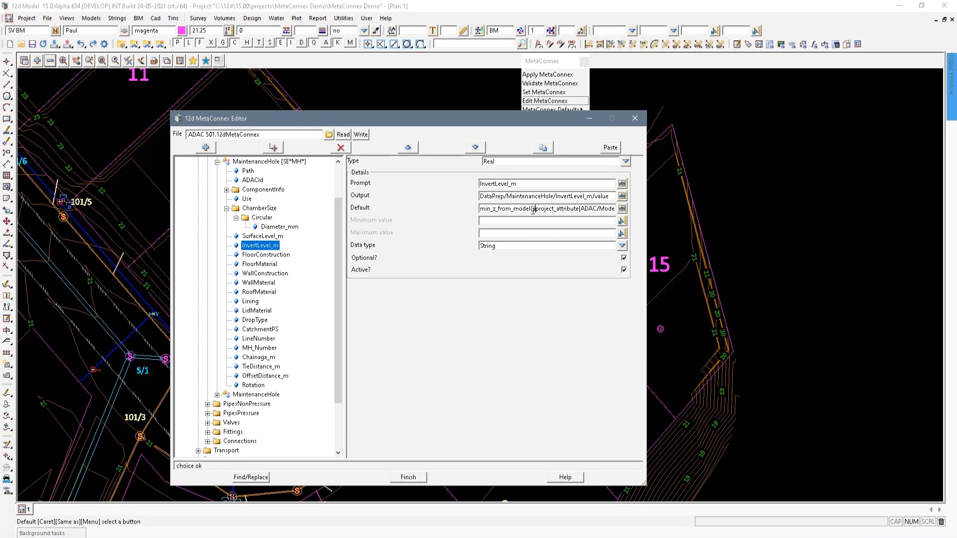
pyautogui.moveTo(535, 209); pyautogui.dragTo(618, 209)
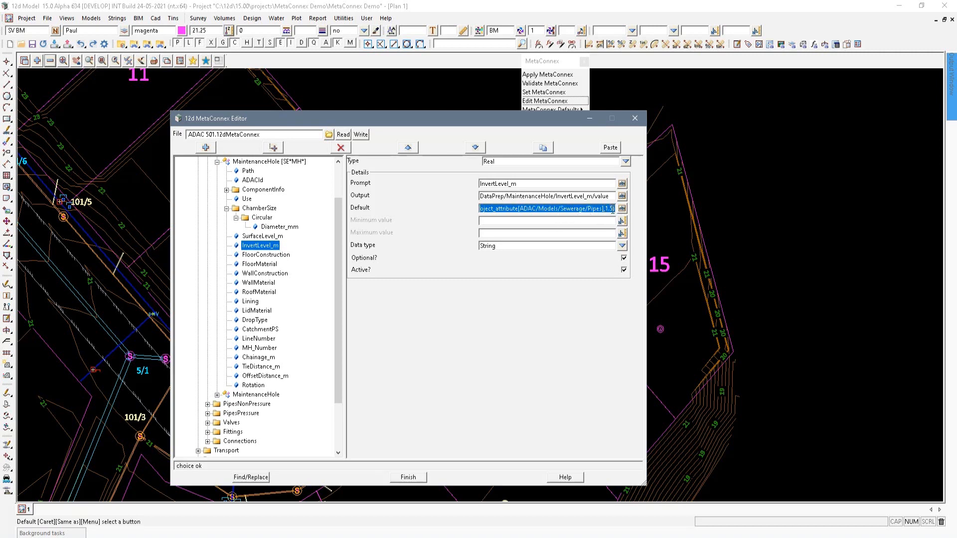
pyautogui.click(500, 223)
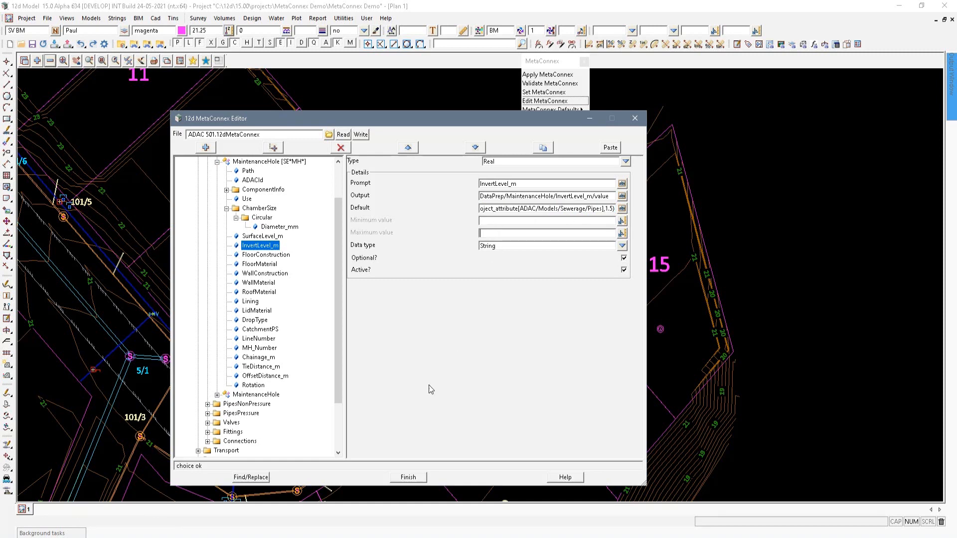
pyautogui.press('Tab')
# Look at FloorConstruction, open MH_Number's Default expression, and compare it with the 101/4 label beside its maintenance hole in the plan
pyautogui.click(258, 255)
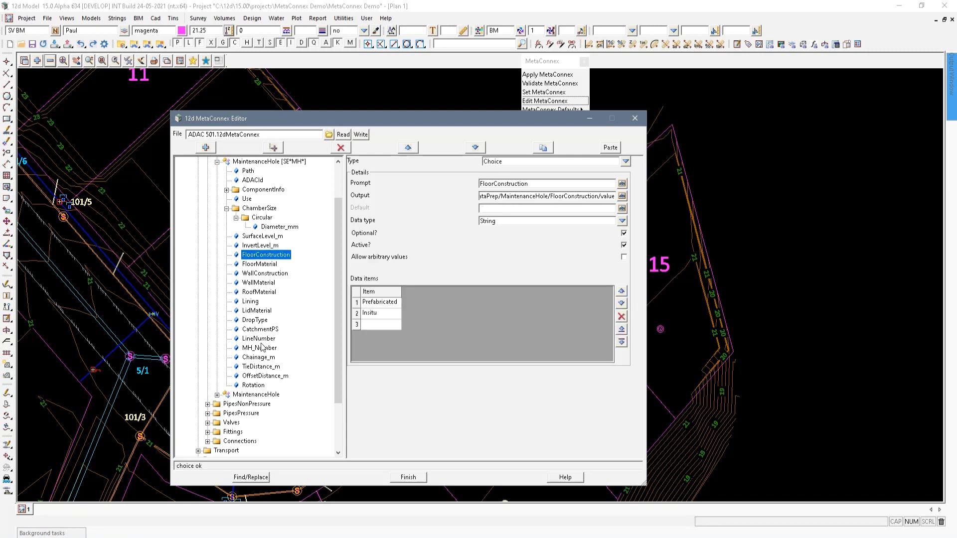
pyautogui.click(260, 348)
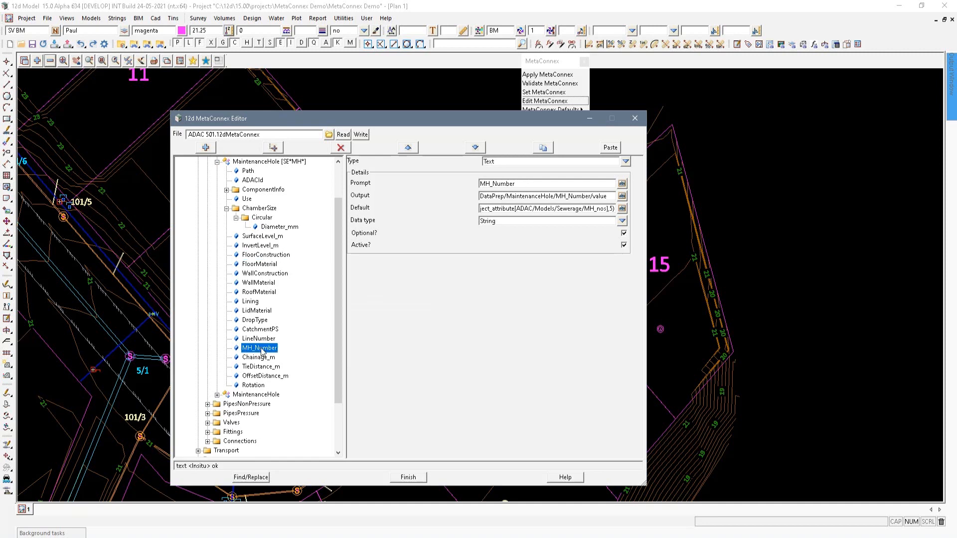
pyautogui.moveTo(613, 208); pyautogui.dragTo(473, 213)
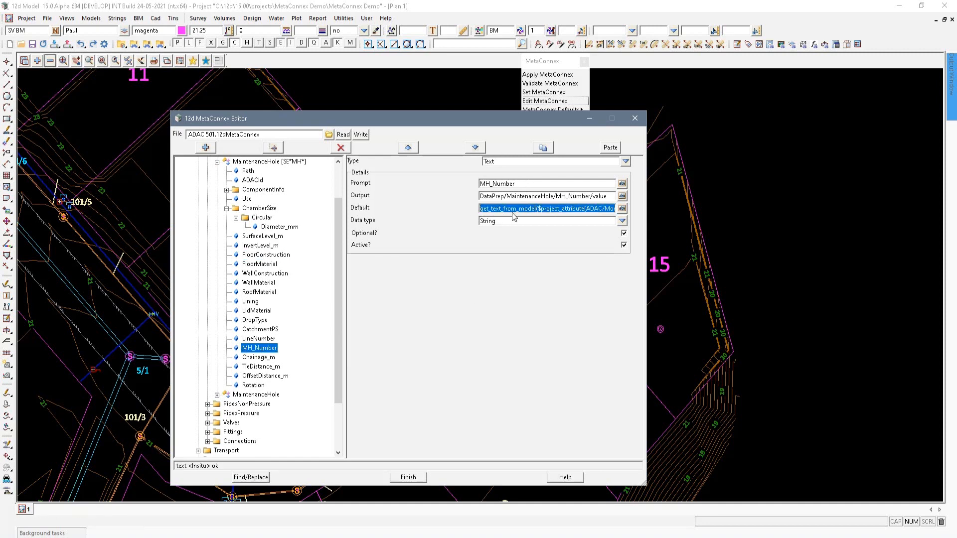
pyautogui.moveTo(391, 127); pyautogui.dragTo(561, 119)
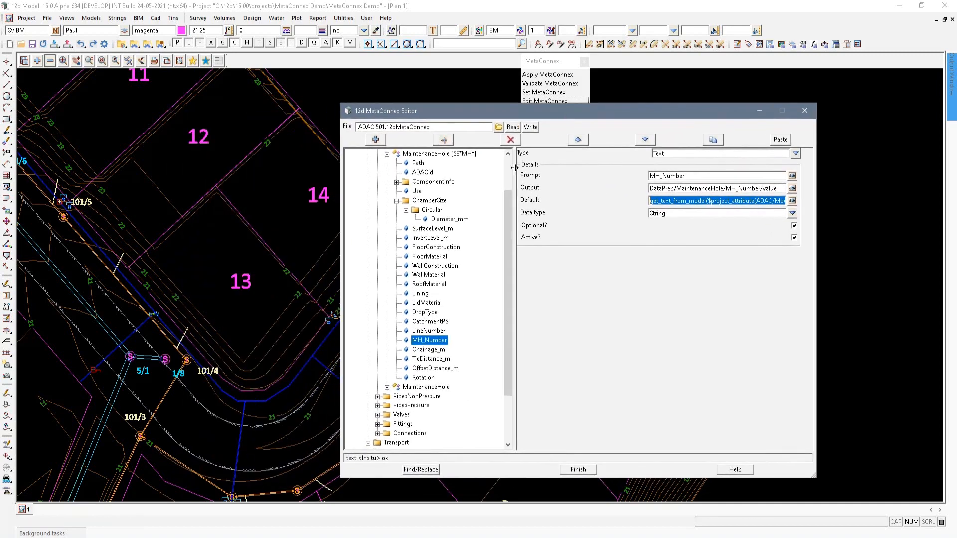
pyautogui.scroll(2, 189, 349)
pyautogui.scroll(3, 185, 356)
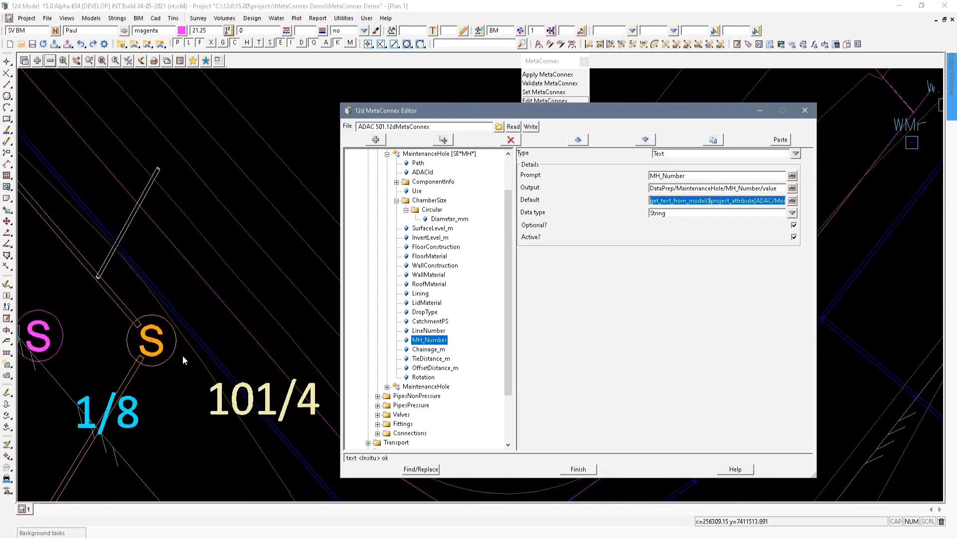
pyautogui.scroll(-2, 76, 327)
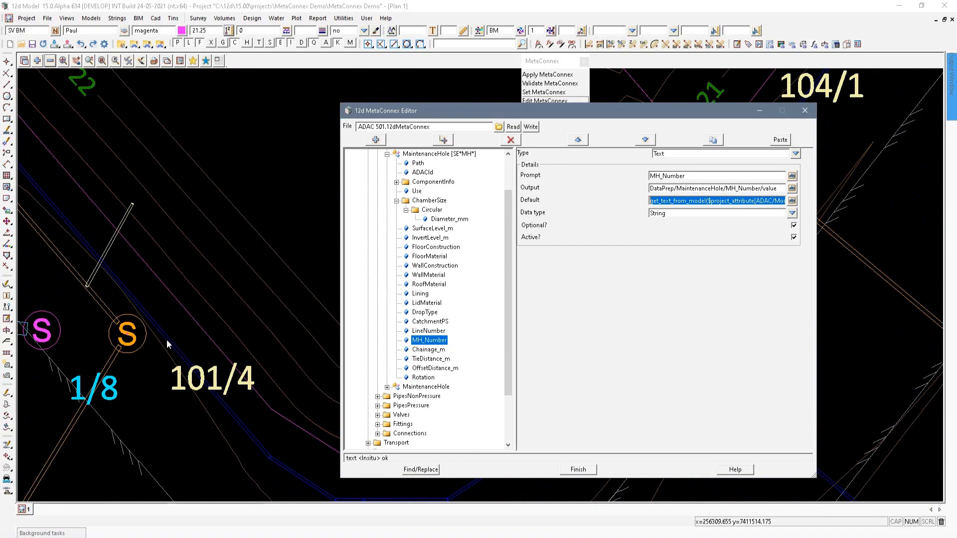
pyautogui.scroll(1, 158, 344)
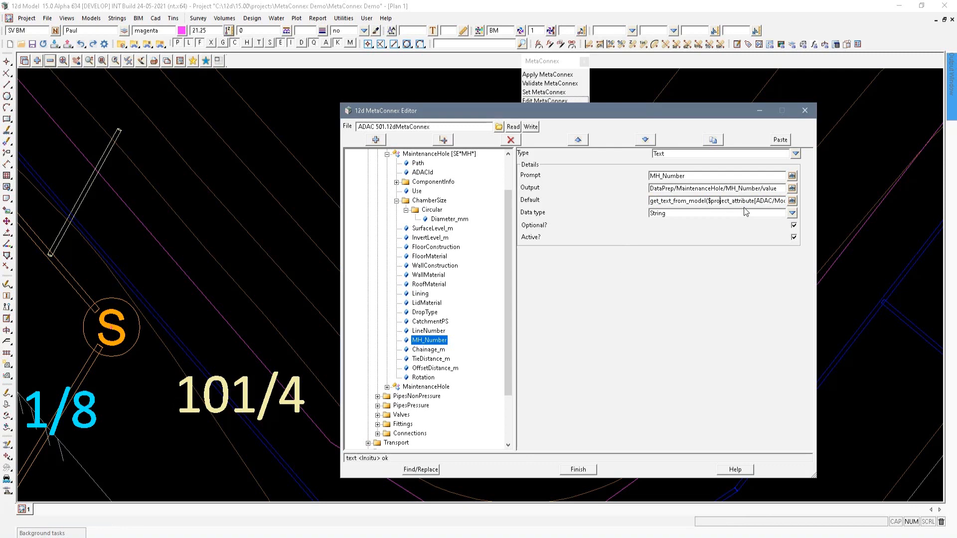
# Read through MH_Number's Default expression to the end of its project attribute path and last argument
pyautogui.press('Right')
pyautogui.press('Right')
pyautogui.press('Right')
pyautogui.press('Right')
pyautogui.press('Right')
pyautogui.press('Right')
pyautogui.press('Right')
pyautogui.press('Right')
pyautogui.press('Right')
pyautogui.press('Right')
pyautogui.press('Right')
pyautogui.press('Right')
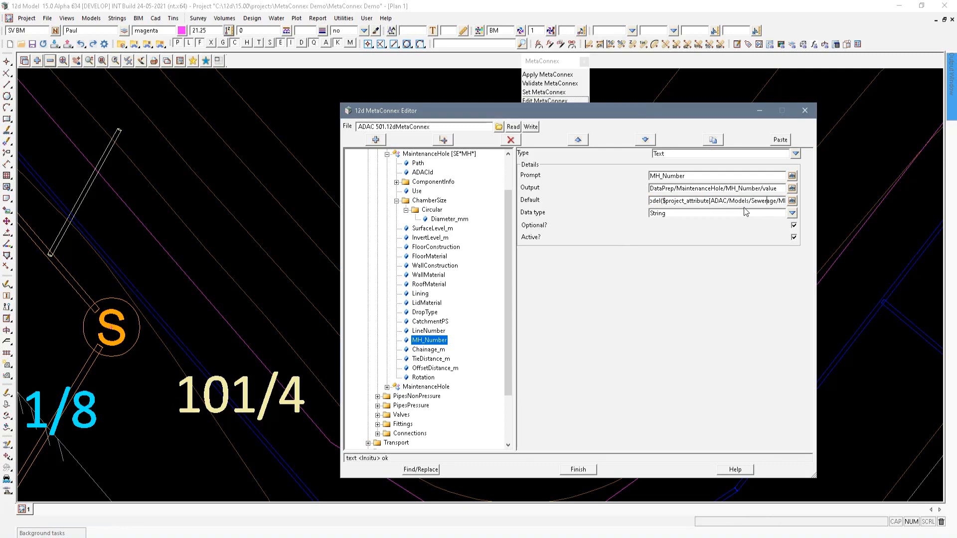
pyautogui.press('Right')
pyautogui.press('Right')
pyautogui.press('Right')
pyautogui.press('Right')
pyautogui.press('Right')
pyautogui.press('Right')
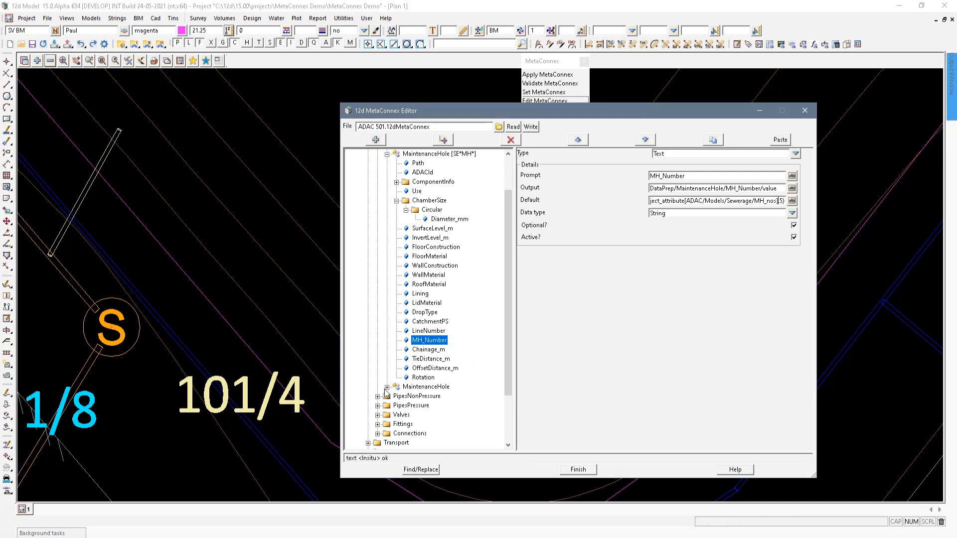
# Collapse MaintenanceHole [SE*MH*], expand PipesNonPressure and its PipeNonPressure feature, and examine the Default of Length_m
pyautogui.click(396, 200)
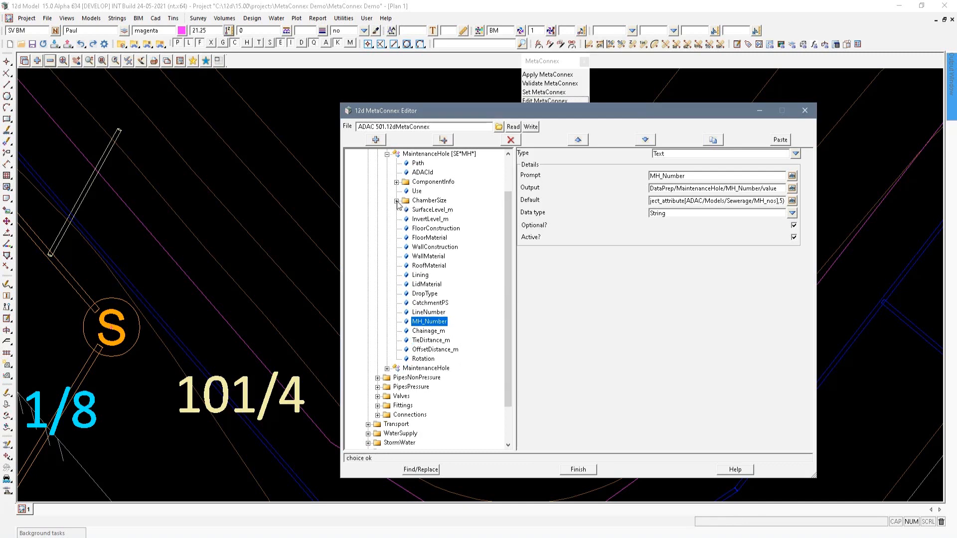
pyautogui.click(387, 155)
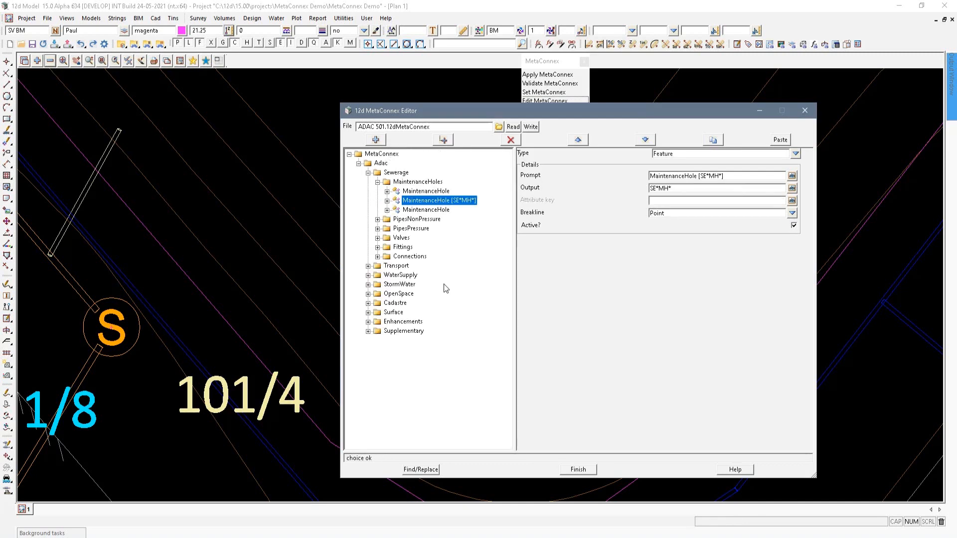
pyautogui.click(378, 219)
pyautogui.click(387, 229)
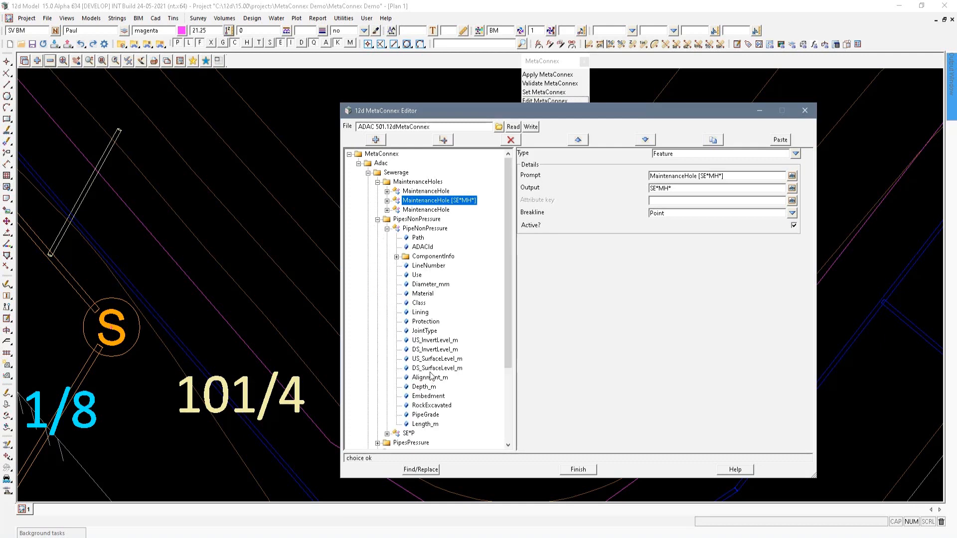
pyautogui.click(427, 424)
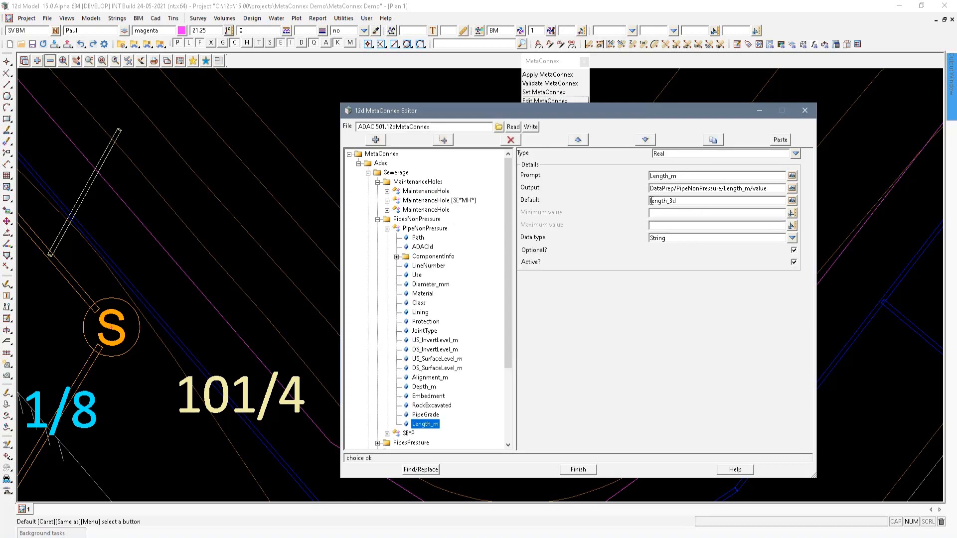
pyautogui.moveTo(651, 200); pyautogui.dragTo(692, 201)
pyautogui.click(687, 201)
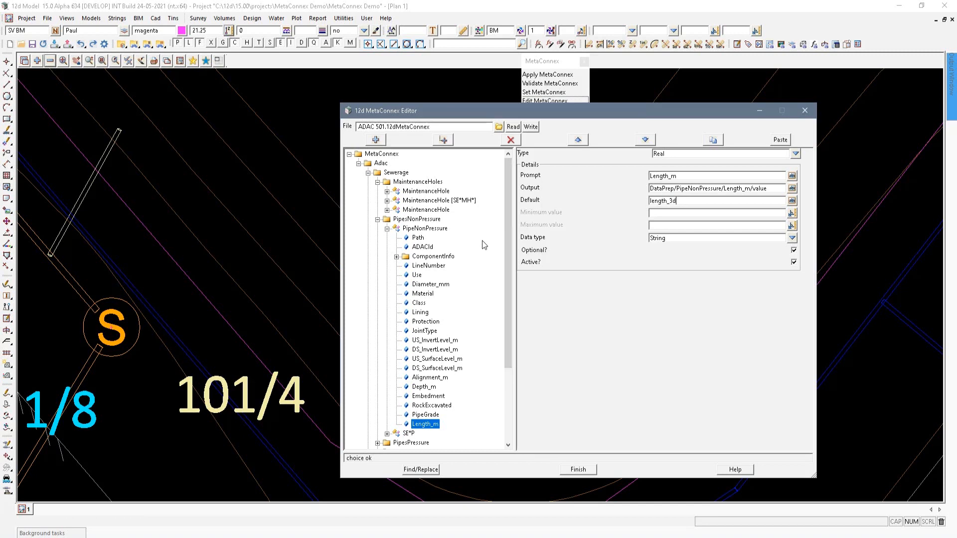
# Examine the Default expression of PipeNonPressure's Diameter_mm attribute, including its pipe diameter term and multiplier
pyautogui.click(431, 285)
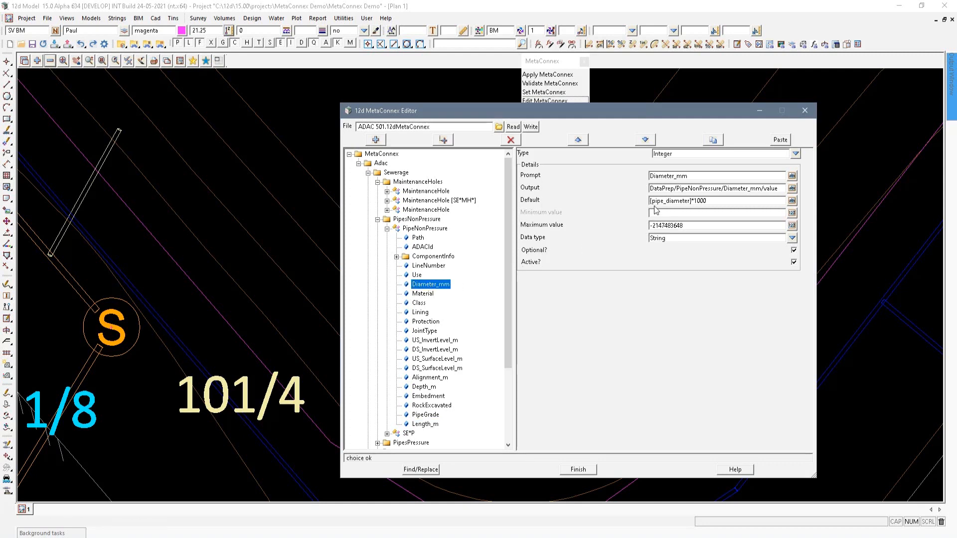
pyautogui.moveTo(652, 202); pyautogui.dragTo(691, 201)
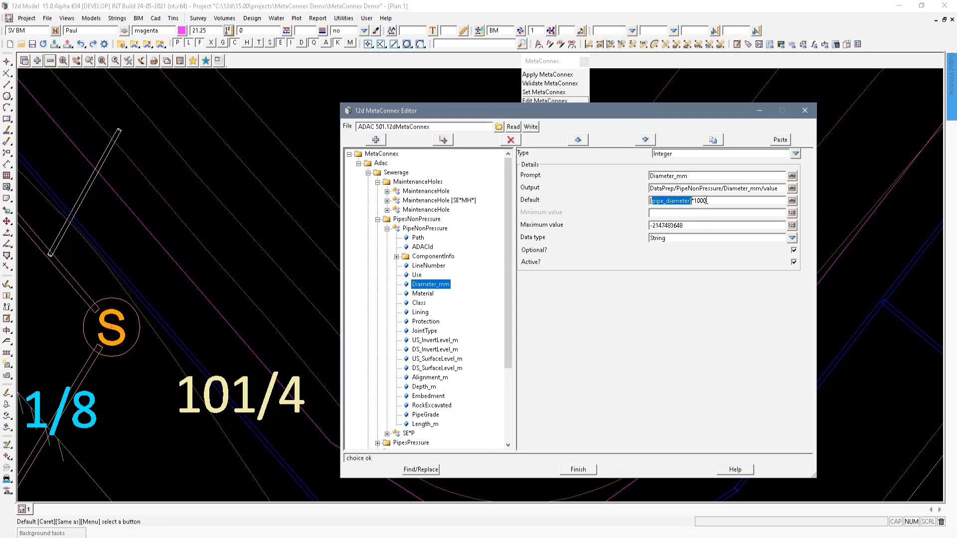
pyautogui.click(721, 200)
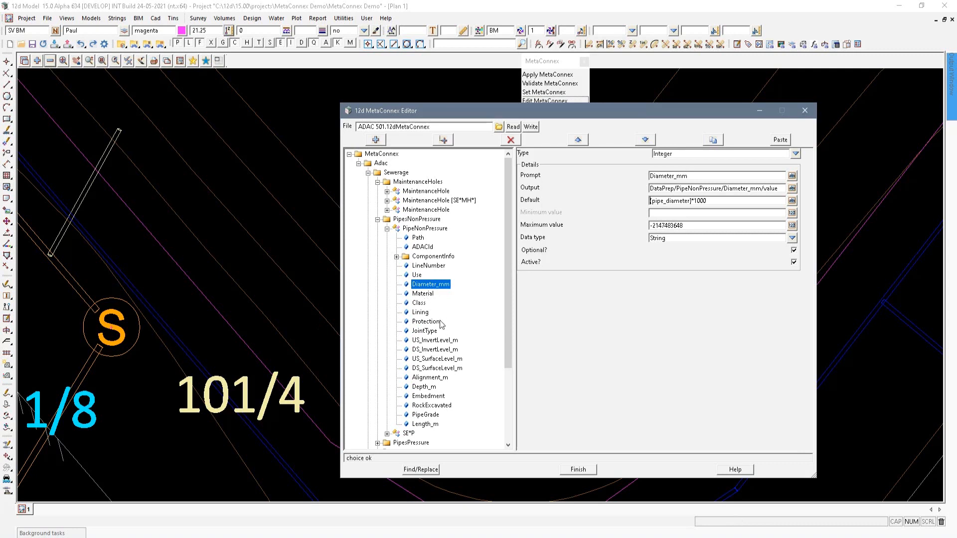
# Collapse the Sewerage groups, save the definition over the existing ADAC 501.12dMetaConnex file and close the editor
pyautogui.click(377, 219)
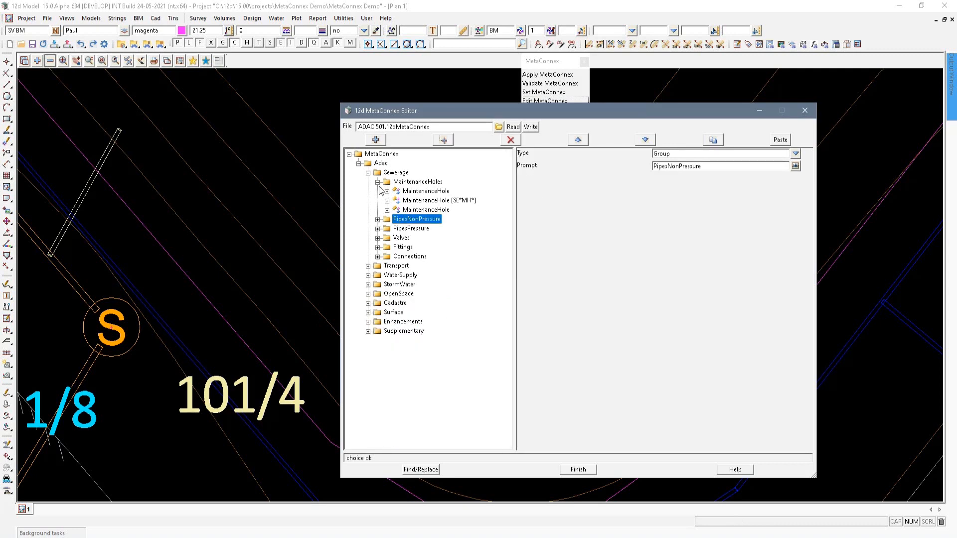
pyautogui.click(377, 182)
pyautogui.click(368, 172)
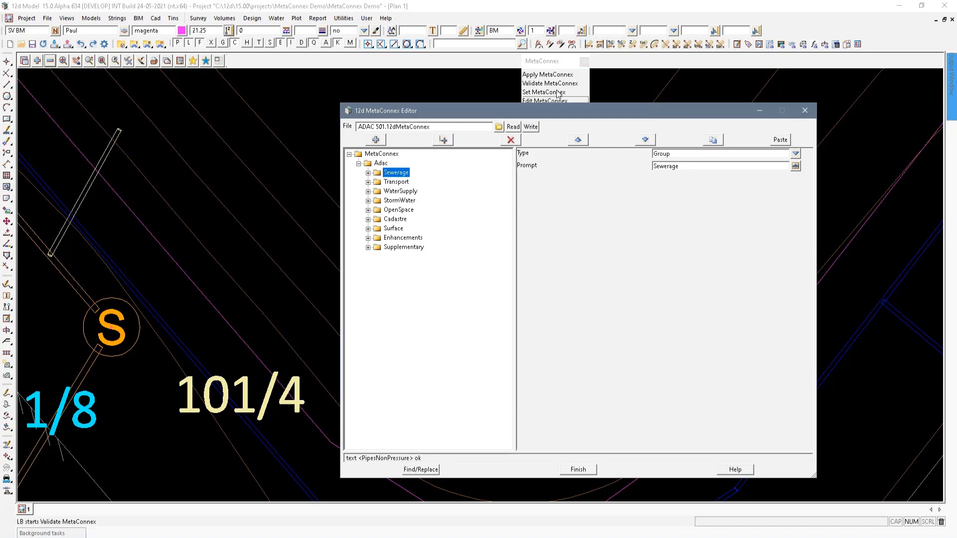
pyautogui.click(531, 126)
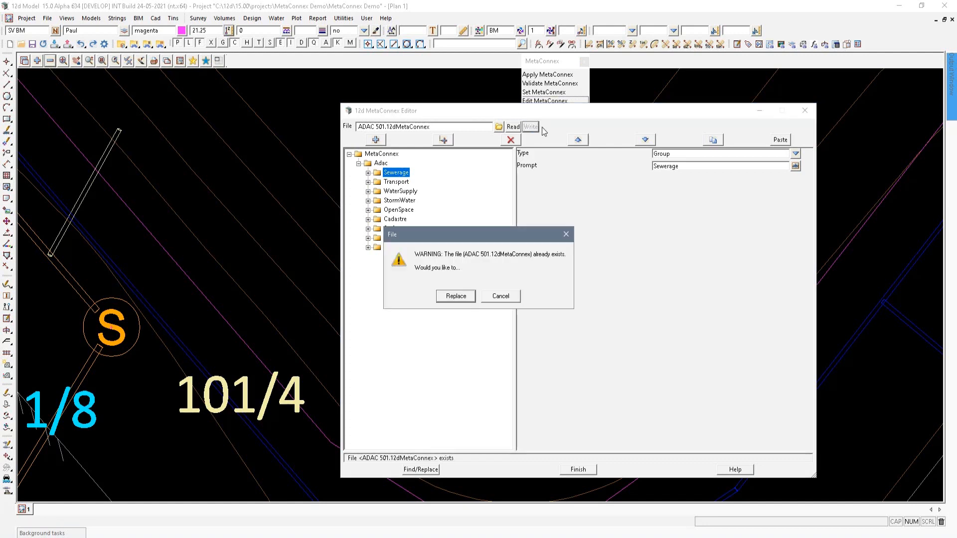
pyautogui.click(458, 301)
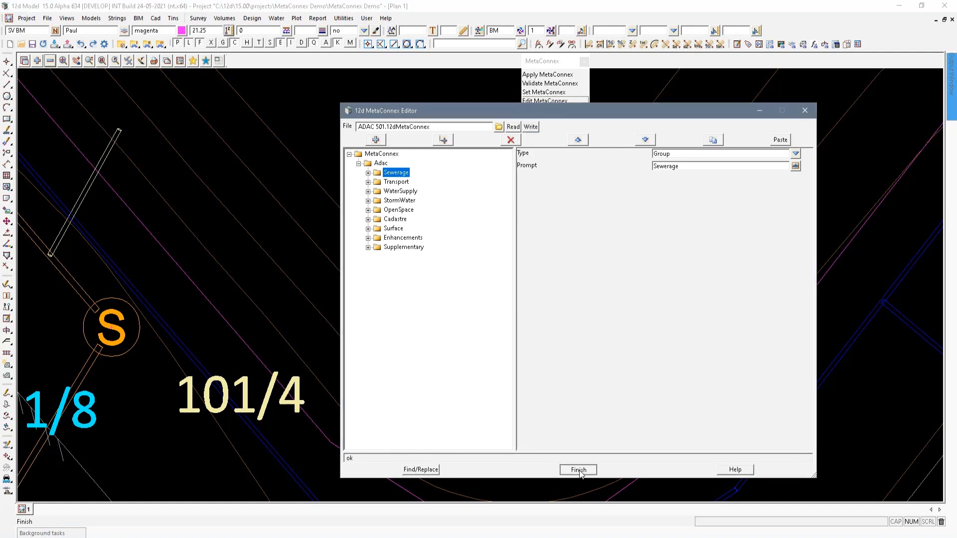
pyautogui.click(578, 470)
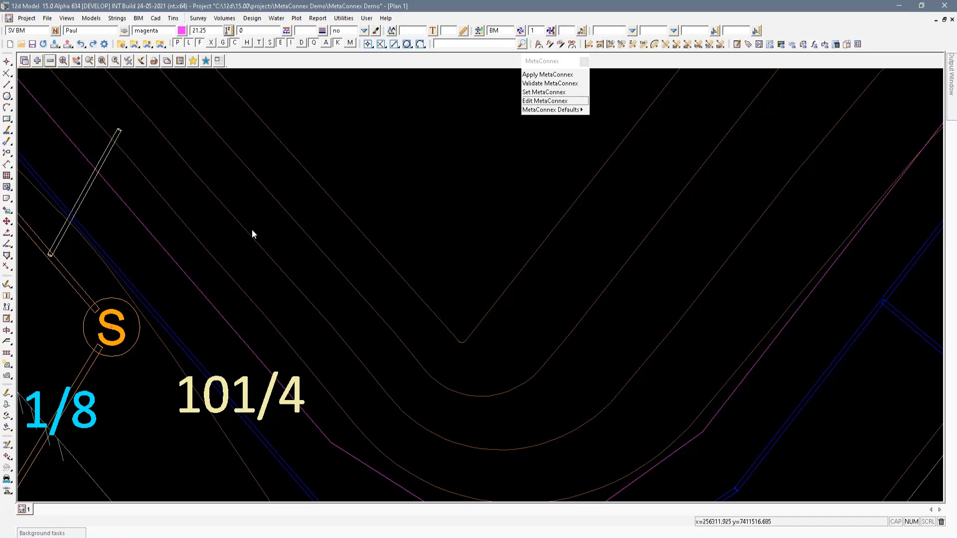
# Apply the ADAC 501.12dMetaConnex file to the data in view 1, leaving Replace existing Attributes off
pyautogui.scroll(-2, 214, 226)
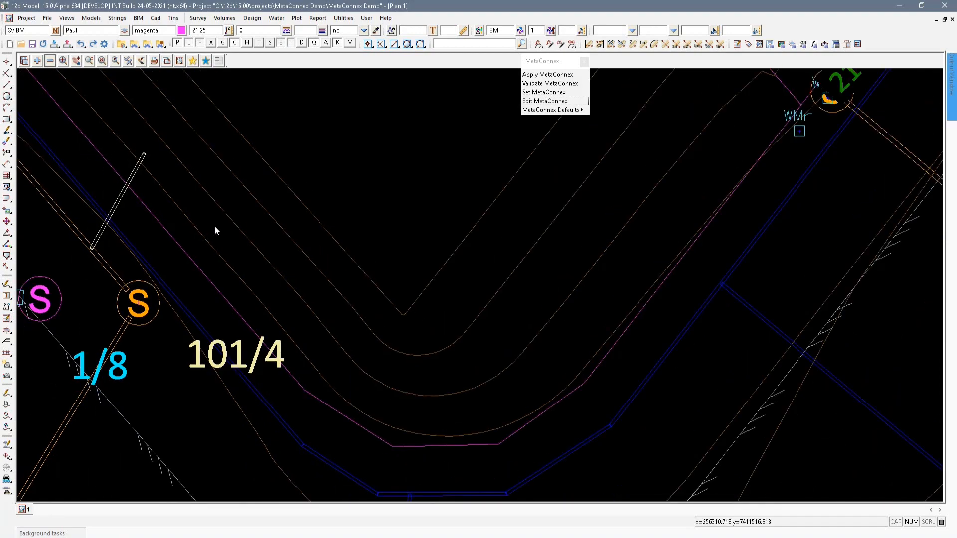
pyautogui.scroll(-4, 107, 224)
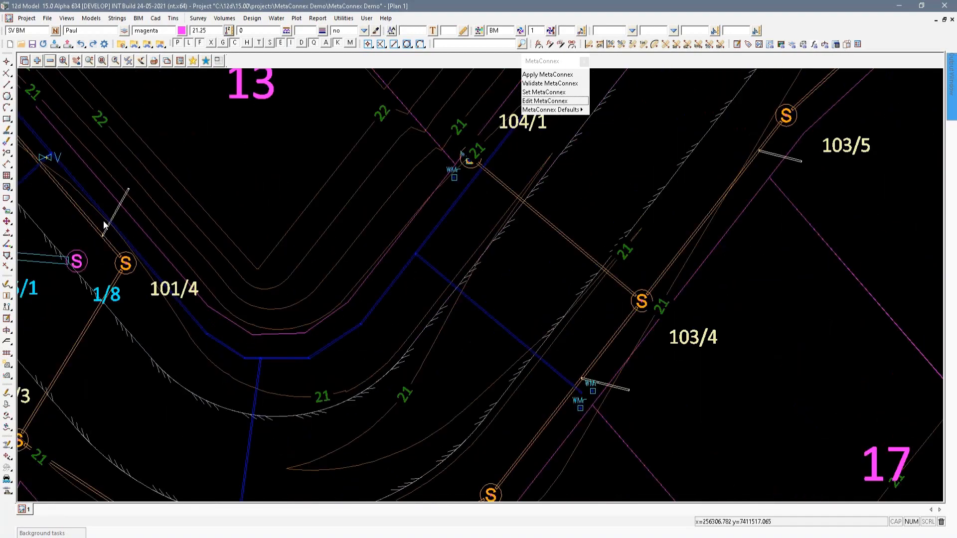
pyautogui.click(555, 76)
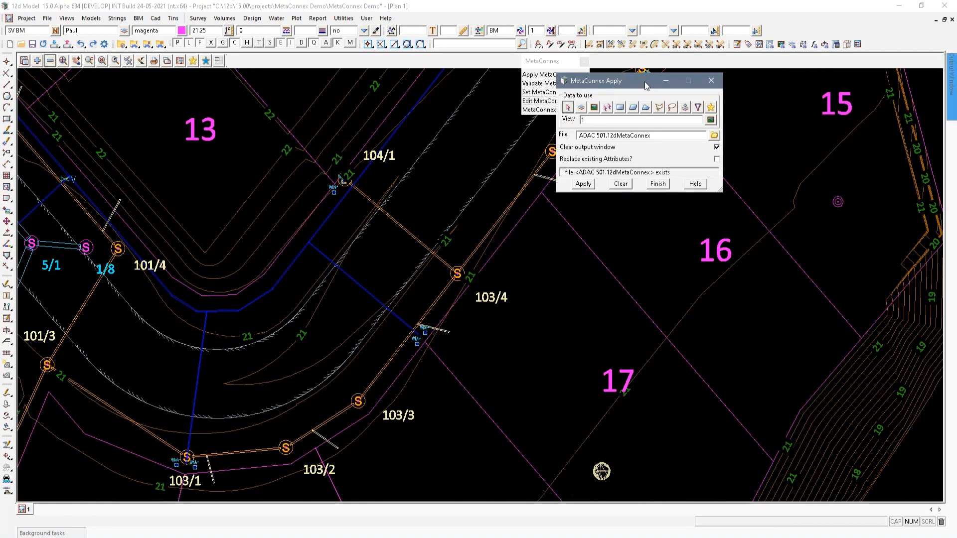
pyautogui.moveTo(631, 86); pyautogui.dragTo(664, 83)
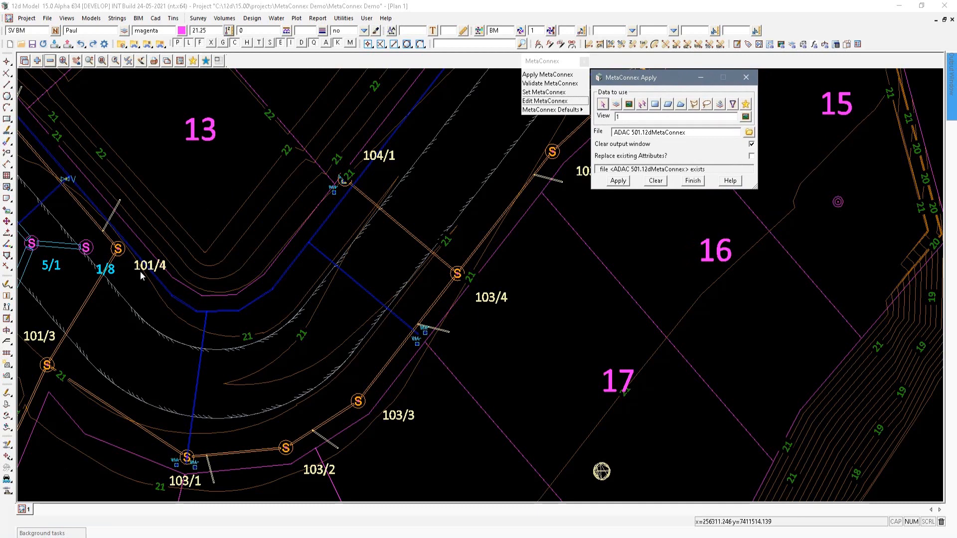
pyautogui.click(748, 132)
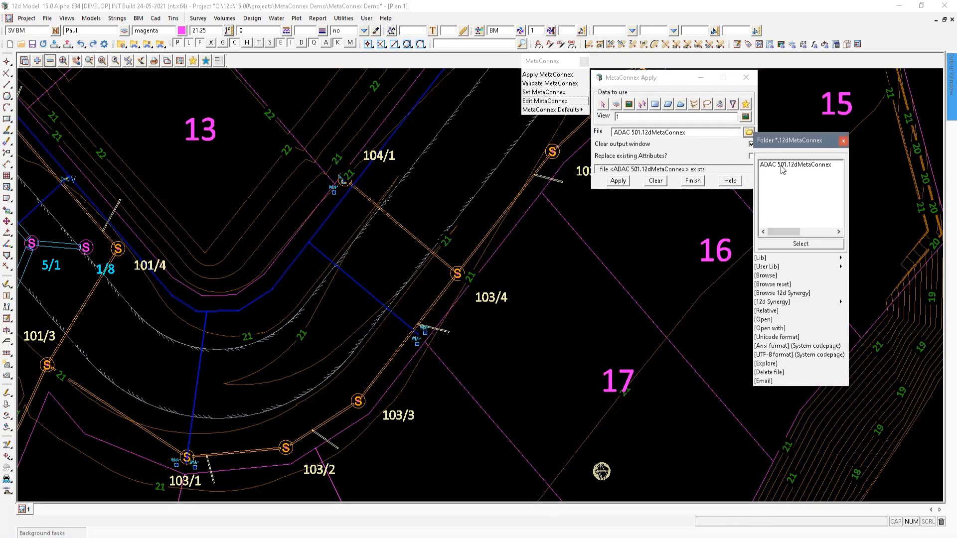
pyautogui.doubleClick(781, 165)
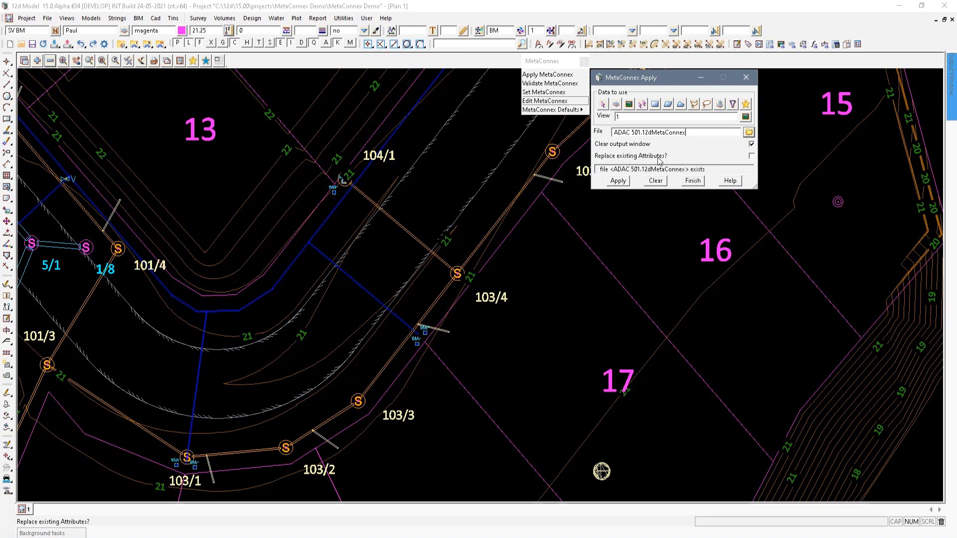
pyautogui.click(618, 181)
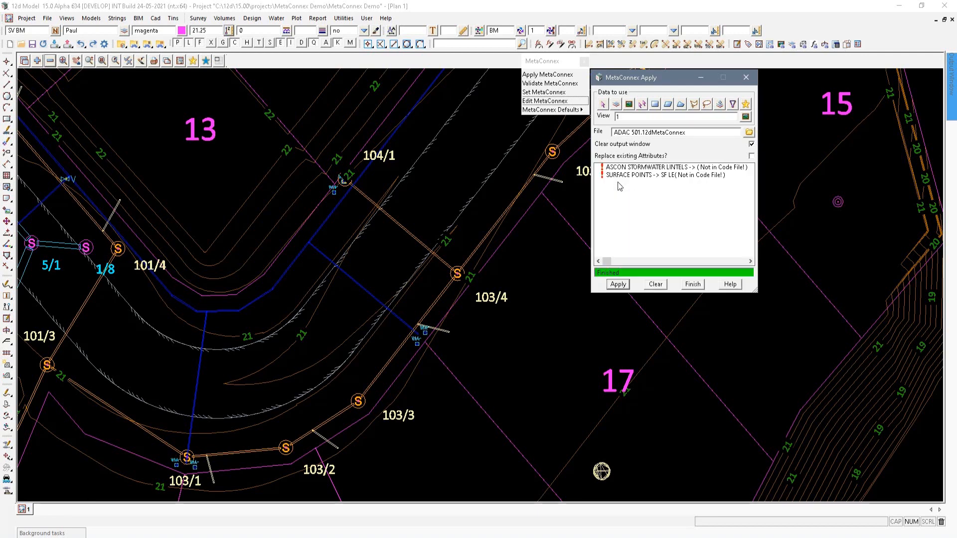
# Remove the ASCON STORMWATER LINTELS model from view 1 and reapply the ADAC 501.12dMetaConnex file
pyautogui.moveTo(644, 83); pyautogui.dragTo(406, 109)
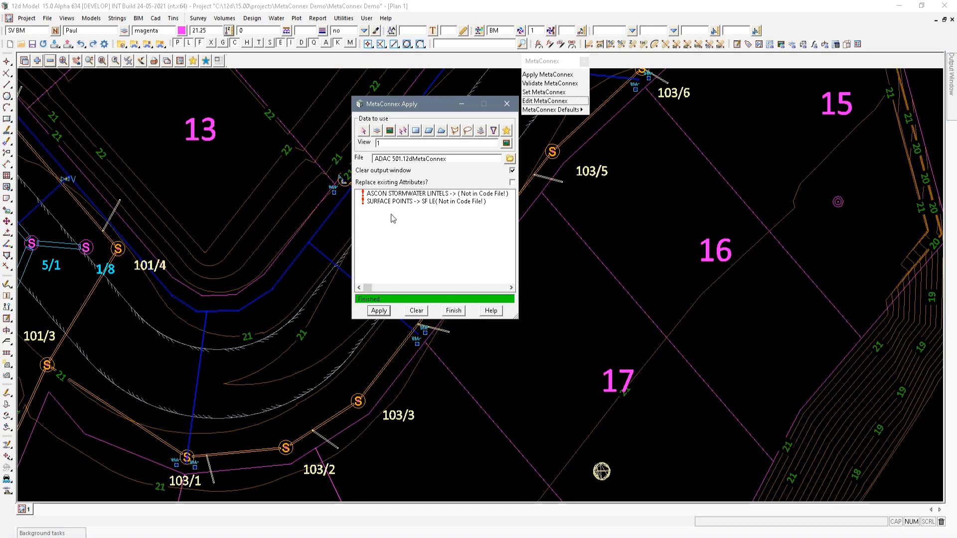
pyautogui.click(50, 61)
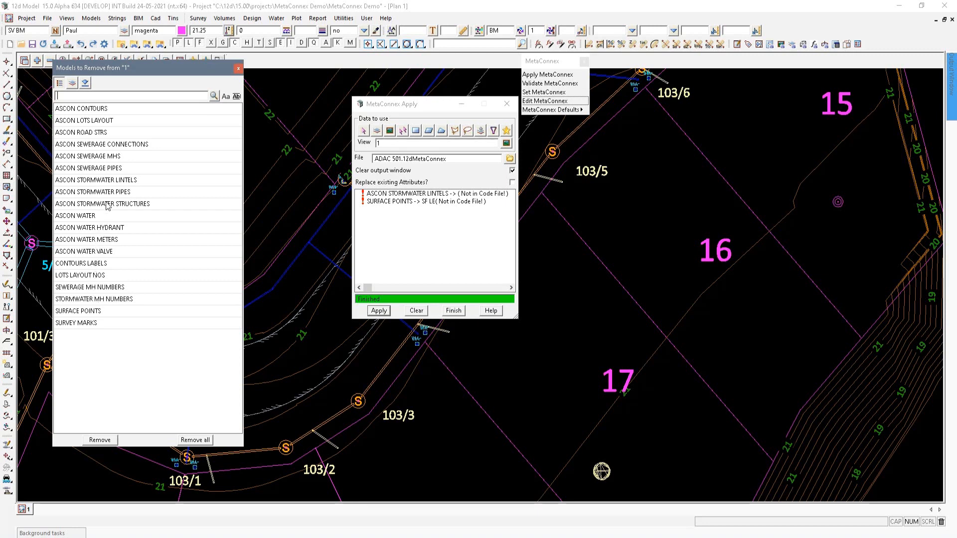
pyautogui.click(107, 183)
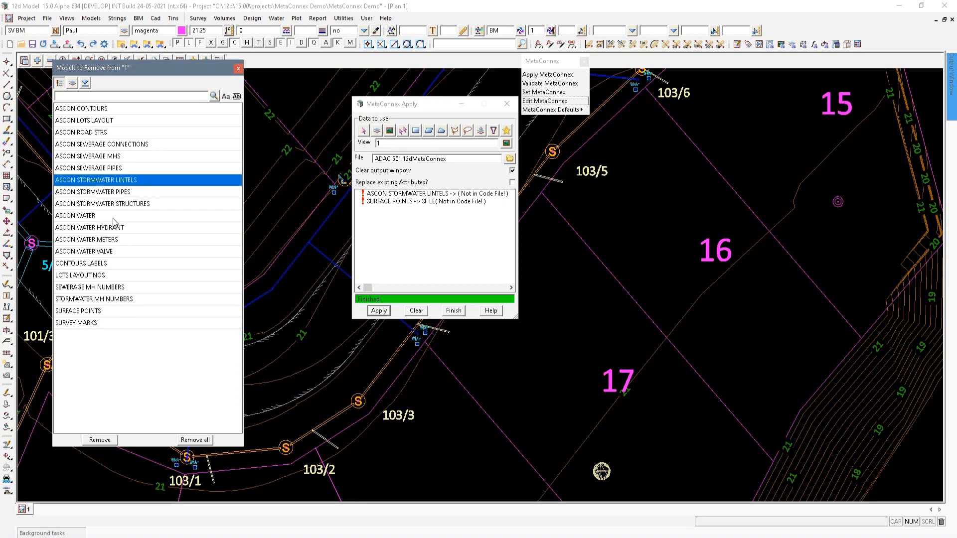
pyautogui.click(100, 440)
pyautogui.click(377, 310)
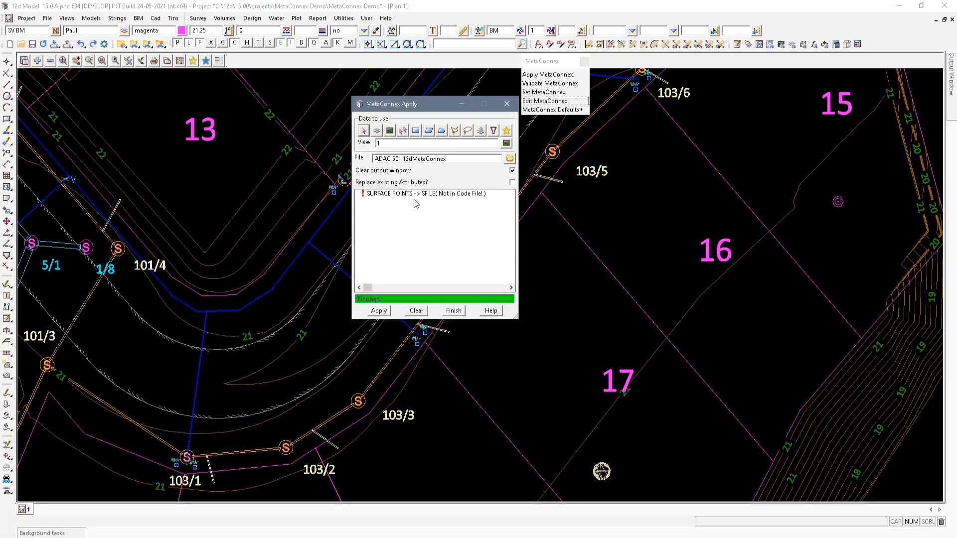
# Locate the SURFACE POINTS element with code SF LE in the plan and inspect it up close
pyautogui.click(412, 195)
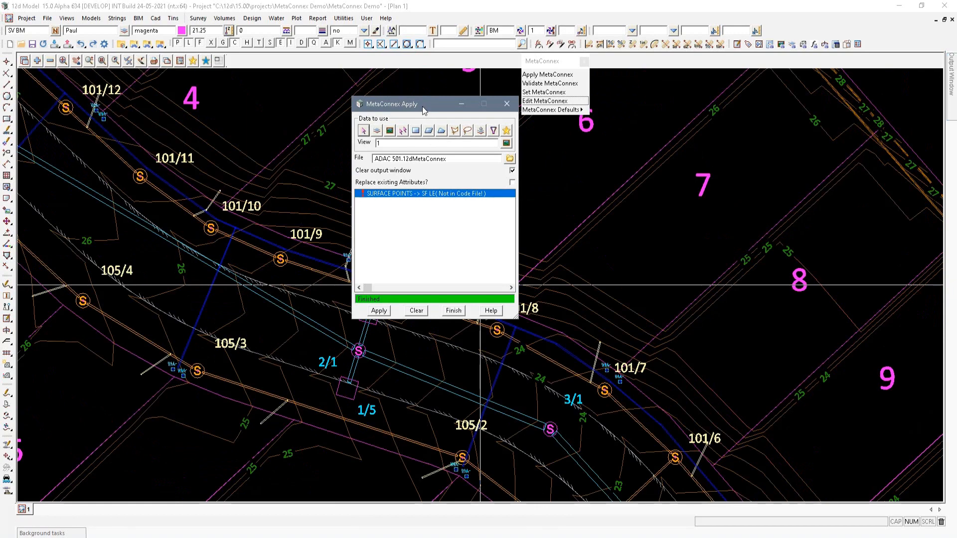
pyautogui.moveTo(424, 110); pyautogui.dragTo(166, 117)
pyautogui.scroll(4, 493, 302)
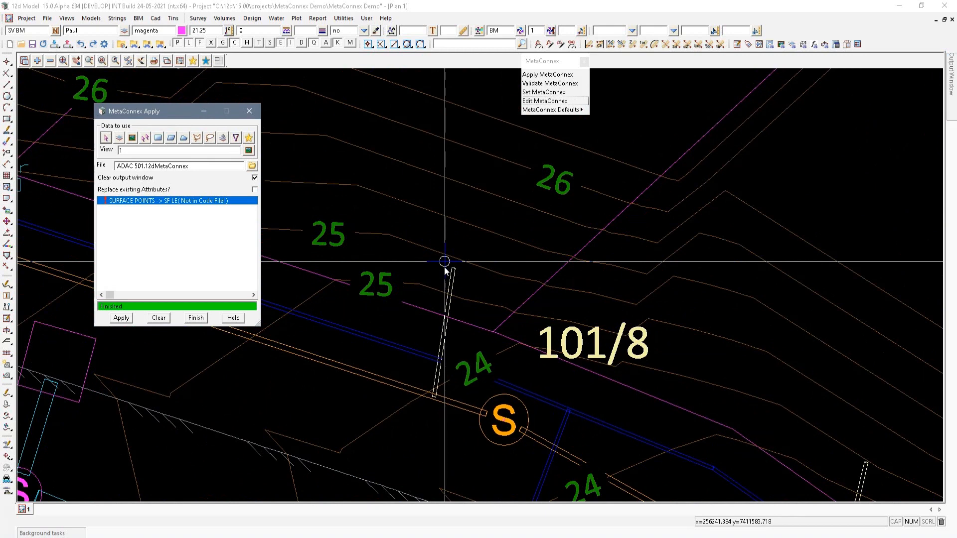
# Load ADAC 501.12dMetaConnex for editing and duplicate the SpotHeight feature under Surface > SpotHeights
pyautogui.click(542, 101)
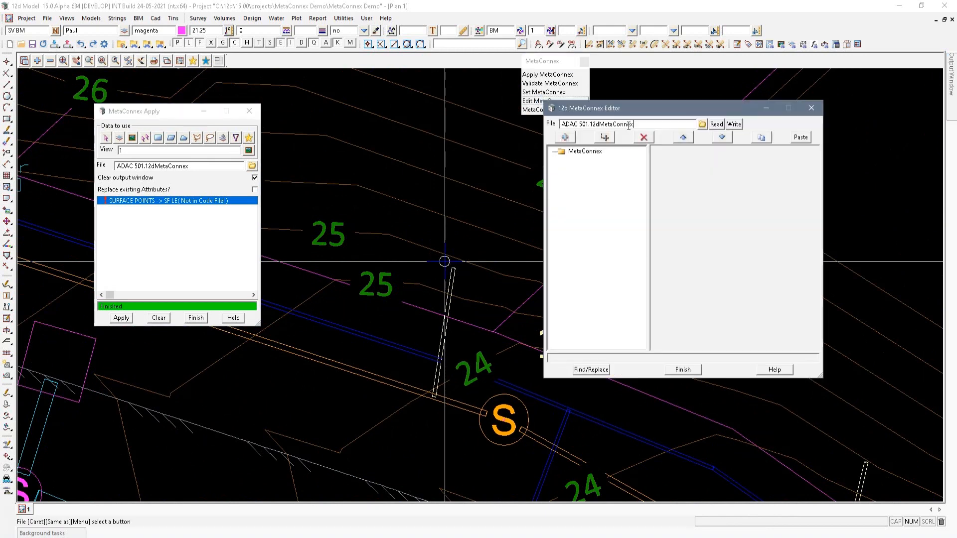
pyautogui.click(715, 125)
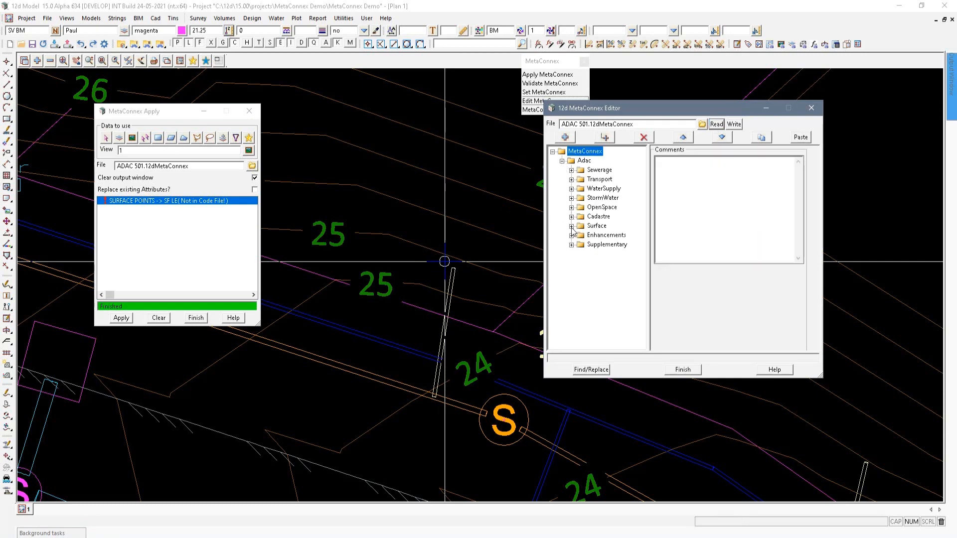
pyautogui.click(571, 227)
pyautogui.click(581, 235)
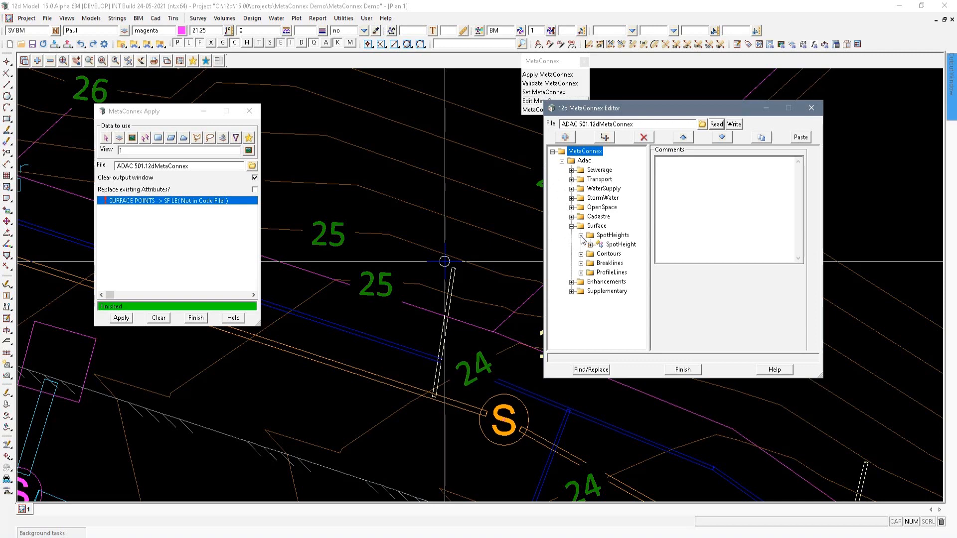
pyautogui.click(623, 245)
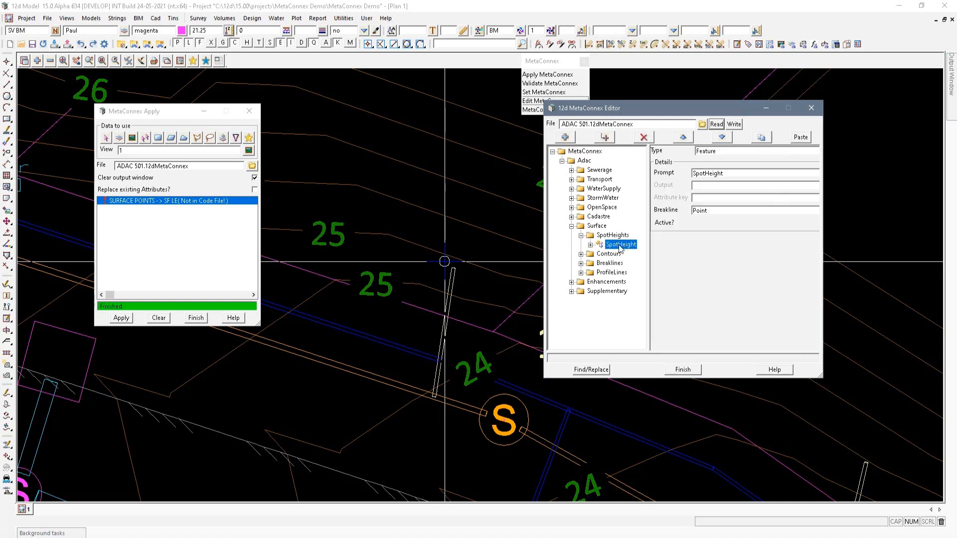
pyautogui.click(762, 138)
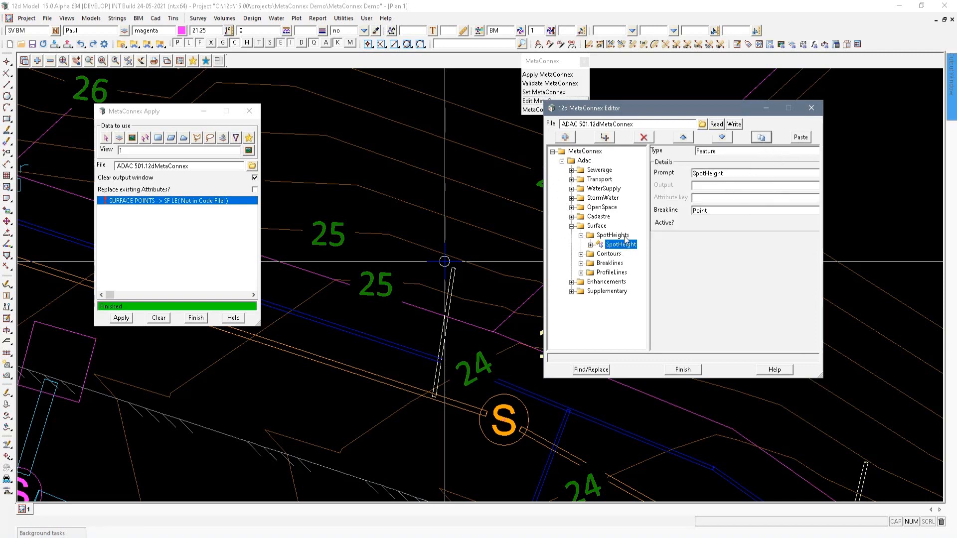
pyautogui.click(800, 137)
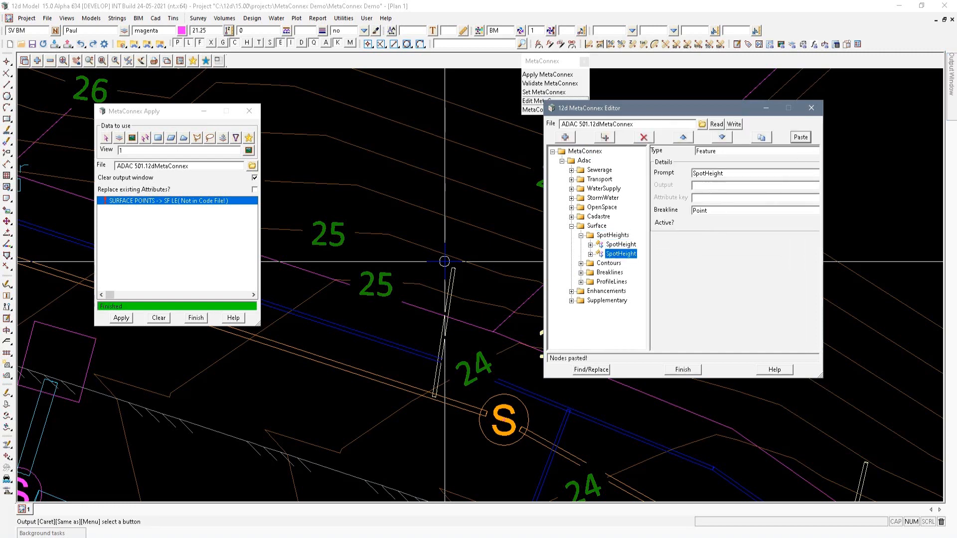
# Set the copied feature's output to SF*LE and its prompt to SpotHeight[SF*LE], and save the definition file
pyautogui.write('SF')
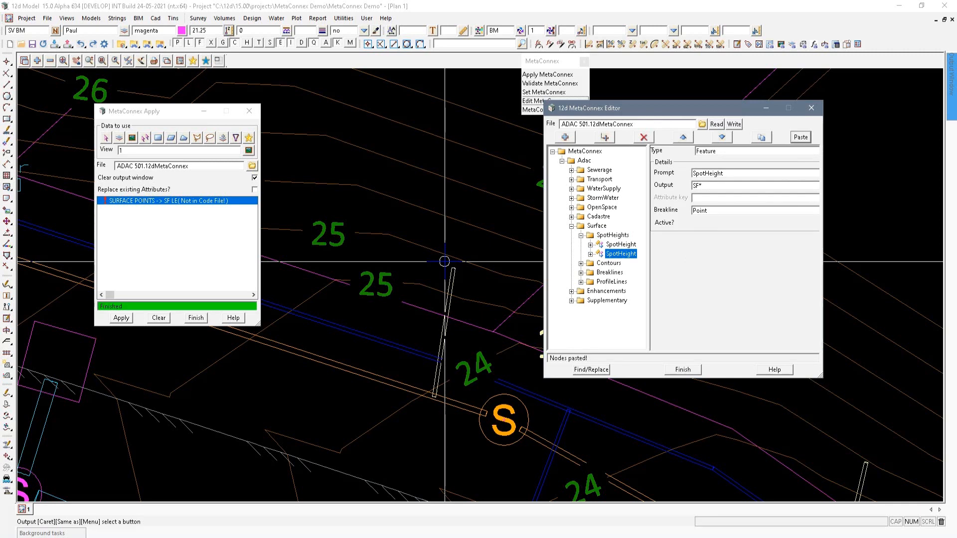
pyautogui.write('*LE')
pyautogui.doubleClick(708, 186)
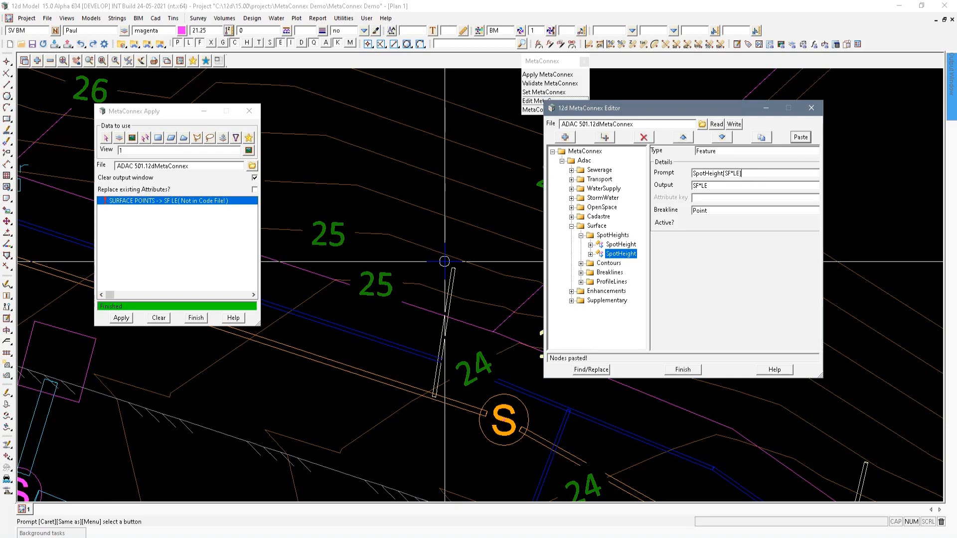
pyautogui.click(734, 124)
pyautogui.click(454, 298)
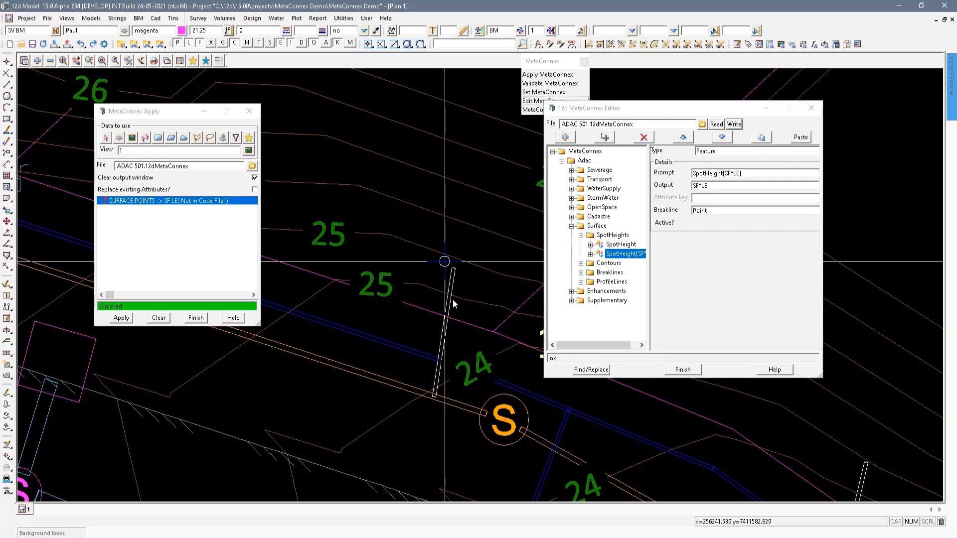
pyautogui.click(650, 260)
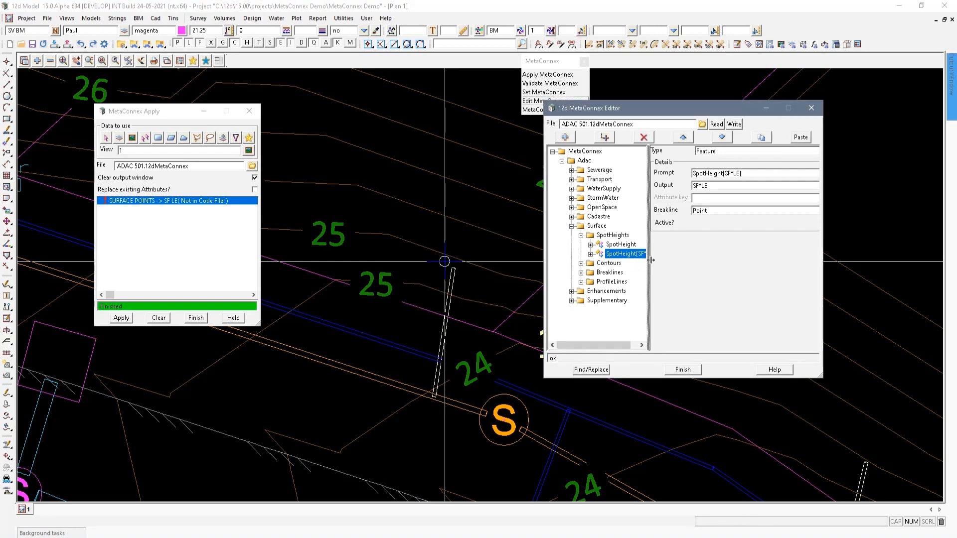
pyautogui.moveTo(651, 259); pyautogui.dragTo(697, 260)
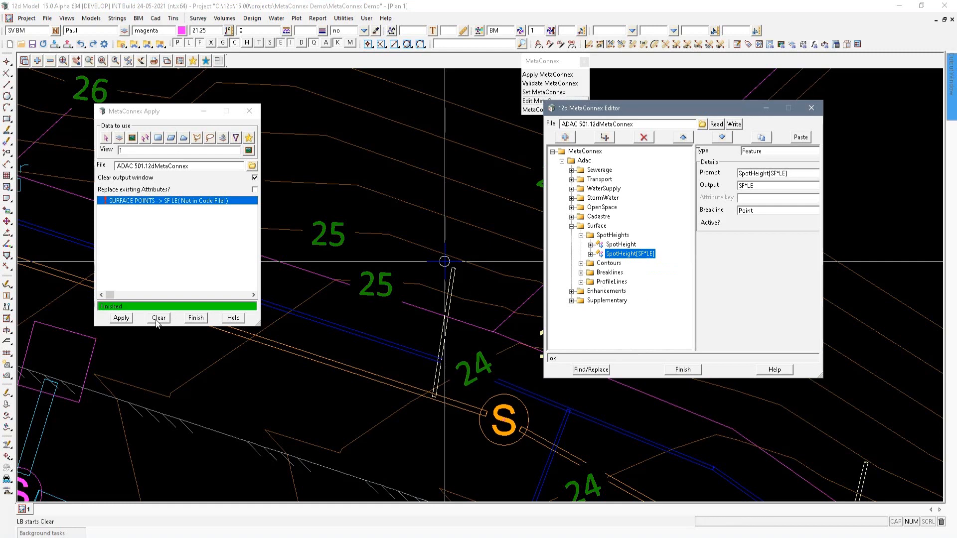
# Reapply the updated ADAC 501.12dMetaConnex file to view 1 and keep the Output Window pinned open
pyautogui.click(122, 318)
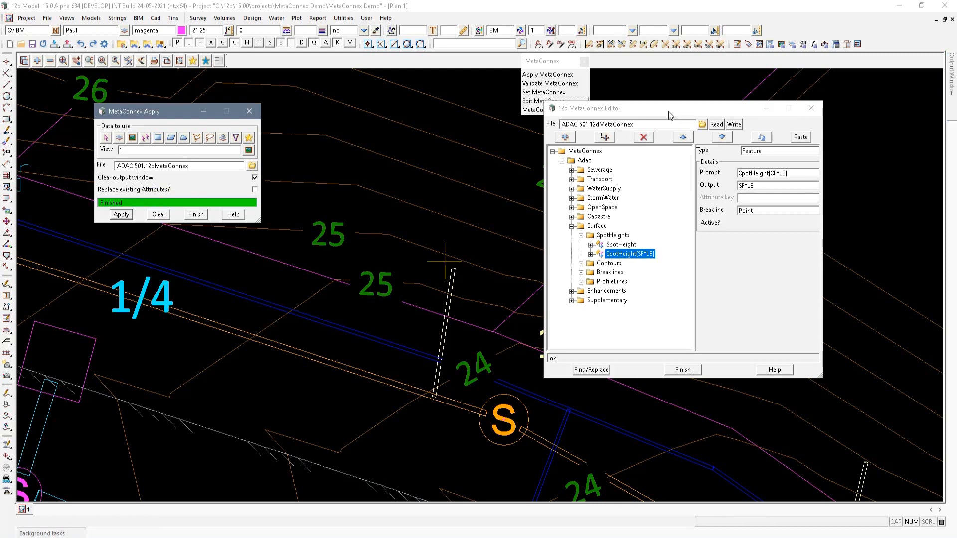
pyautogui.moveTo(671, 112); pyautogui.dragTo(152, 89)
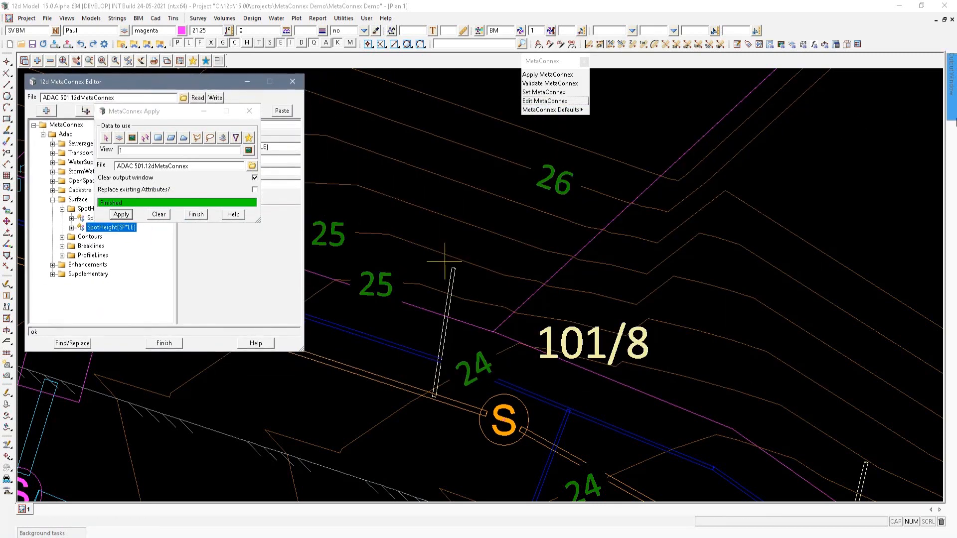
pyautogui.moveTo(953, 97)
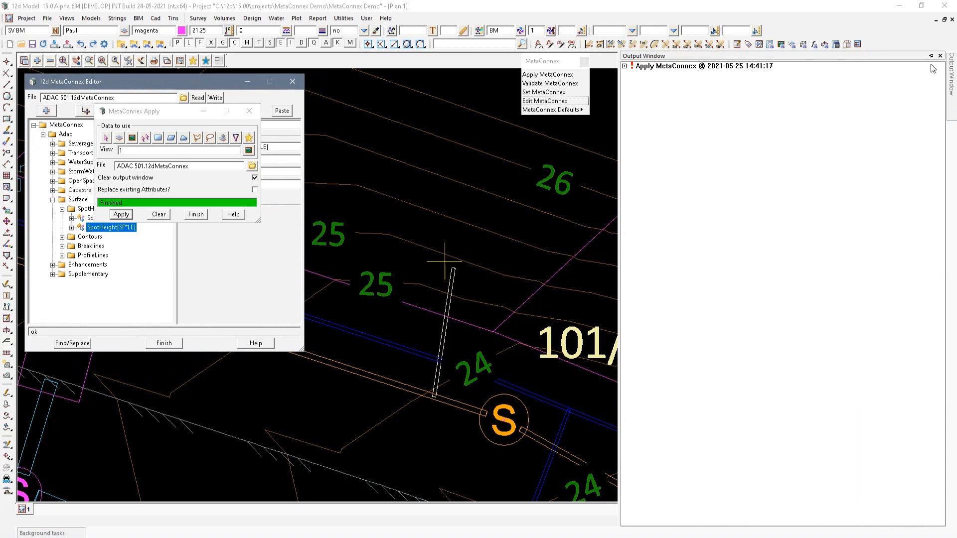
pyautogui.click(930, 55)
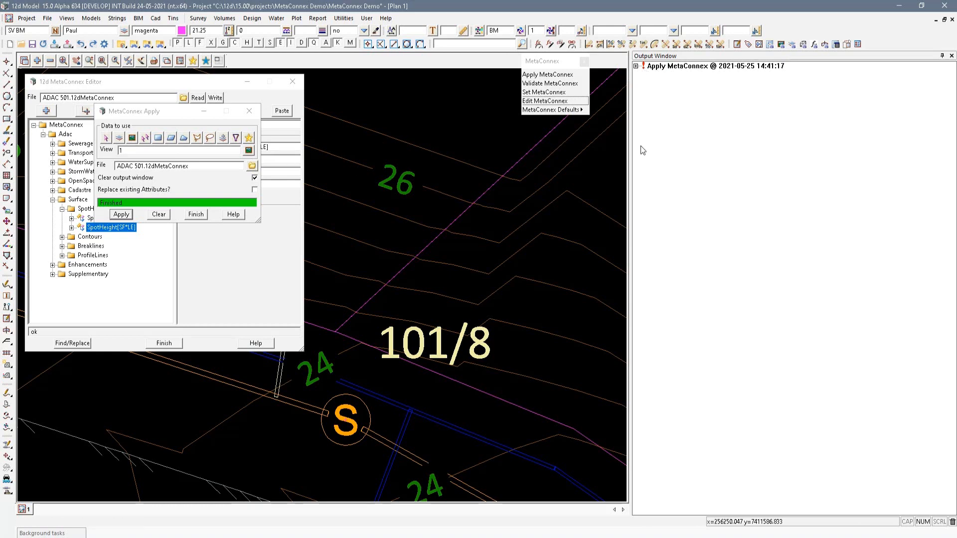
# Expand the DR*MHR* errors in the Apply MetaConnex report, locate the first faulty element and make its full message readable
pyautogui.click(636, 67)
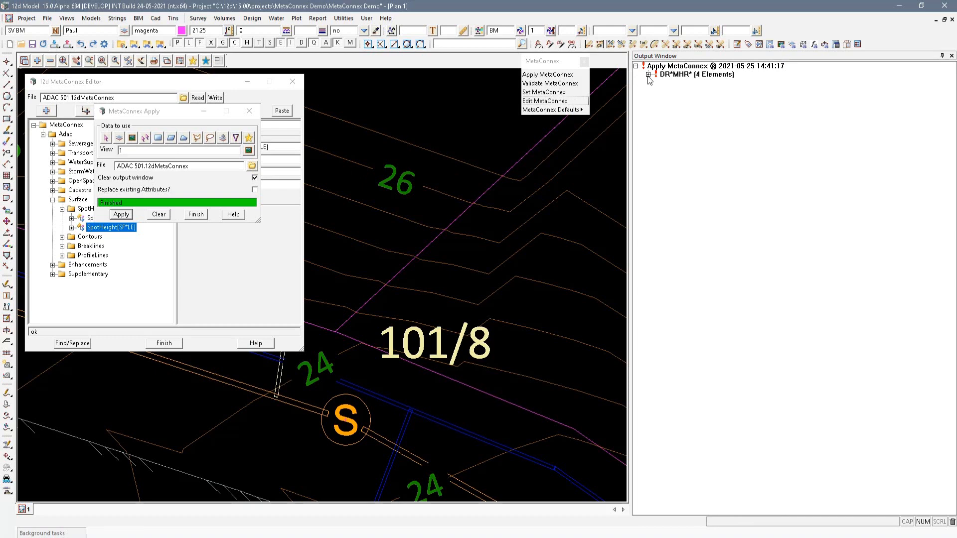
pyautogui.click(648, 75)
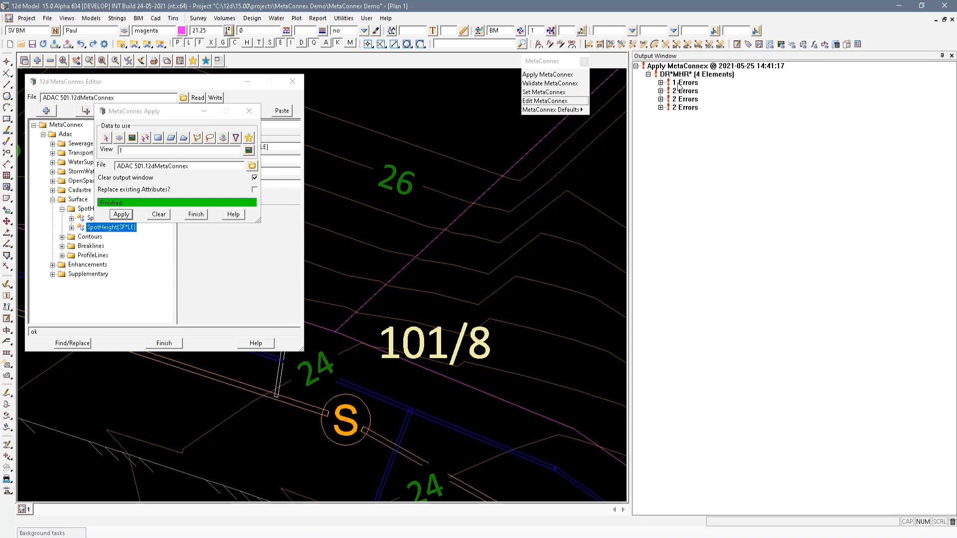
pyautogui.click(661, 83)
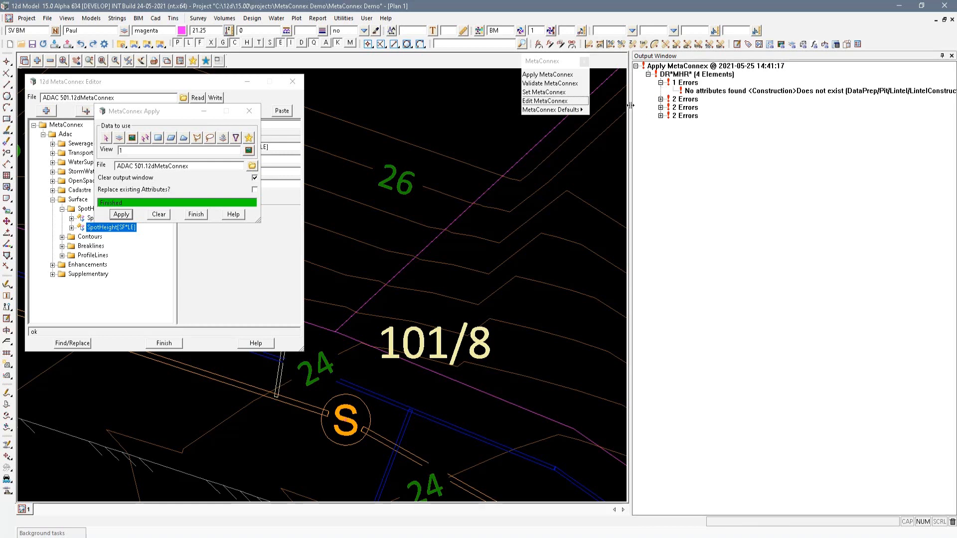
pyautogui.moveTo(629, 105); pyautogui.dragTo(597, 109)
pyautogui.click(729, 91)
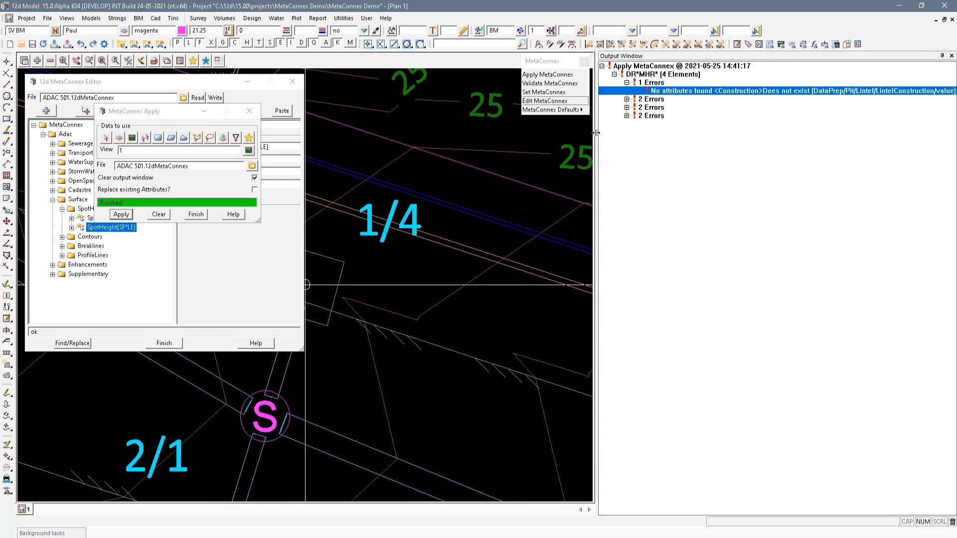
pyautogui.moveTo(595, 133); pyautogui.dragTo(533, 140)
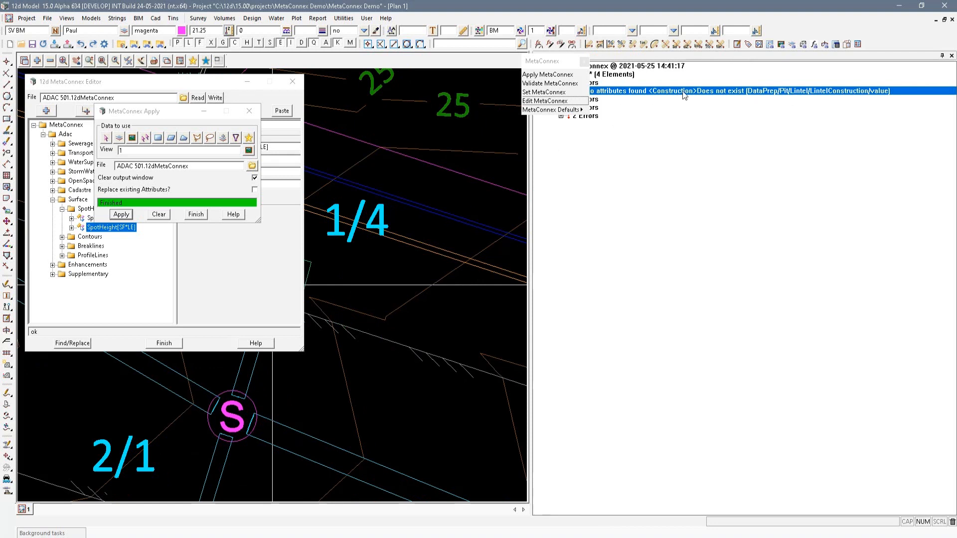
pyautogui.moveTo(557, 60); pyautogui.dragTo(465, 60)
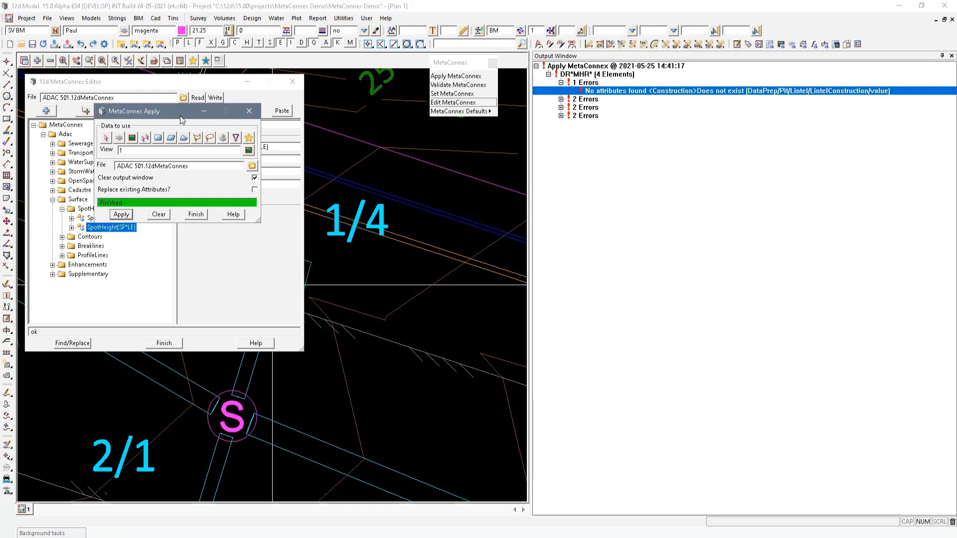
# Clear the dialogs away from the located pit and add the ASCON STORMWATER LINTELS model to view 1
pyautogui.moveTo(181, 113); pyautogui.dragTo(408, 351)
pyautogui.moveTo(187, 78); pyautogui.dragTo(166, 322)
pyautogui.click(38, 61)
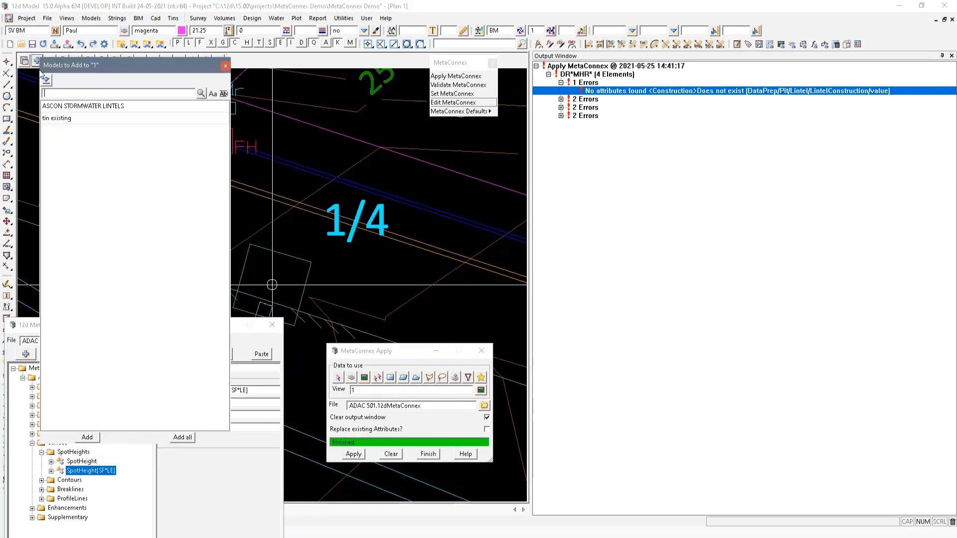
pyautogui.doubleClick(77, 106)
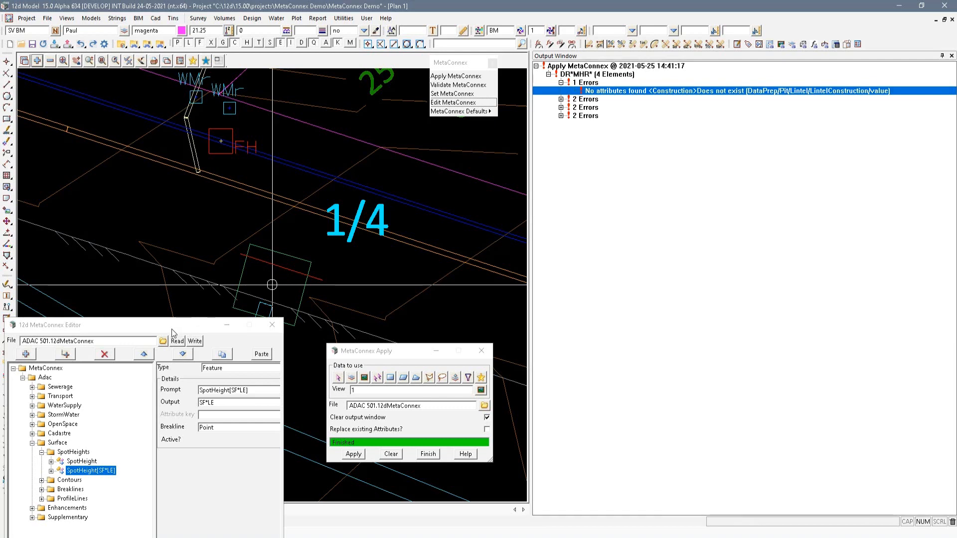
# Examine the LintelConstruction attribute under StormWater > Pits > DR*MHR* > Lintel, with the editor widened to show its Default expression
pyautogui.click(159, 325)
pyautogui.moveTo(159, 326); pyautogui.dragTo(173, 89)
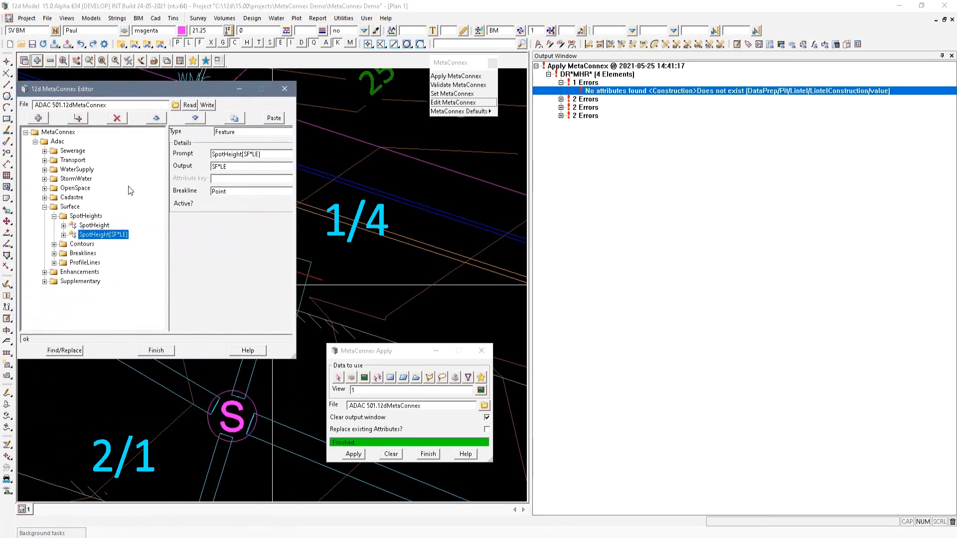
pyautogui.click(45, 179)
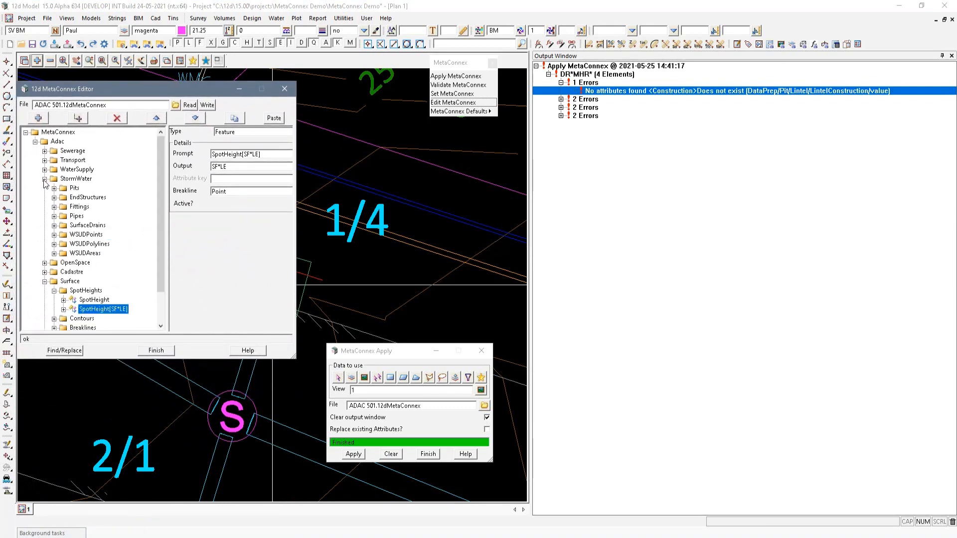
pyautogui.click(53, 189)
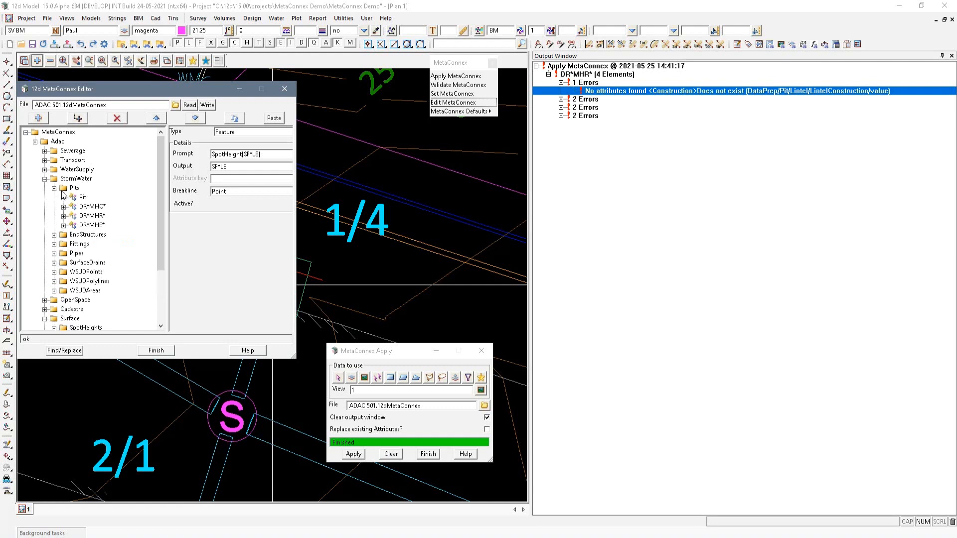
pyautogui.click(63, 216)
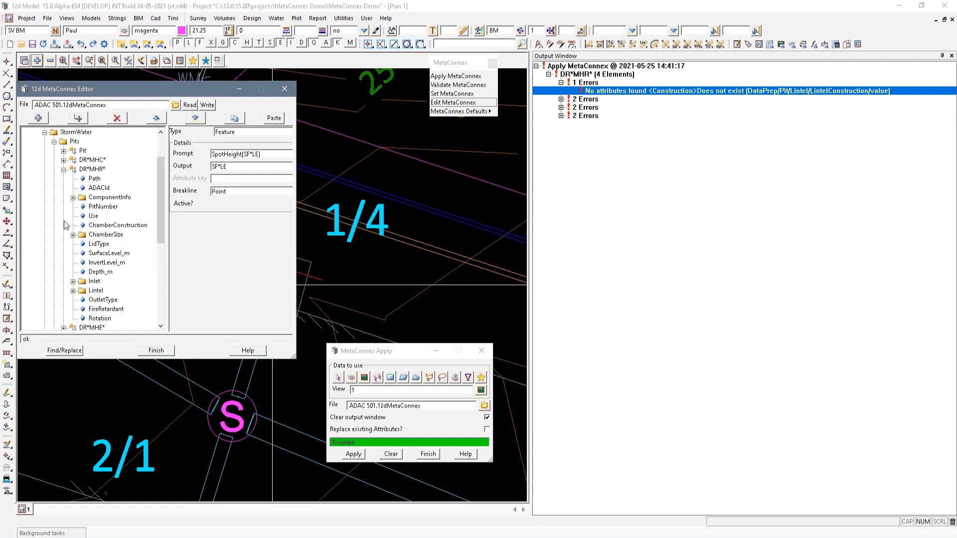
pyautogui.click(73, 291)
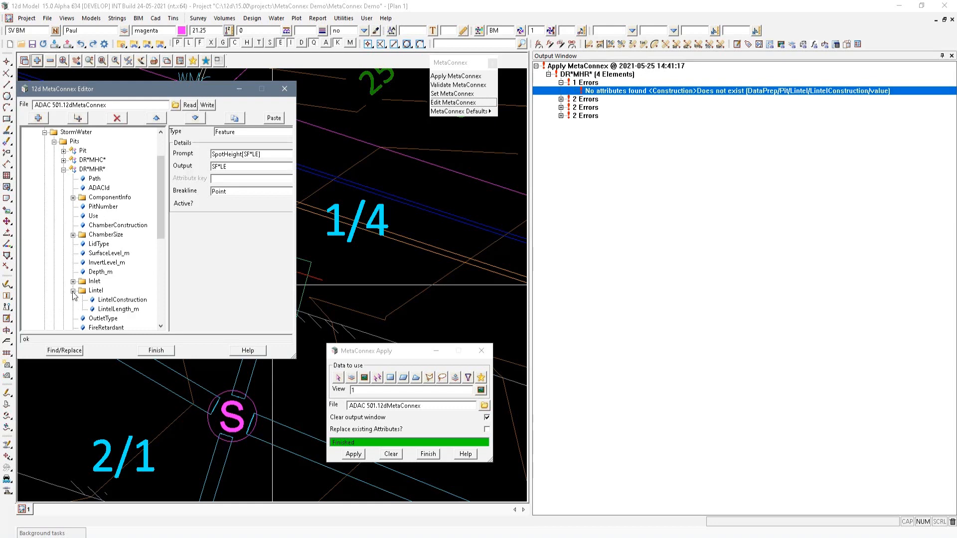
pyautogui.click(116, 300)
pyautogui.moveTo(297, 251); pyautogui.dragTo(459, 257)
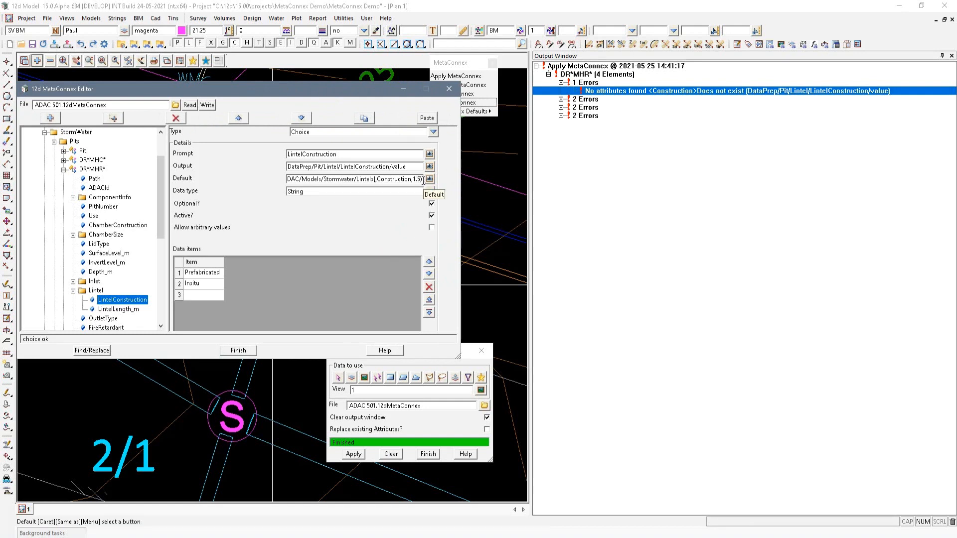
# Replace the LintelConstruction attribute's Default expression with the fixed value Prefabricated, copied from its data items
pyautogui.moveTo(421, 179); pyautogui.dragTo(288, 180)
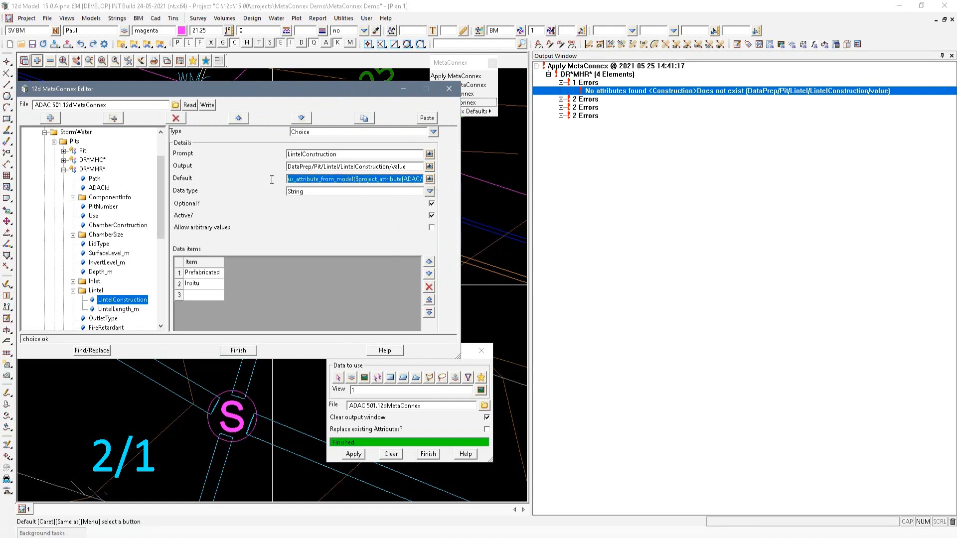
pyautogui.press('Delete')
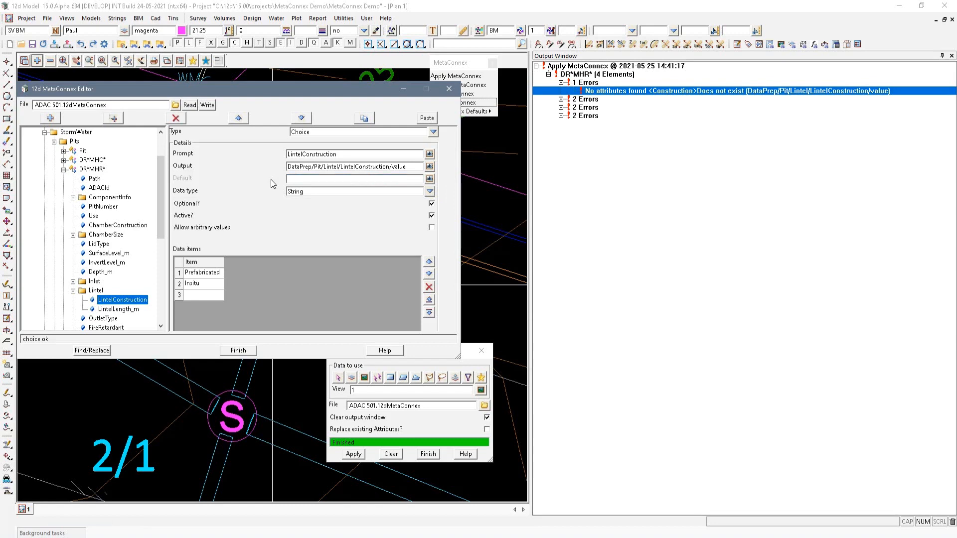
pyautogui.click(210, 284)
pyautogui.click(220, 274)
pyautogui.click(220, 274)
pyautogui.hotkey('ctrl', 'c')
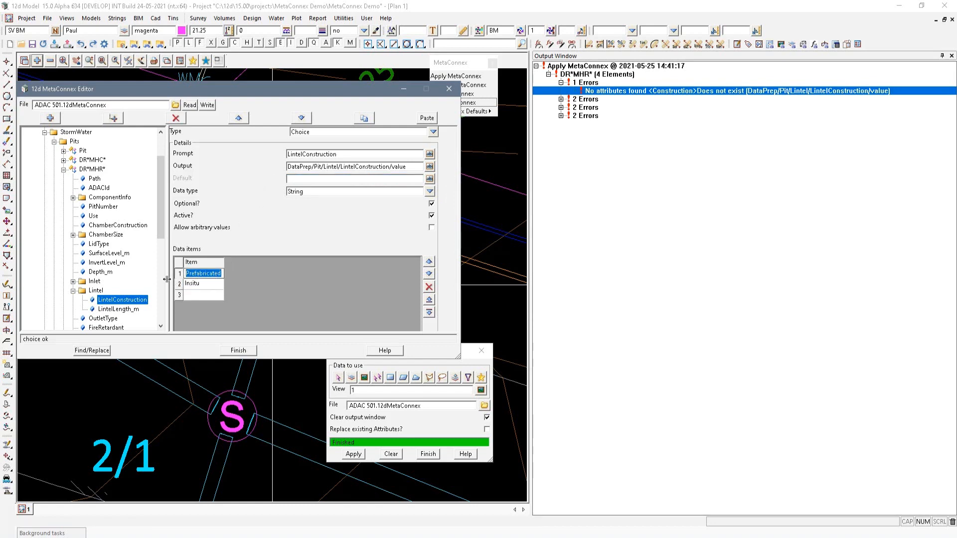
pyautogui.click(298, 178)
pyautogui.hotkey('ctrl', 'v')
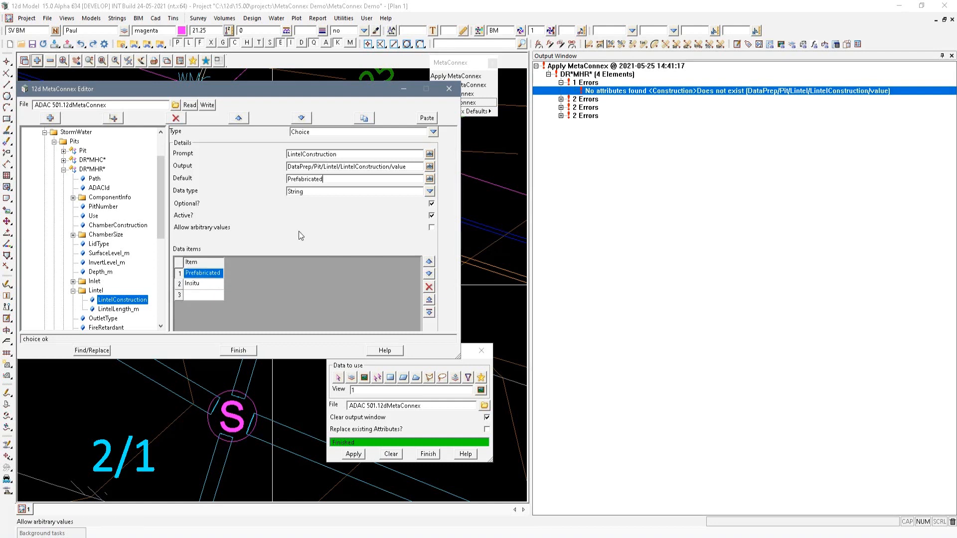
# Replace the LintelLength_m attribute's Default expression with 2.44 and write the changes to ADAC 501.12dMetaConnex
pyautogui.click(120, 309)
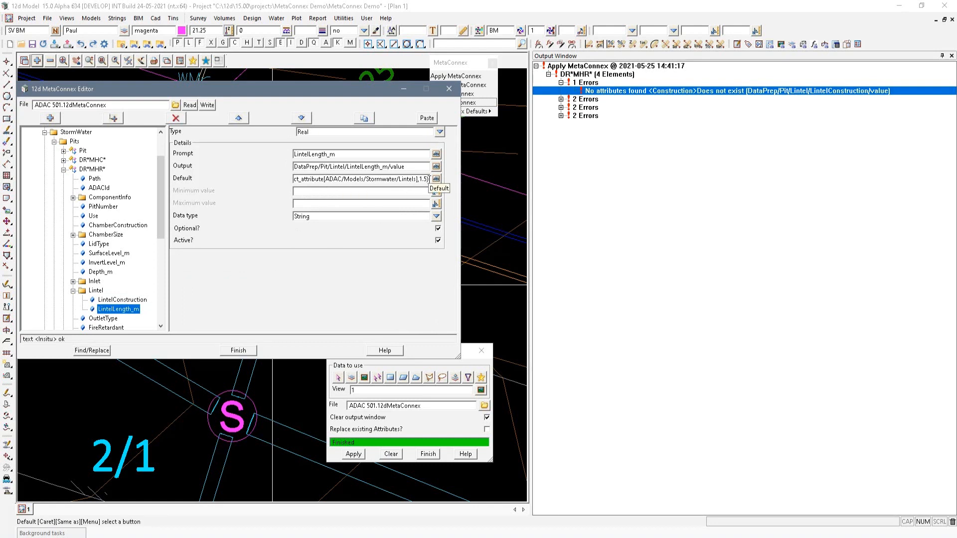
pyautogui.moveTo(430, 179); pyautogui.dragTo(289, 180)
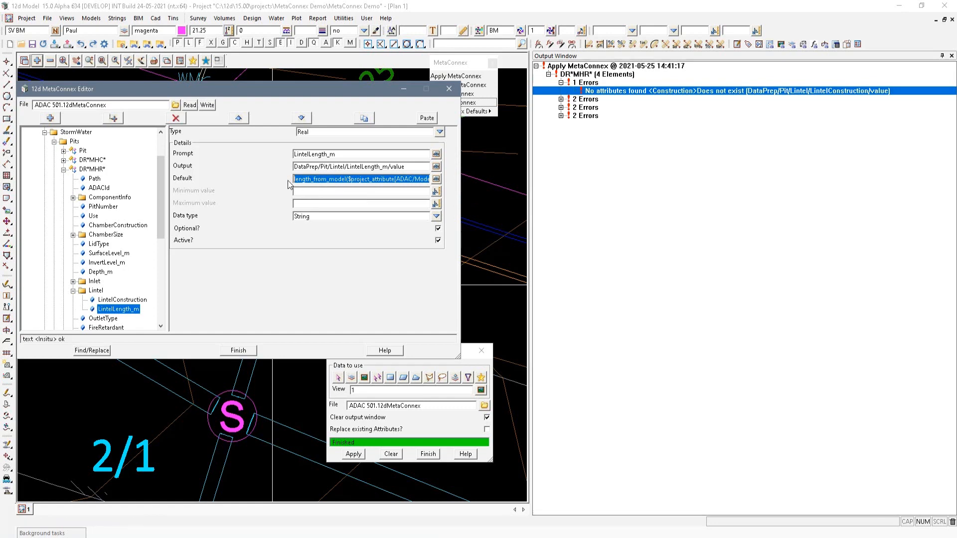
pyautogui.press('Delete')
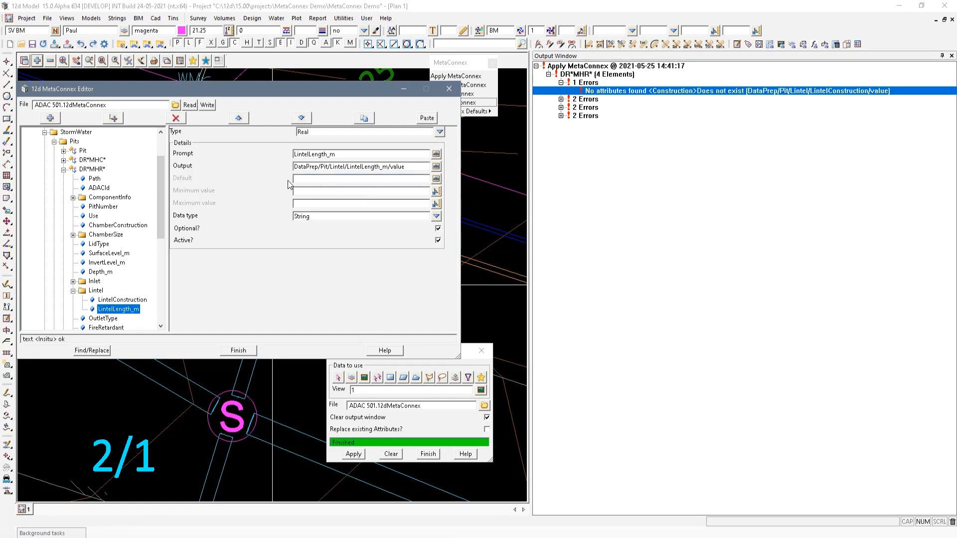
pyautogui.write('2.44')
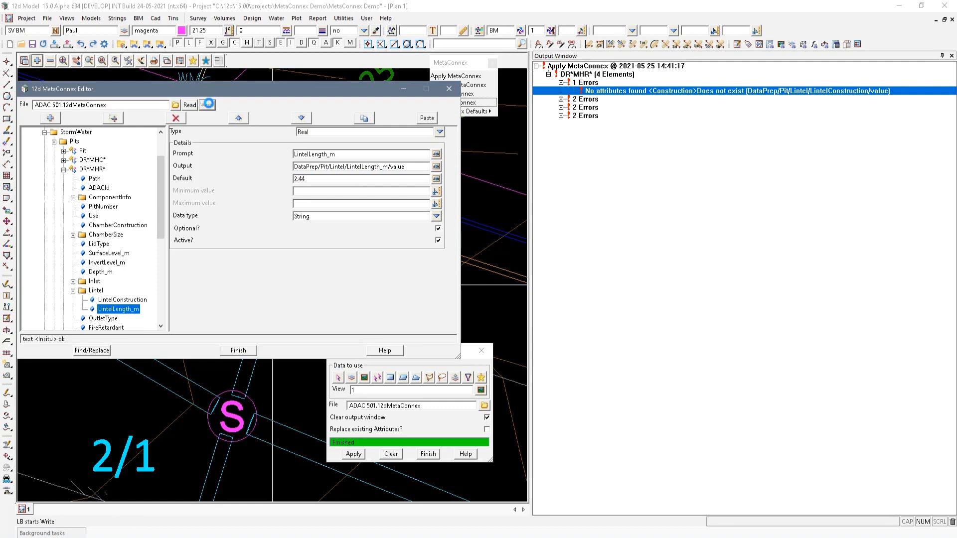
pyautogui.click(206, 104)
pyautogui.click(456, 296)
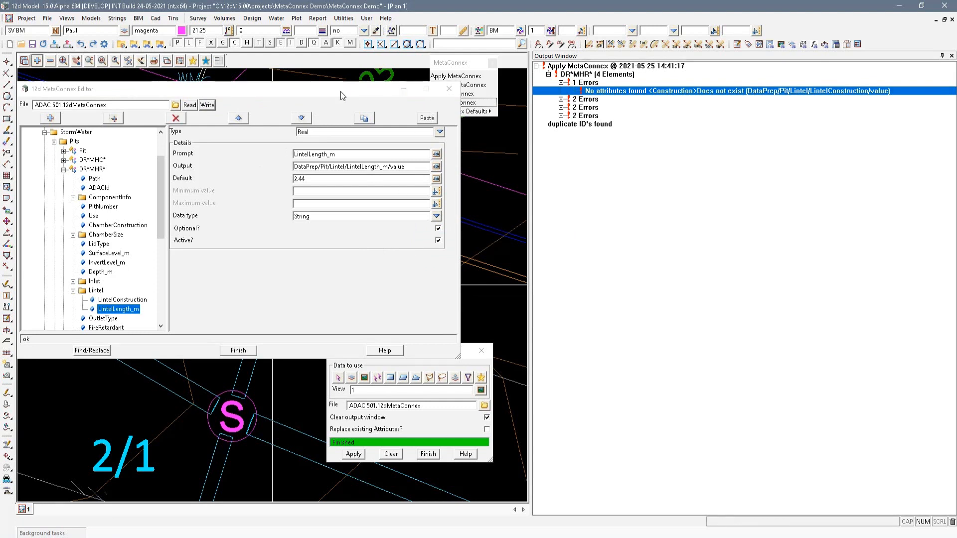
# Clear the editor away and reapply ADAC 501.12dMetaConnex to view 1, keeping the whole apply dialog readable
pyautogui.moveTo(322, 95); pyautogui.dragTo(0, 198)
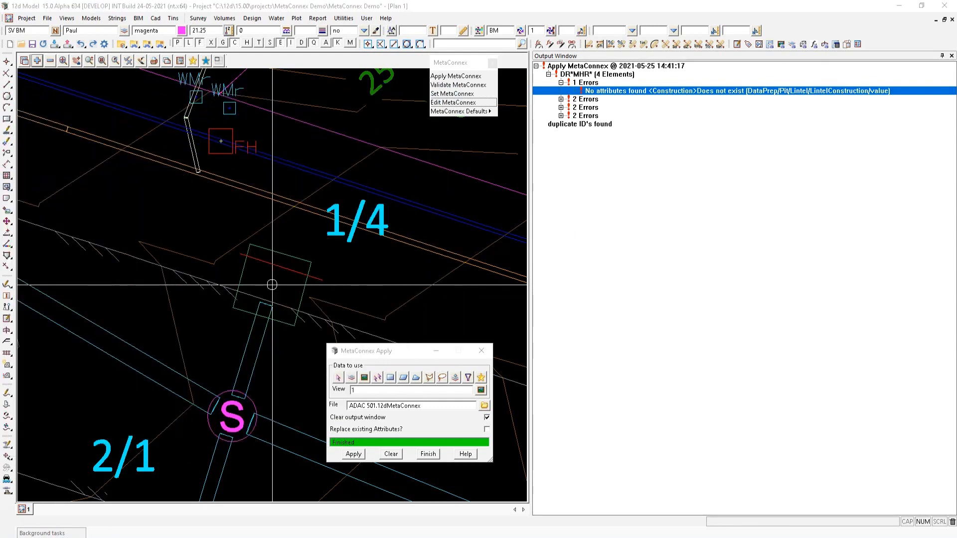
pyautogui.click(359, 455)
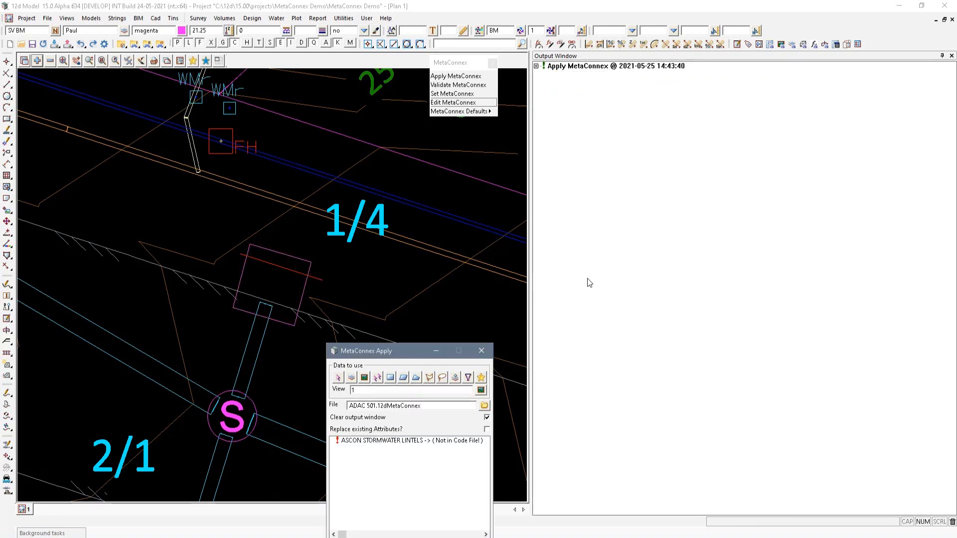
pyautogui.moveTo(426, 351); pyautogui.dragTo(398, 185)
# Remove the ASCON STORMWATER LINTELS model from view 1, reapply the MetaConnex file, check its report and finish applying
pyautogui.click(50, 61)
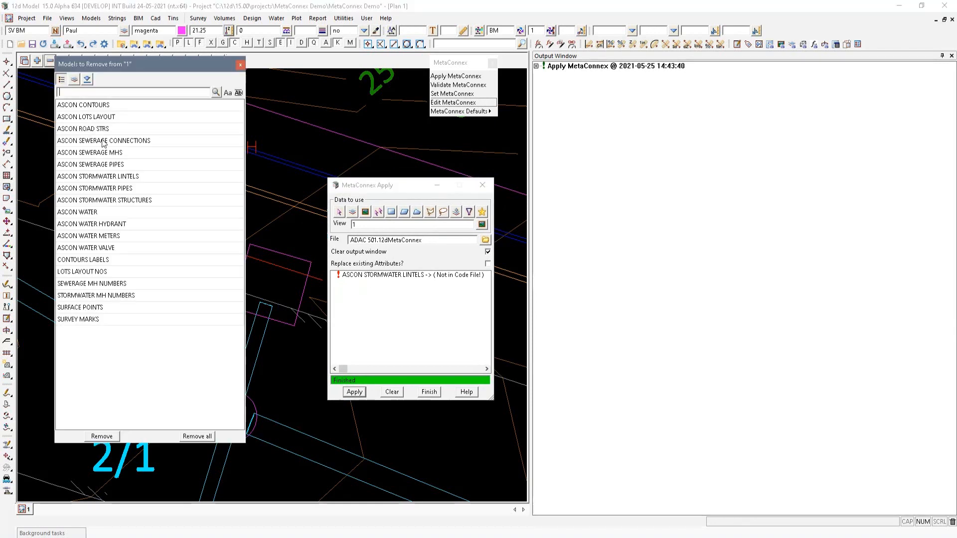
pyautogui.click(128, 177)
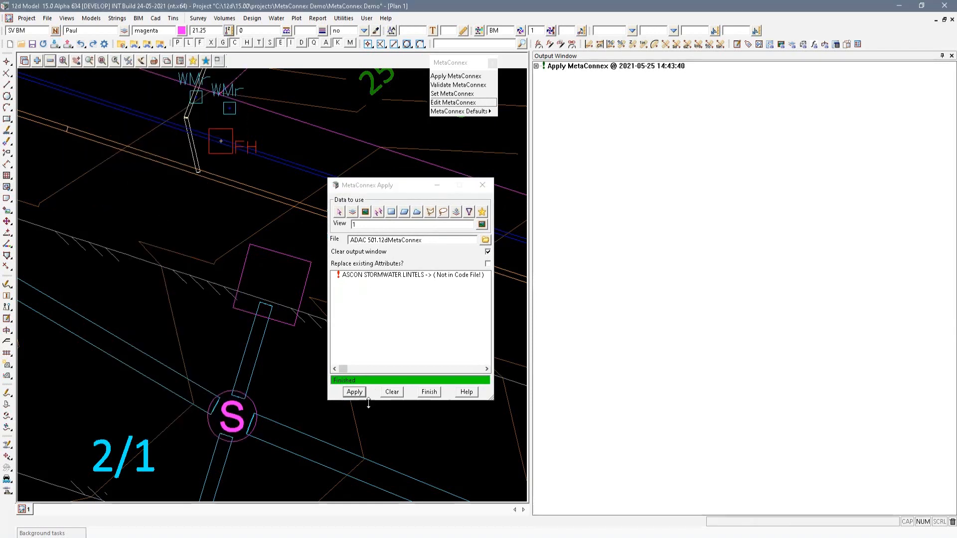
pyautogui.click(354, 392)
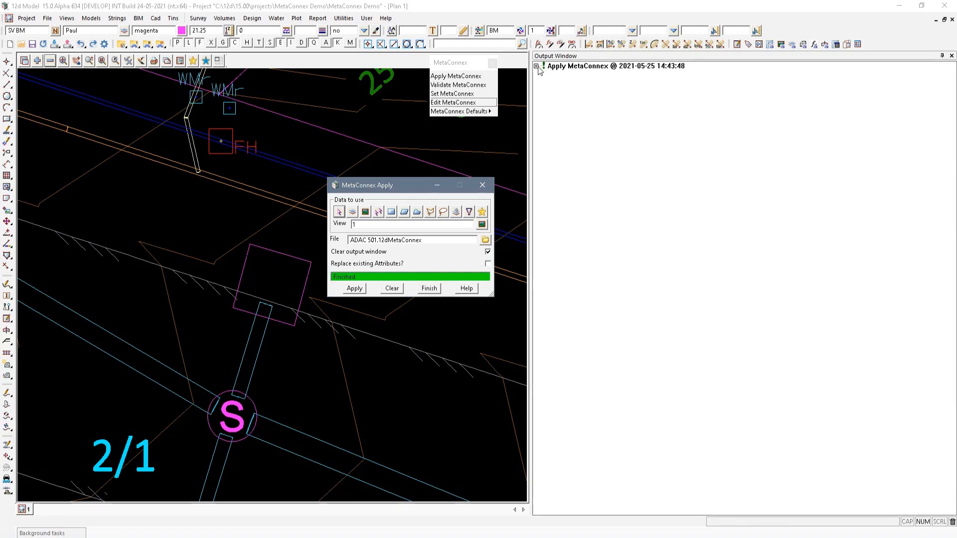
pyautogui.click(577, 67)
pyautogui.click(536, 65)
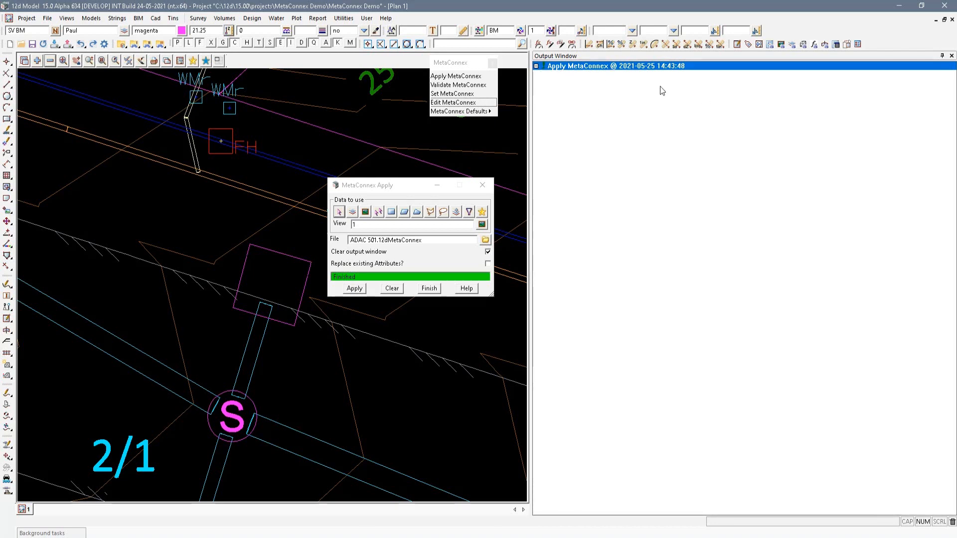
pyautogui.click(429, 288)
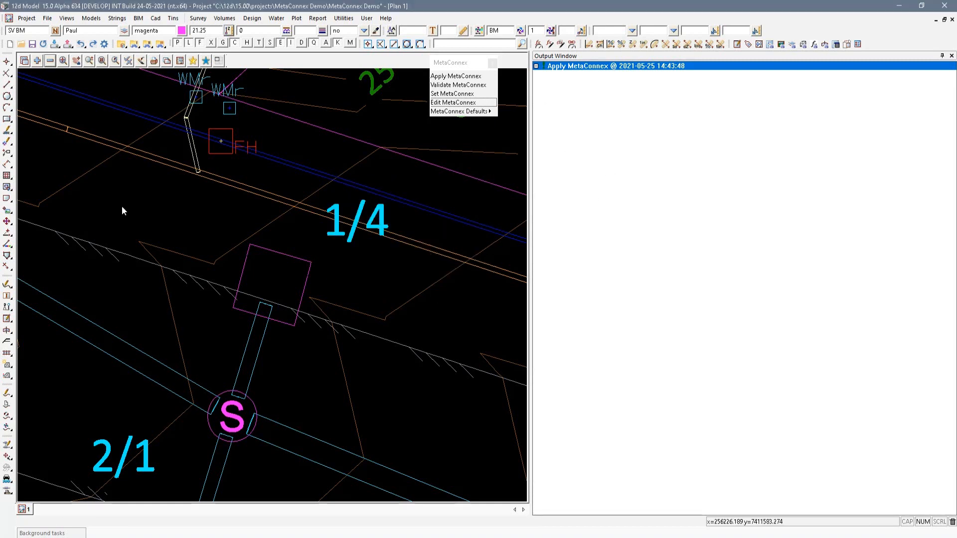
# Start MetaConnex Validate, set the Output Window to auto-hide and place the validation dialog clear of the drainage network
pyautogui.scroll(-5, 139, 188)
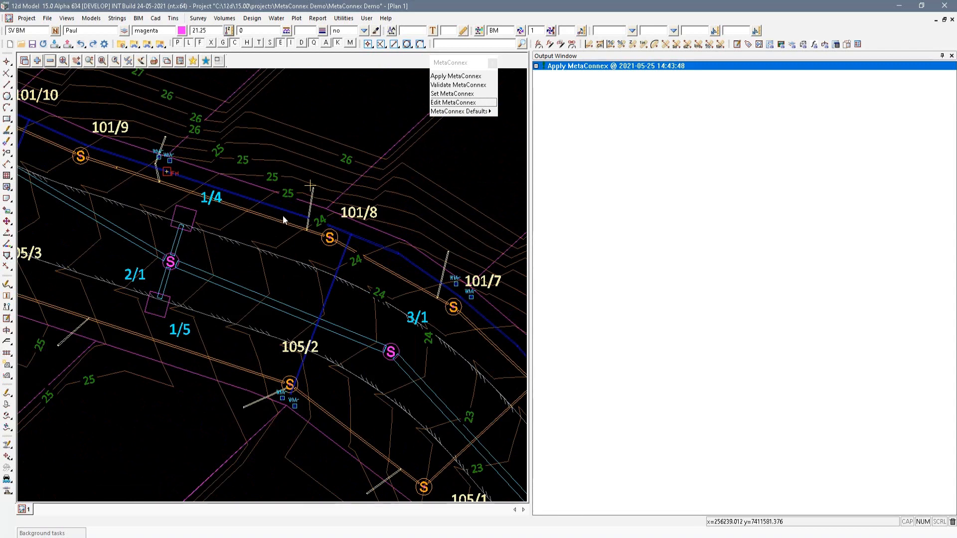
pyautogui.scroll(-3, 260, 220)
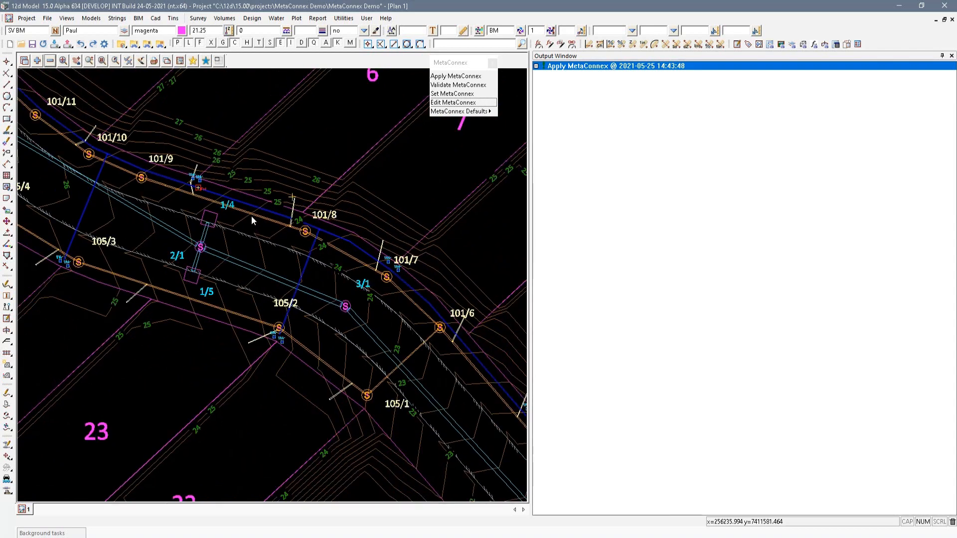
pyautogui.click(449, 86)
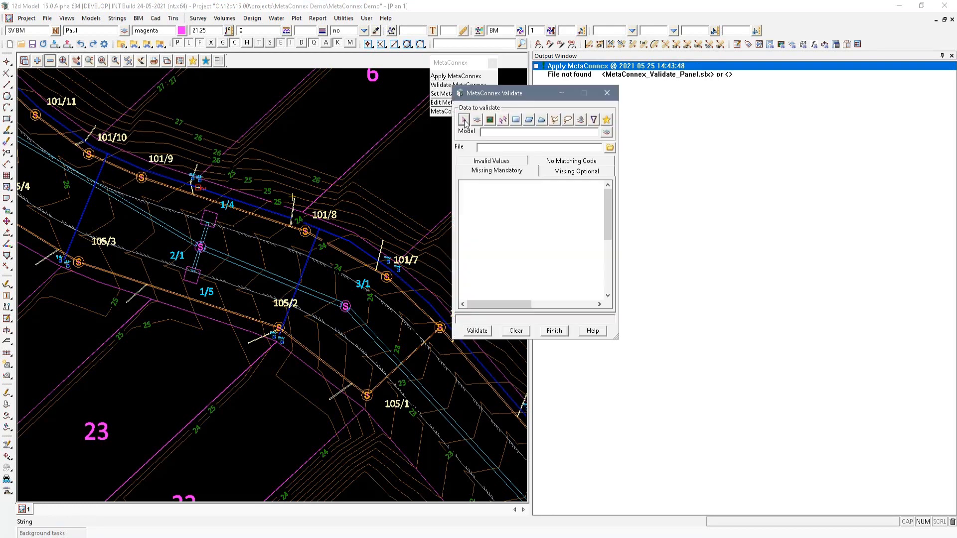
pyautogui.click(942, 56)
pyautogui.moveTo(496, 89); pyautogui.dragTo(701, 73)
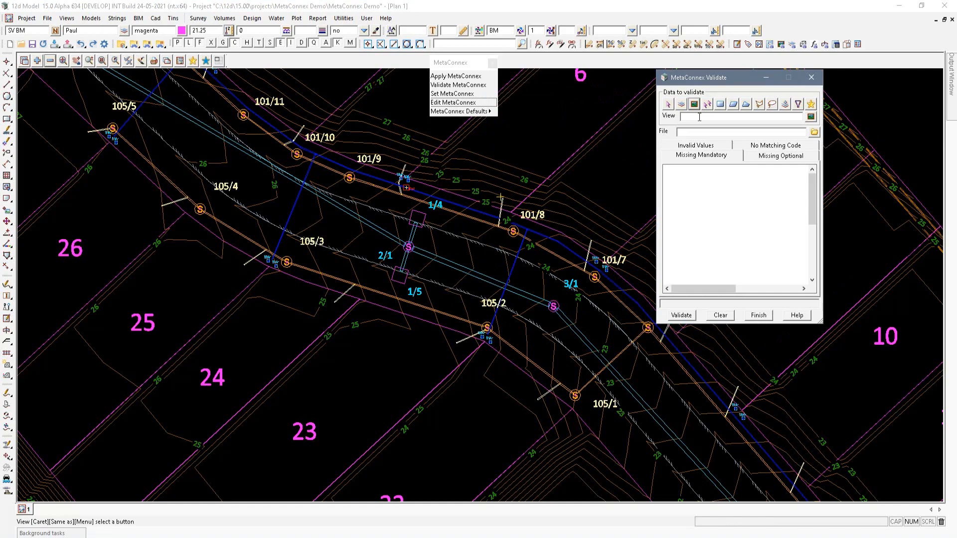
# Validate the data in view 1 against ADAC 501.12dMetaConnex, with the dialog widened to fit all result categories
pyautogui.click(700, 117)
pyautogui.click(698, 116)
pyautogui.click(814, 131)
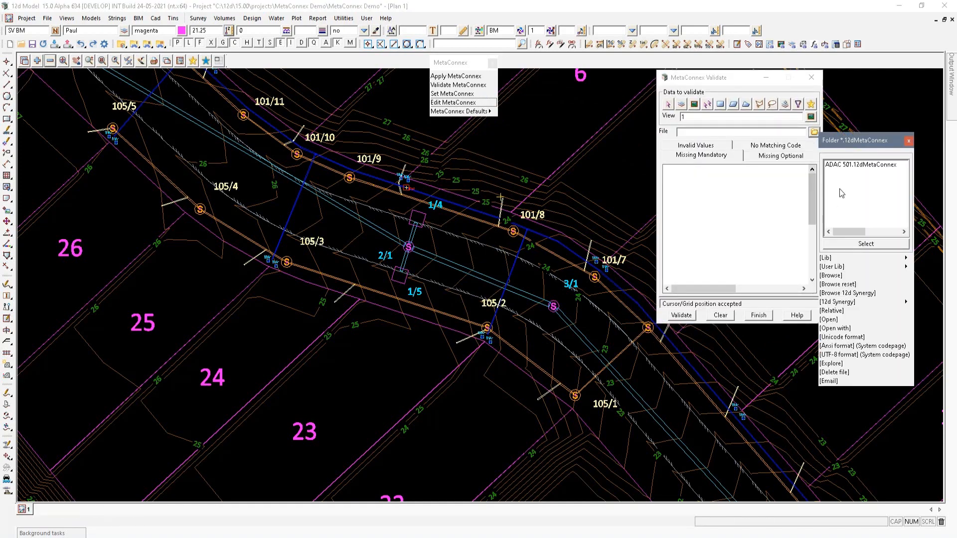
pyautogui.doubleClick(850, 168)
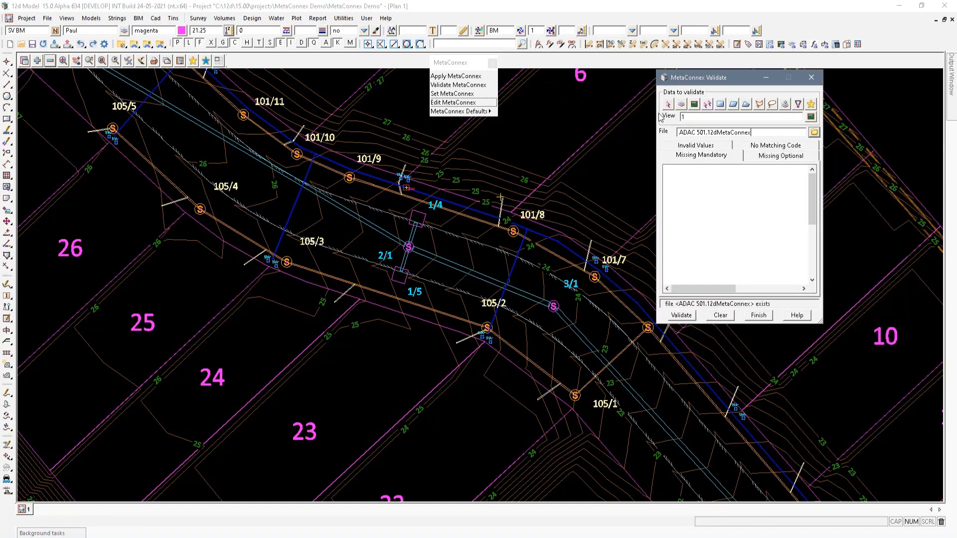
pyautogui.moveTo(651, 117); pyautogui.dragTo(592, 124)
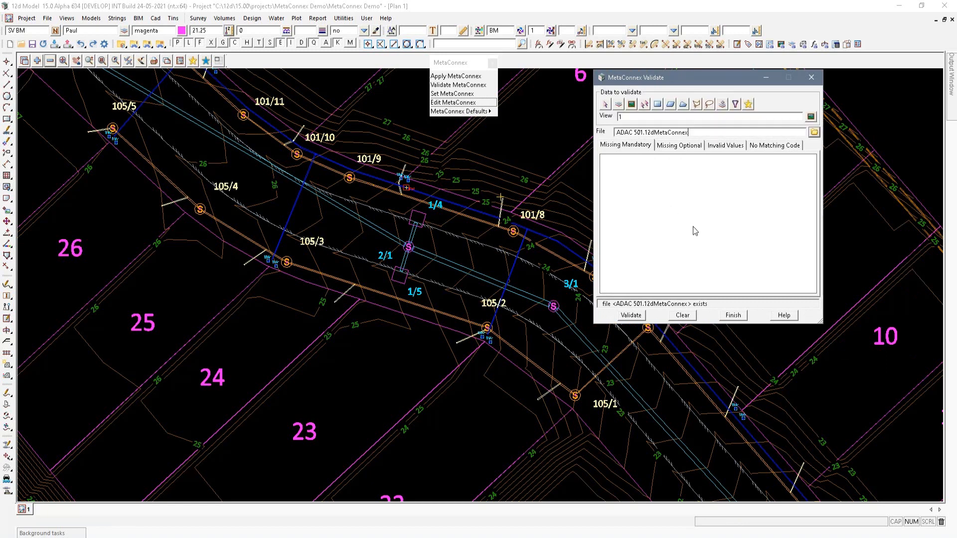
pyautogui.click(631, 317)
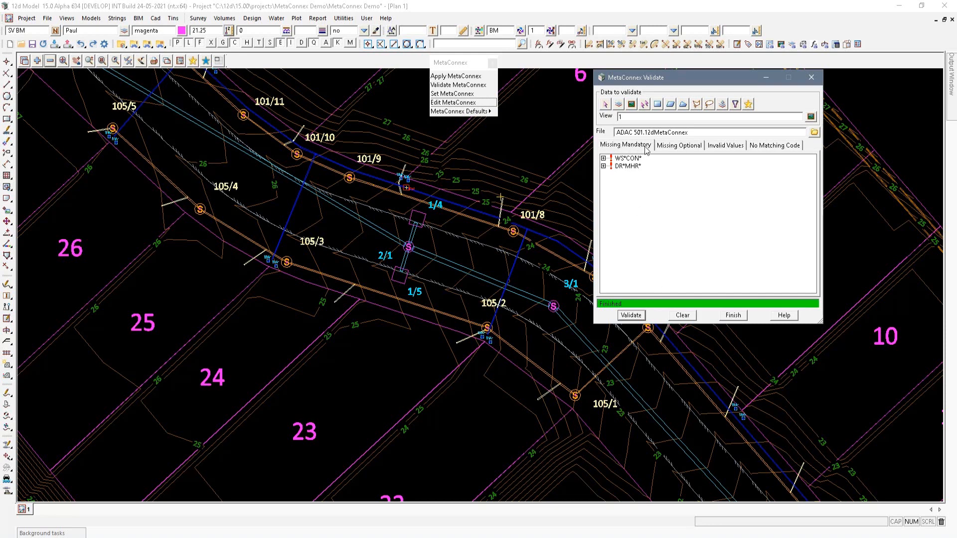
# Expand the missing mandatory WS*CON* attributes, open the first WS CON 150 PVC string for editing and locate it in plan
pyautogui.click(604, 159)
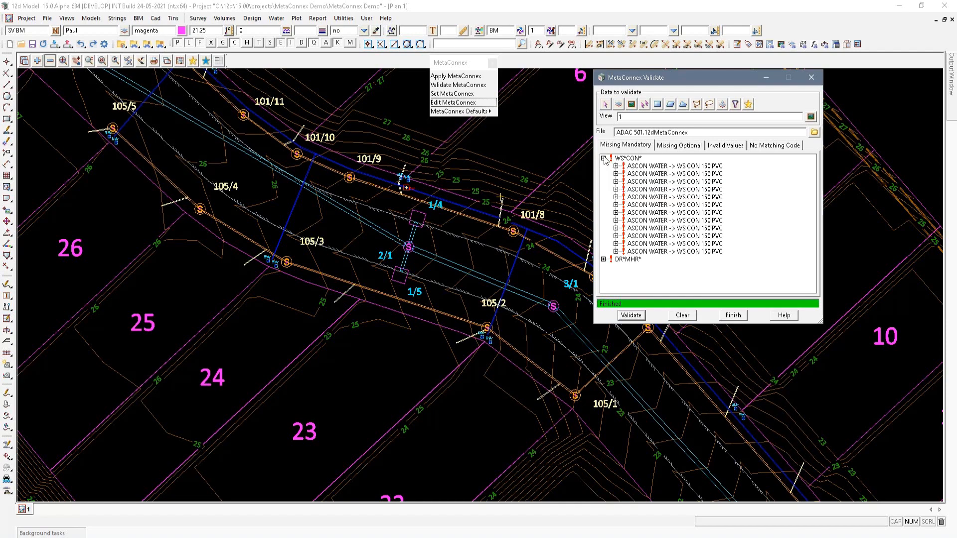
pyautogui.click(616, 166)
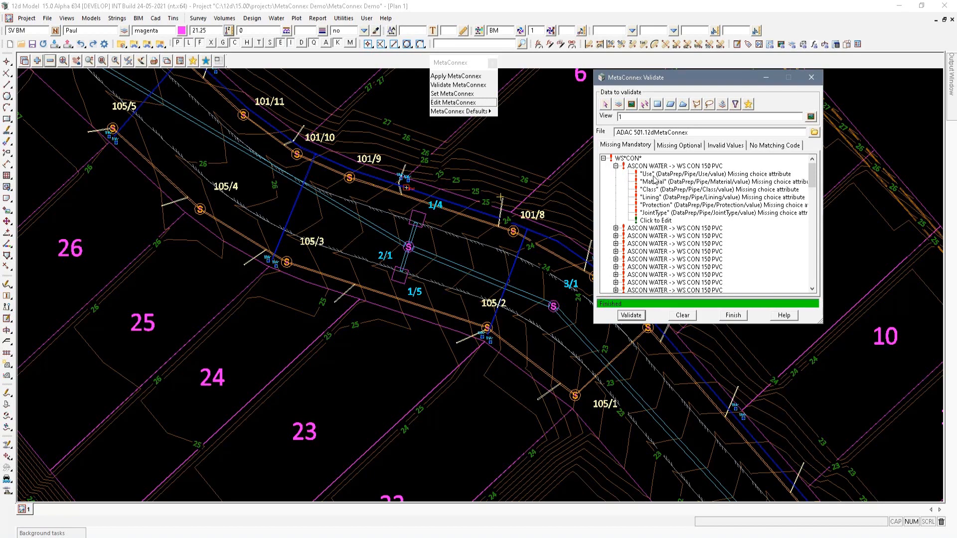
pyautogui.click(655, 221)
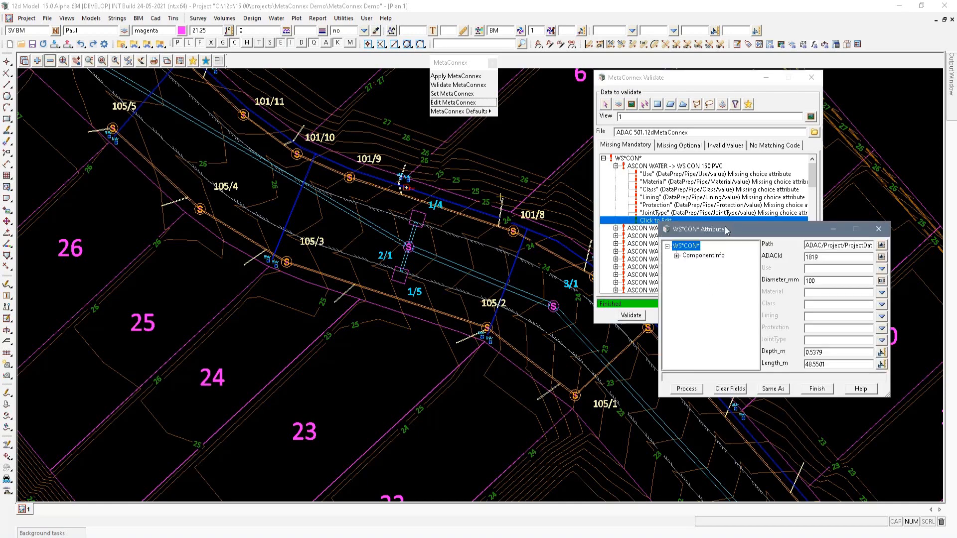
pyautogui.moveTo(726, 230); pyautogui.dragTo(376, 308)
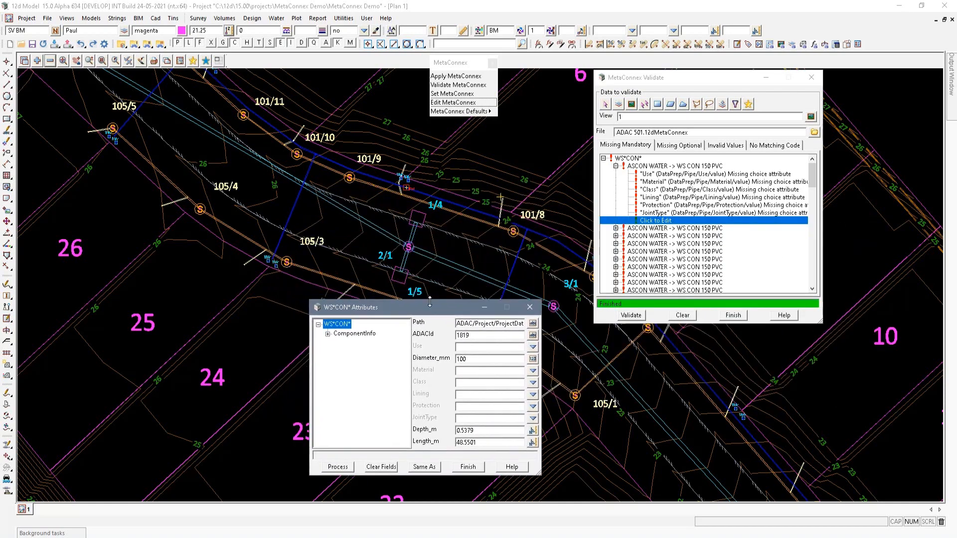
pyautogui.click(723, 213)
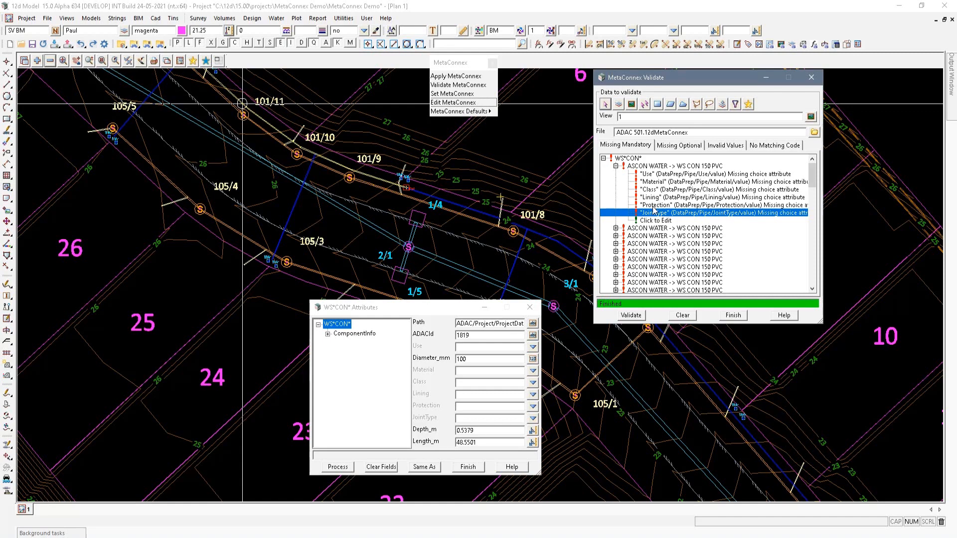
# Set the first WS CON 150 PVC string's Use to Conduit, Material to PVC-U and Class to SN8000
pyautogui.click(533, 347)
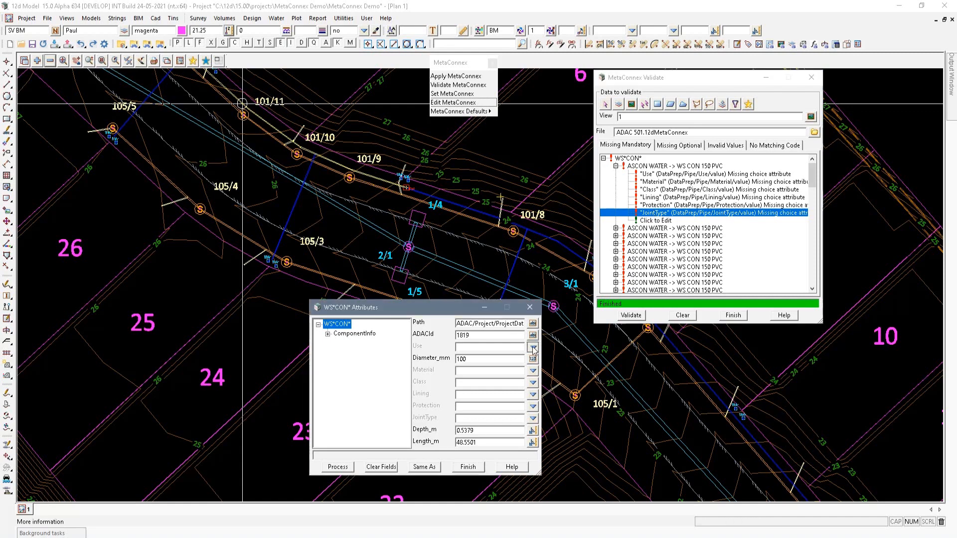
pyautogui.click(549, 377)
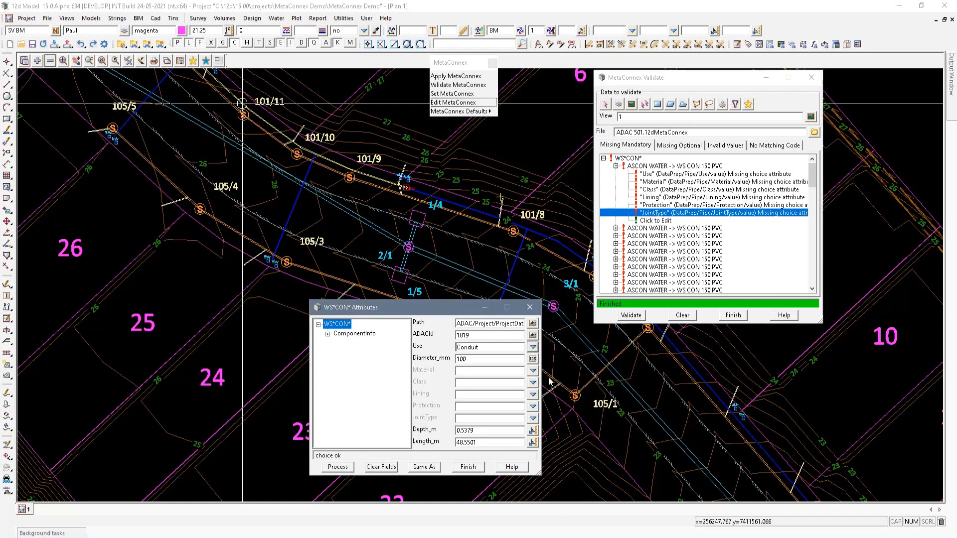
pyautogui.click(533, 371)
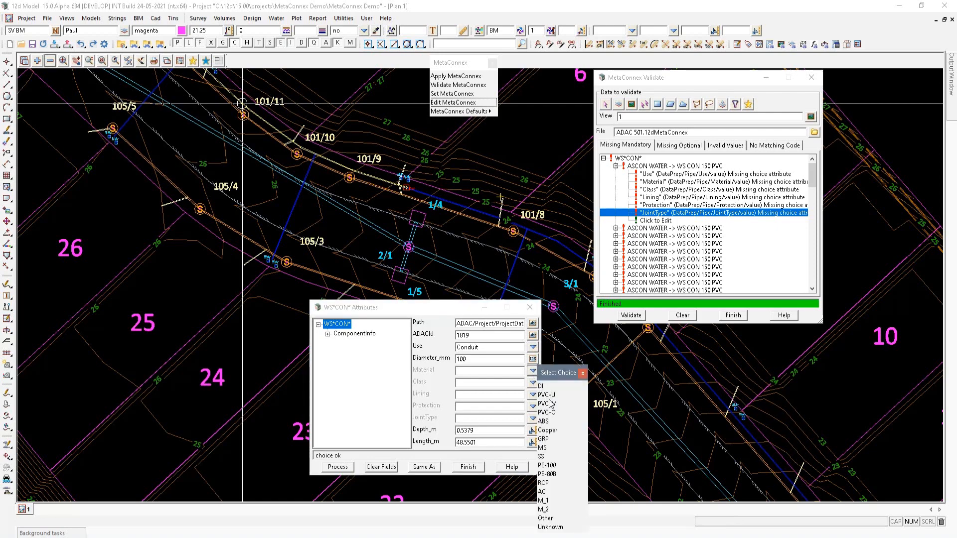
pyautogui.click(547, 395)
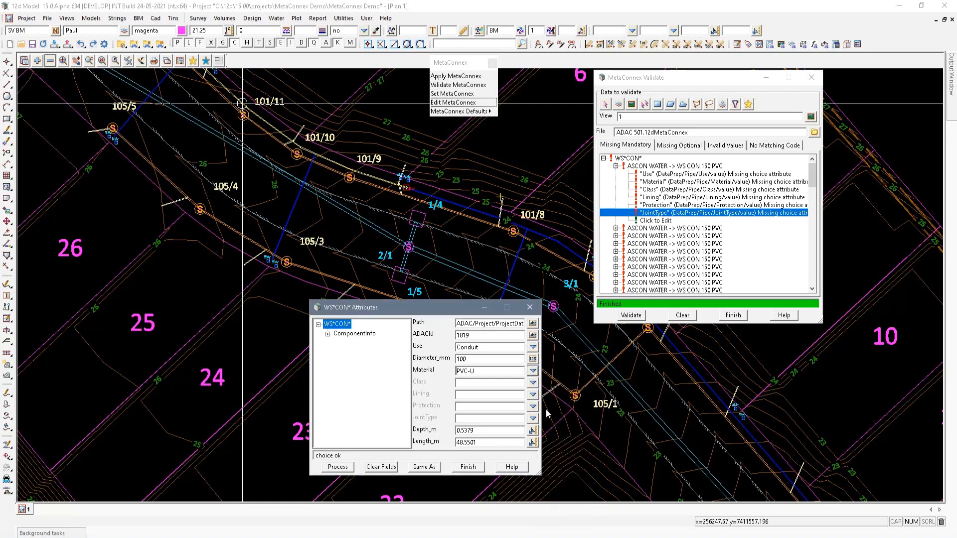
pyautogui.click(533, 383)
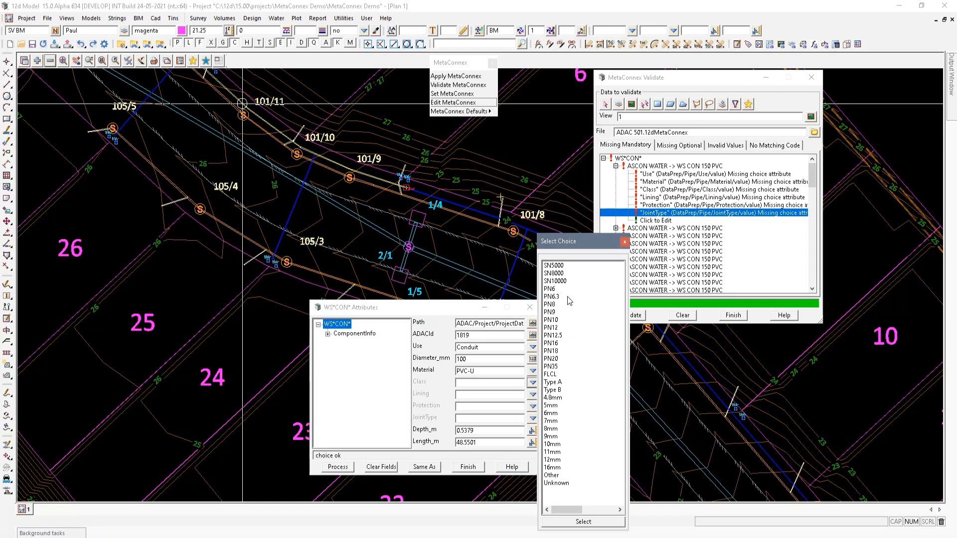
pyautogui.click(554, 274)
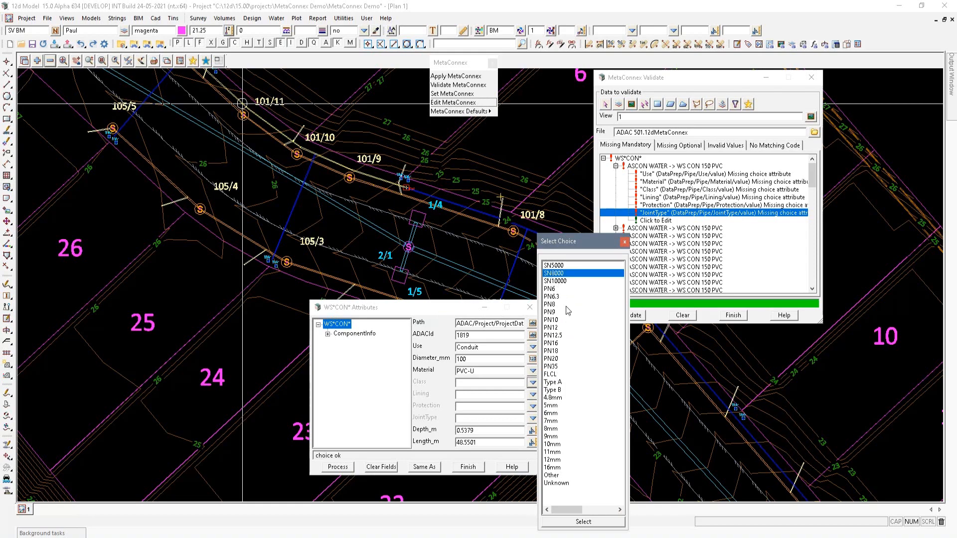
pyautogui.doubleClick(555, 273)
# Set the string's Lining to Unlined, Protection to Plastic Wrapped and JointType to RRJ, and process the attributes
pyautogui.click(533, 395)
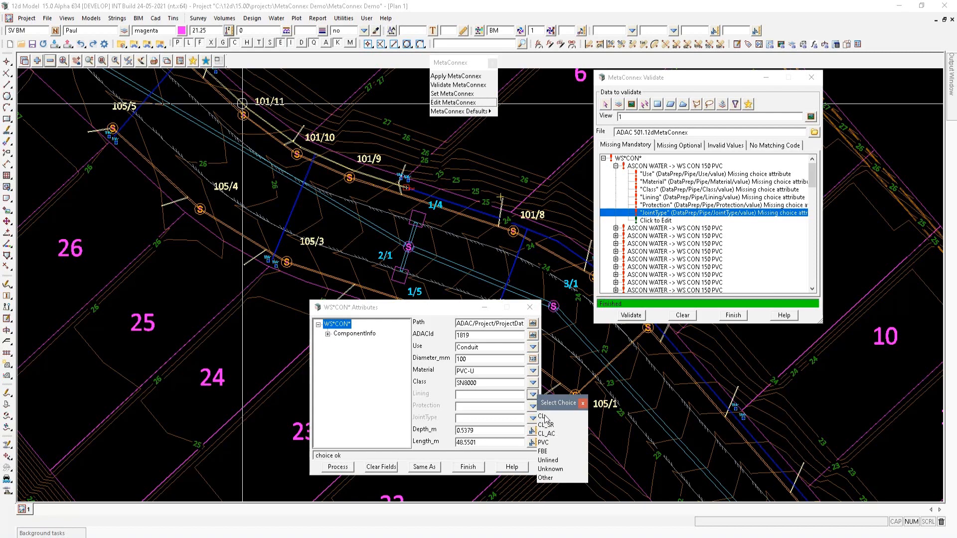
pyautogui.doubleClick(548, 460)
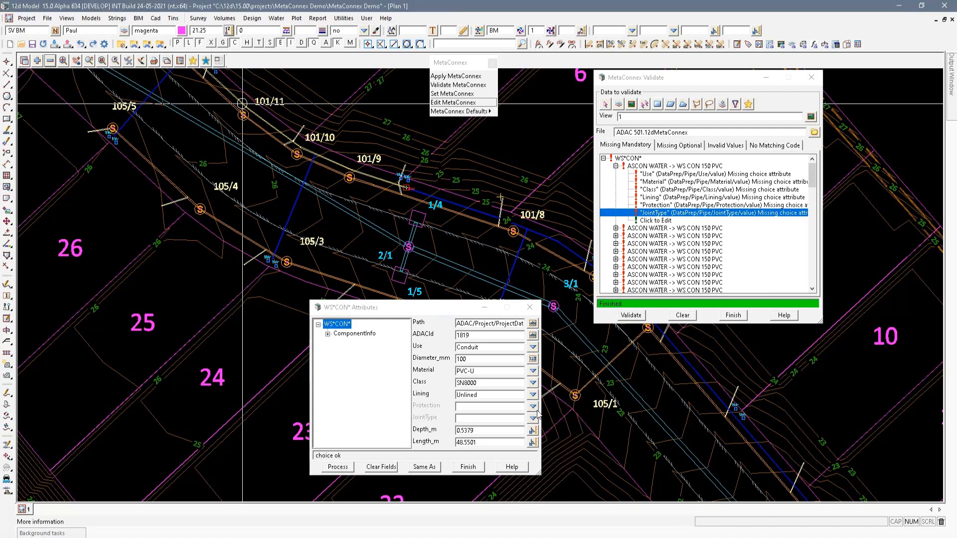
pyautogui.click(533, 406)
pyautogui.doubleClick(563, 439)
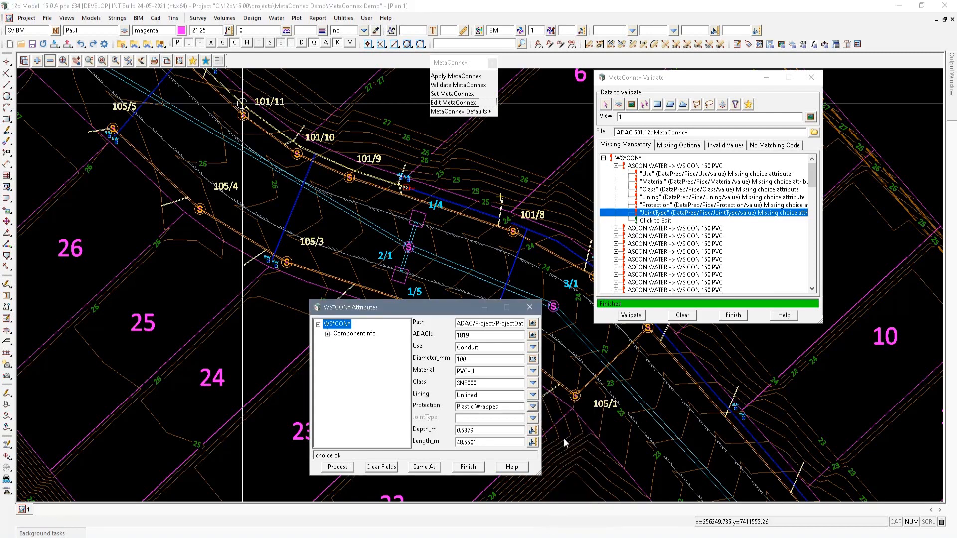
pyautogui.click(533, 418)
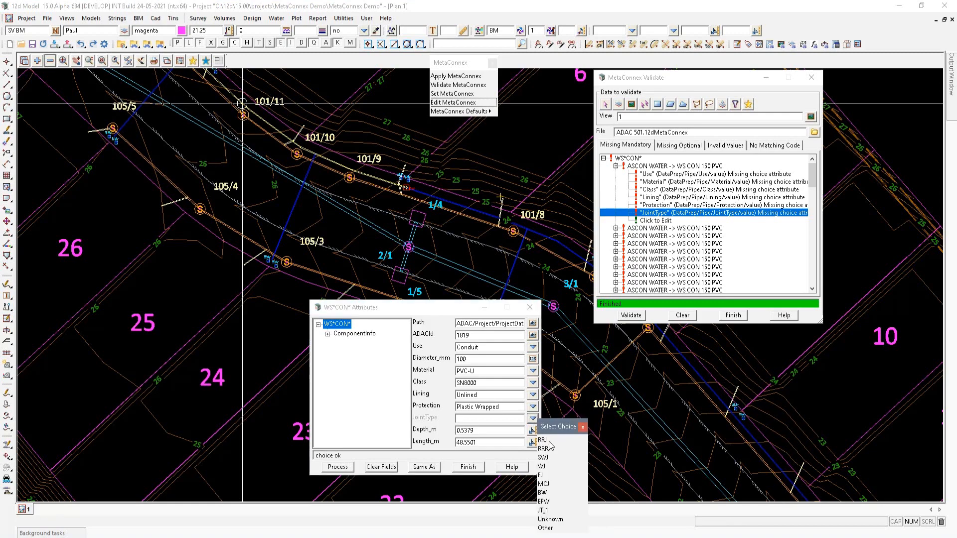
pyautogui.doubleClick(545, 440)
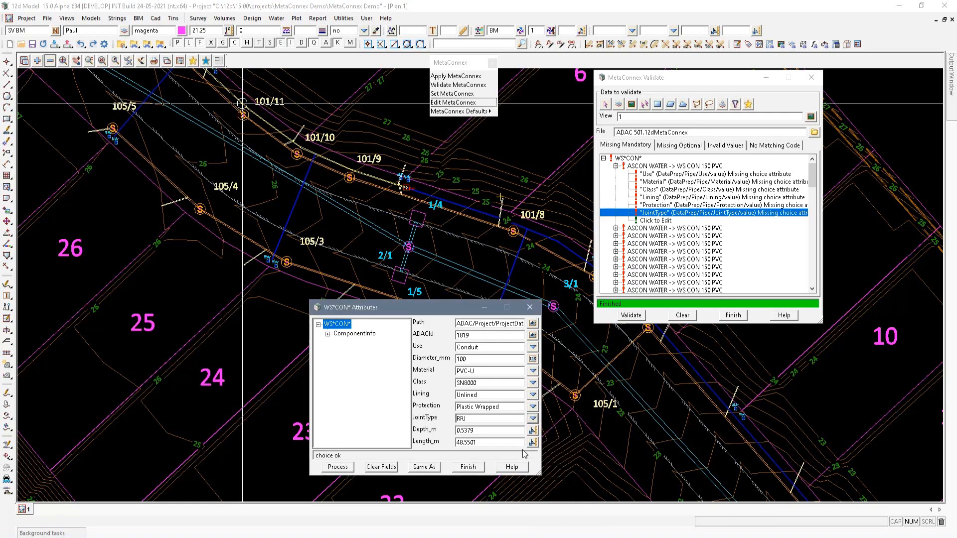
pyautogui.click(337, 468)
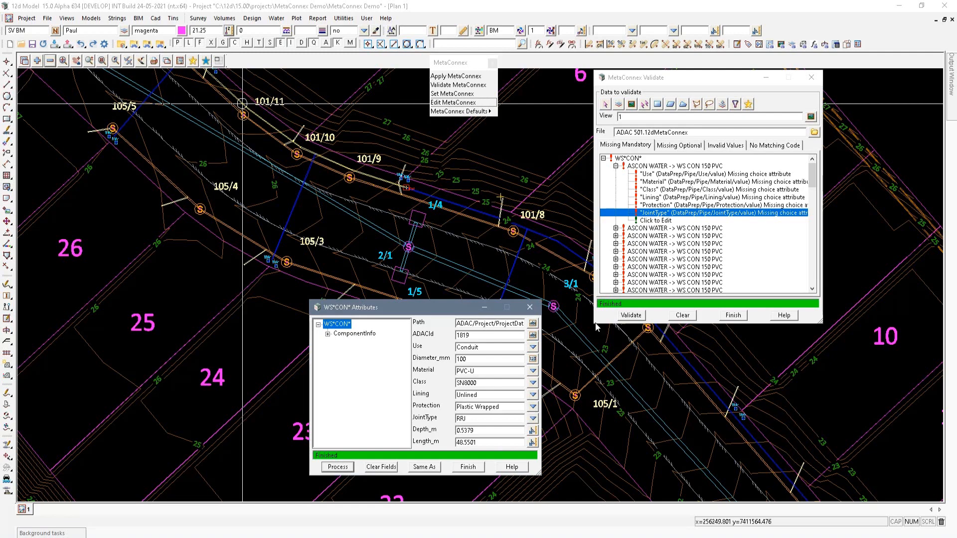
# Finish the attribute edit, revalidate view 1 and expand the first remaining WS CON 150 PVC entry under missing mandatory attributes
pyautogui.click(616, 166)
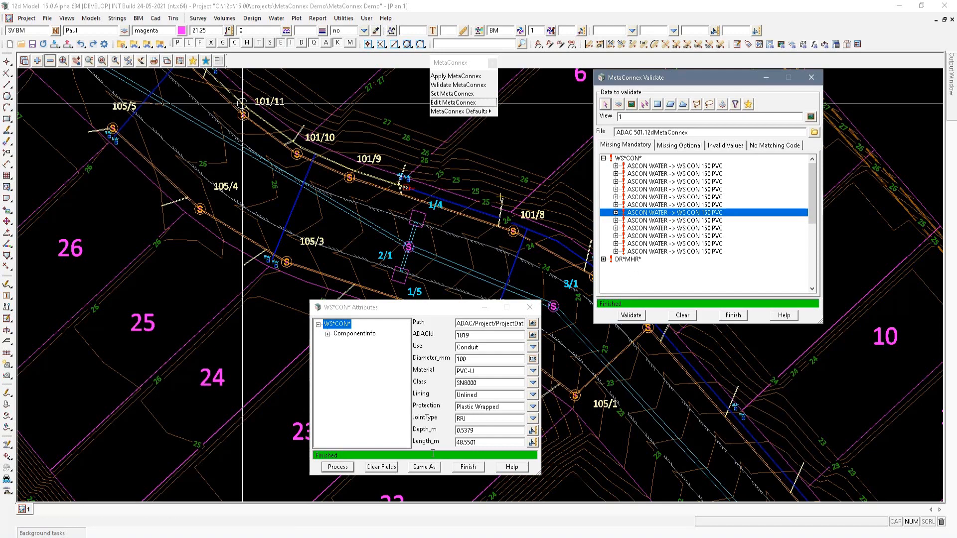
pyautogui.click(468, 468)
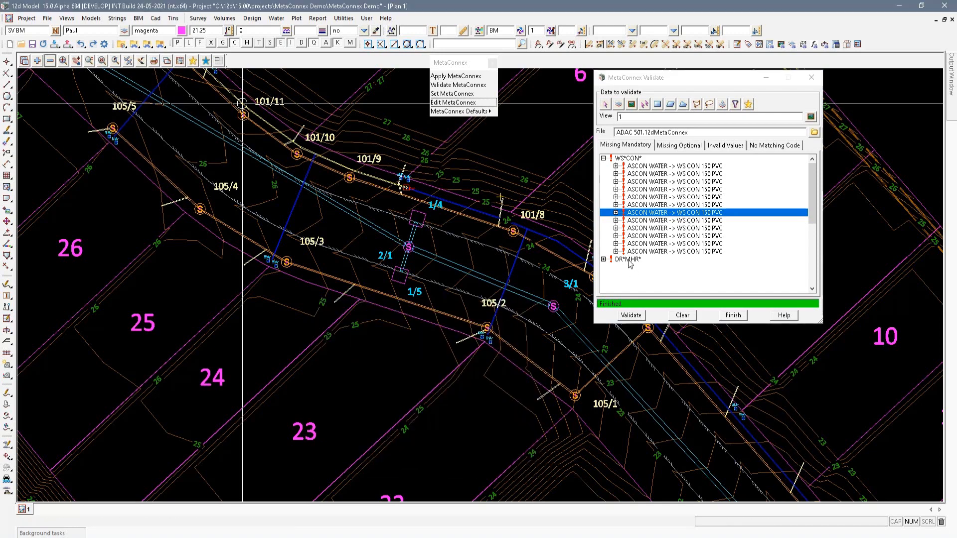
pyautogui.click(630, 316)
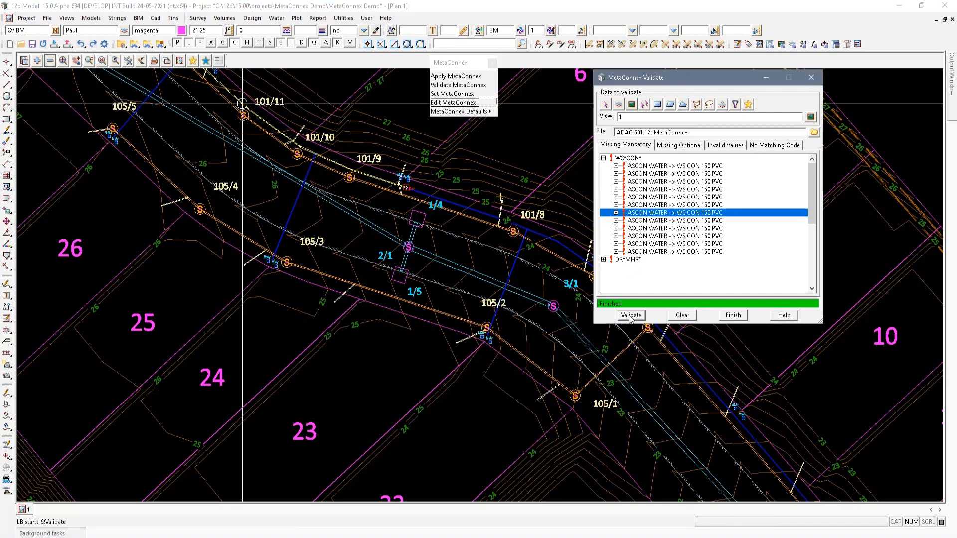
pyautogui.click(604, 159)
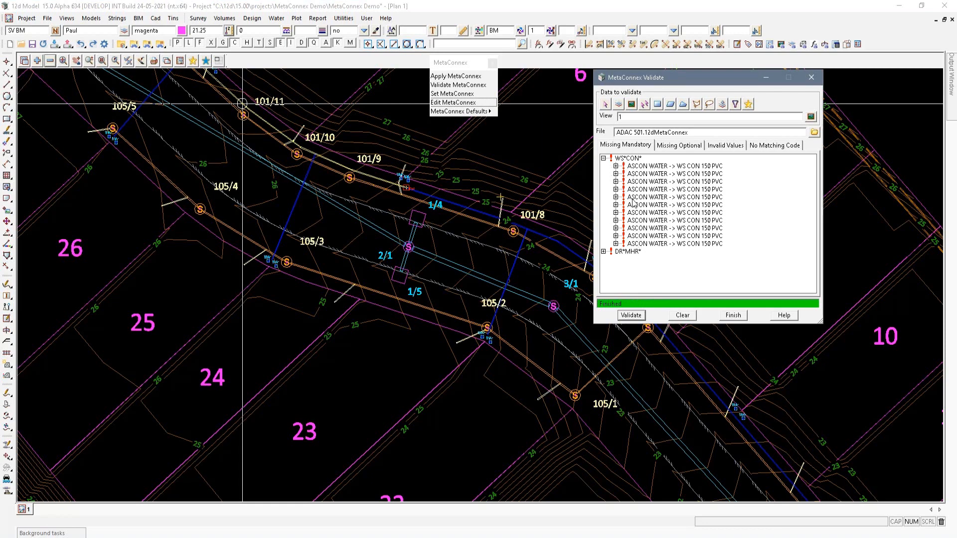
pyautogui.click(616, 166)
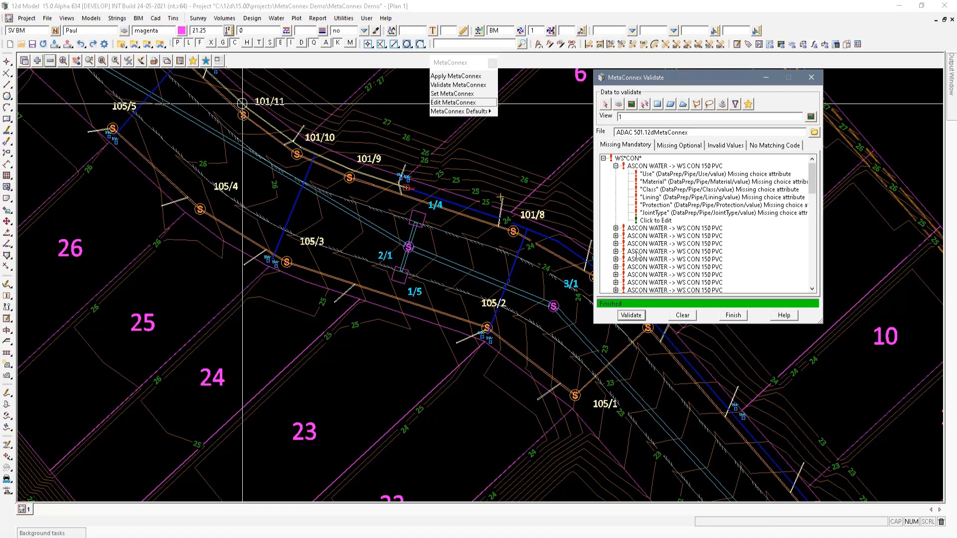
pyautogui.click(616, 166)
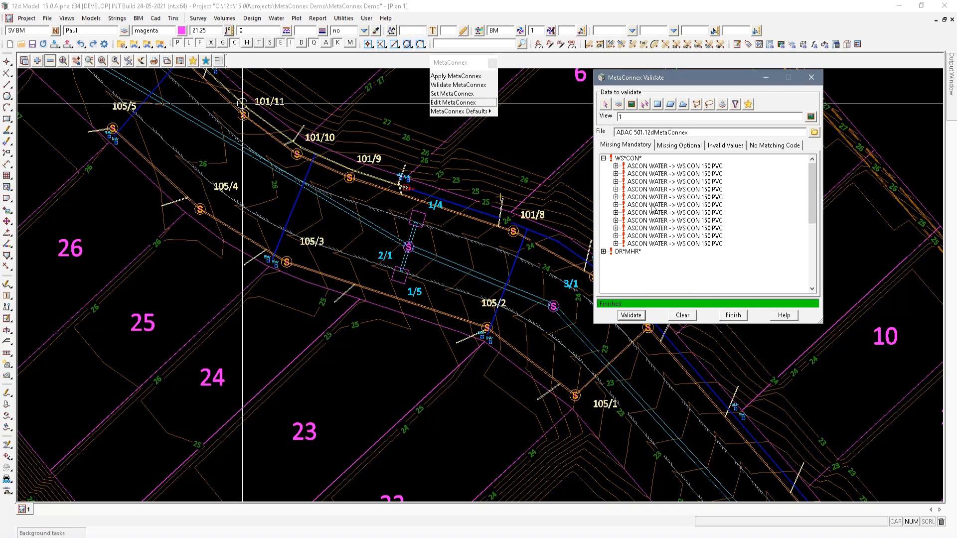
pyautogui.click(616, 166)
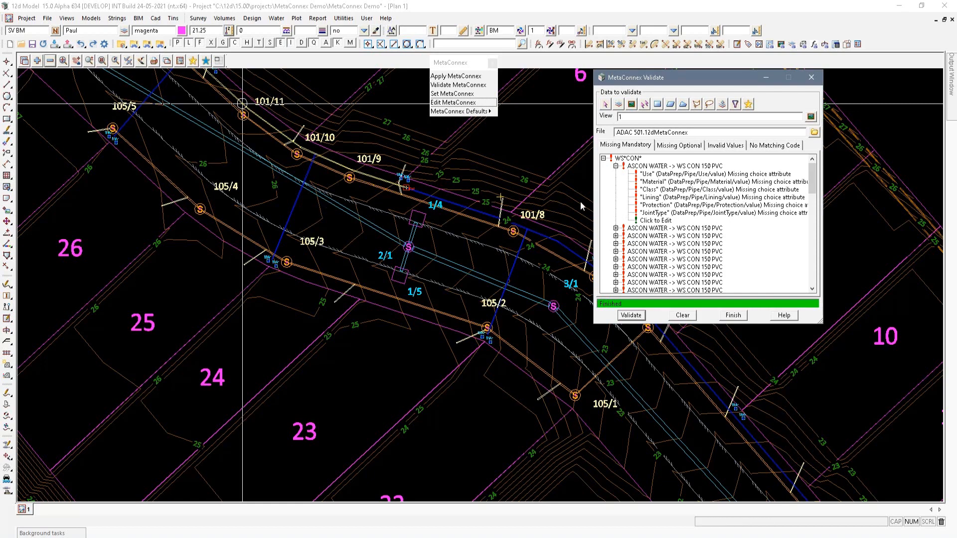
# Start MetaConnex Set Attributes and choose ADAC 501.12dMetaConnex as its file
pyautogui.moveTo(455, 67); pyautogui.dragTo(457, 70)
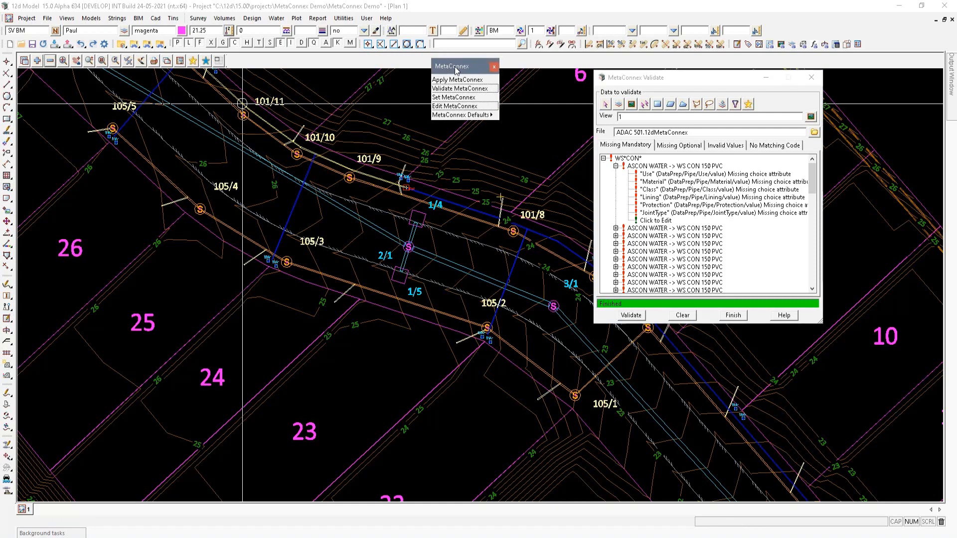
pyautogui.click(468, 98)
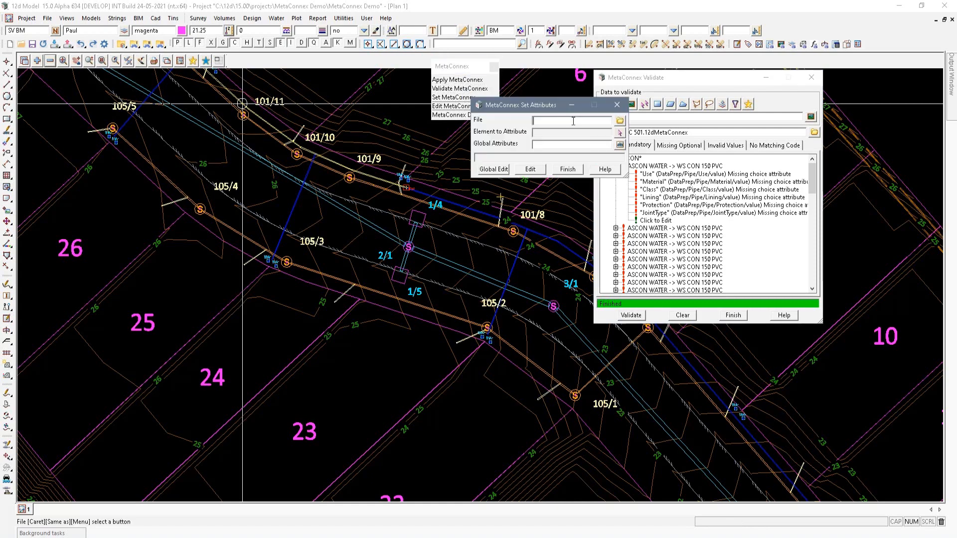
pyautogui.click(620, 120)
pyautogui.doubleClick(645, 154)
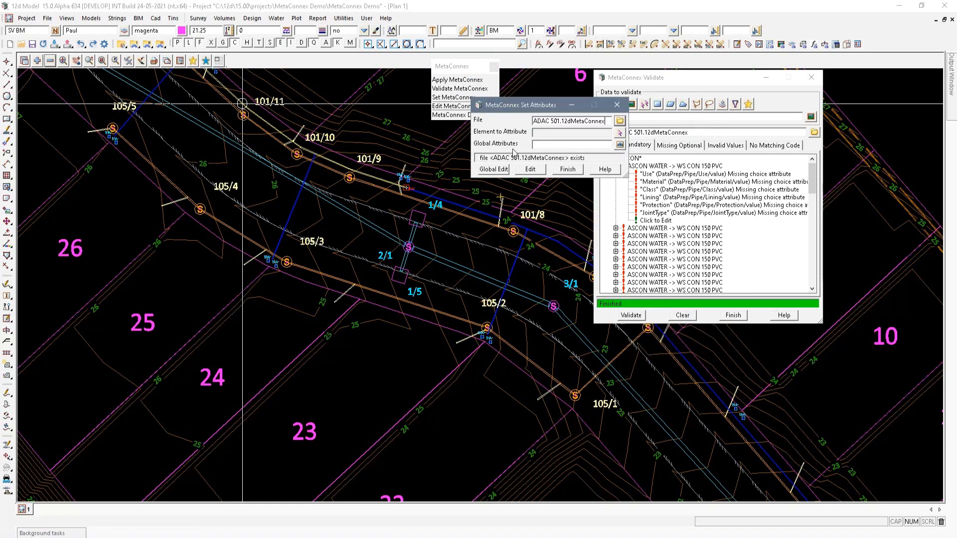
# Choose WaterSupply/Pipes/WS*CON* as the global attributes, open them for global editing and place the attributes dialog clear of the validation results
pyautogui.click(620, 145)
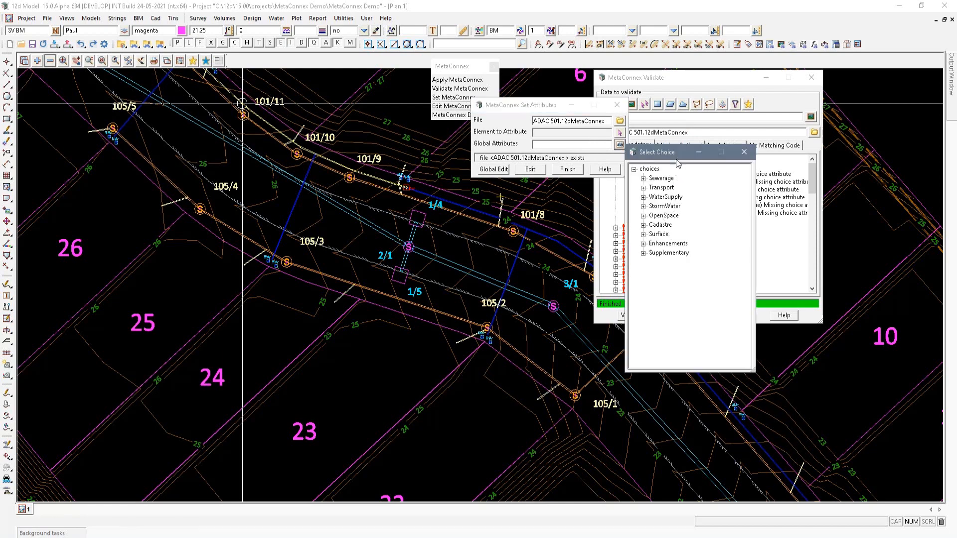
pyautogui.moveTo(678, 157)
pyautogui.mouseDown()
pyautogui.moveTo(682, 241)
pyautogui.moveTo(670, 173)
pyautogui.mouseUp()
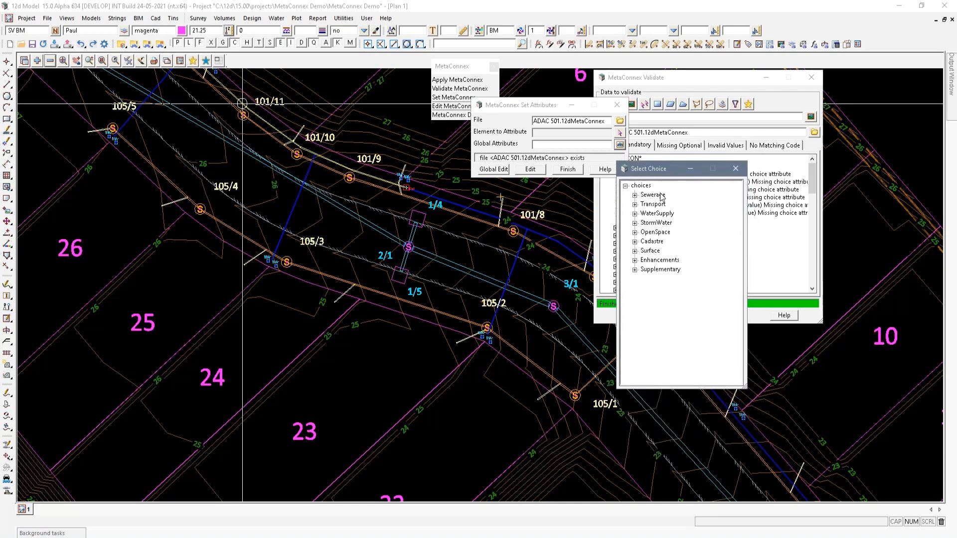
pyautogui.click(635, 214)
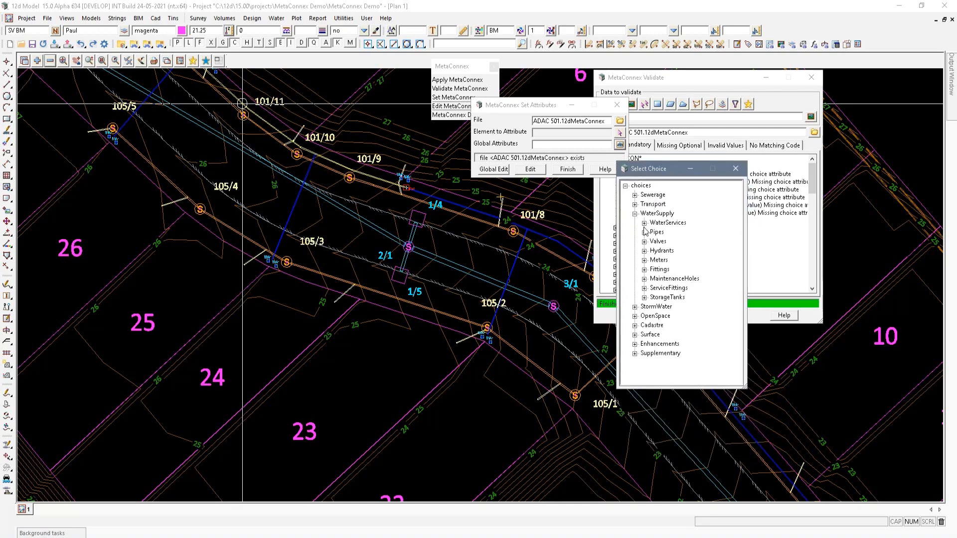
pyautogui.click(645, 233)
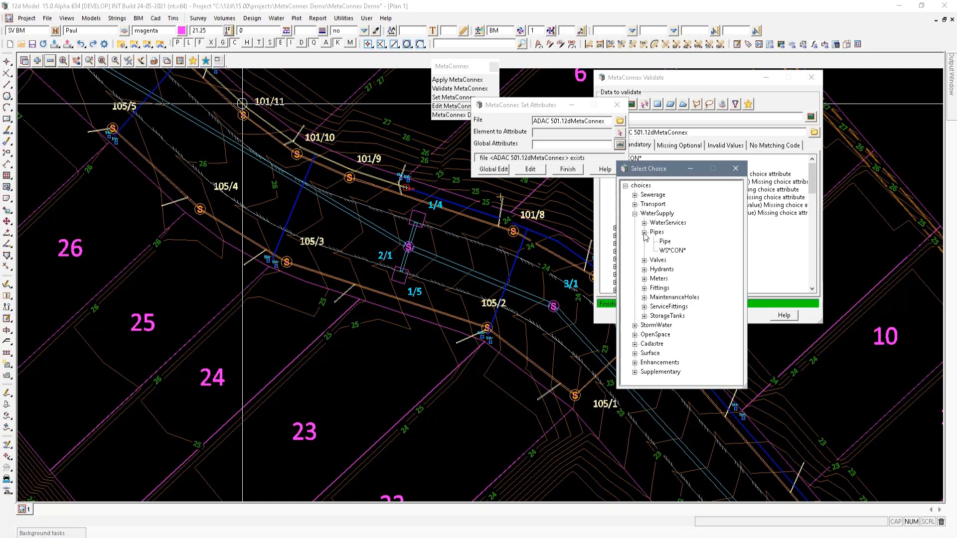
pyautogui.doubleClick(673, 251)
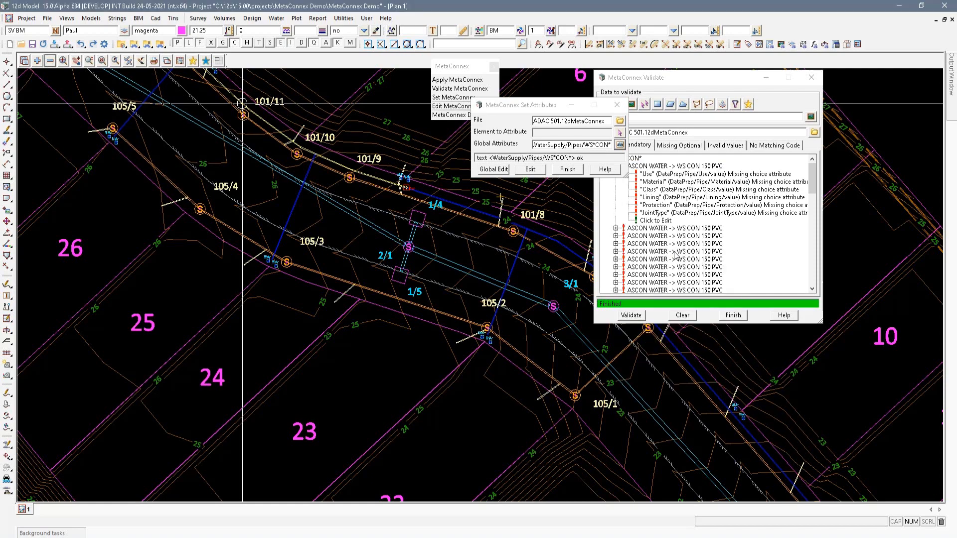
pyautogui.click(494, 169)
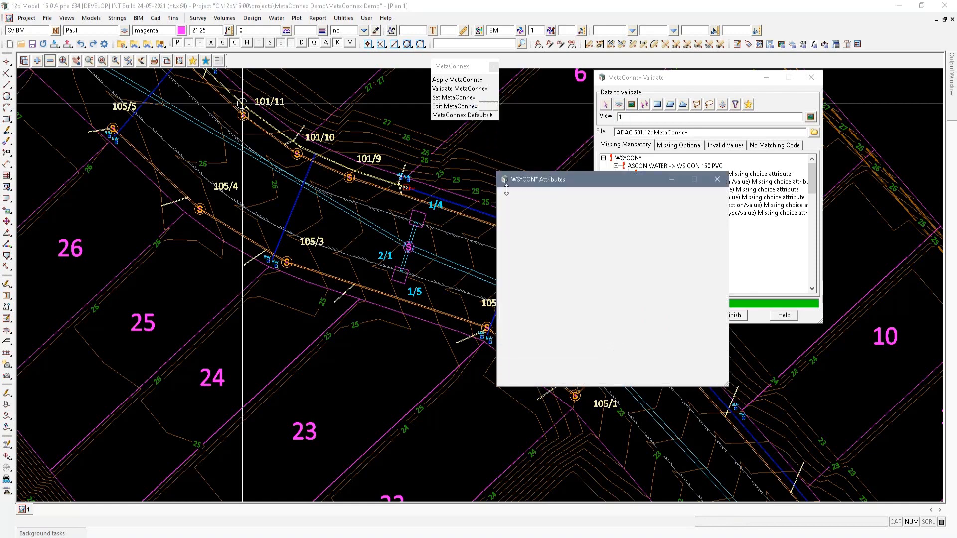
pyautogui.moveTo(558, 185); pyautogui.dragTo(71, 212)
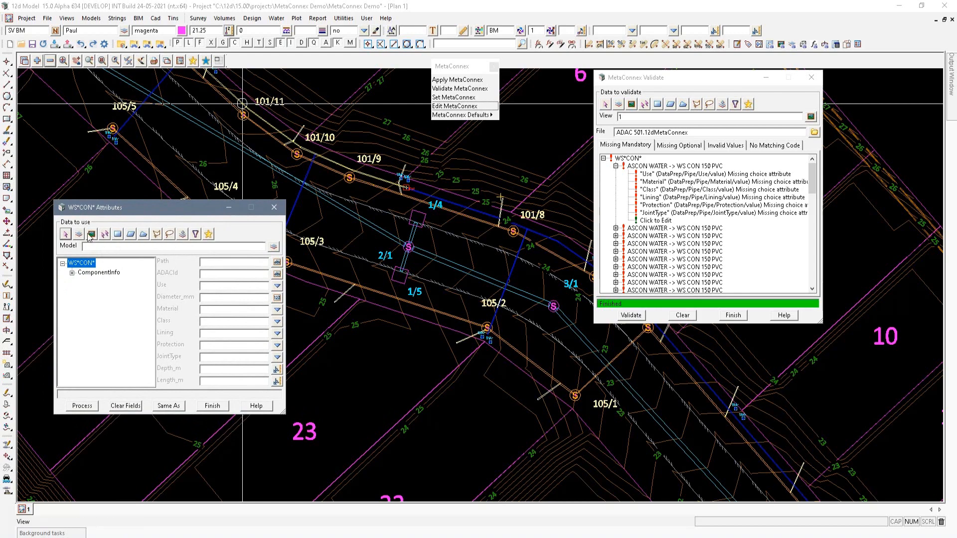
# Filter the data to use by model ASCON WATER and string name WS CON 150 PVC, taking both from water strings in plan
pyautogui.click(195, 234)
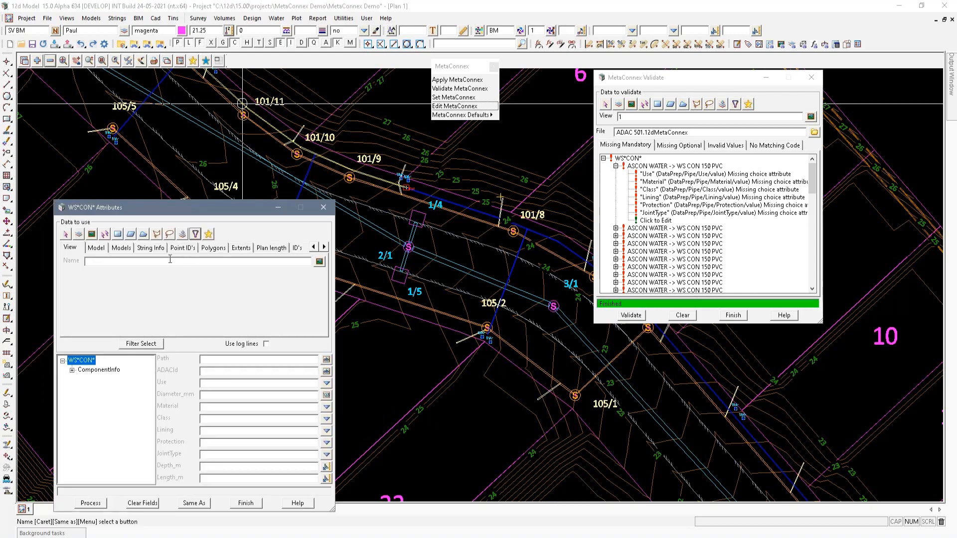
pyautogui.click(97, 249)
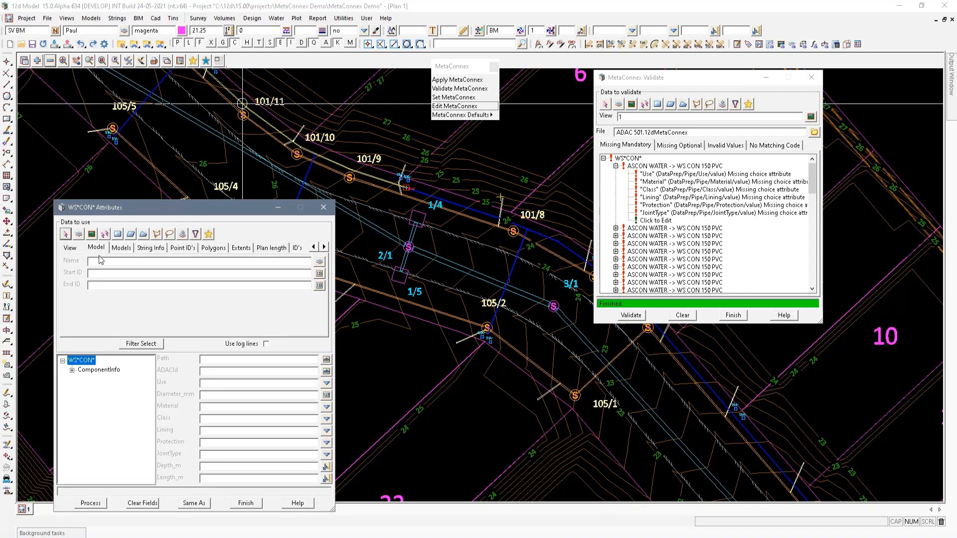
pyautogui.middleClick(103, 263)
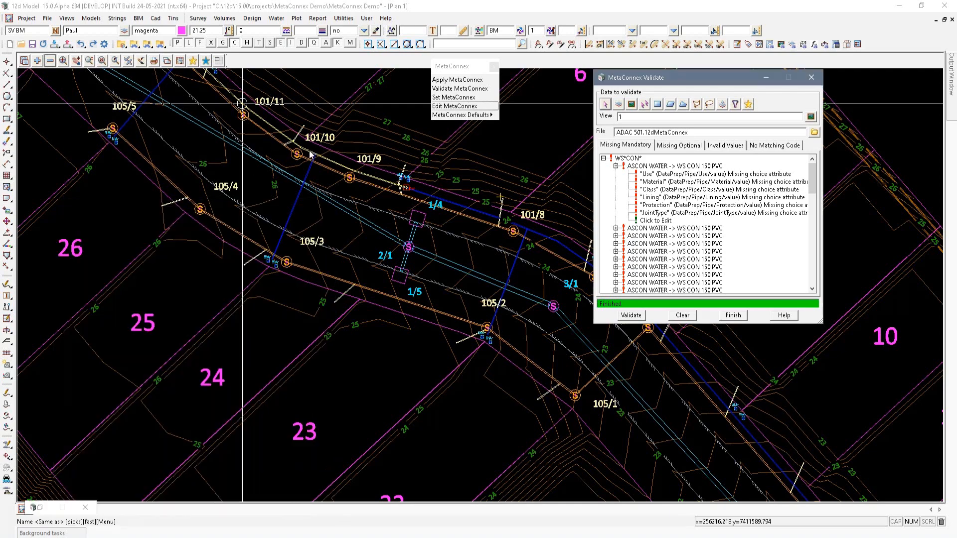
pyautogui.click(418, 188)
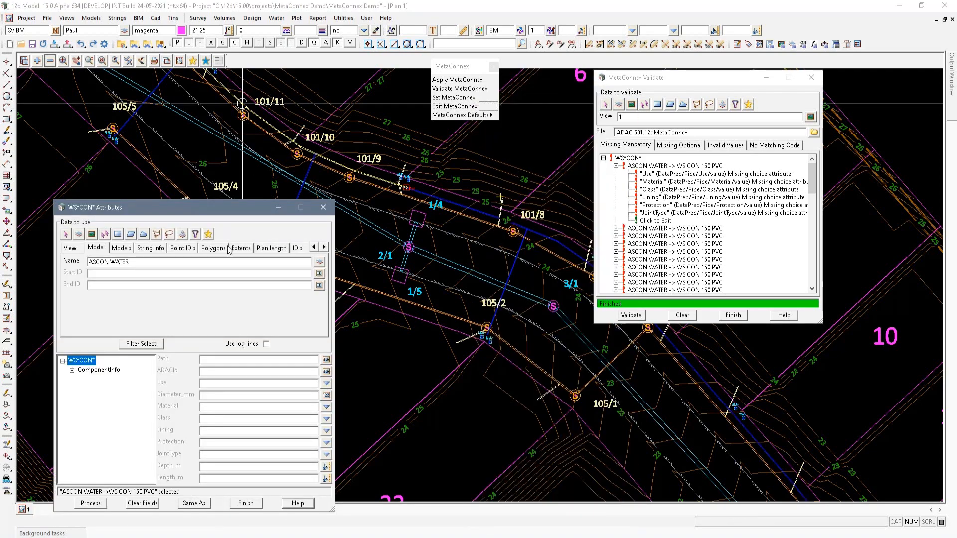
pyautogui.click(147, 249)
pyautogui.middleClick(148, 273)
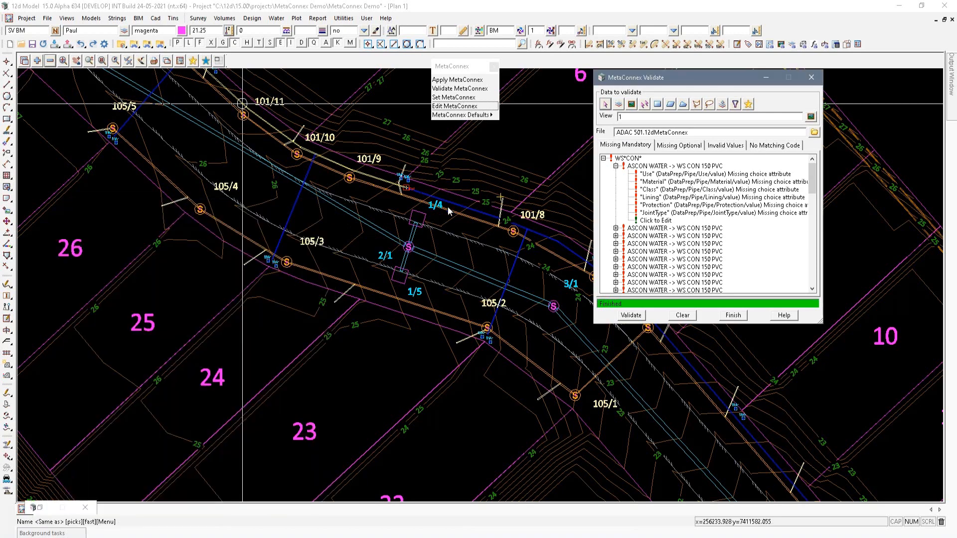
pyautogui.click(445, 193)
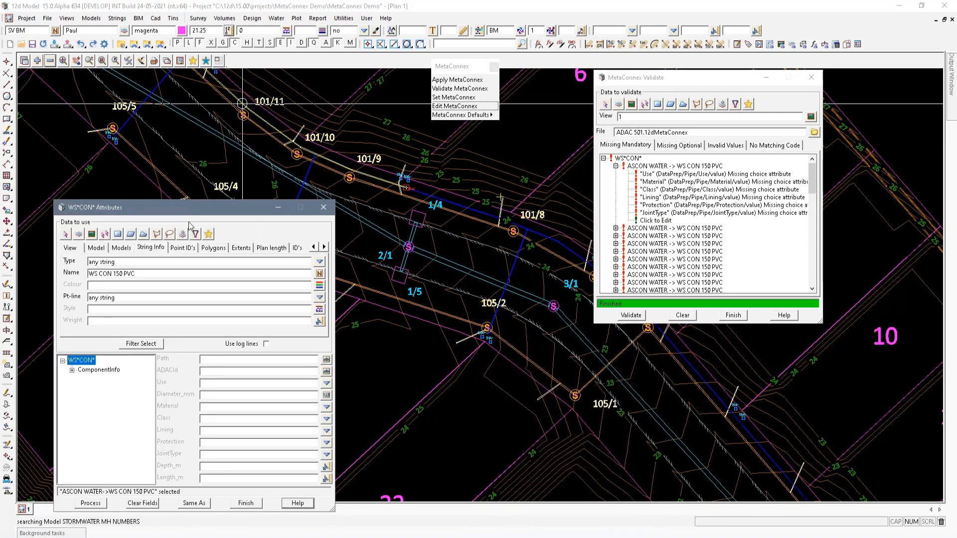
# Apply the filter to select the WS CON 150 PVC strings and set their Use attribute to Conduit
pyautogui.moveTo(190, 209); pyautogui.dragTo(193, 125)
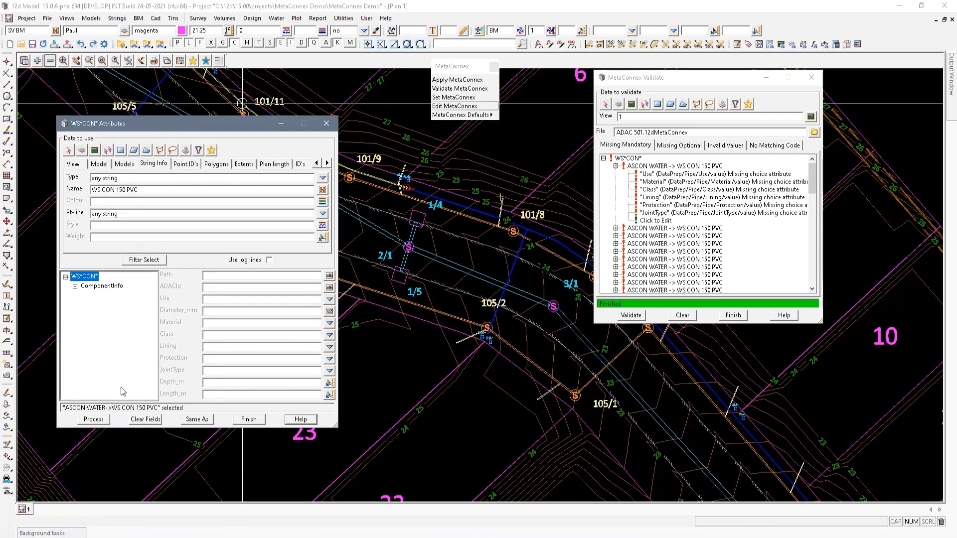
pyautogui.click(155, 262)
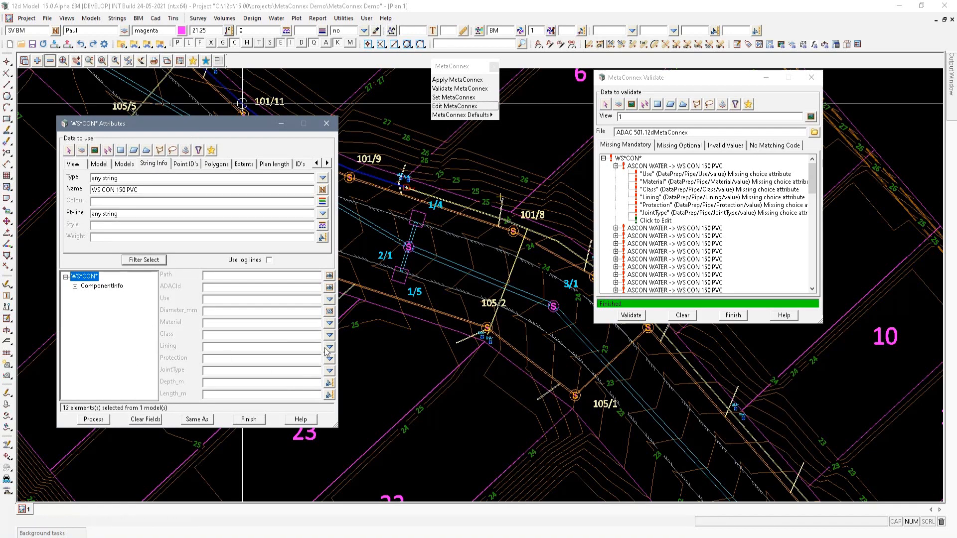
pyautogui.moveTo(220, 127); pyautogui.dragTo(420, 127)
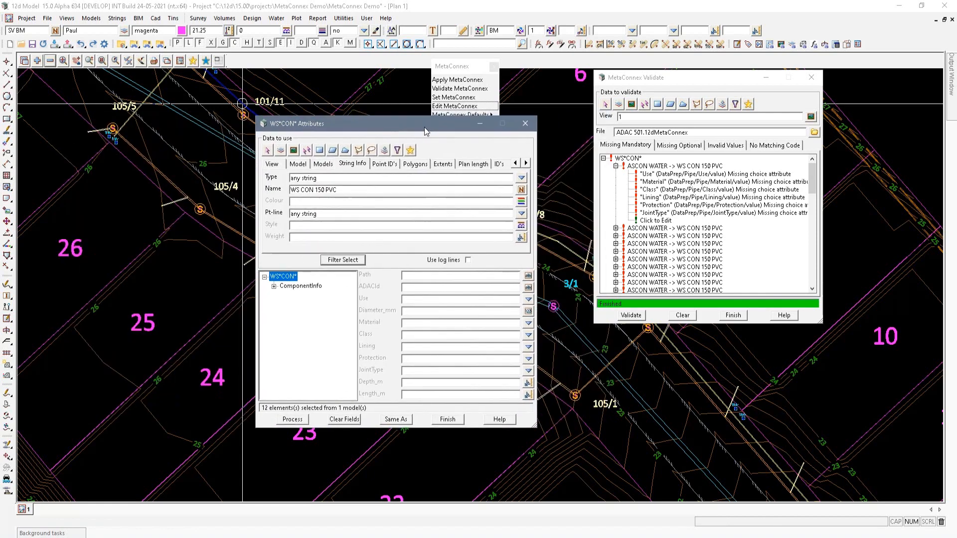
pyautogui.click(529, 299)
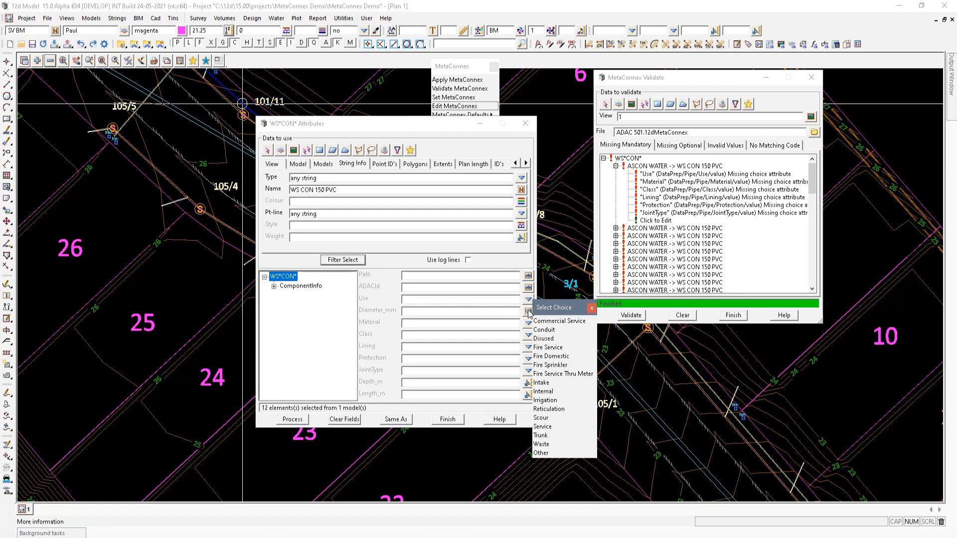
pyautogui.click(553, 332)
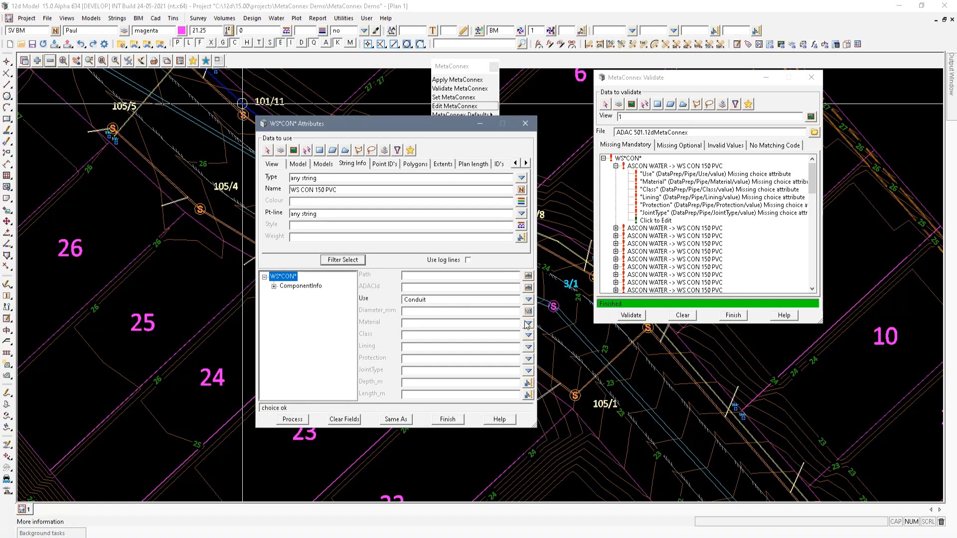
# Set the Material to PVC-U and the Class to SN8000 in the WS*CON* attributes
pyautogui.moveTo(391, 130)
pyautogui.mouseDown()
pyautogui.moveTo(510, 290)
pyautogui.moveTo(453, 188)
pyautogui.mouseUp()
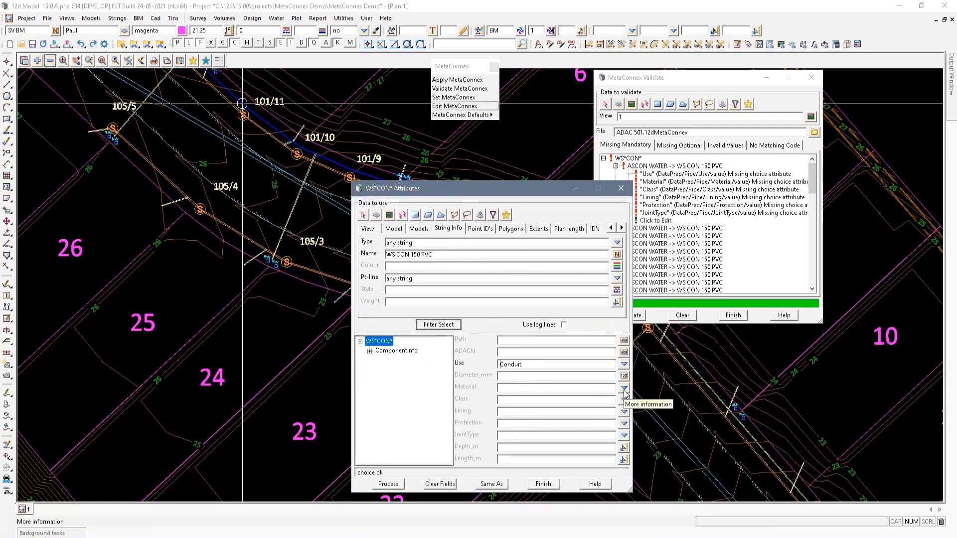
pyautogui.moveTo(530, 189); pyautogui.dragTo(514, 152)
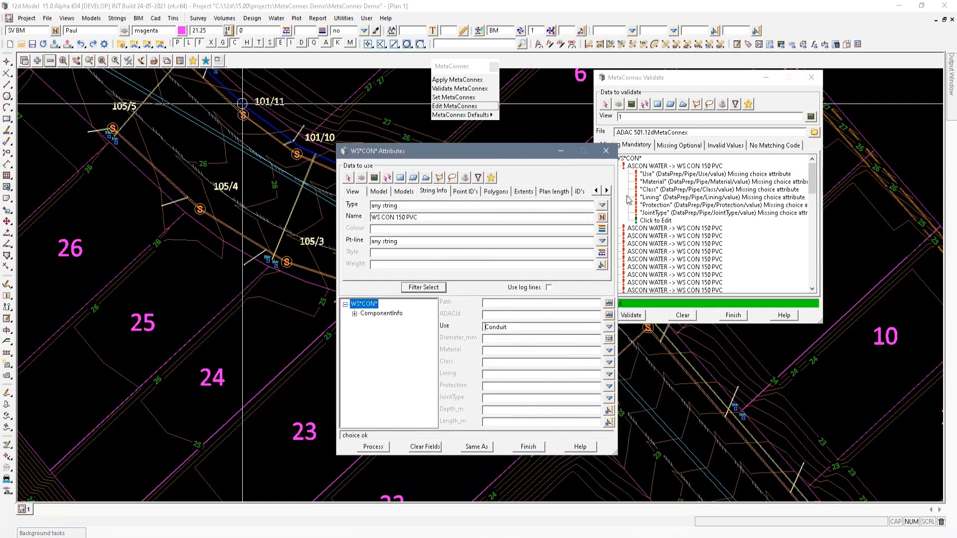
pyautogui.click(609, 350)
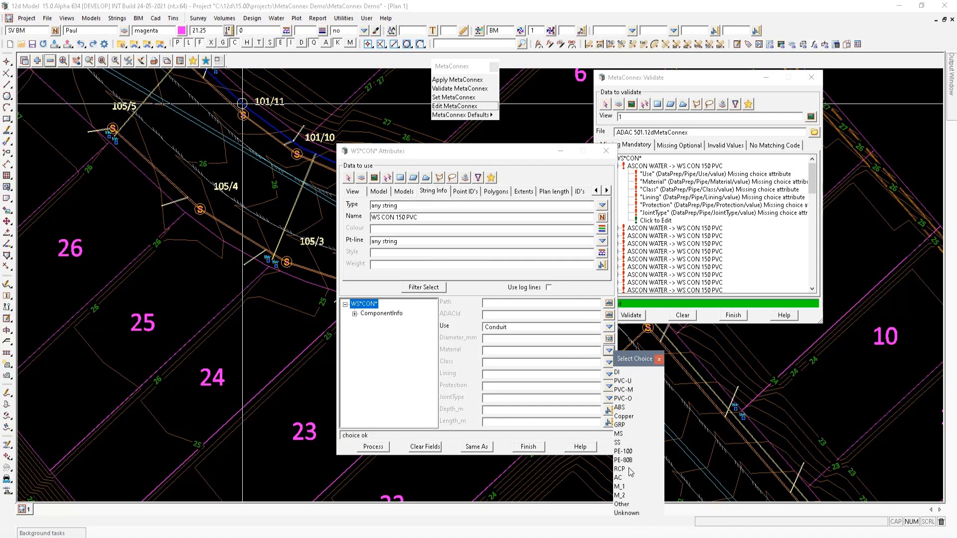
pyautogui.click(623, 381)
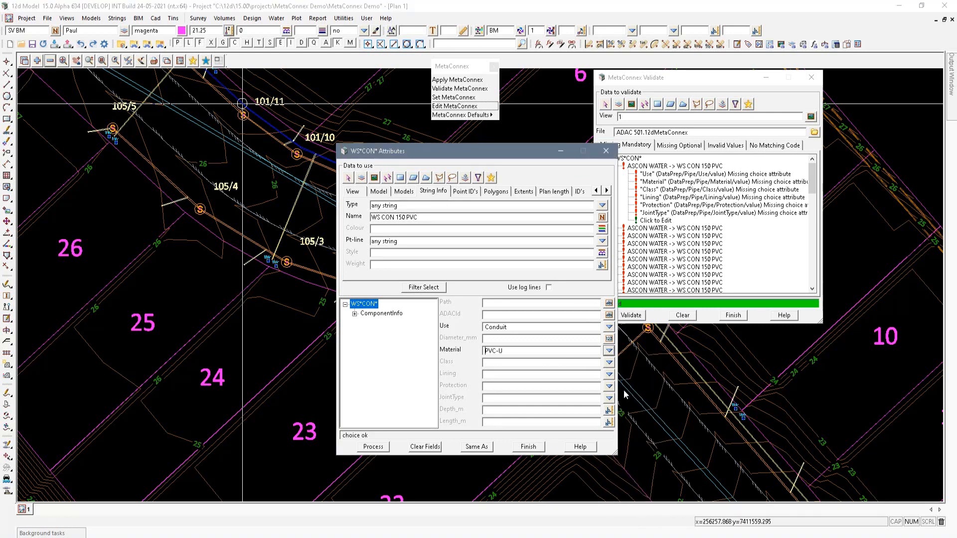
pyautogui.click(608, 363)
pyautogui.click(629, 273)
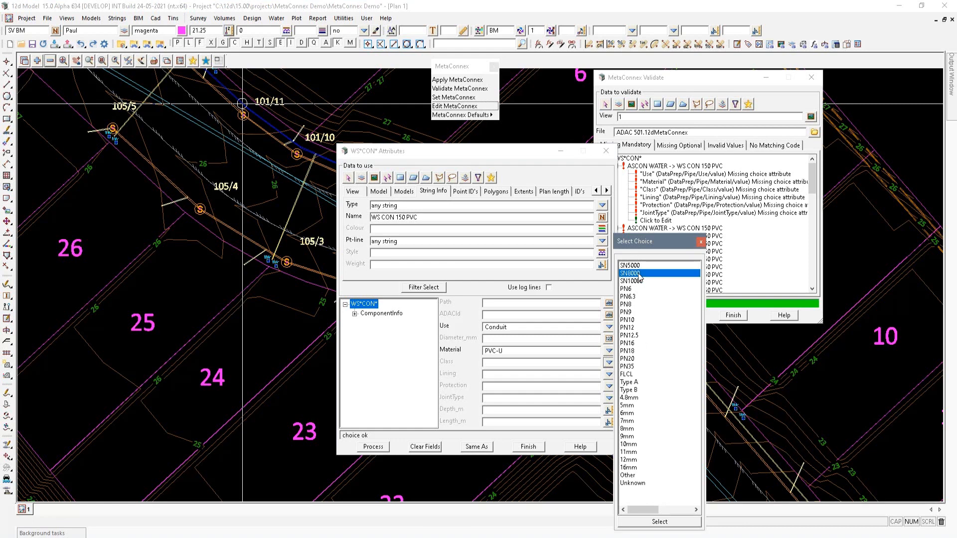
pyautogui.click(629, 273)
# Set the Lining to Unlined, the Protection to Plastic Wrapped and the JointType to RRJ in the WS*CON* attributes
pyautogui.click(610, 375)
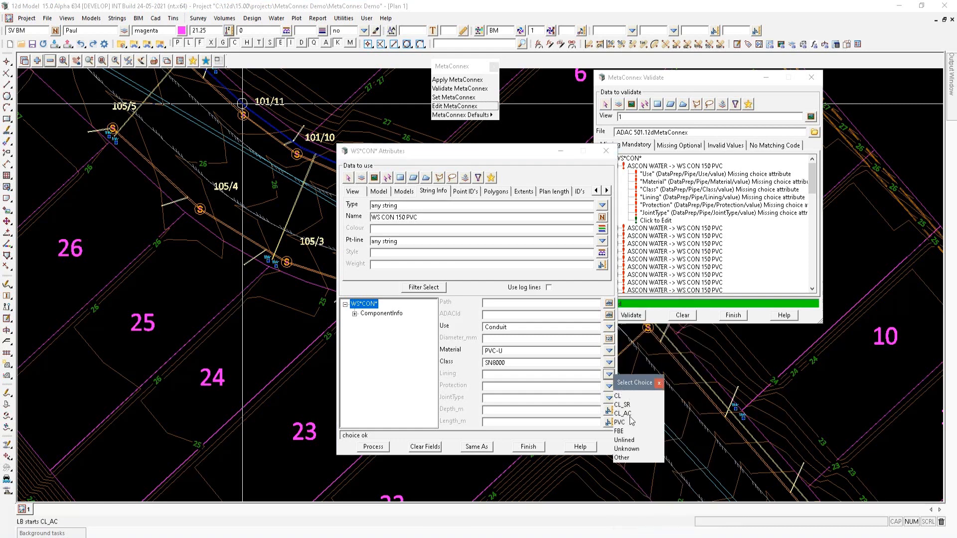
pyautogui.doubleClick(628, 437)
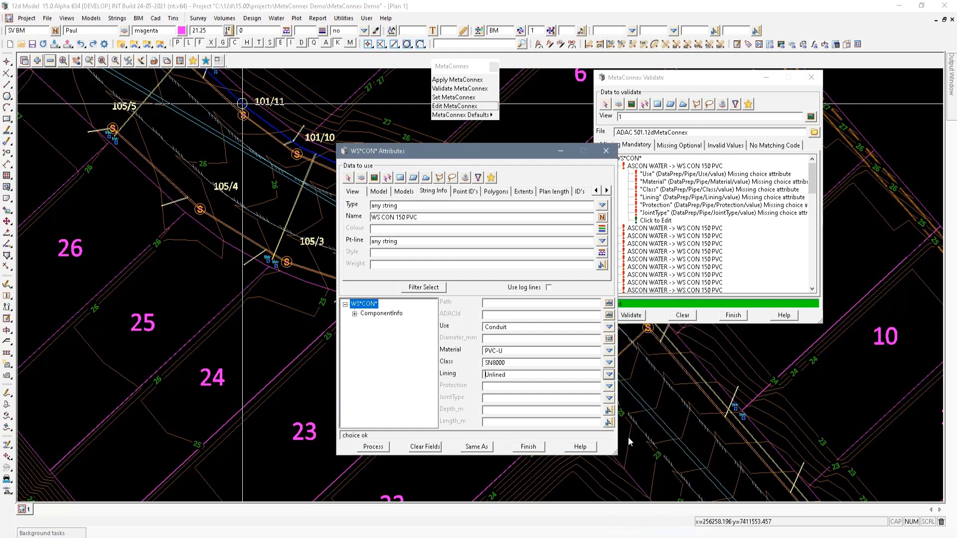
pyautogui.click(609, 386)
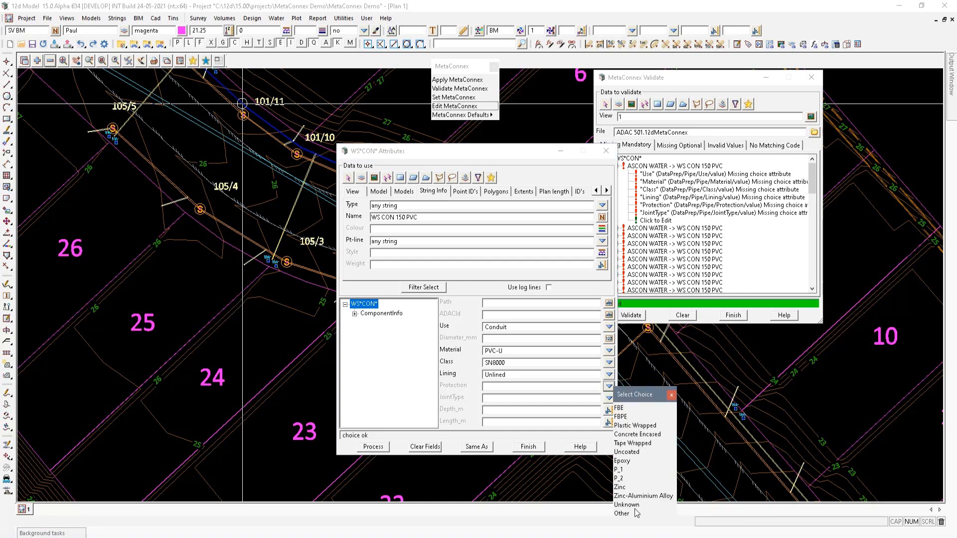
pyautogui.doubleClick(634, 426)
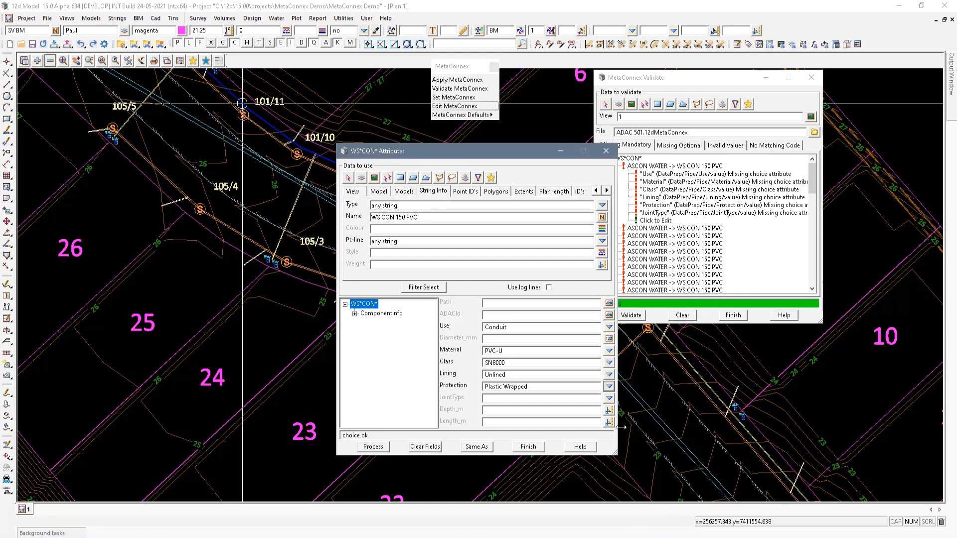
pyautogui.click(609, 398)
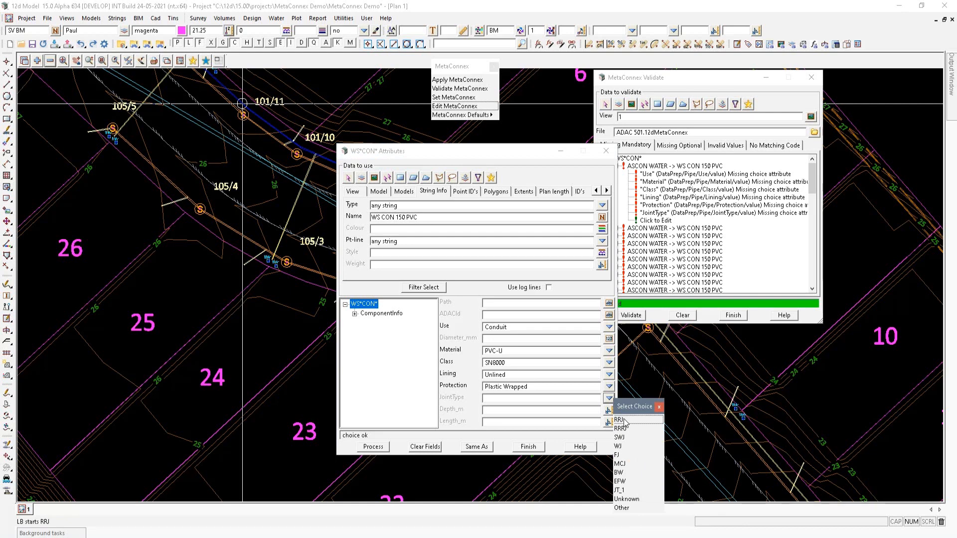
pyautogui.doubleClick(619, 420)
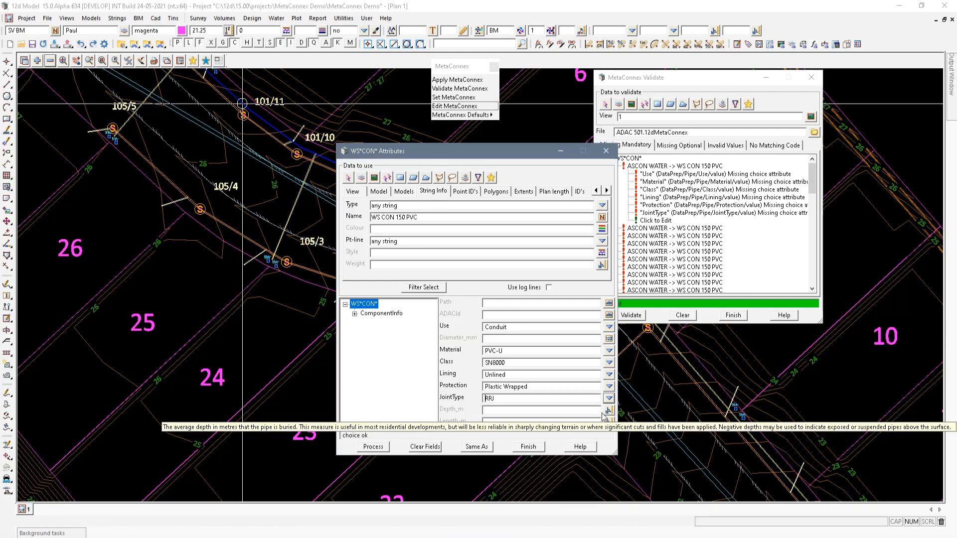
# Process the global WS*CON* attributes, finish the attributes dialog and revalidate view 1
pyautogui.moveTo(481, 151); pyautogui.dragTo(431, 131)
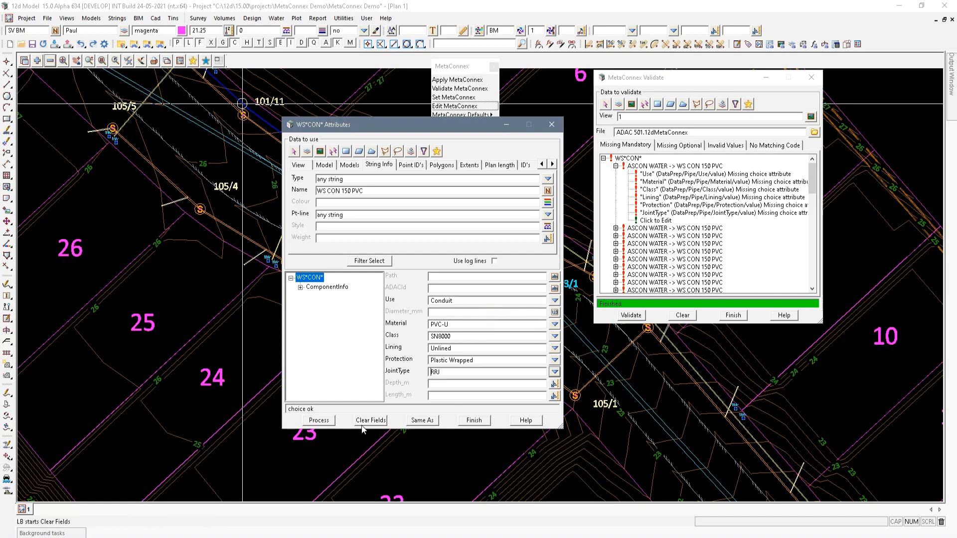
pyautogui.click(325, 422)
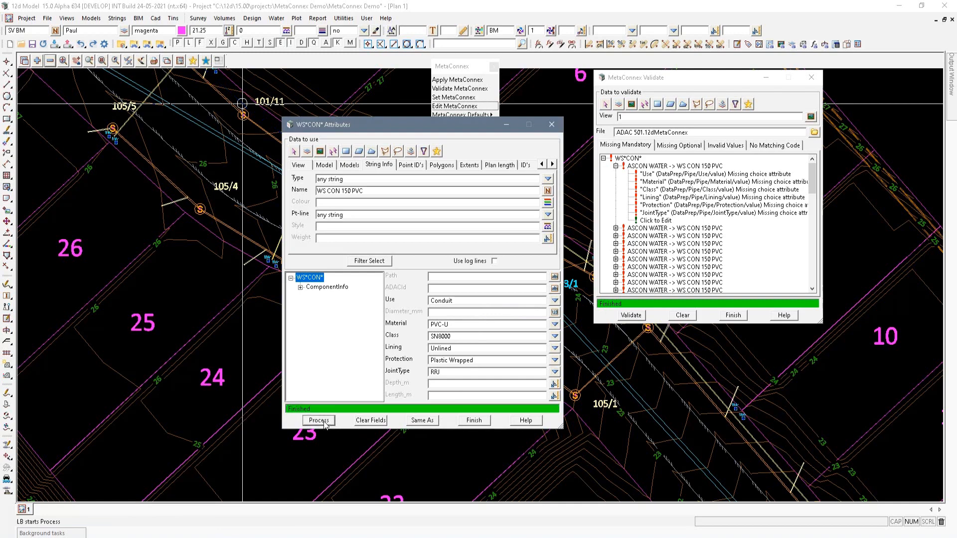
pyautogui.click(474, 420)
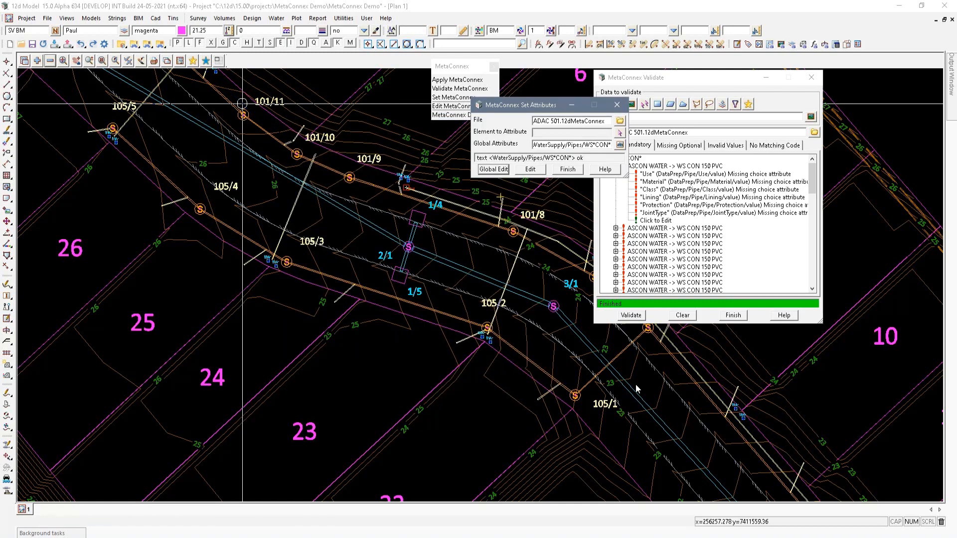
pyautogui.moveTo(527, 107); pyautogui.dragTo(333, 60)
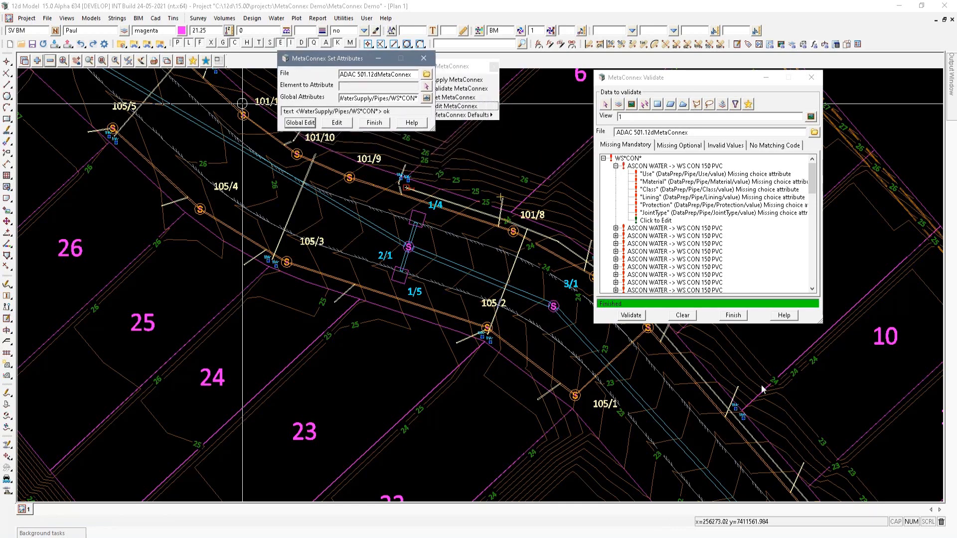
pyautogui.click(632, 316)
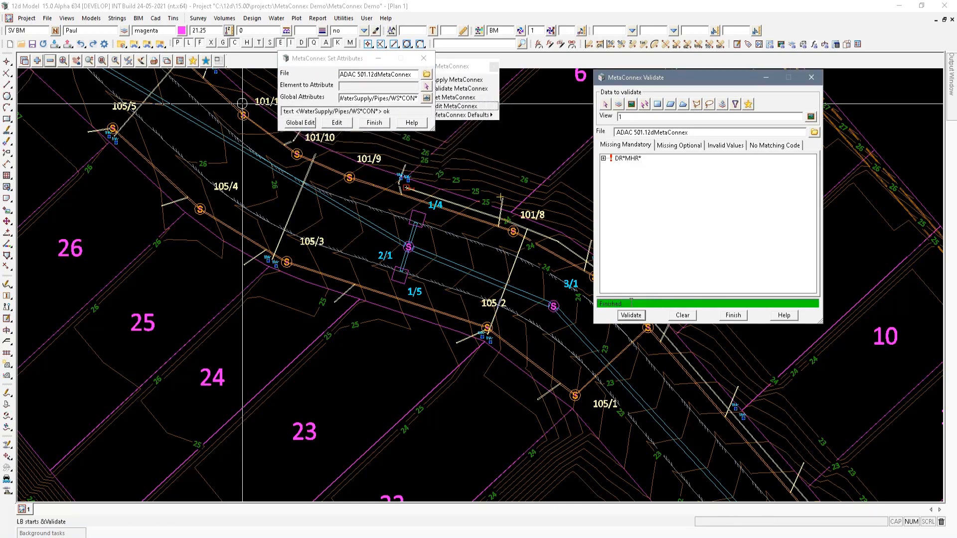
# Examine the missing mandatory attributes of the first DR MHR stormwater structure and view its Inlet attributes without editing
pyautogui.click(603, 159)
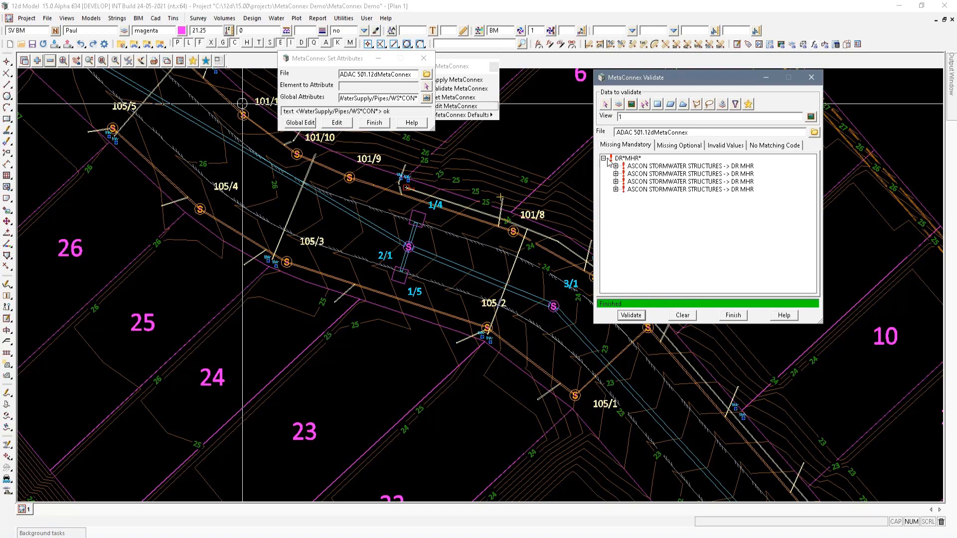
pyautogui.click(616, 167)
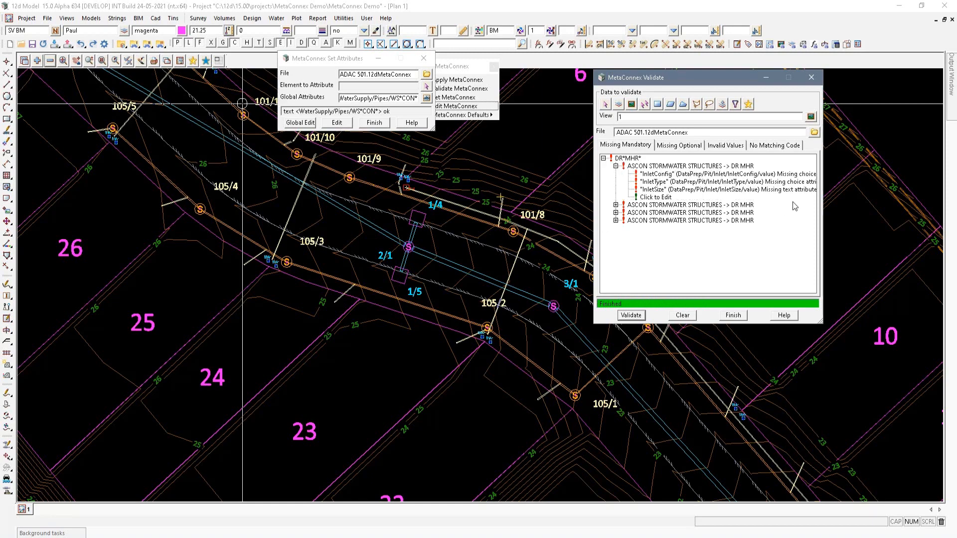
pyautogui.moveTo(822, 195); pyautogui.dragTo(880, 194)
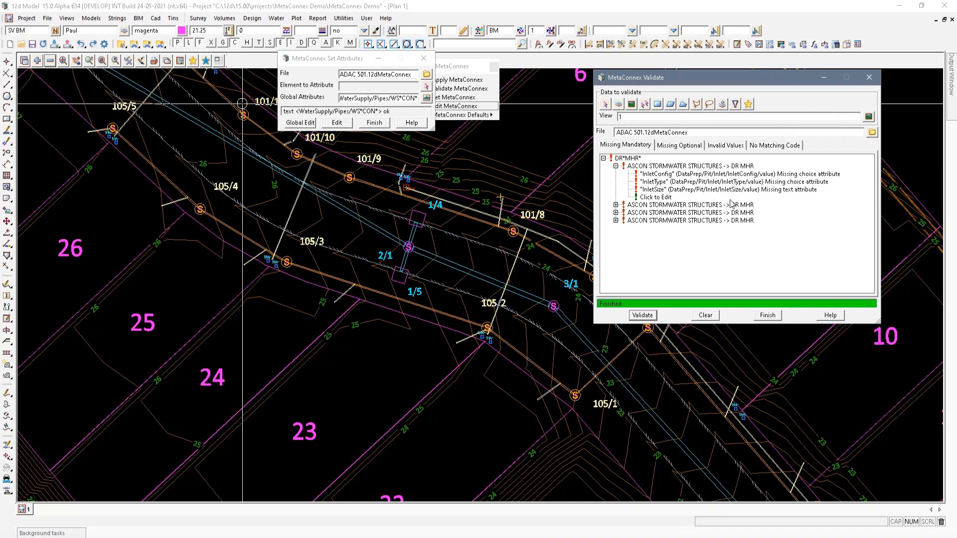
pyautogui.click(657, 197)
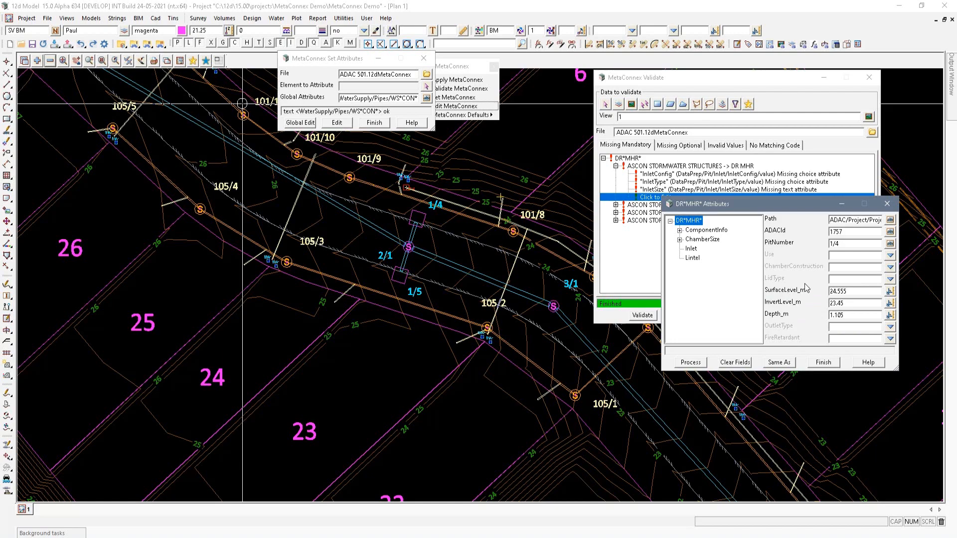
pyautogui.click(691, 248)
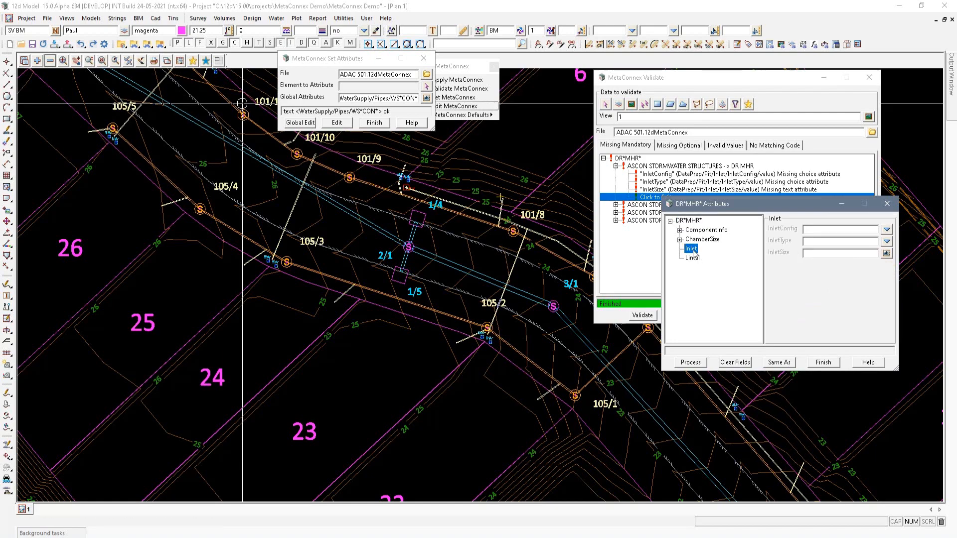
pyautogui.click(831, 364)
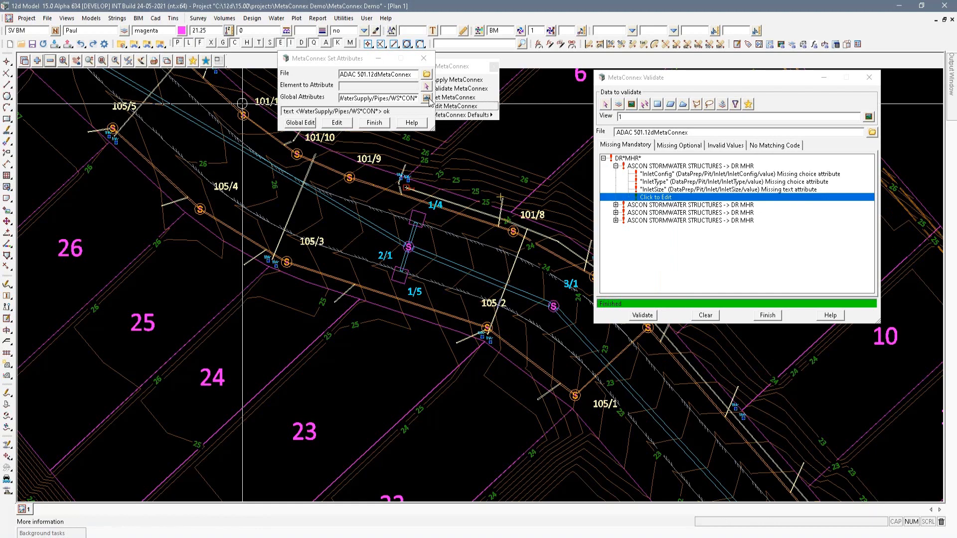
# Pick the DR MHR pit 1/4 in plan as the element to attribute and open its attributes
pyautogui.moveTo(333, 63); pyautogui.dragTo(284, 192)
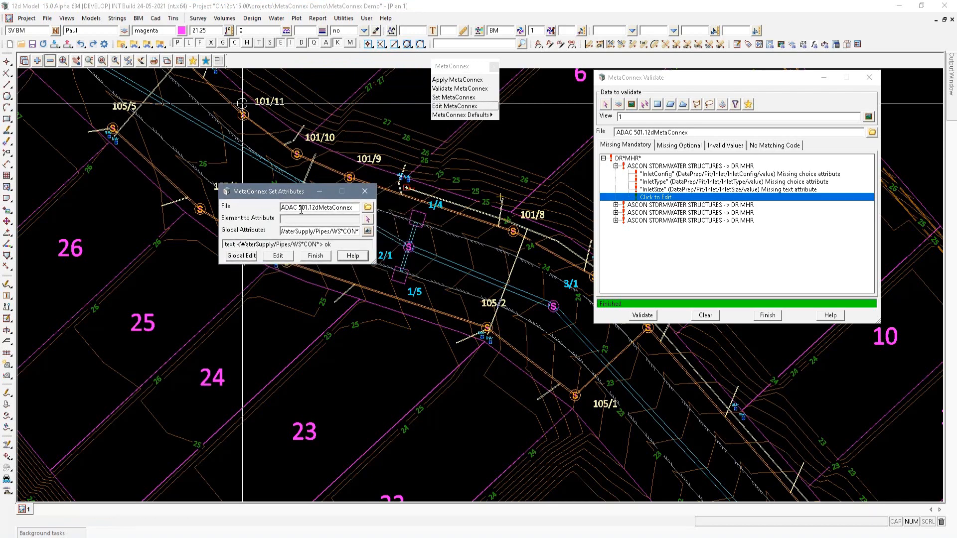
pyautogui.scroll(2, 420, 220)
pyautogui.scroll(3, 420, 221)
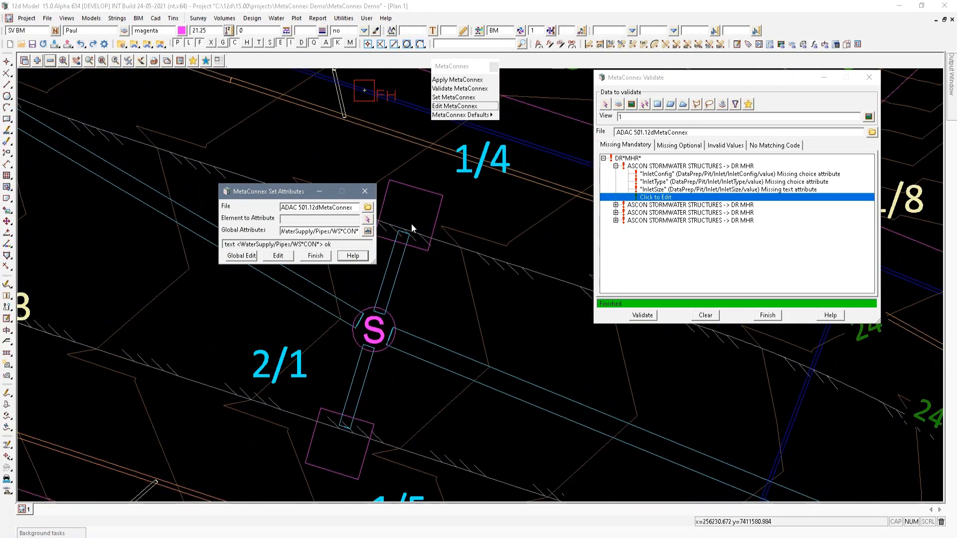
pyautogui.click(367, 219)
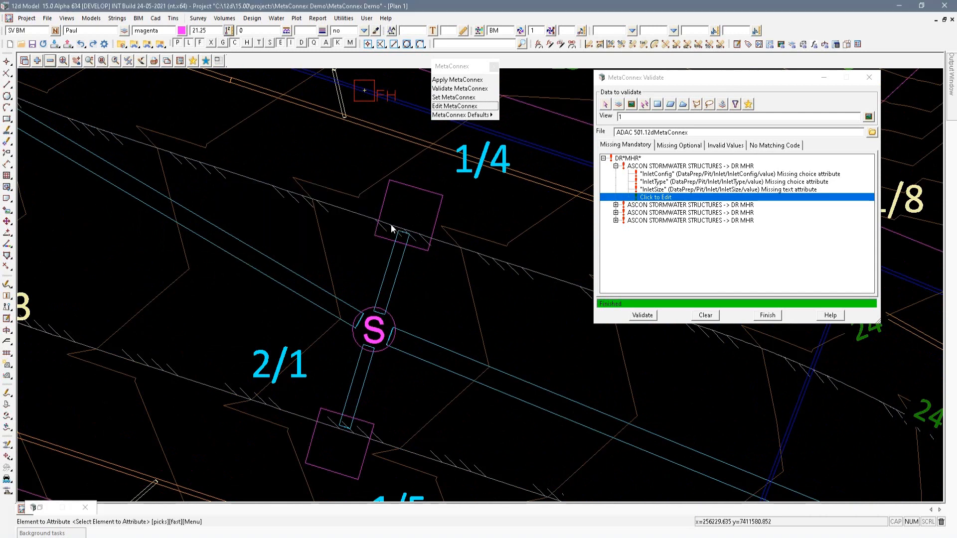
pyautogui.click(409, 217)
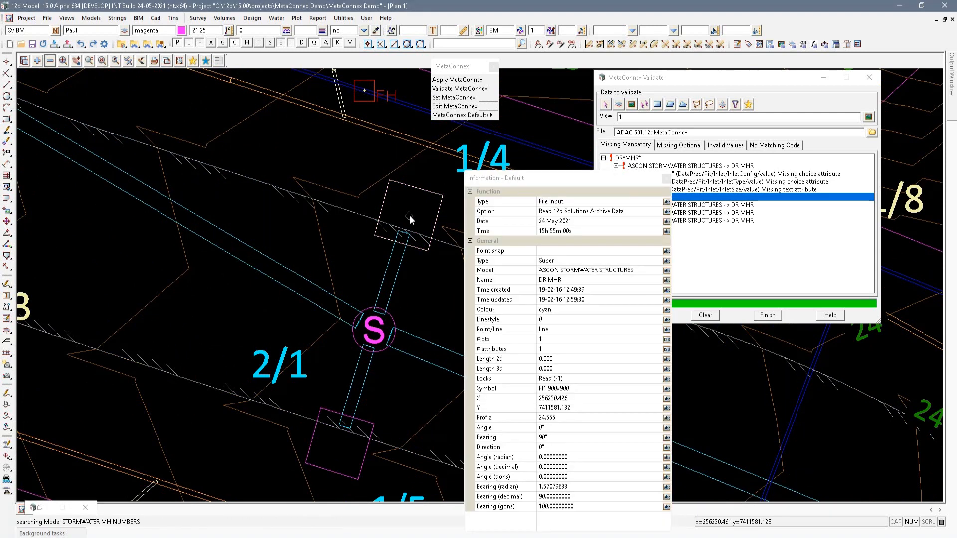
pyautogui.click(410, 218)
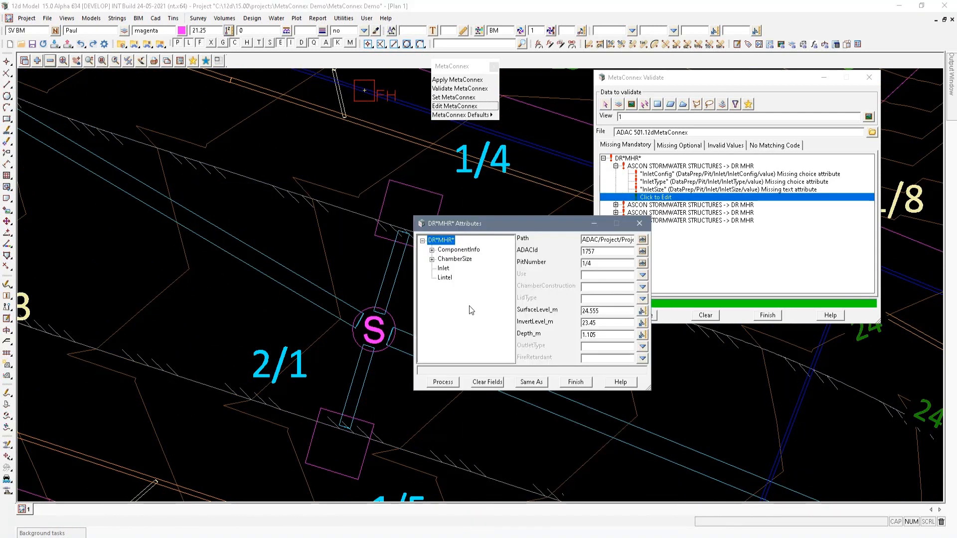
# Set pit 1/4's InletConfig to Centre, InletType to Galv Grate and InletSize to 600x600, and process its attributes
pyautogui.moveTo(488, 230); pyautogui.dragTo(564, 235)
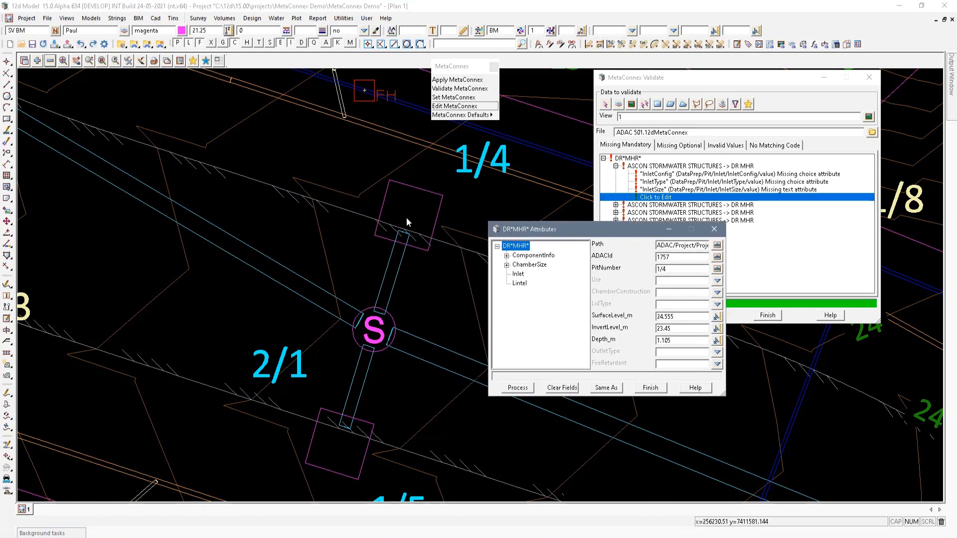
pyautogui.click(518, 274)
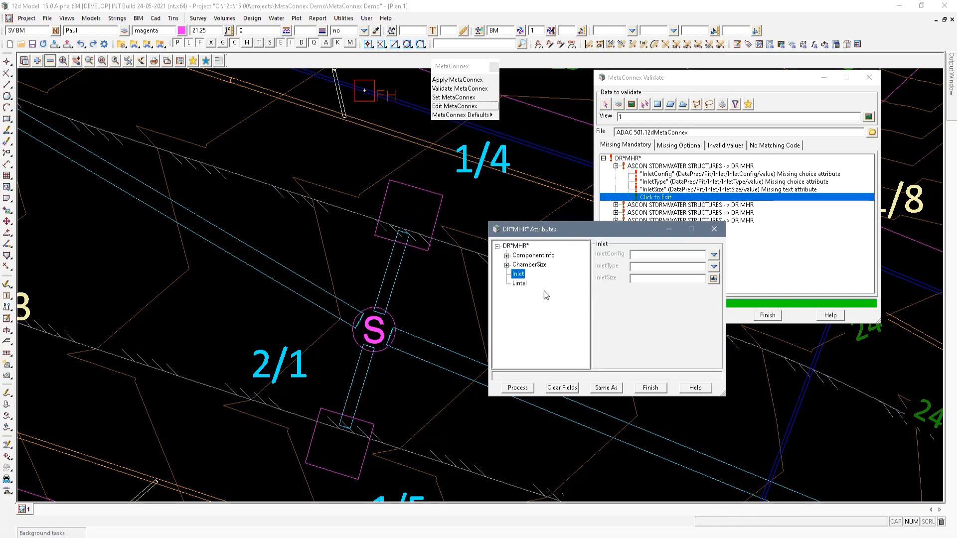
pyautogui.click(713, 255)
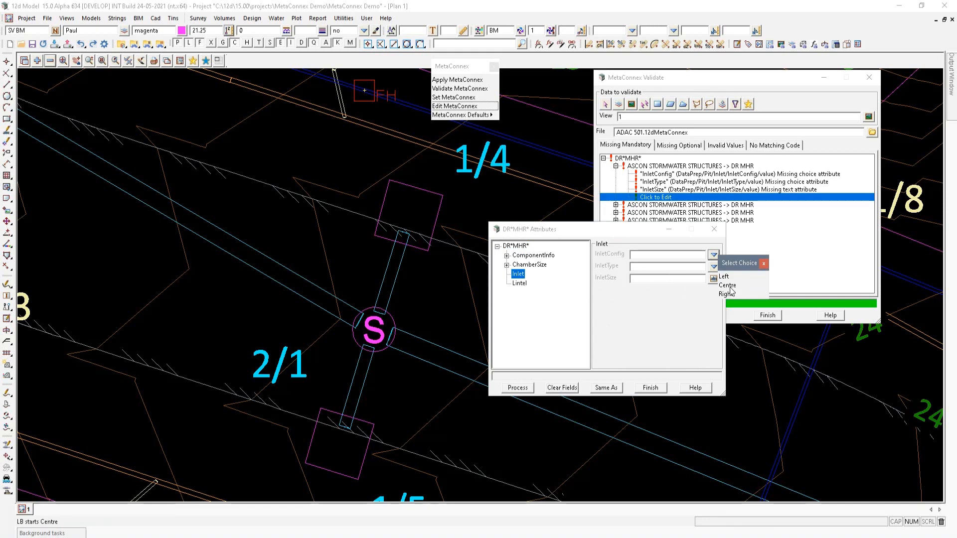
pyautogui.click(727, 285)
pyautogui.click(714, 266)
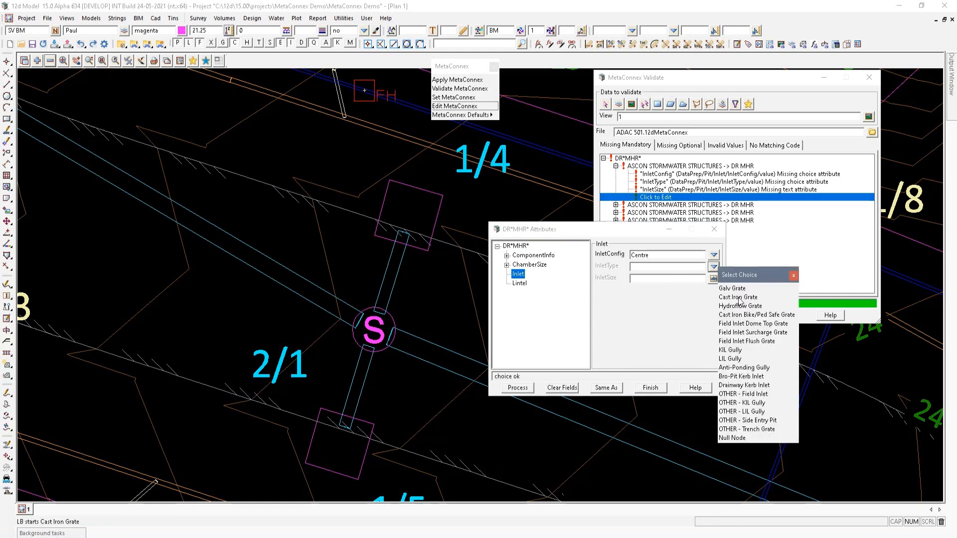
pyautogui.click(736, 290)
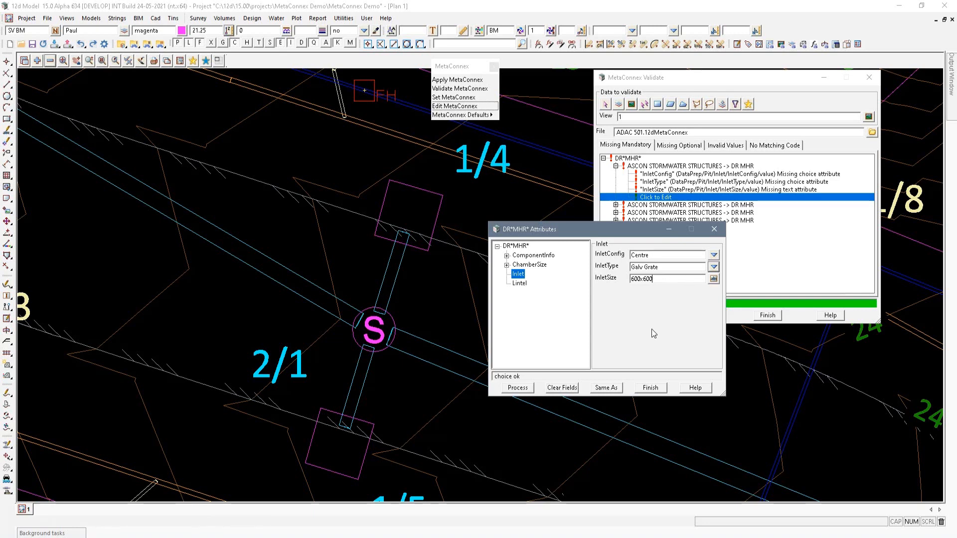
pyautogui.click(520, 392)
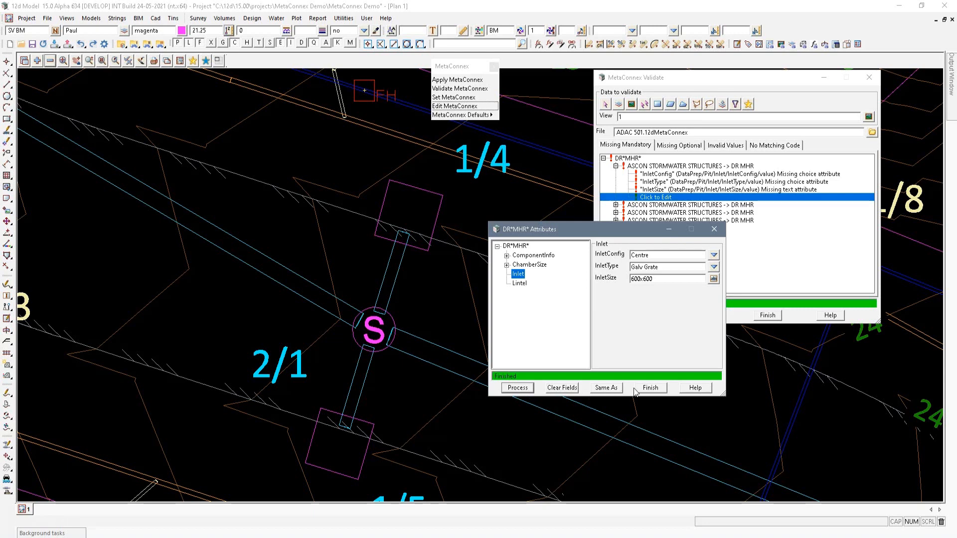
pyautogui.click(650, 387)
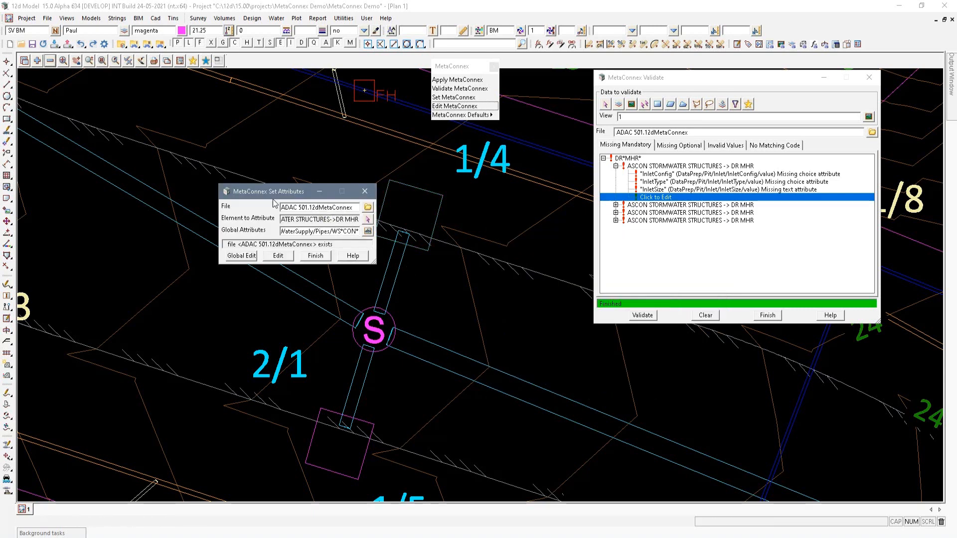
# Pick the DR MHR pit 1/5 in plan as the element to attribute and open its attributes
pyautogui.moveTo(272, 193); pyautogui.dragTo(484, 278)
pyautogui.scroll(-6, 361, 231)
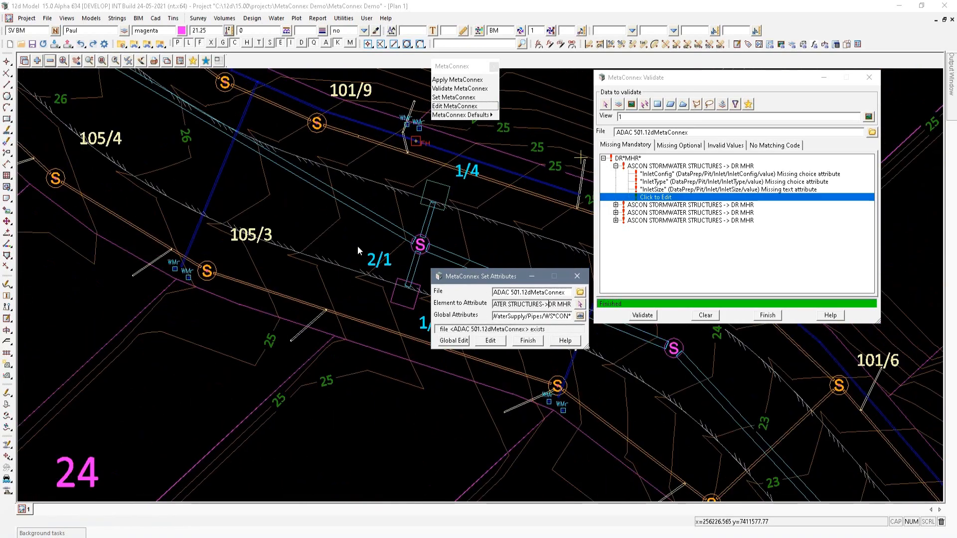
pyautogui.scroll(-2, 303, 259)
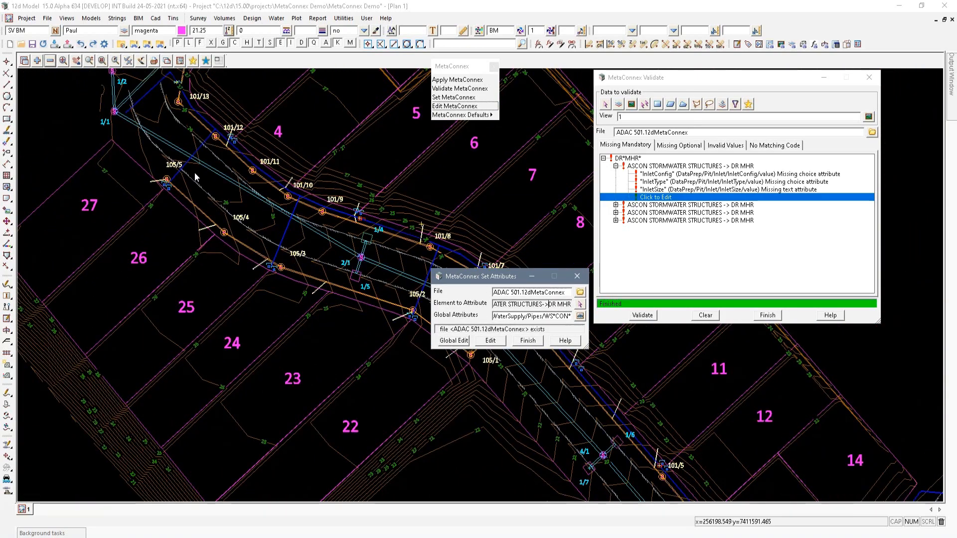
pyautogui.scroll(1, 351, 283)
pyautogui.scroll(3, 354, 279)
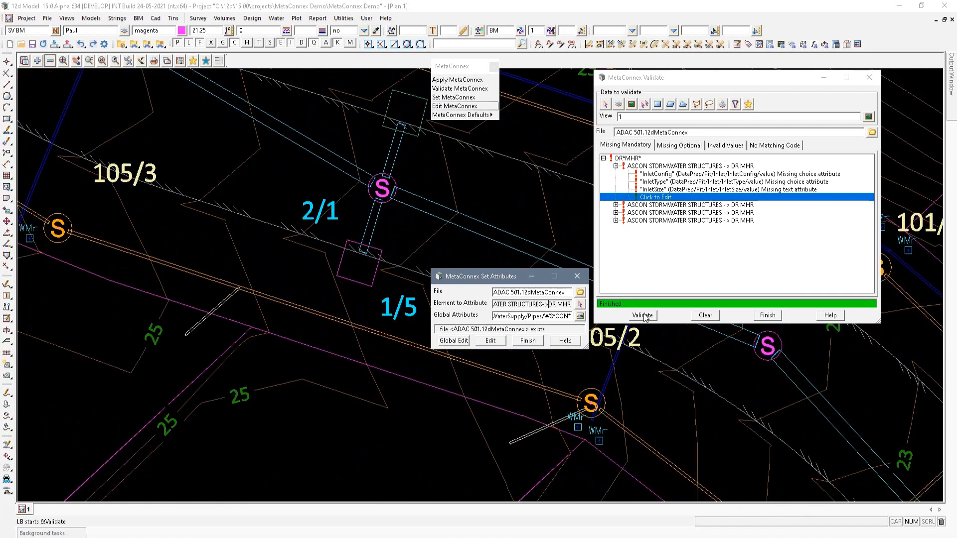
pyautogui.click(580, 304)
pyautogui.click(356, 268)
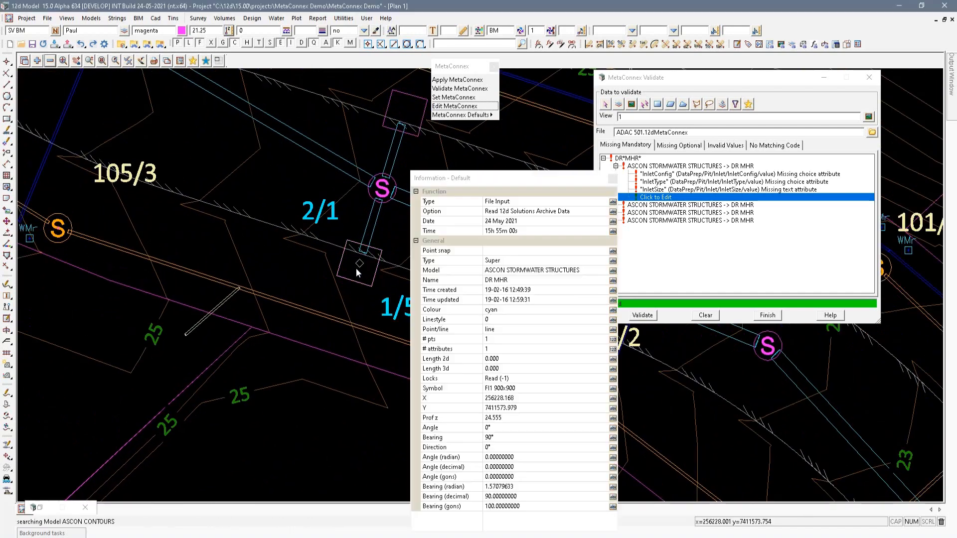
pyautogui.middleClick(356, 268)
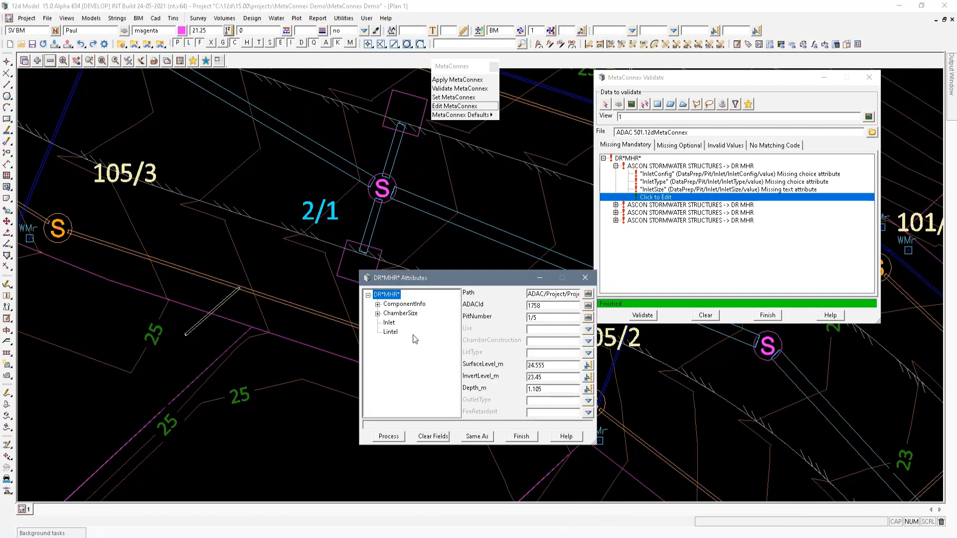
# Set pit 1/5's InletConfig to Left, InletType to Galv Grate and InletSize to 600x600, and process its attributes
pyautogui.click(390, 324)
pyautogui.click(584, 304)
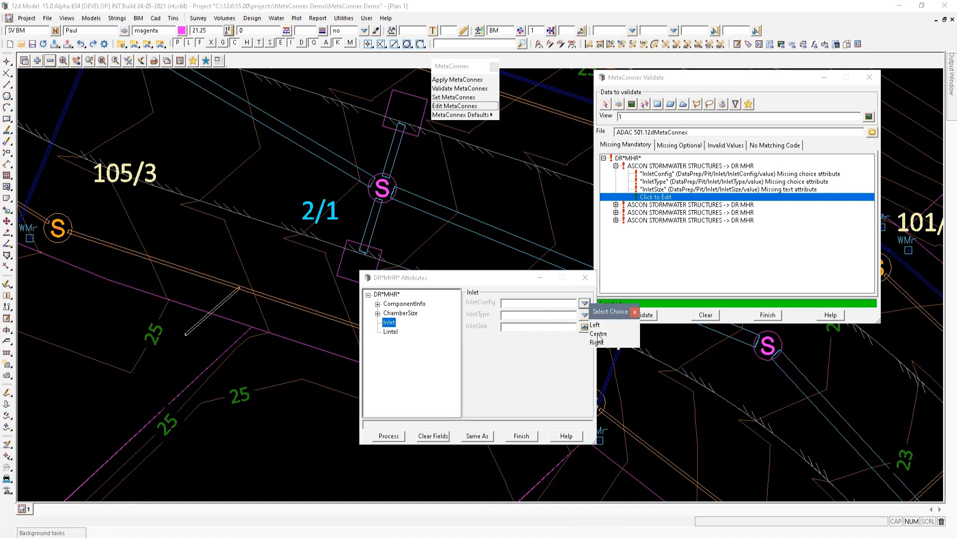
pyautogui.click(595, 325)
pyautogui.click(585, 315)
pyautogui.click(598, 335)
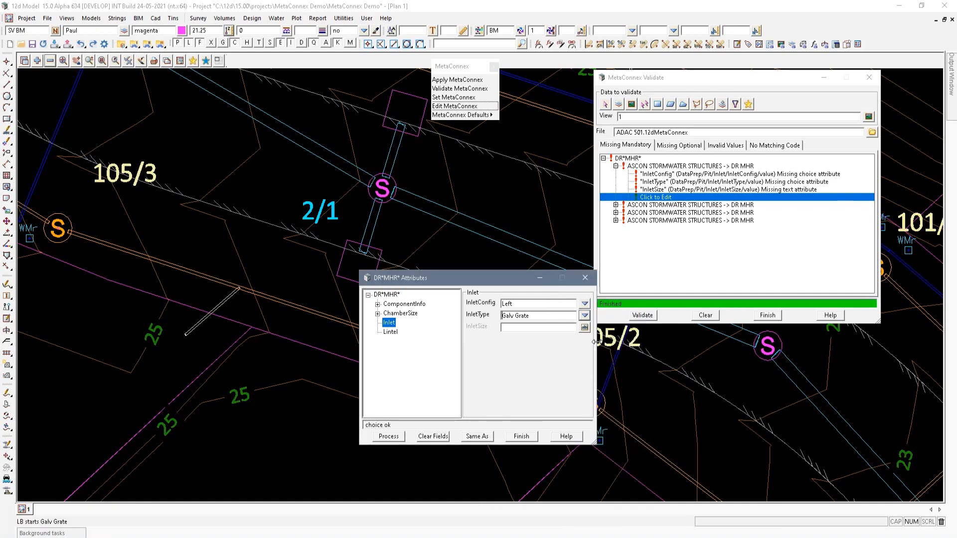
pyautogui.click(562, 329)
pyautogui.write('600x600')
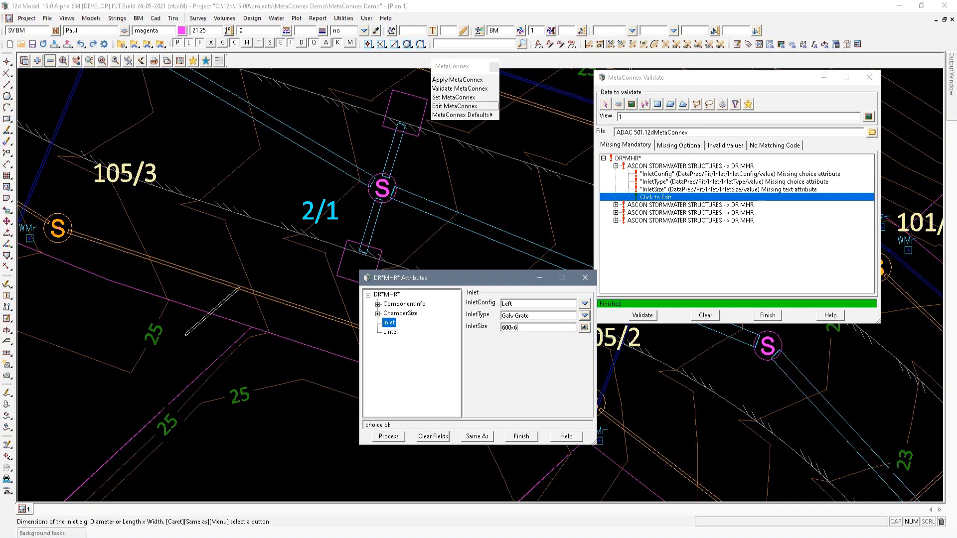
pyautogui.click(389, 437)
pyautogui.click(522, 436)
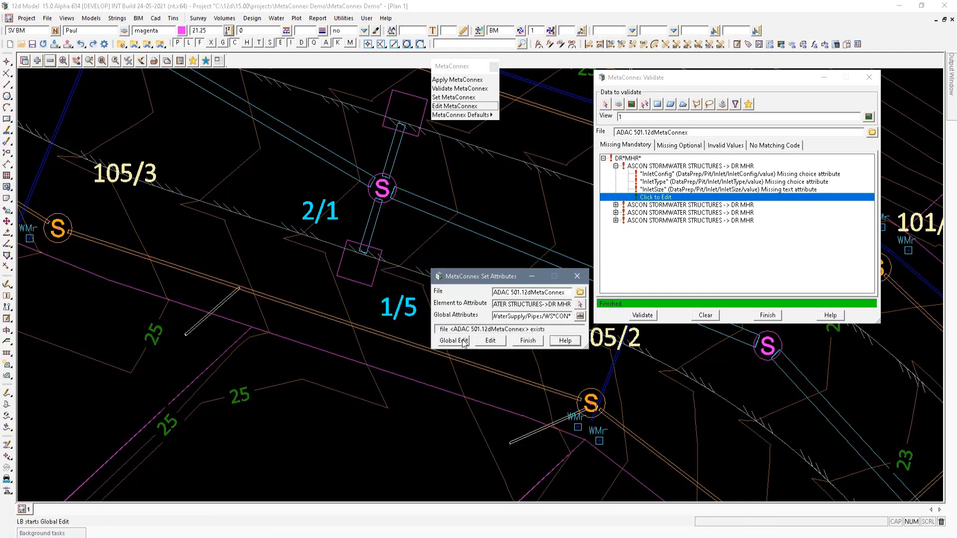
# Choose StormWater/Pits/DR*MHR* as the global attributes and open them for global editing
pyautogui.click(581, 317)
pyautogui.click(602, 367)
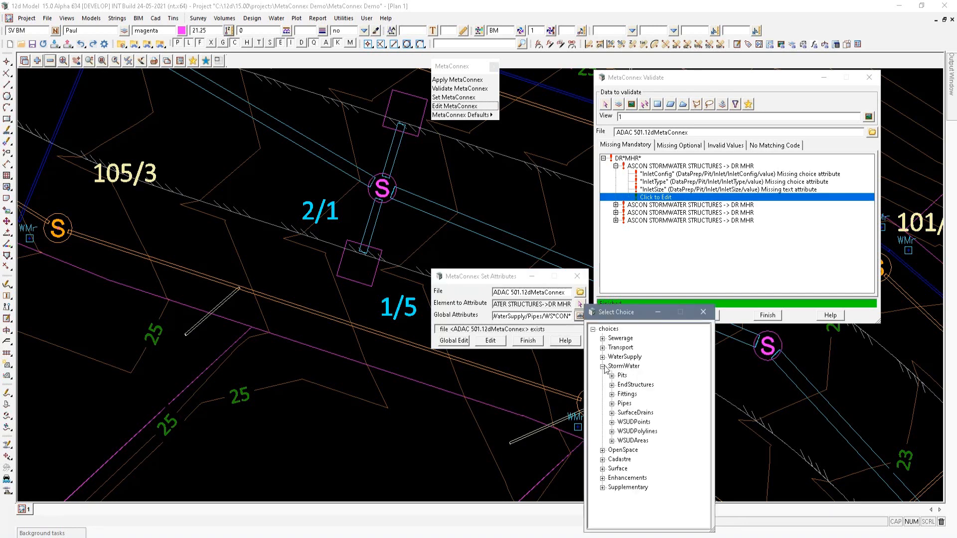
pyautogui.click(612, 376)
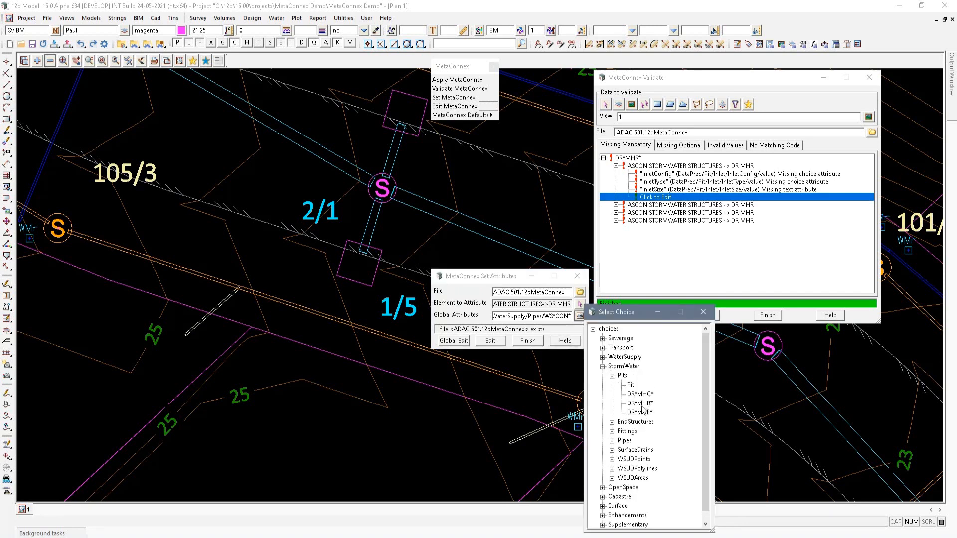
pyautogui.doubleClick(641, 404)
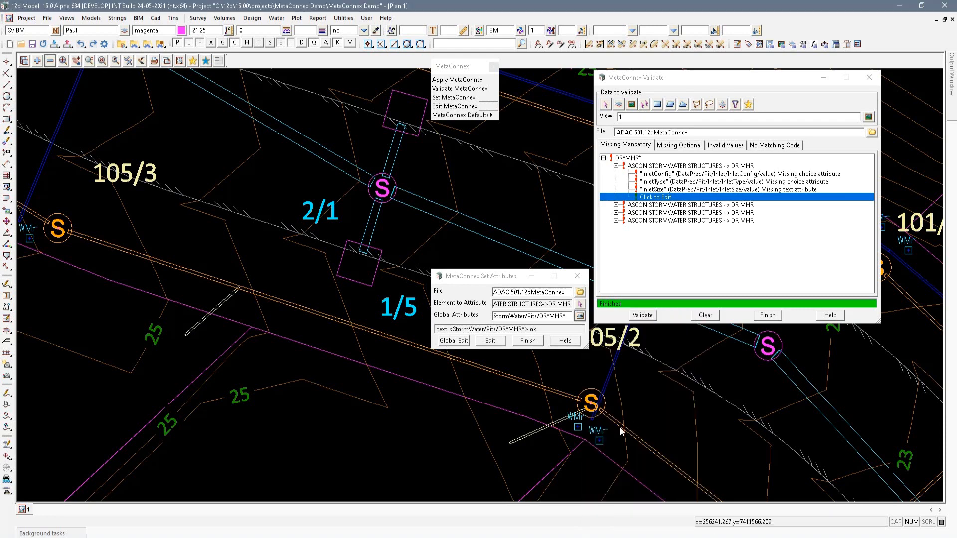
pyautogui.click(455, 341)
pyautogui.moveTo(513, 327); pyautogui.dragTo(231, 253)
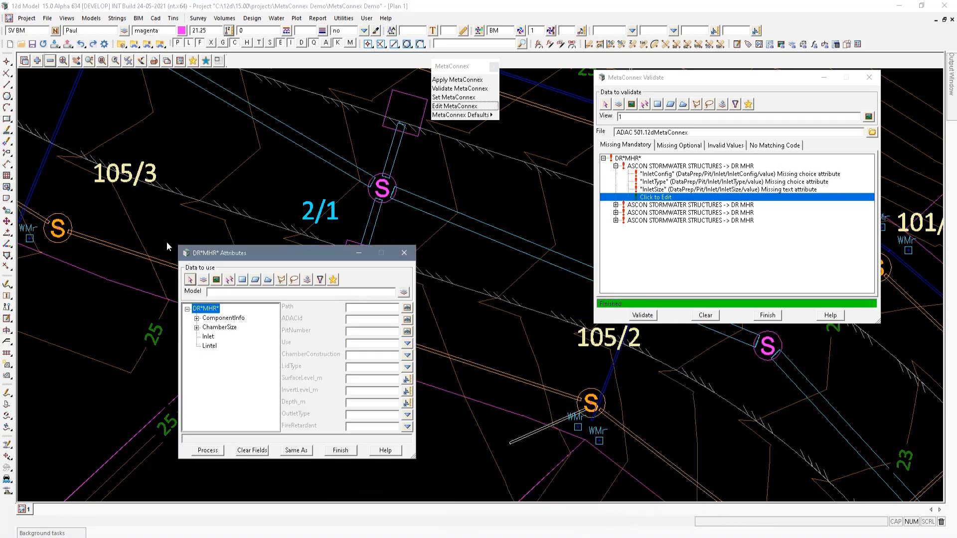
pyautogui.moveTo(167, 241); pyautogui.dragTo(91, 175)
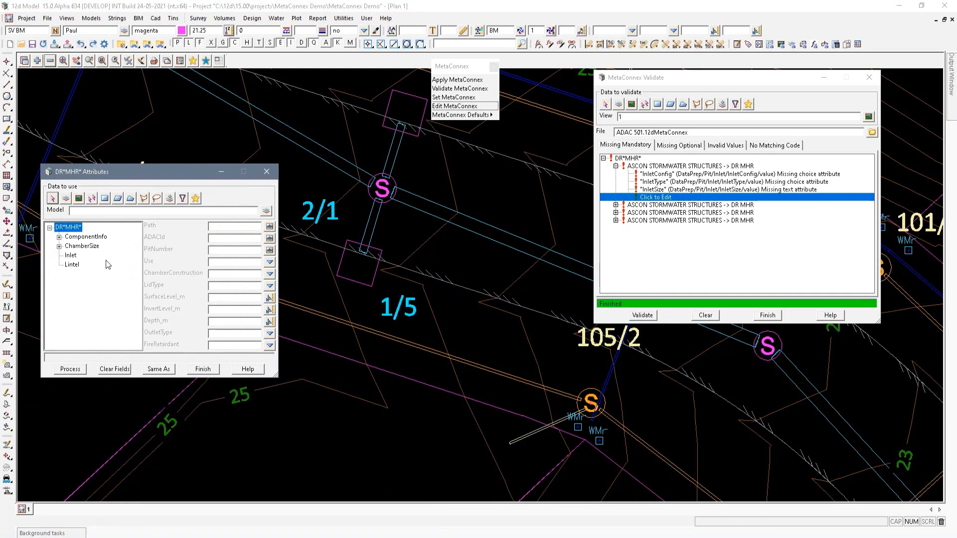
# Set the global DR*MHR* InletConfig to Left, InletType to Galv Grate and InletSize to 600x600
pyautogui.click(70, 256)
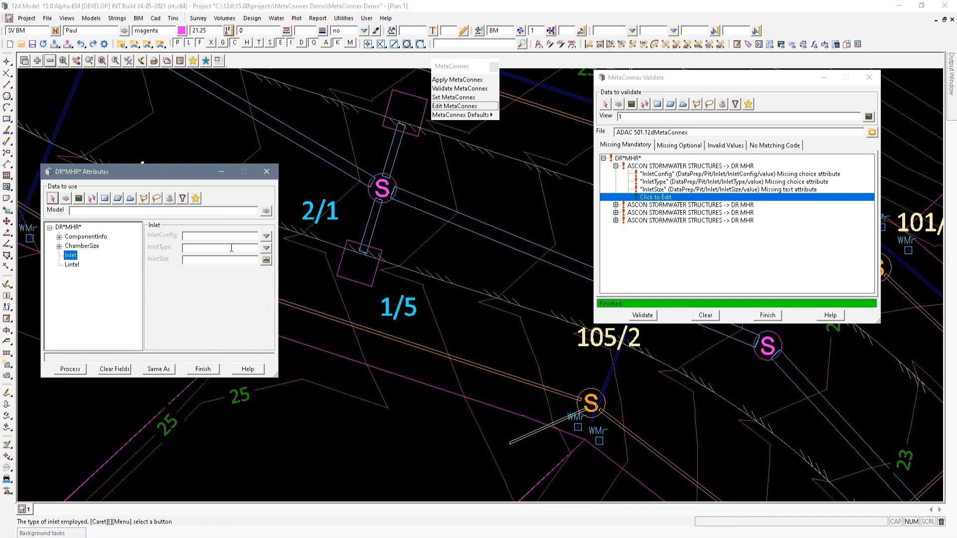
pyautogui.click(267, 237)
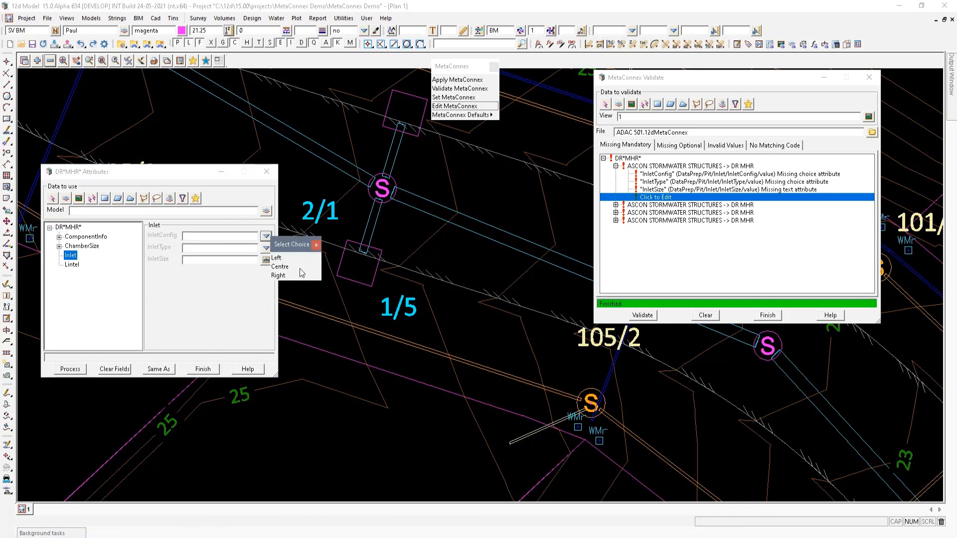
pyautogui.click(280, 269)
pyautogui.click(267, 248)
pyautogui.click(284, 271)
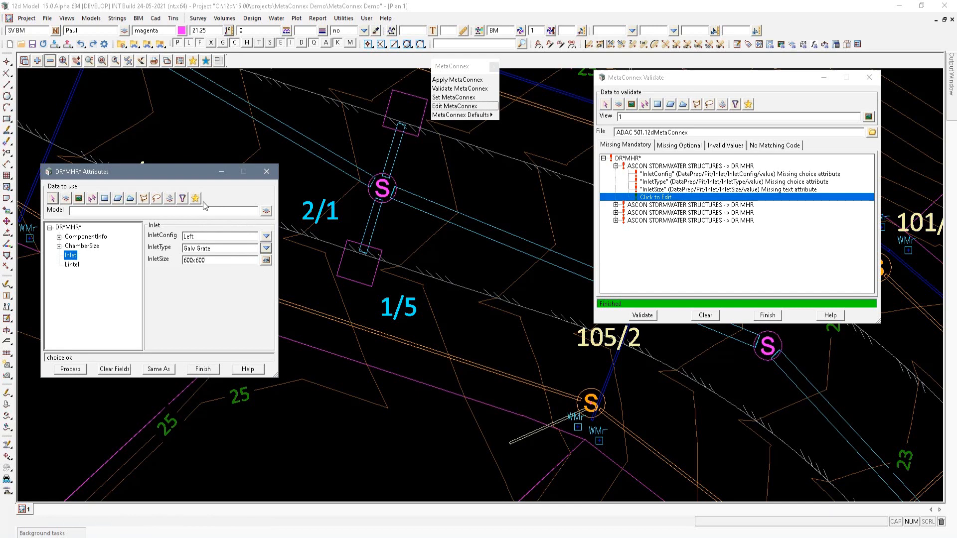
# Filter the data to strings named DR MHR in the ASCON STORMWATER STRUCTURES model and process the global attributes on them
pyautogui.click(183, 198)
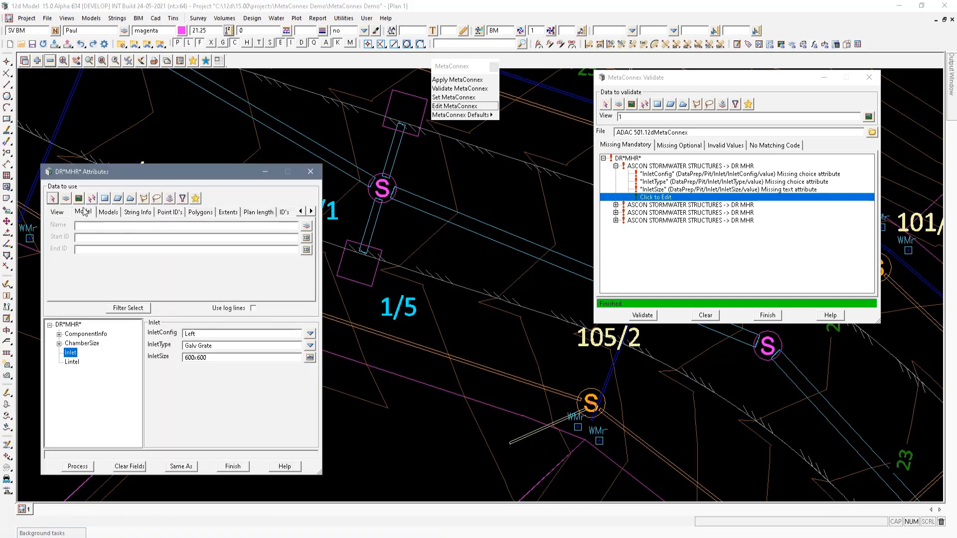
pyautogui.click(132, 229)
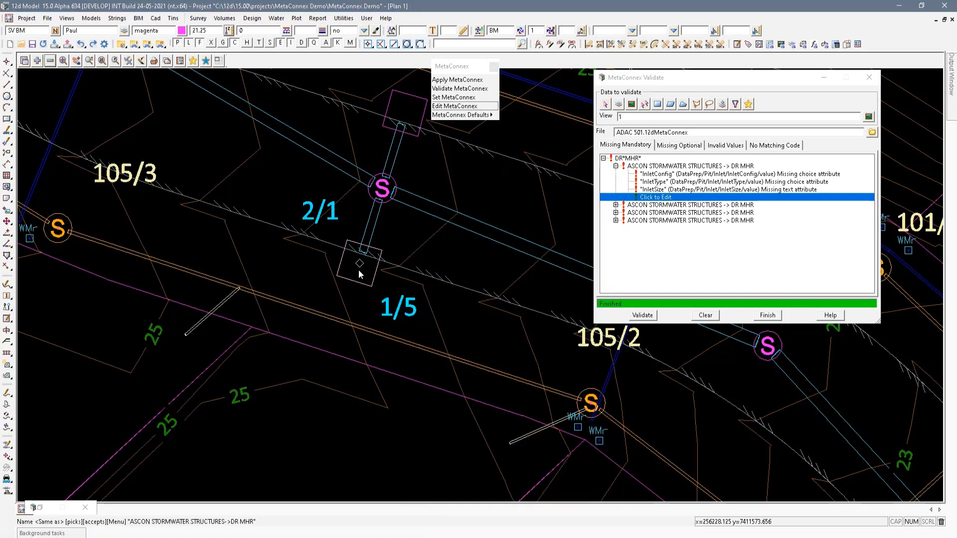
pyautogui.click(358, 270)
pyautogui.click(142, 210)
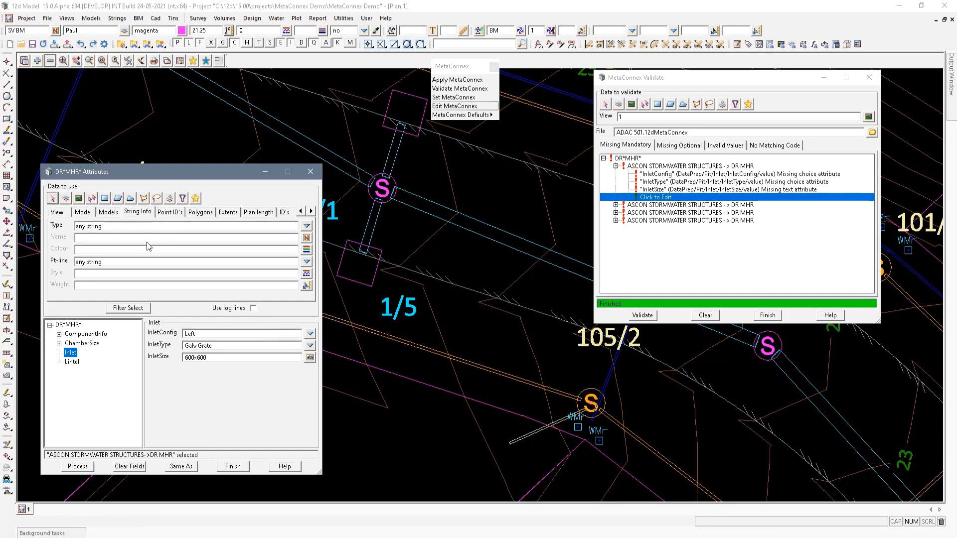
pyautogui.middleClick(142, 239)
pyautogui.click(360, 267)
pyautogui.middleClick(360, 267)
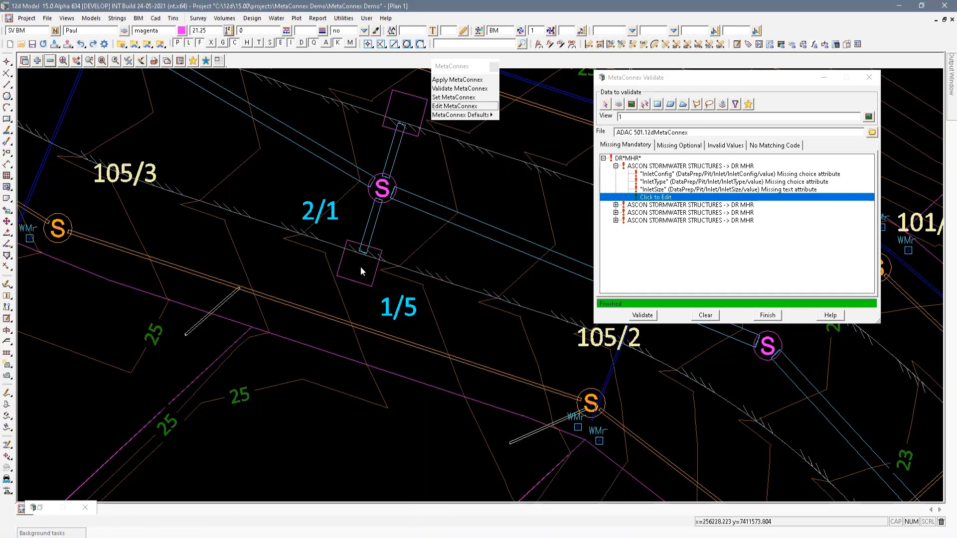
pyautogui.scroll(2, 393, 291)
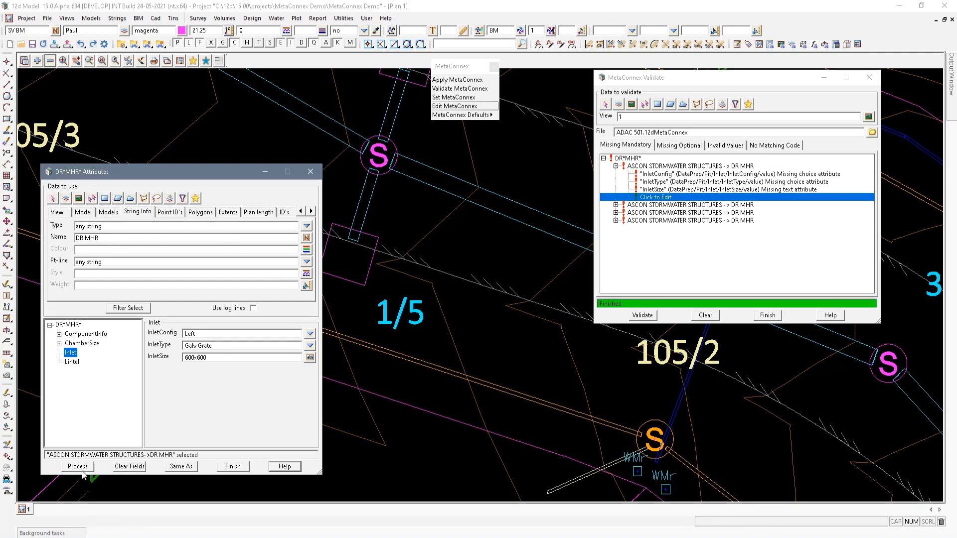
pyautogui.click(128, 307)
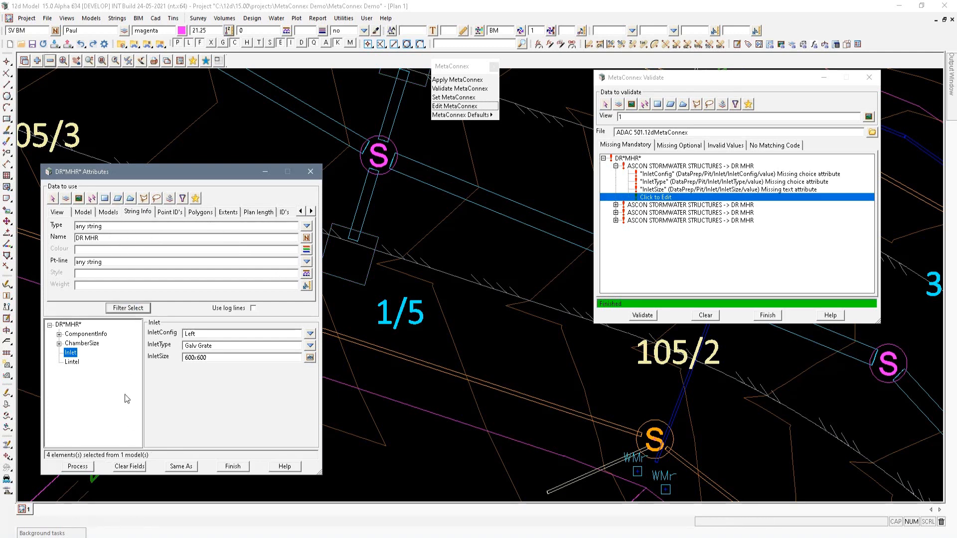
pyautogui.click(78, 466)
pyautogui.click(233, 467)
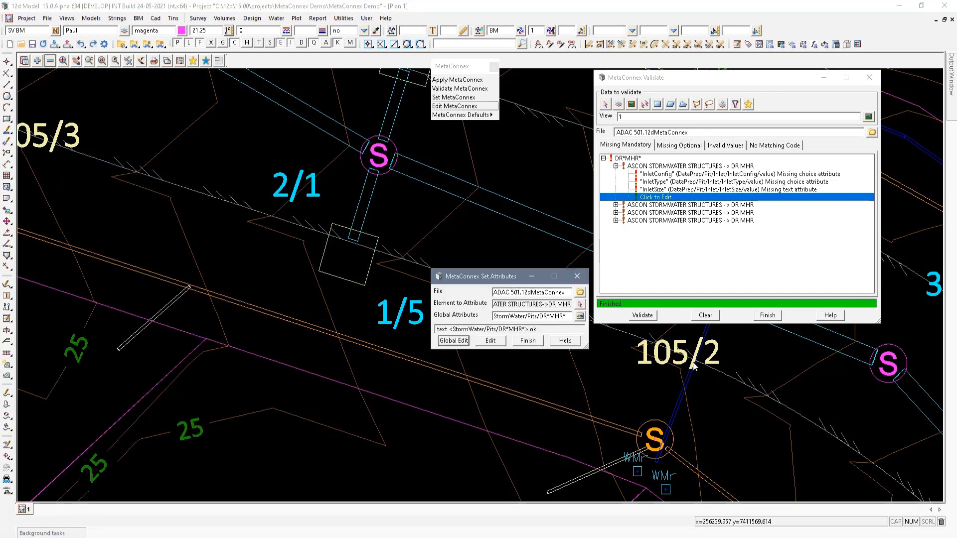
# Revalidate view 1 and review the missing optional attributes and the invalid values
pyautogui.click(644, 316)
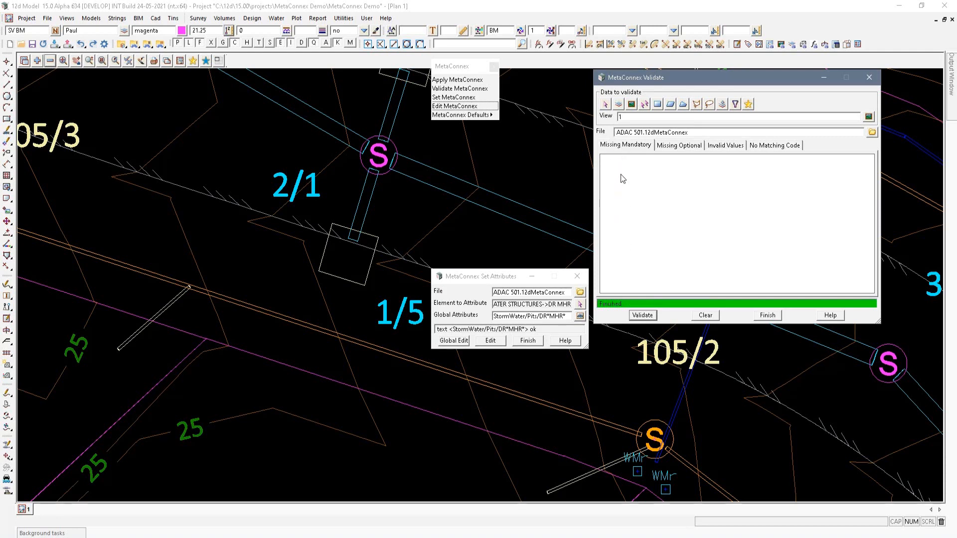
pyautogui.click(688, 146)
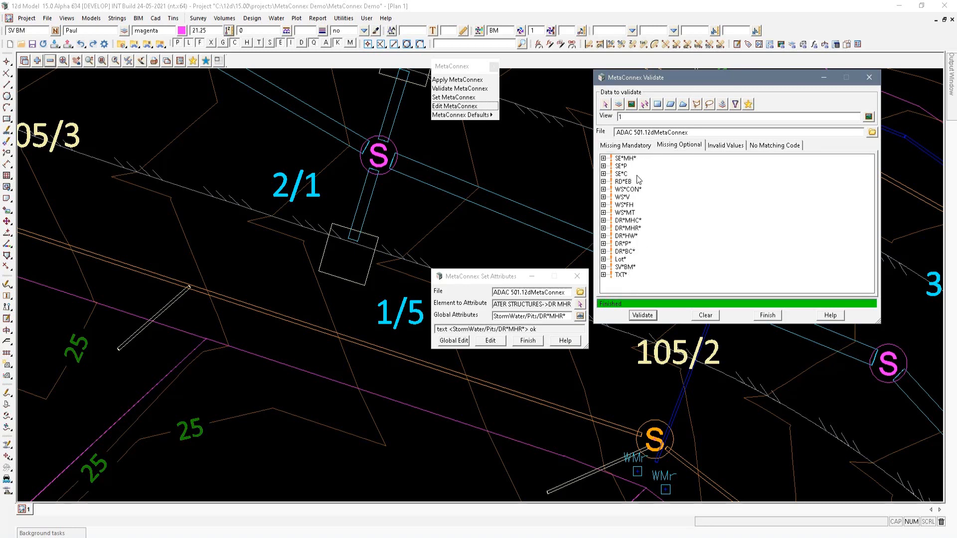
pyautogui.click(731, 146)
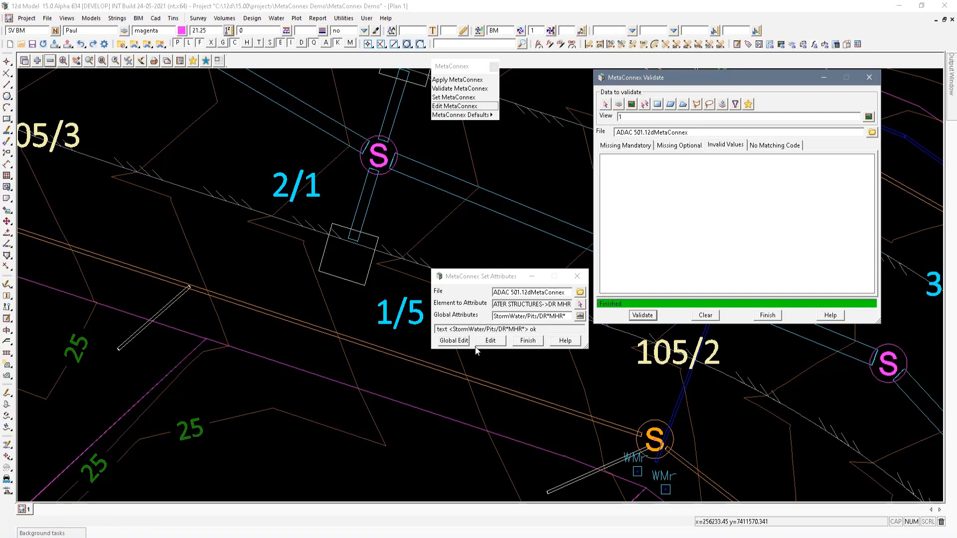
# Read the ADAC 501 MetaConnex file into the editor and open the Depth_m attribute of WaterSupply/Pipes/WS*CON*
pyautogui.click(455, 105)
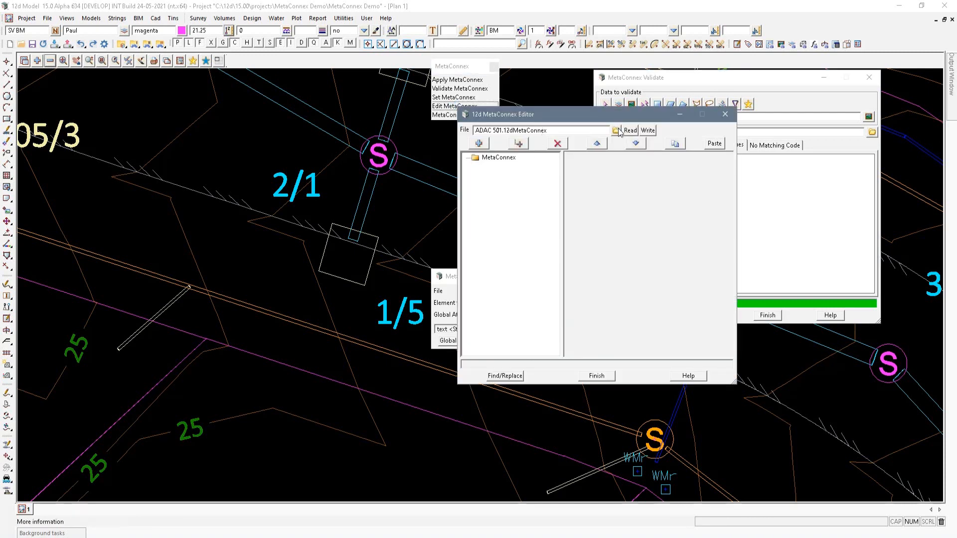
pyautogui.click(629, 130)
pyautogui.click(476, 167)
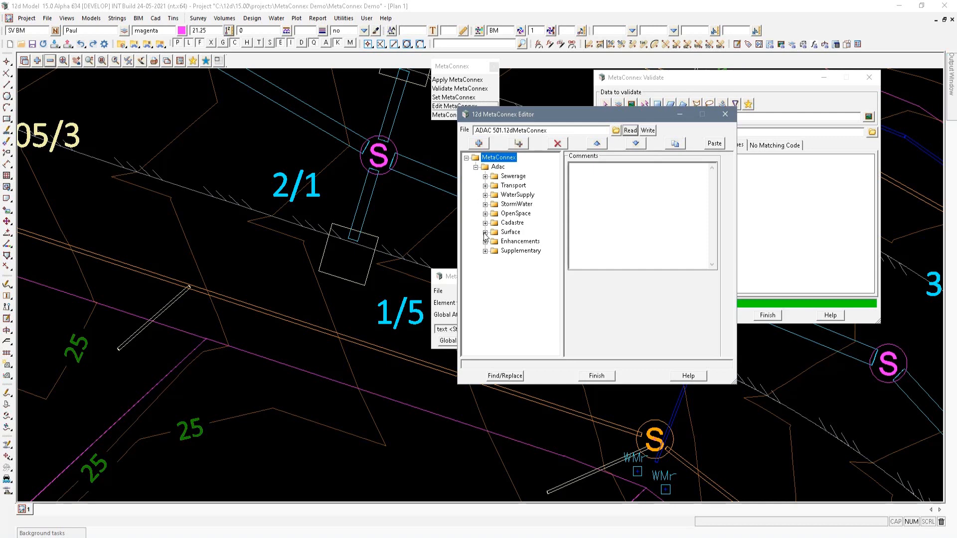
pyautogui.click(485, 195)
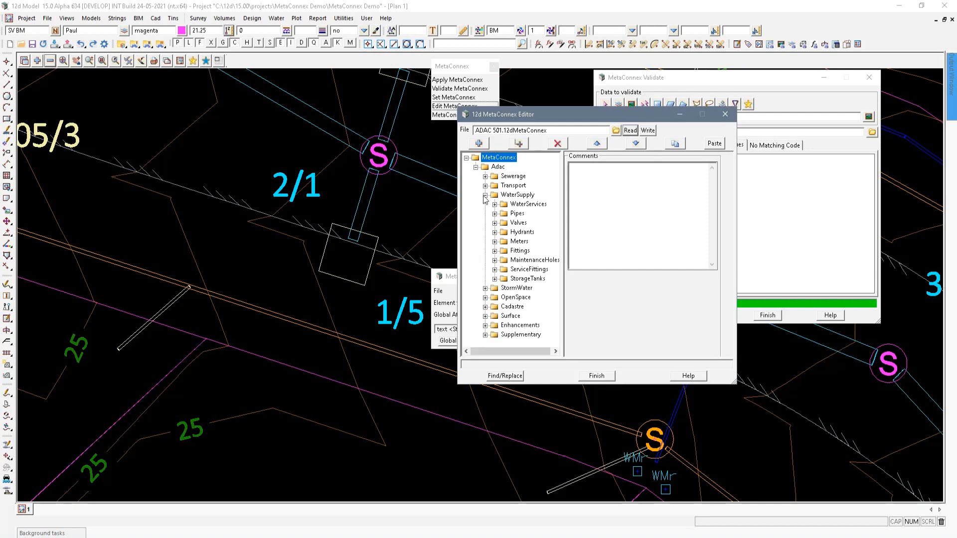
pyautogui.click(494, 214)
pyautogui.click(521, 232)
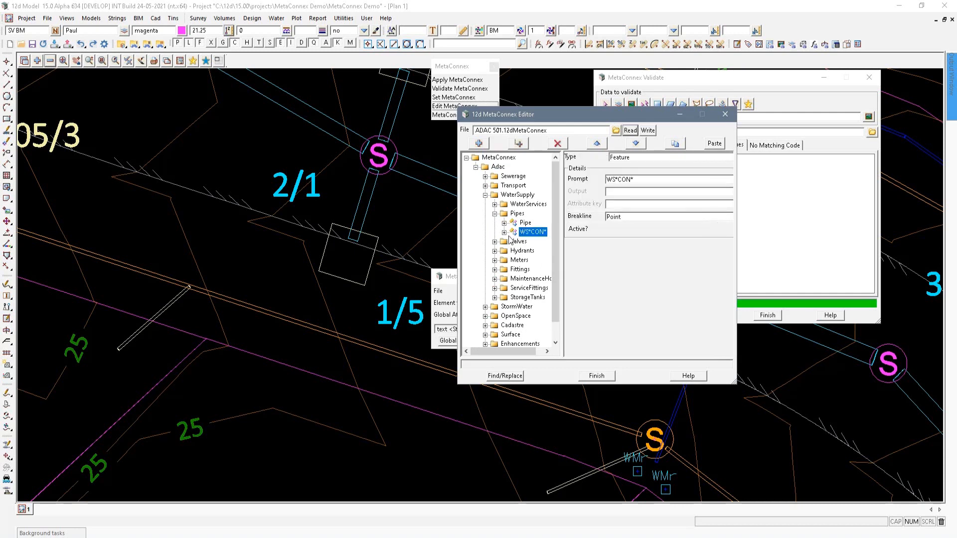
pyautogui.click(505, 232)
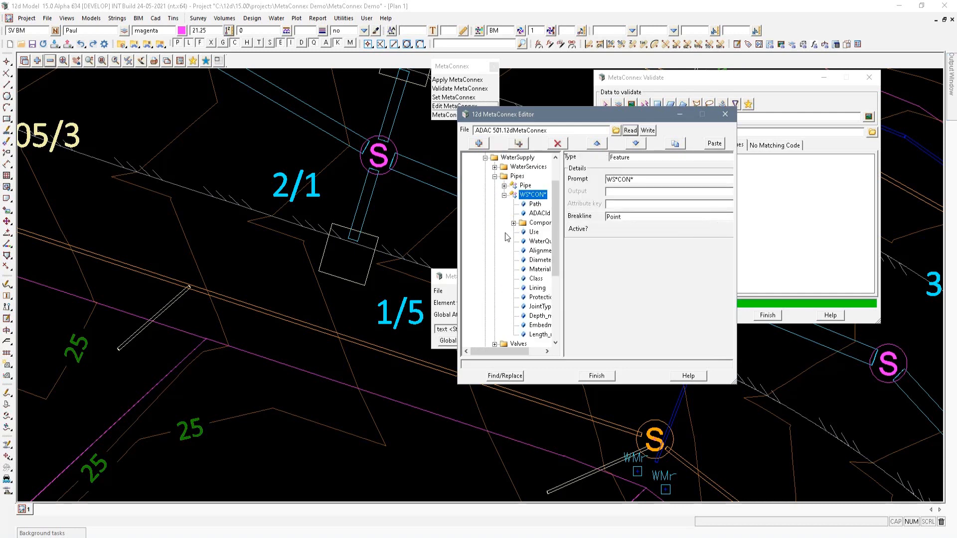
pyautogui.click(541, 317)
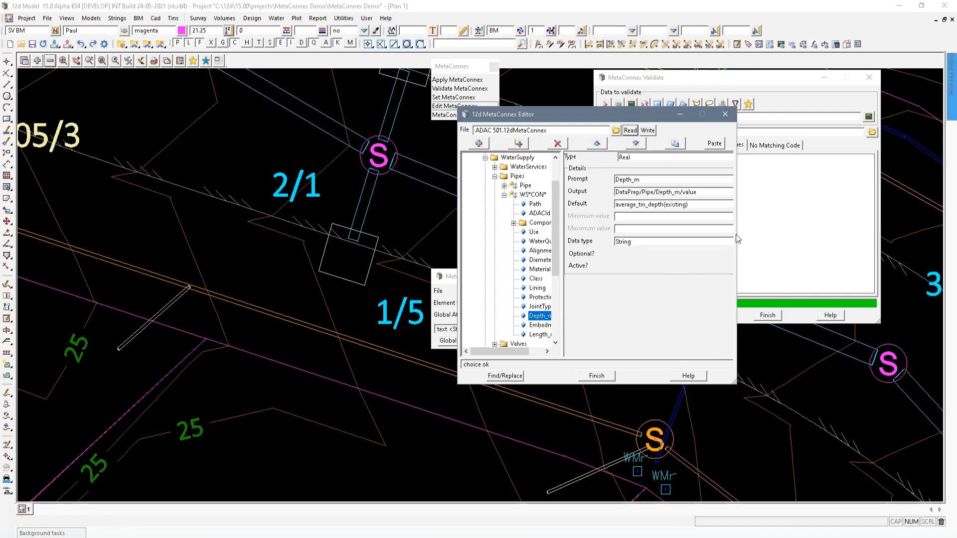
# Set the minimum value of the WS*CON* Depth_m attribute to 0.5, overwrite the ADAC 501 file and close the editor
pyautogui.moveTo(739, 233); pyautogui.dragTo(851, 232)
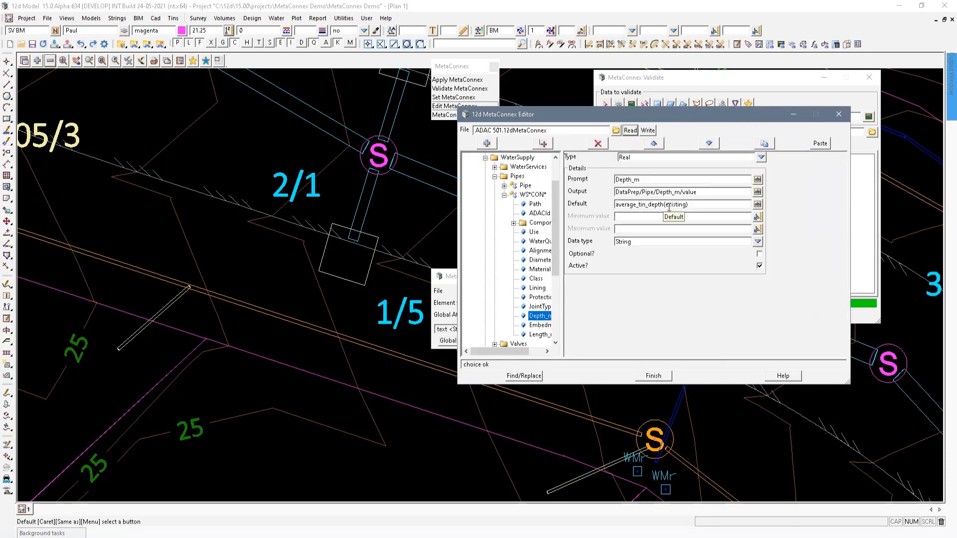
pyautogui.moveTo(669, 205); pyautogui.dragTo(689, 204)
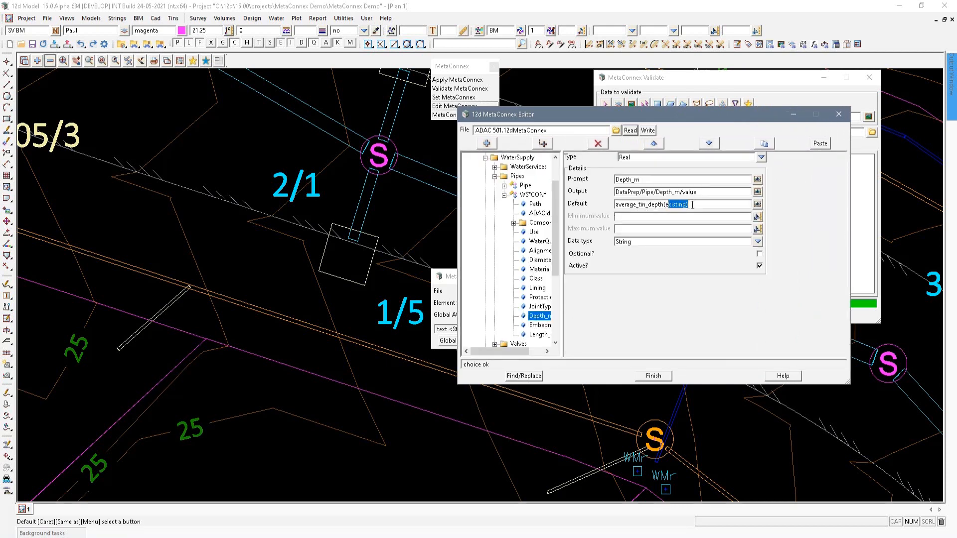
pyautogui.click(643, 218)
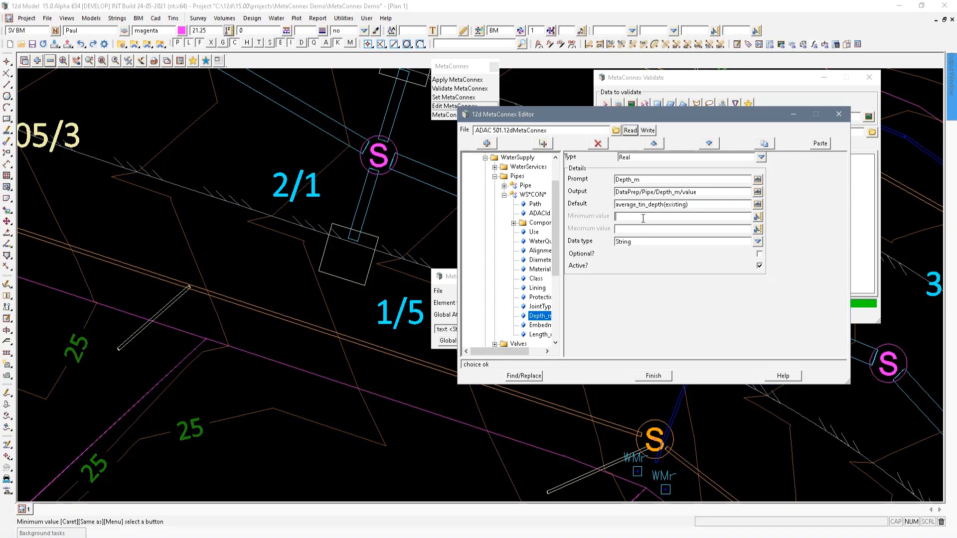
pyautogui.write('0.5')
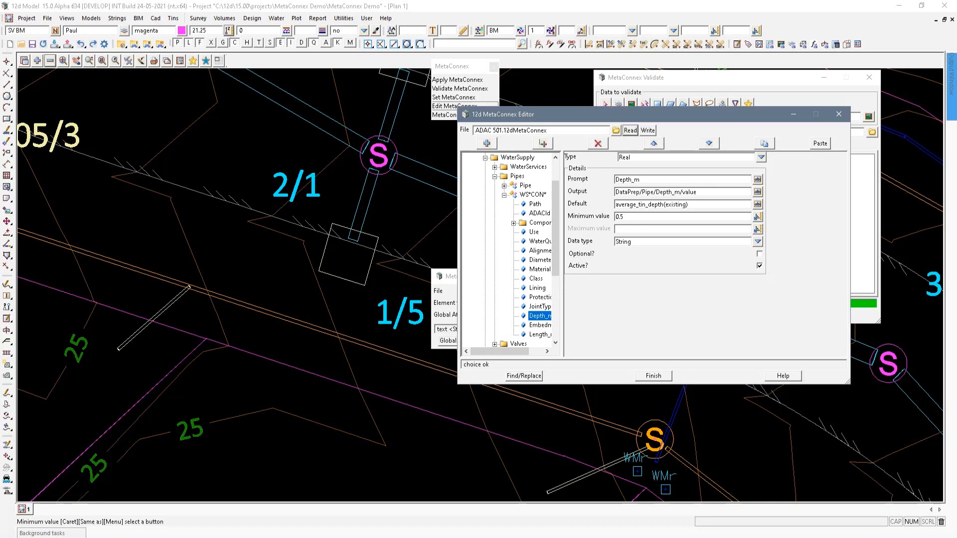
pyautogui.click(648, 130)
pyautogui.click(456, 296)
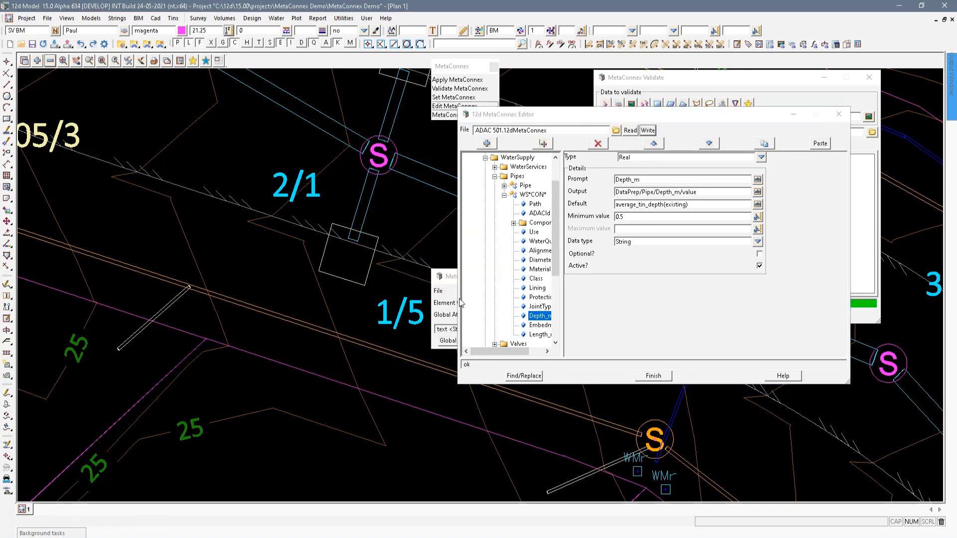
pyautogui.click(658, 378)
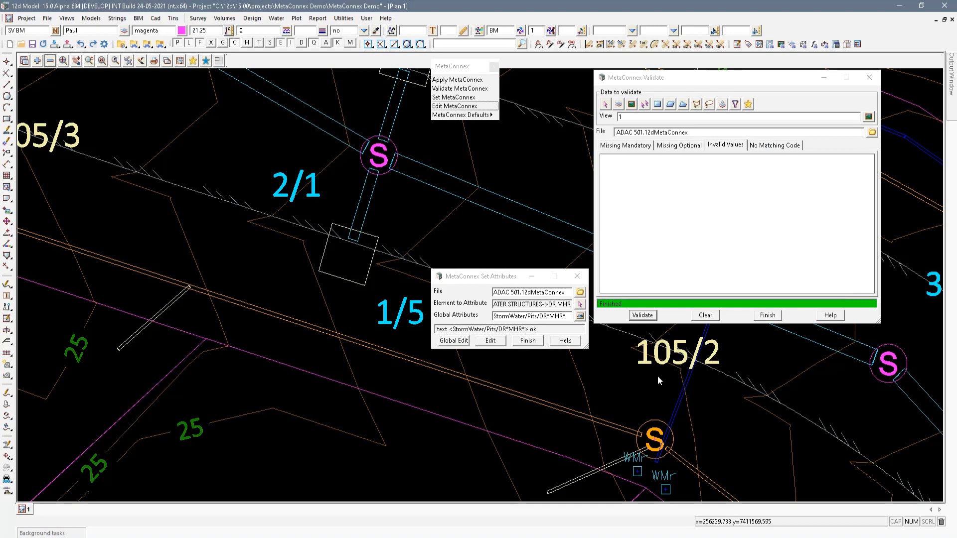
# Reopen the ADAC 501 file in the MetaConnex editor and expand the attributes of WaterSupply/Pipes/WS*CON*
pyautogui.click(445, 107)
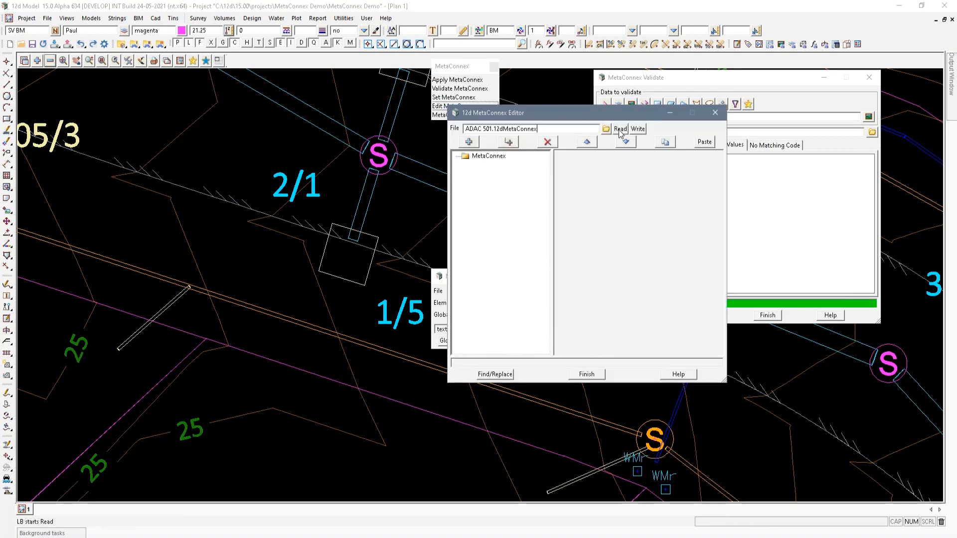
pyautogui.click(466, 166)
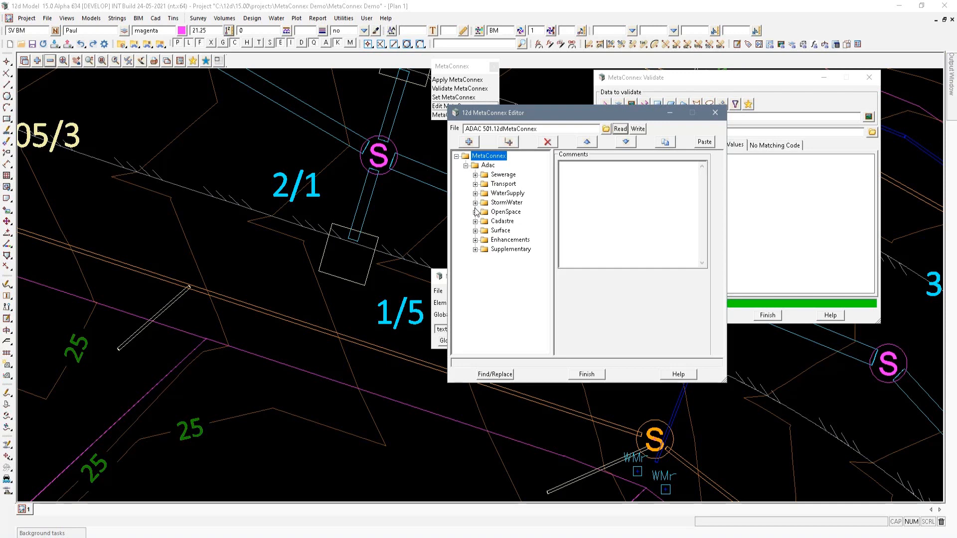
pyautogui.click(475, 194)
pyautogui.click(484, 212)
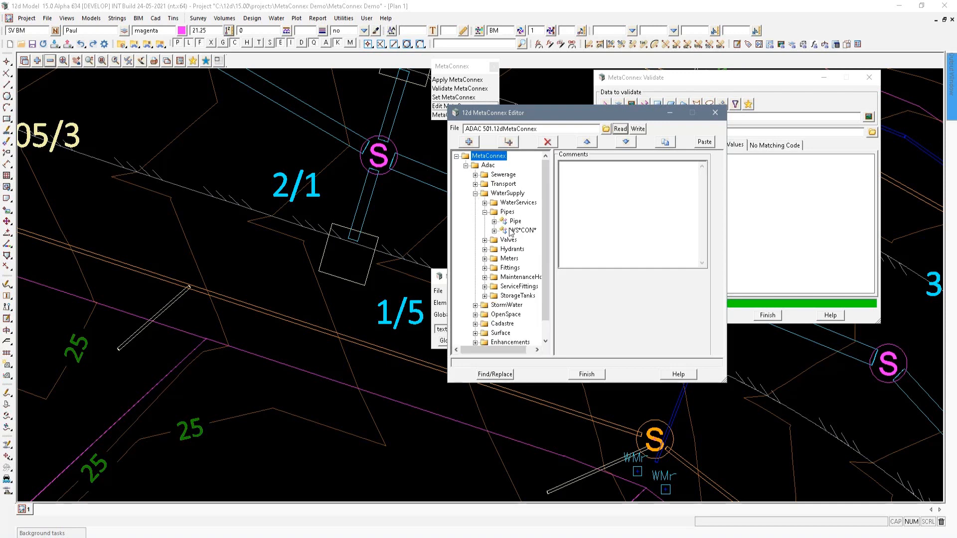
pyautogui.click(511, 231)
pyautogui.click(494, 231)
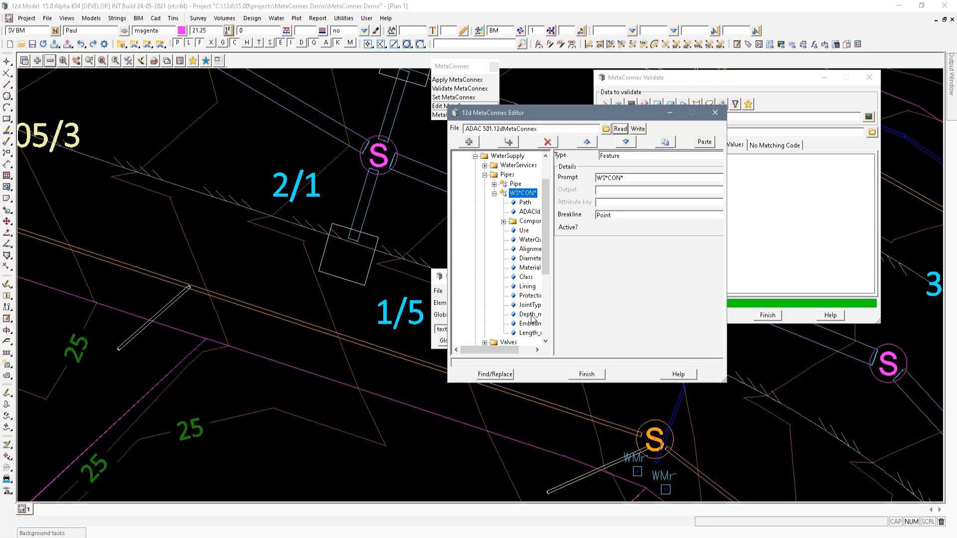
# Set the minimum value of Depth_m to 0.6, overwrite the ADAC 501 file and move the editor aside
pyautogui.click(531, 314)
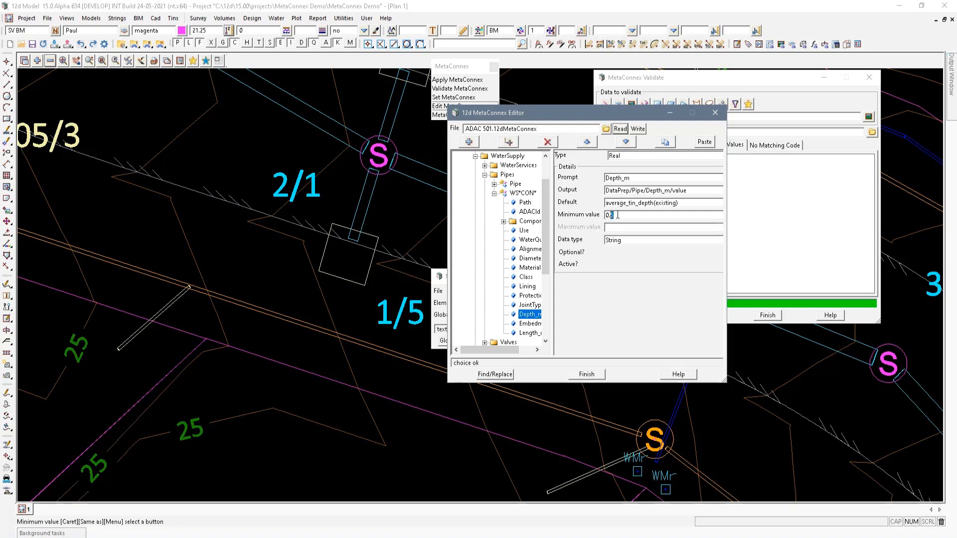
pyautogui.click(638, 131)
pyautogui.click(457, 294)
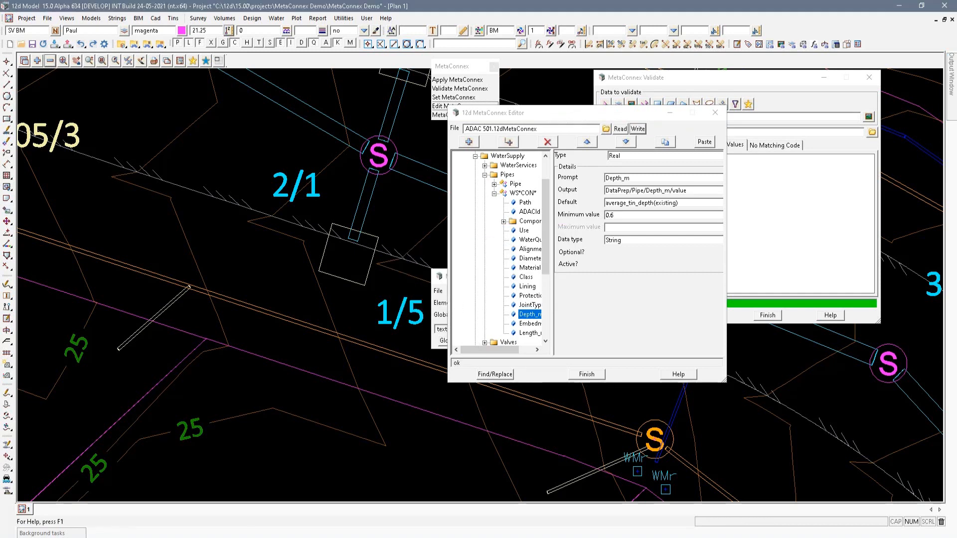
pyautogui.moveTo(509, 119); pyautogui.dragTo(0, 167)
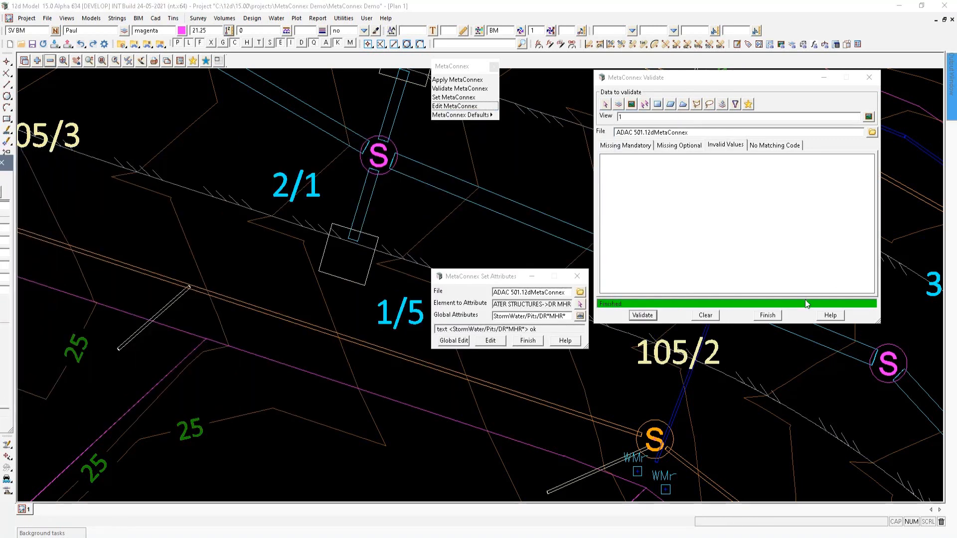
# Revalidate view 1 and locate the first two WS CON 150 PVC strings listed with invalid Depth_m values in the plan
pyautogui.click(642, 316)
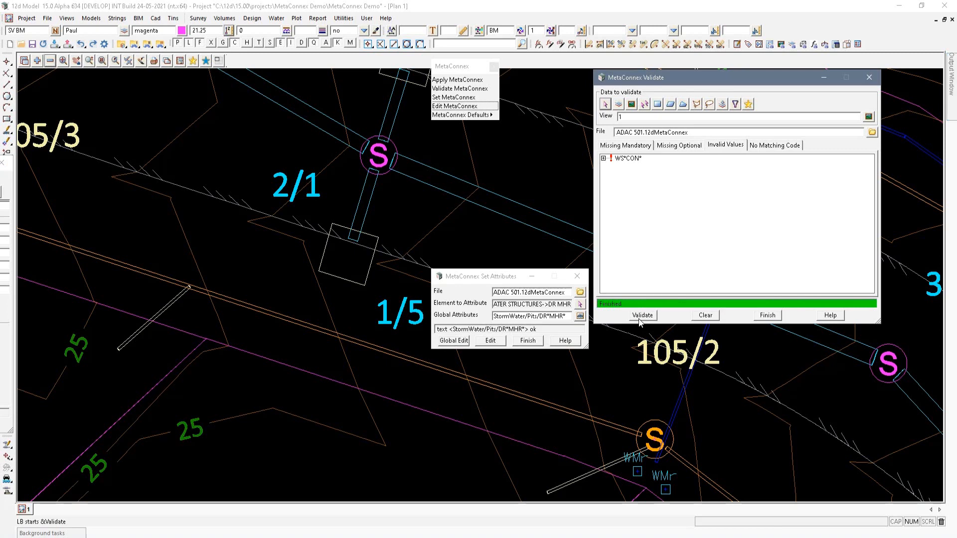
pyautogui.click(604, 159)
pyautogui.click(616, 166)
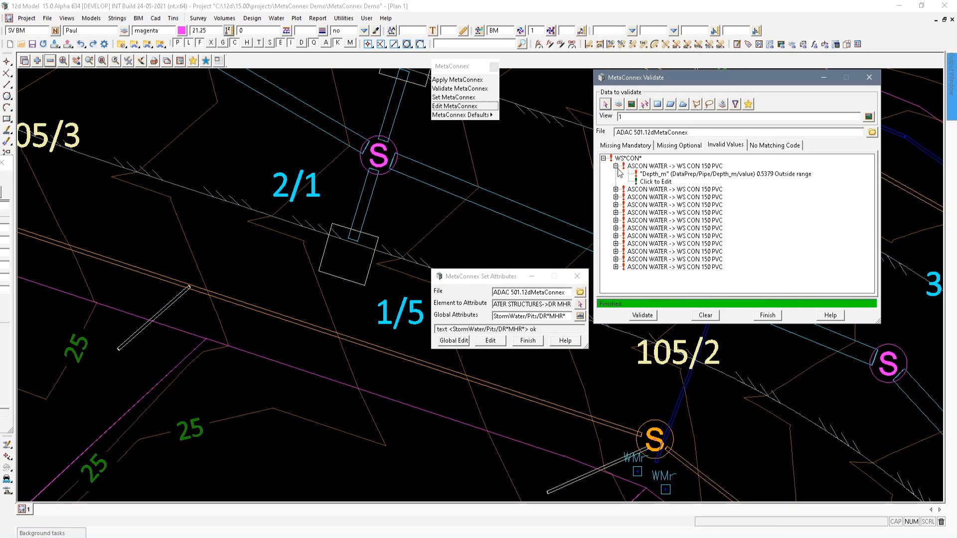
pyautogui.click(664, 175)
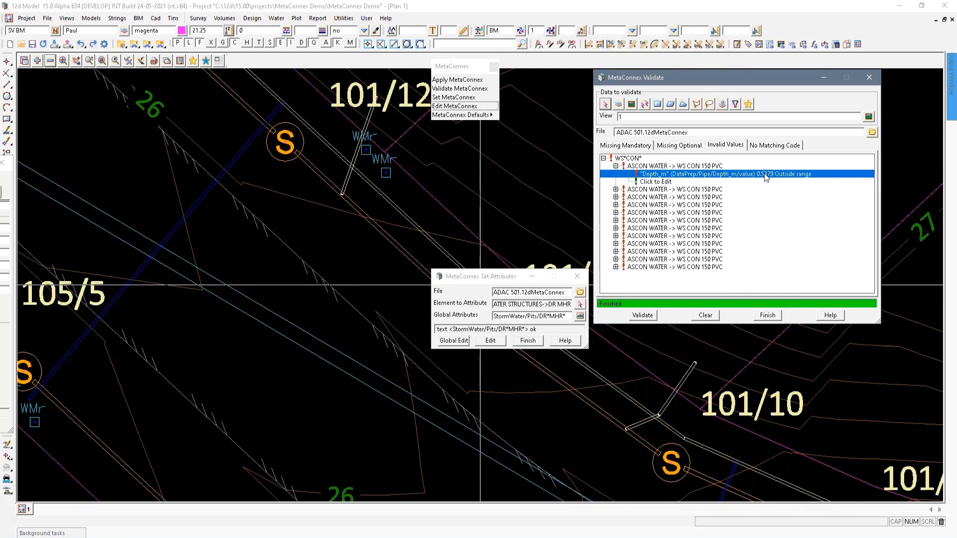
pyautogui.click(616, 190)
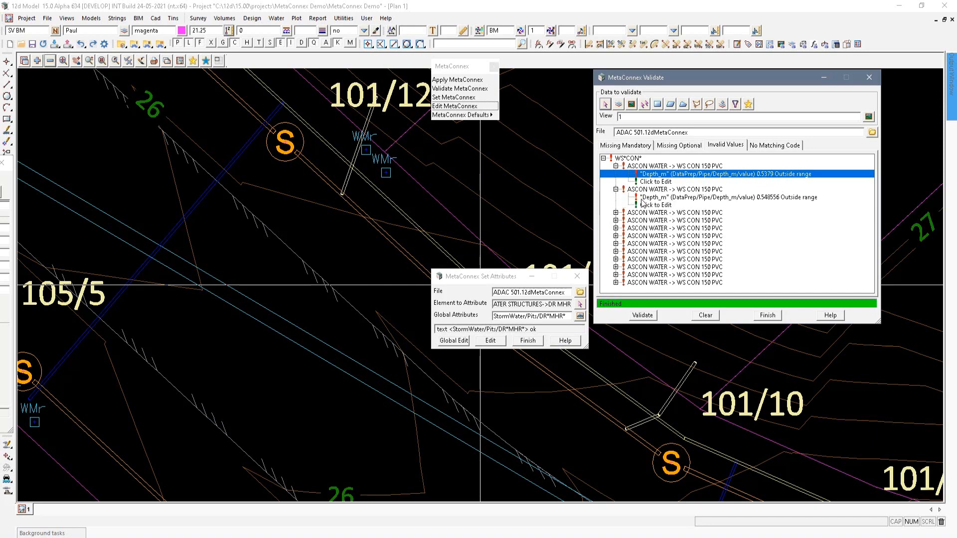
pyautogui.click(654, 199)
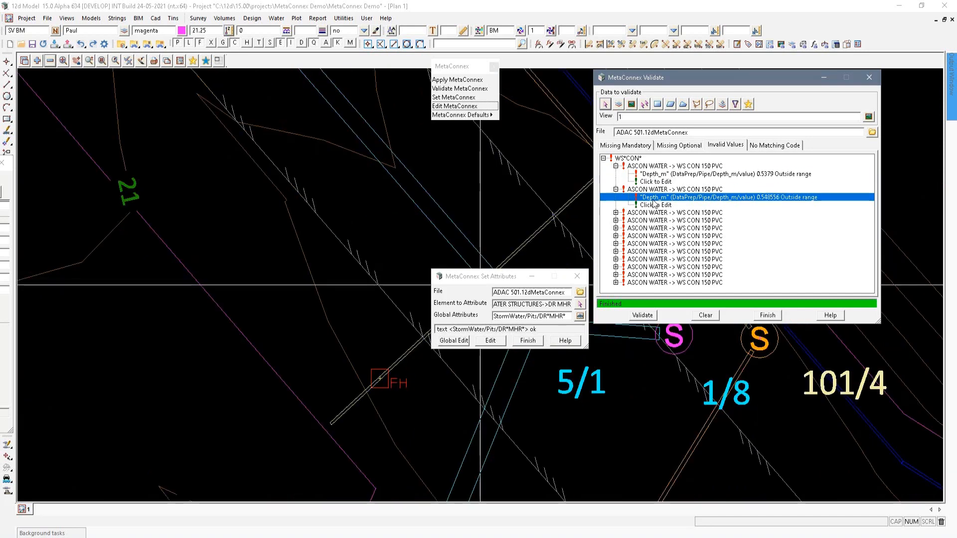
pyautogui.click(617, 189)
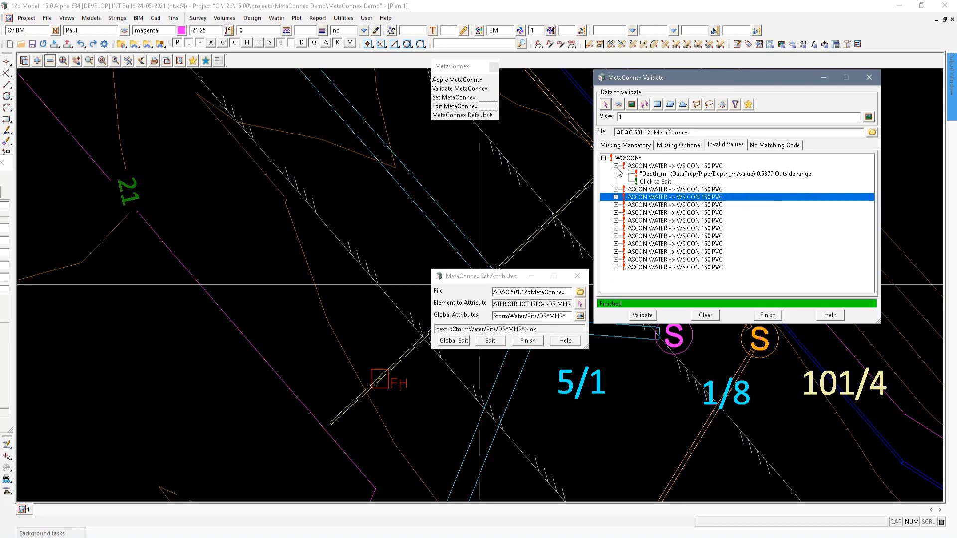
pyautogui.click(616, 166)
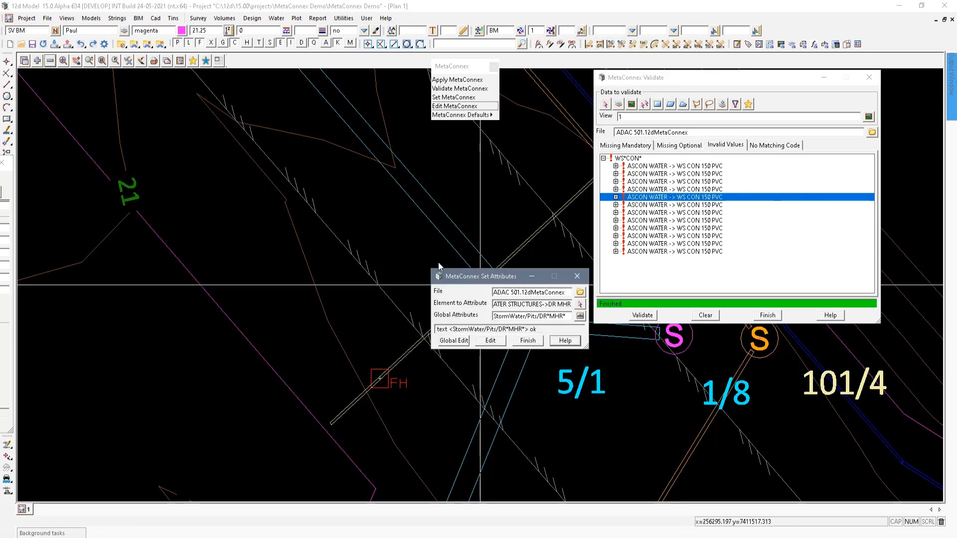
pyautogui.moveTo(477, 274); pyautogui.dragTo(224, 182)
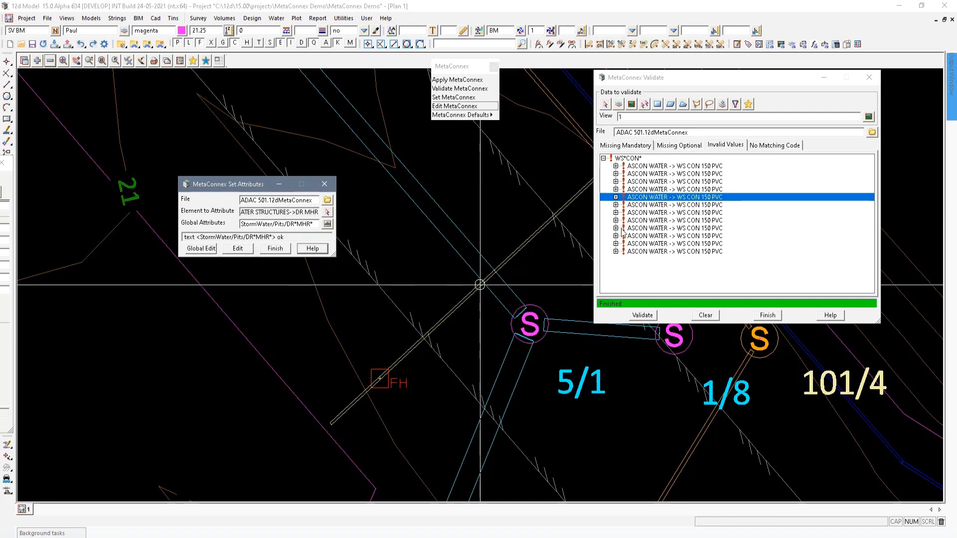
# Add the ASCON STORMWATER LINTELS model to view 1, revalidate and locate the string without a matching code
pyautogui.click(787, 145)
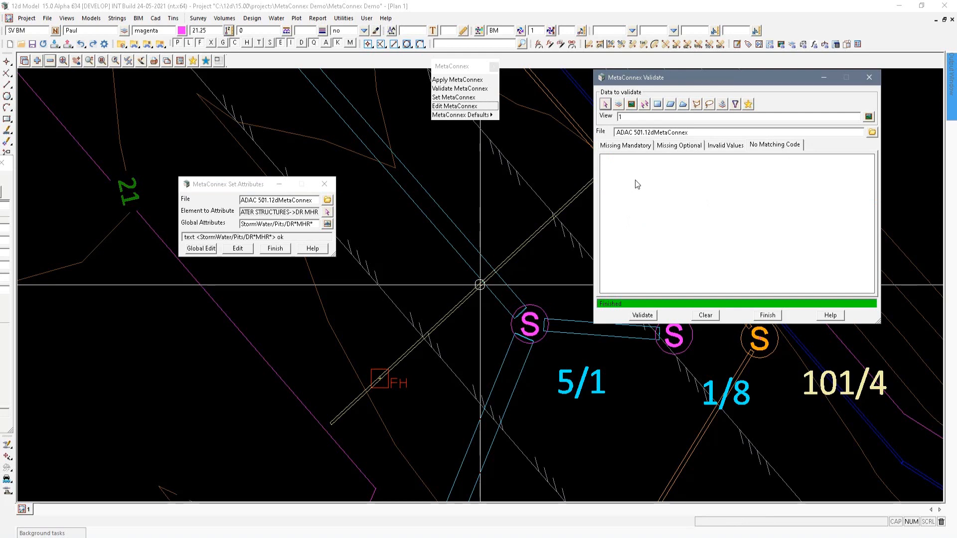
pyautogui.click(37, 60)
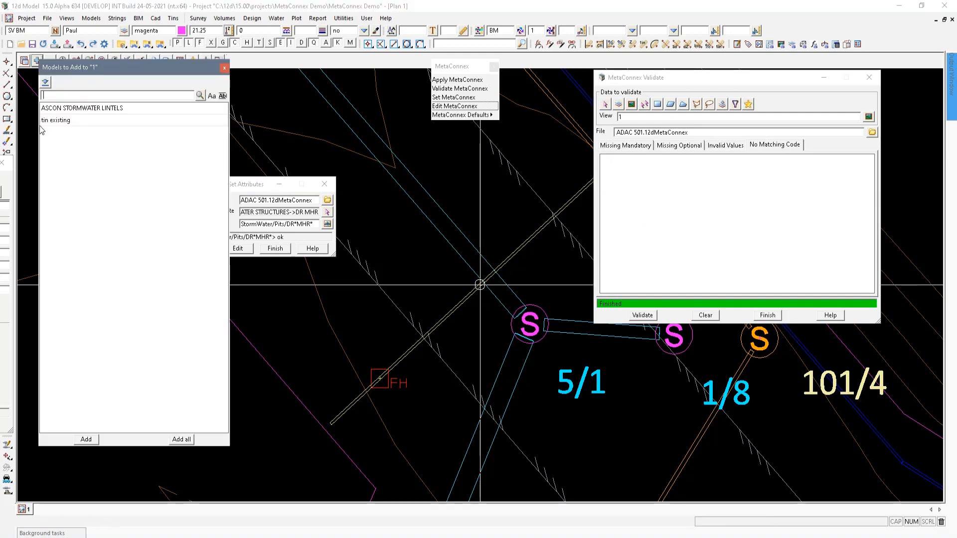
pyautogui.doubleClick(61, 107)
pyautogui.click(642, 316)
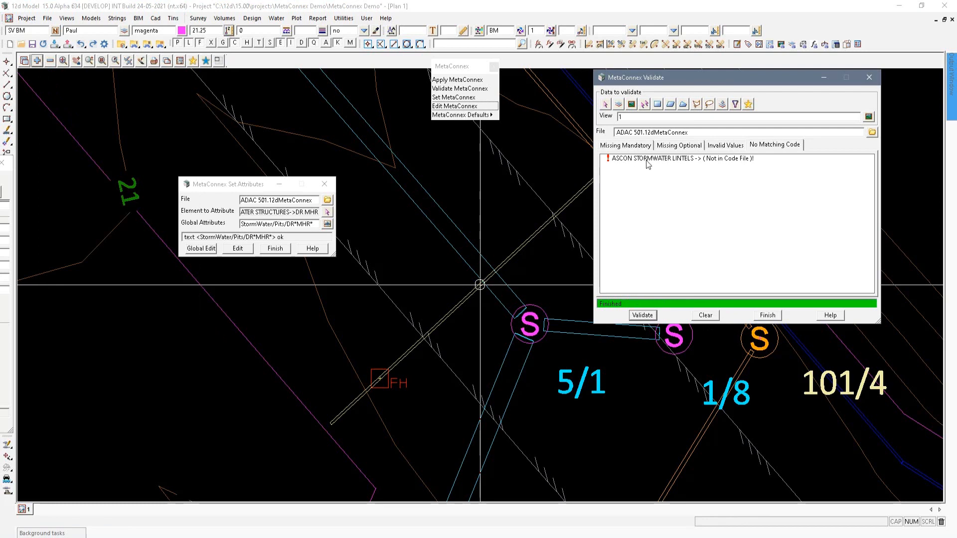
pyautogui.click(647, 159)
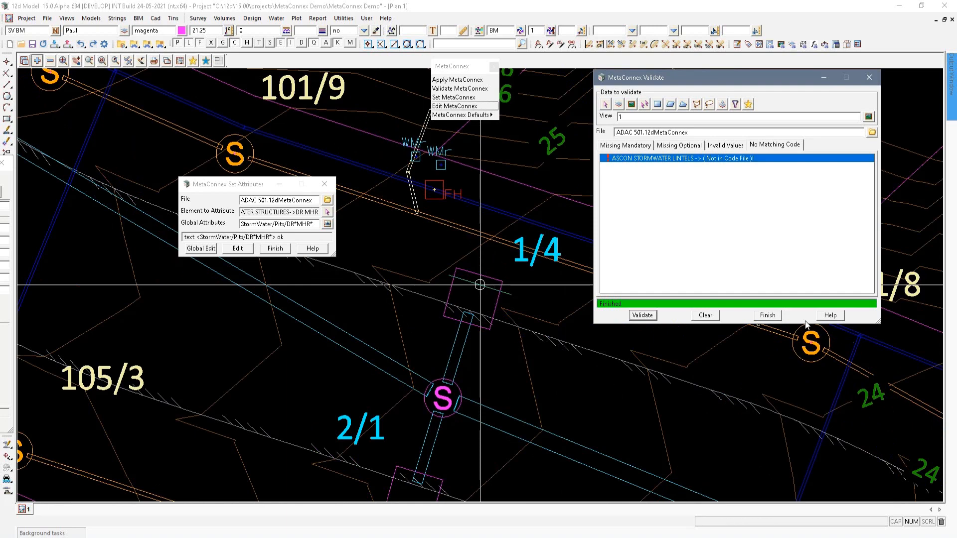
# Close the MetaConnex Validate and Set Attributes dialogs and move the MetaConnex menu clear of the subdivision plan
pyautogui.click(768, 315)
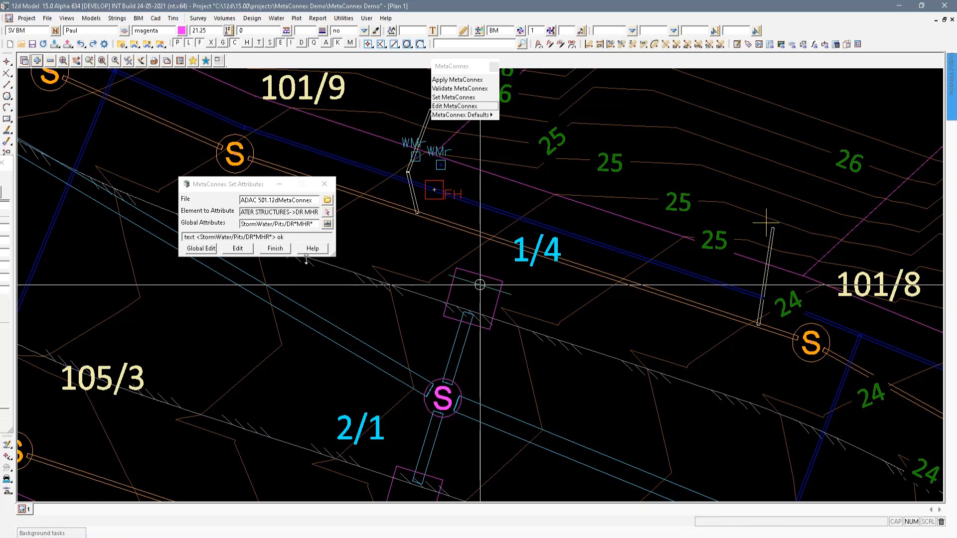
pyautogui.click(276, 249)
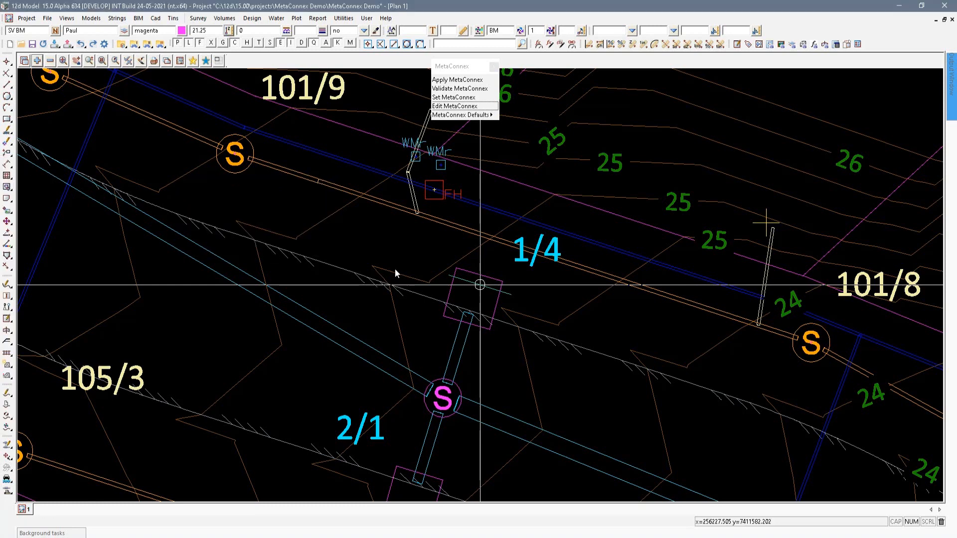
pyautogui.moveTo(477, 69); pyautogui.dragTo(603, 66)
pyautogui.scroll(-2, 234, 227)
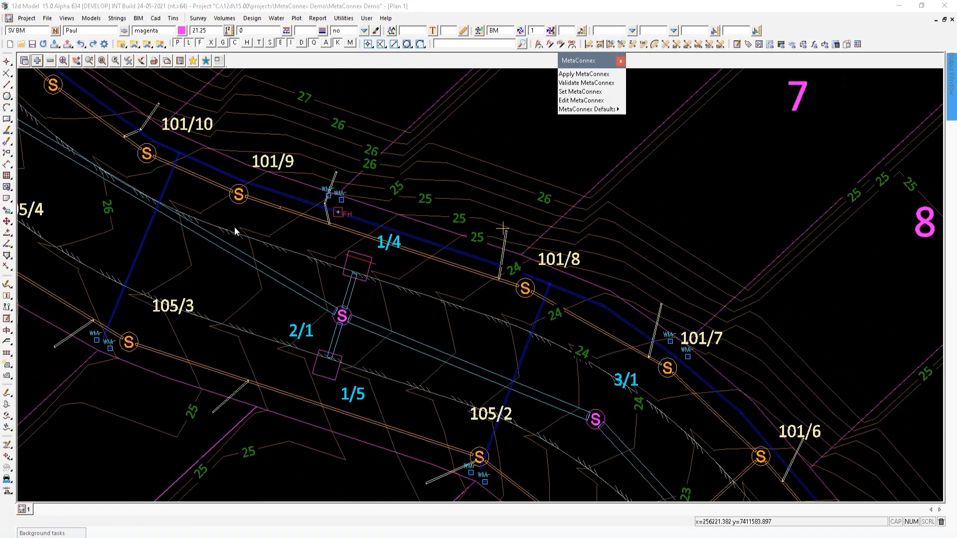
pyautogui.scroll(-2, 235, 226)
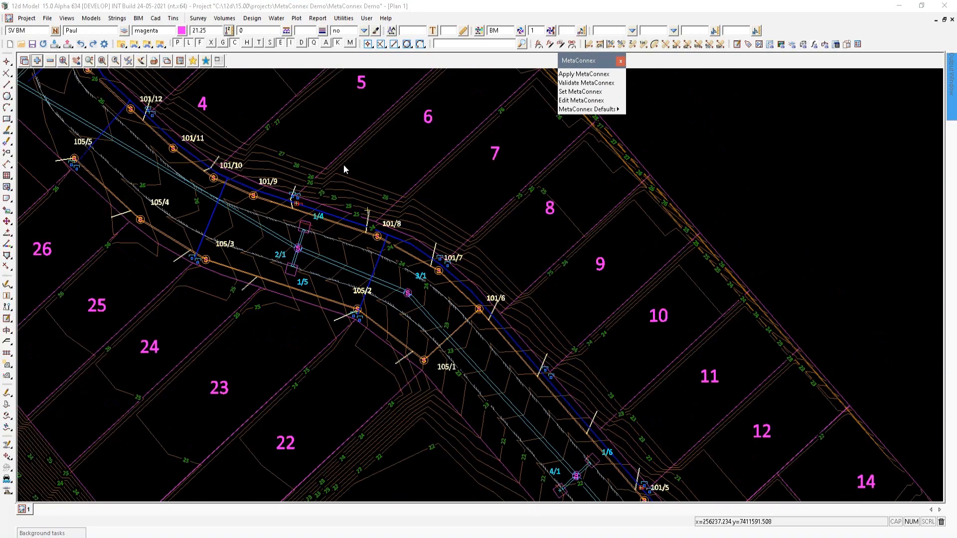
# Bring up the ADAC and User Adac menus beside the subdivision plan and run Setup for Adac
pyautogui.scroll(-1, 359, 168)
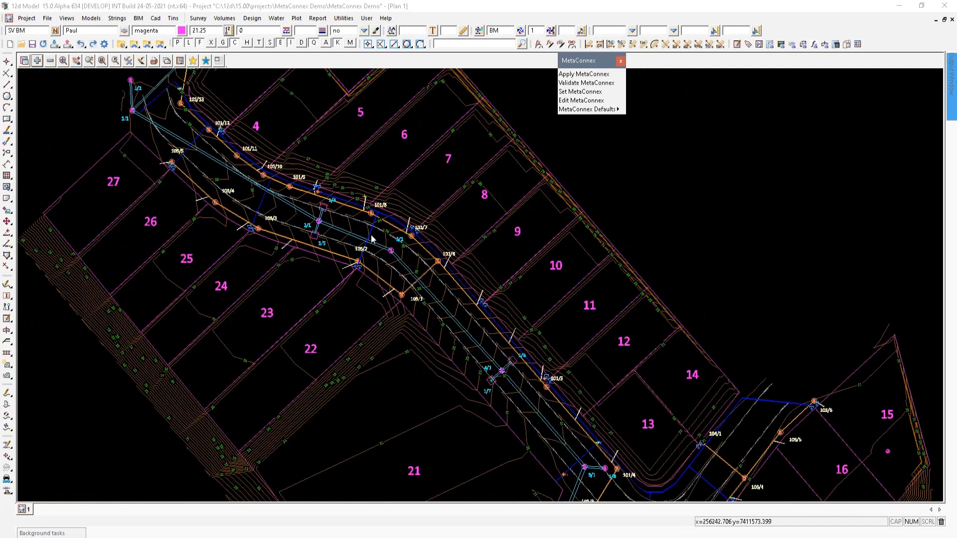
pyautogui.press('a')
pyautogui.moveTo(400, 236); pyautogui.dragTo(56, 99)
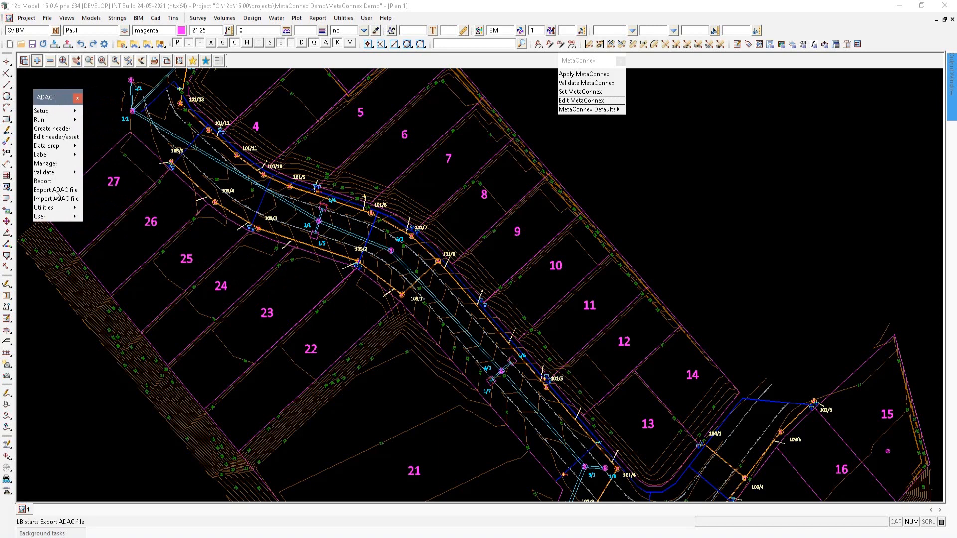
pyautogui.click(55, 216)
pyautogui.moveTo(98, 220); pyautogui.dragTo(58, 240)
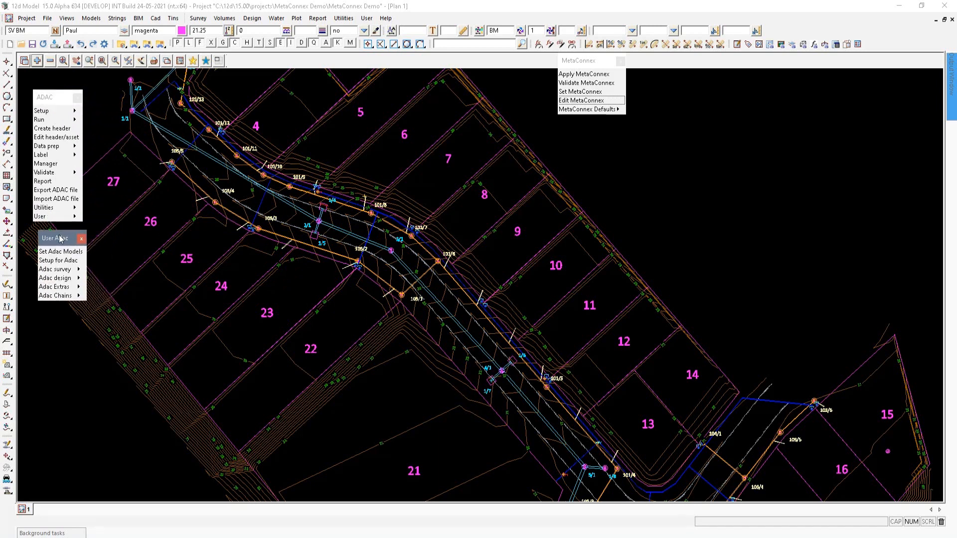
pyautogui.click(63, 261)
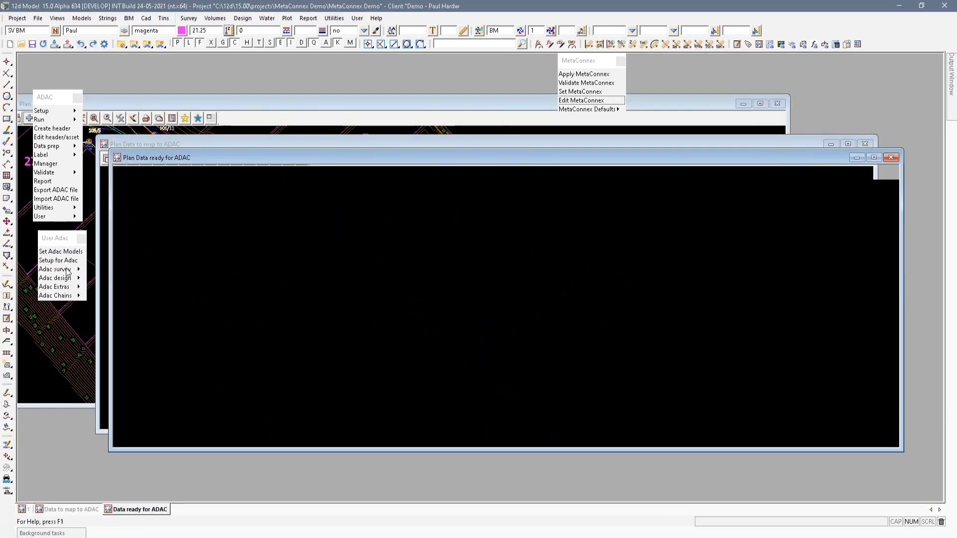
# Tile the Data to map to ADAC and Data ready for ADAC views side by side and move the MetaConnex menu aside
pyautogui.click(313, 171)
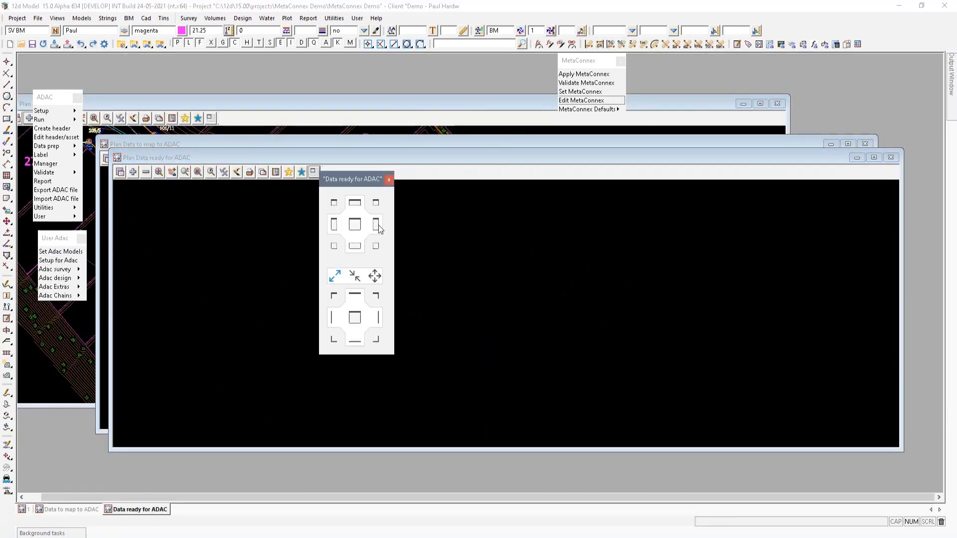
pyautogui.click(375, 224)
pyautogui.click(300, 158)
pyautogui.click(322, 213)
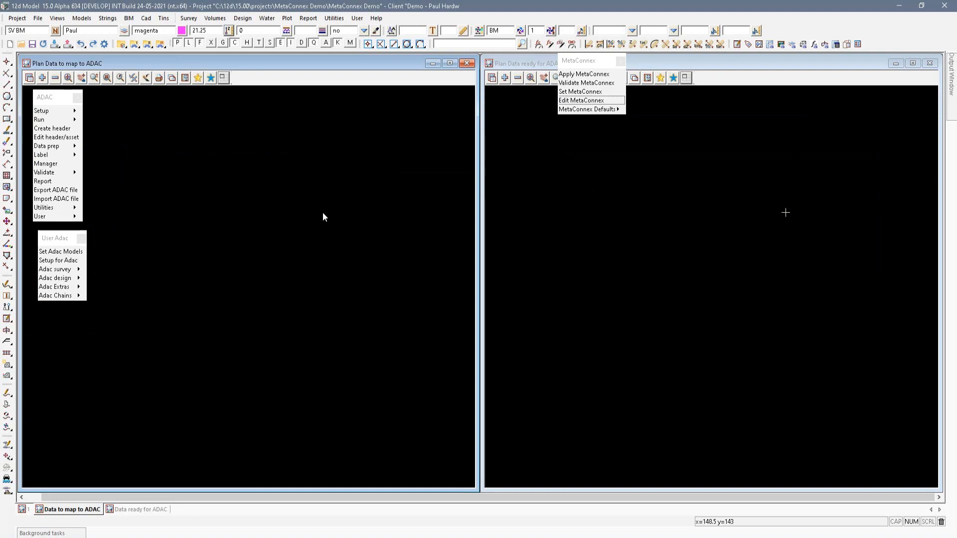
pyautogui.moveTo(584, 60); pyautogui.dragTo(793, 62)
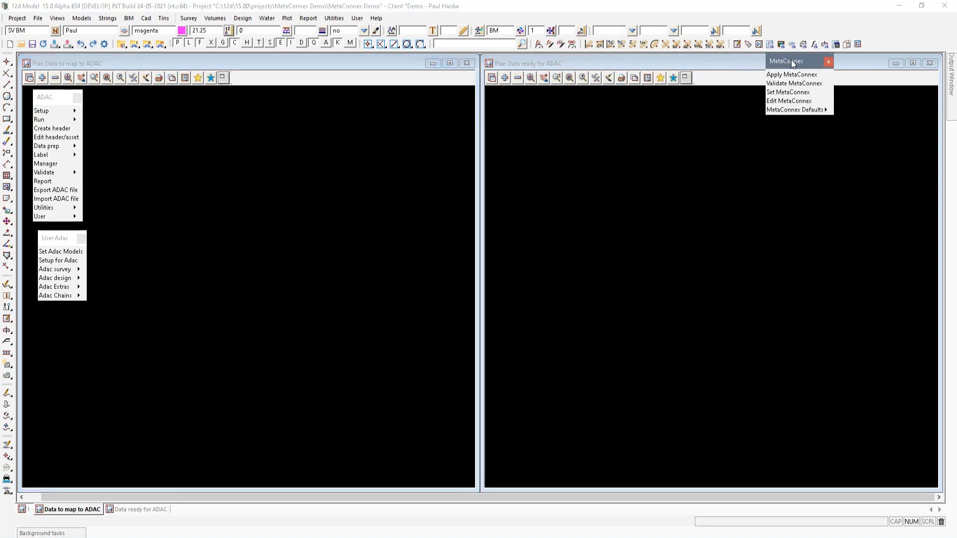
# Add the models from ASCON CONTOURS through SURVEY MARKS to the Data to map to ADAC view and run the Adac 5.0 chain
pyautogui.click(41, 78)
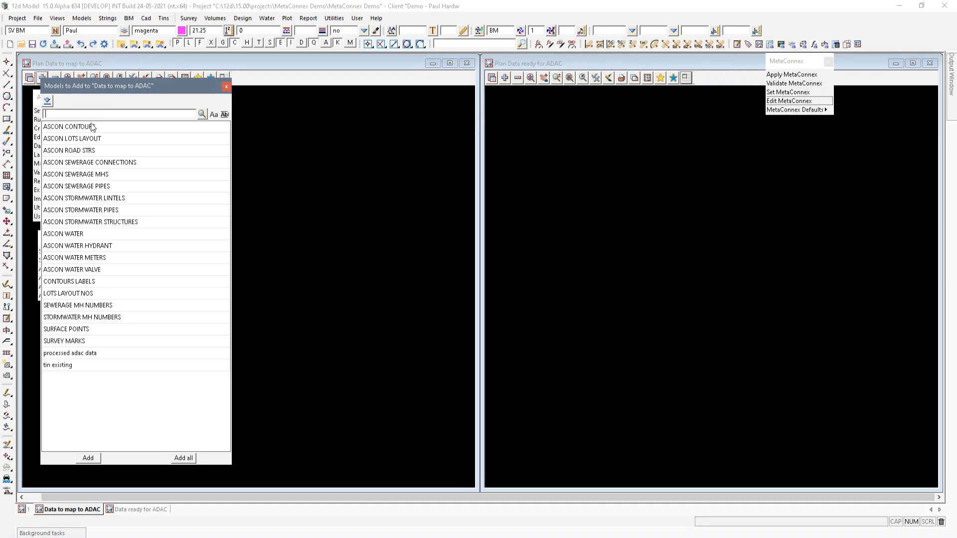
pyautogui.moveTo(92, 128); pyautogui.dragTo(120, 347)
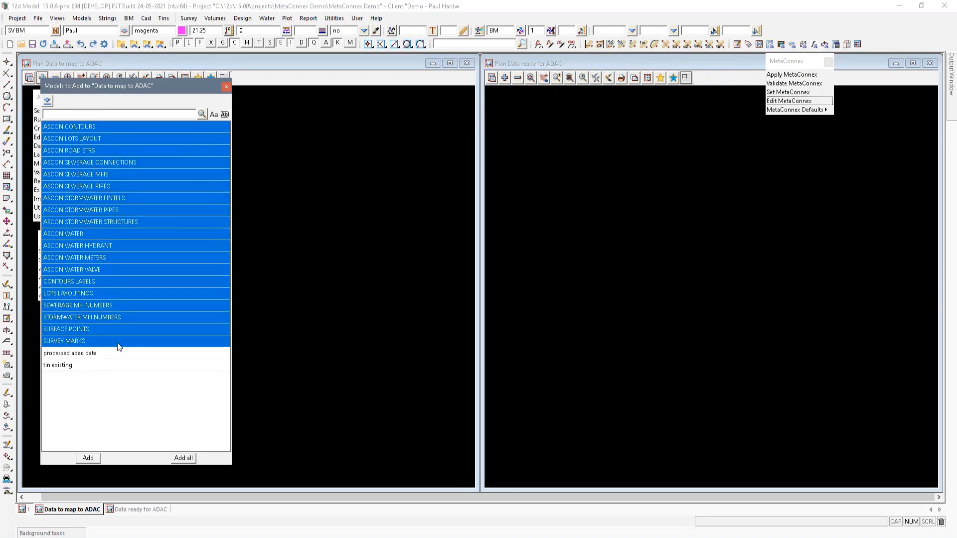
pyautogui.click(97, 457)
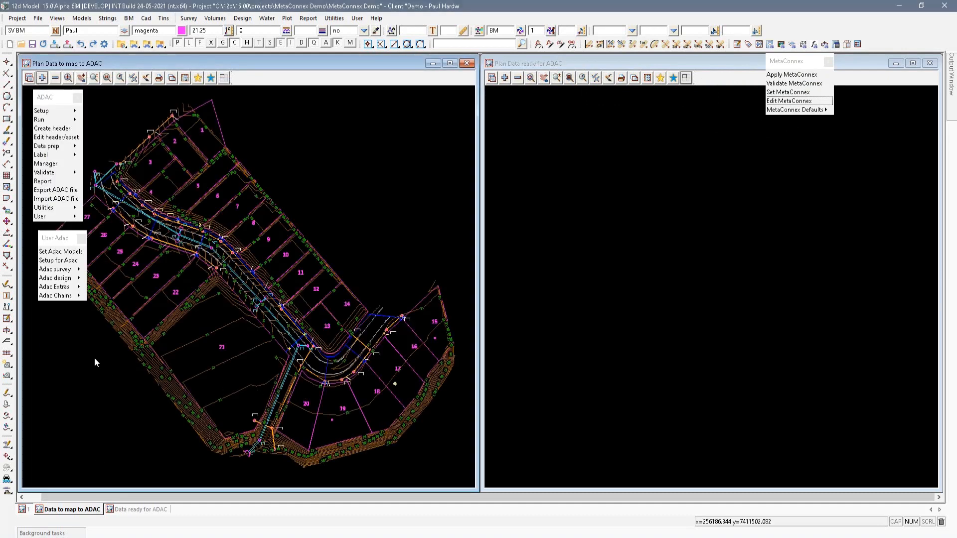
pyautogui.click(56, 295)
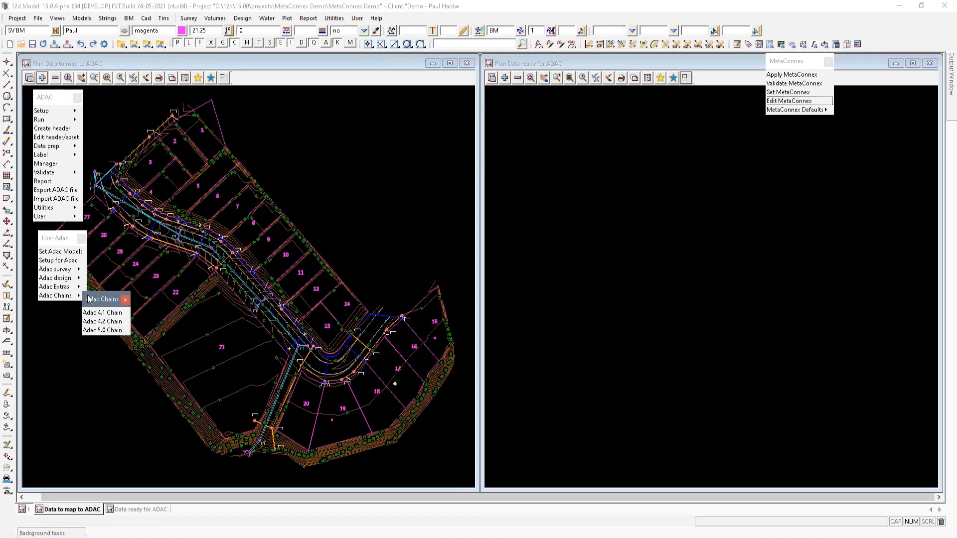
pyautogui.click(109, 331)
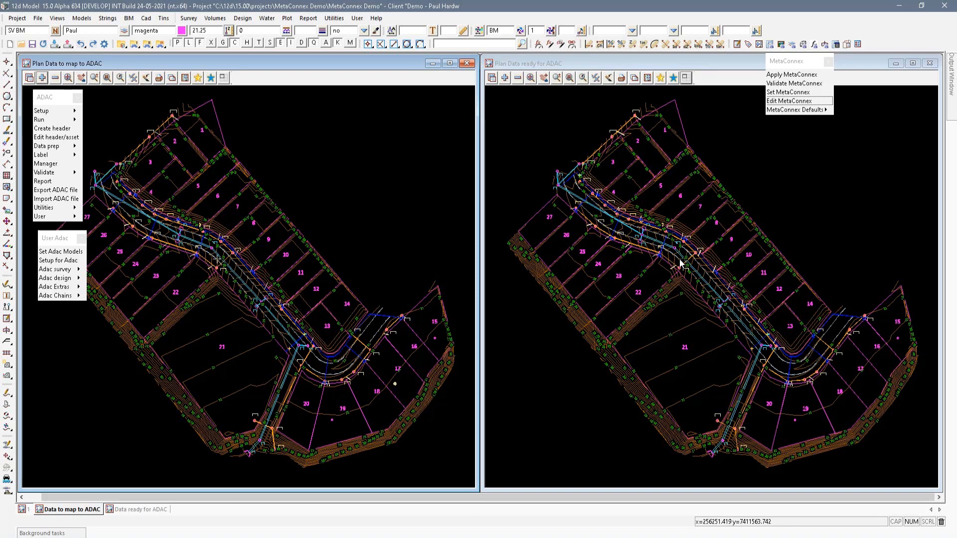
# Open the Adac Manager and load the assets of the processed adac data model
pyautogui.click(45, 165)
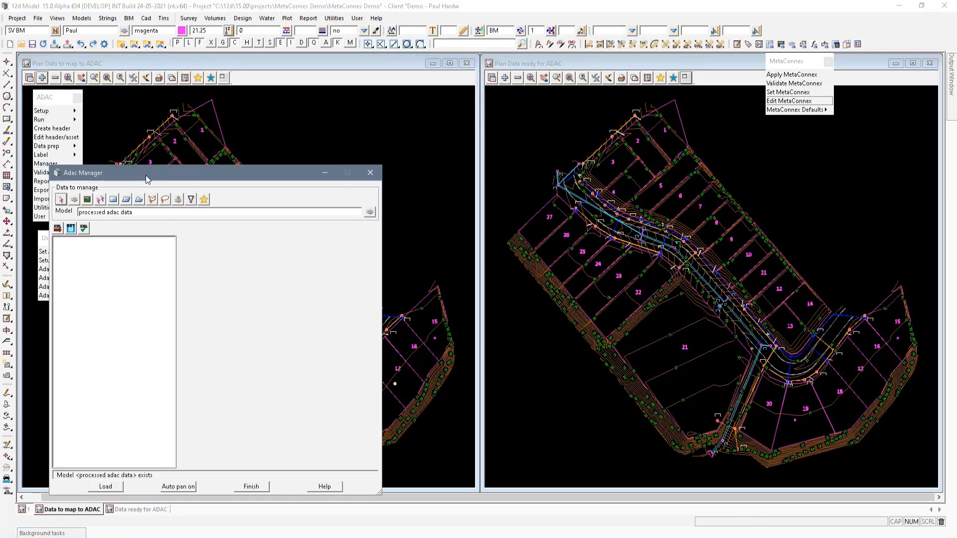
pyautogui.moveTo(145, 171); pyautogui.dragTo(307, 100)
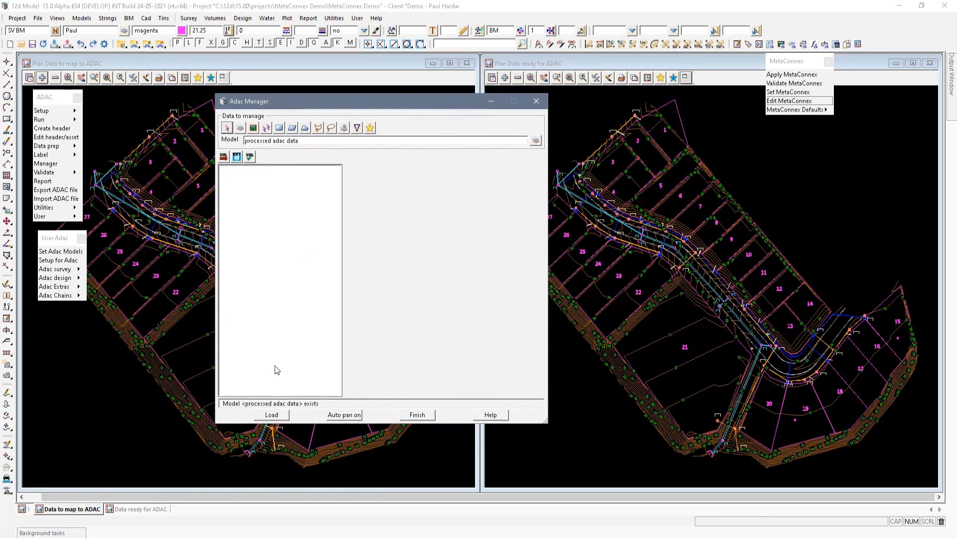
pyautogui.click(272, 416)
# Examine the sewerage maintenance hole MH 101/3, checking its surface level, invert level and MH number attributes
pyautogui.click(233, 180)
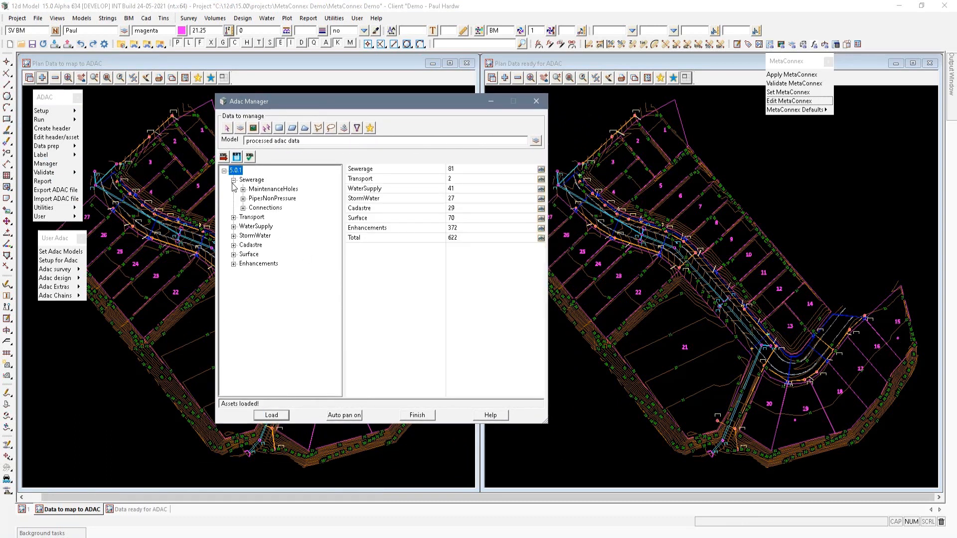
pyautogui.click(243, 189)
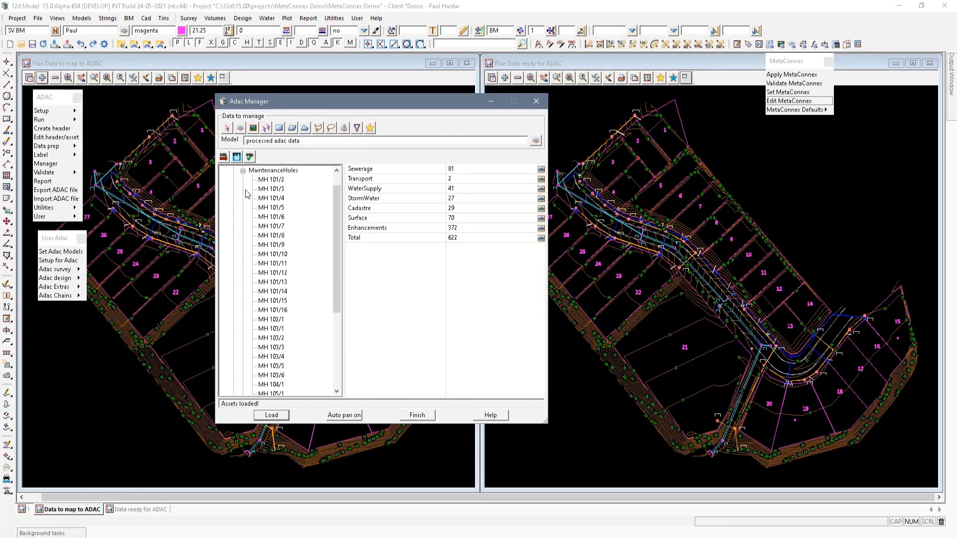
pyautogui.click(279, 181)
pyautogui.click(280, 189)
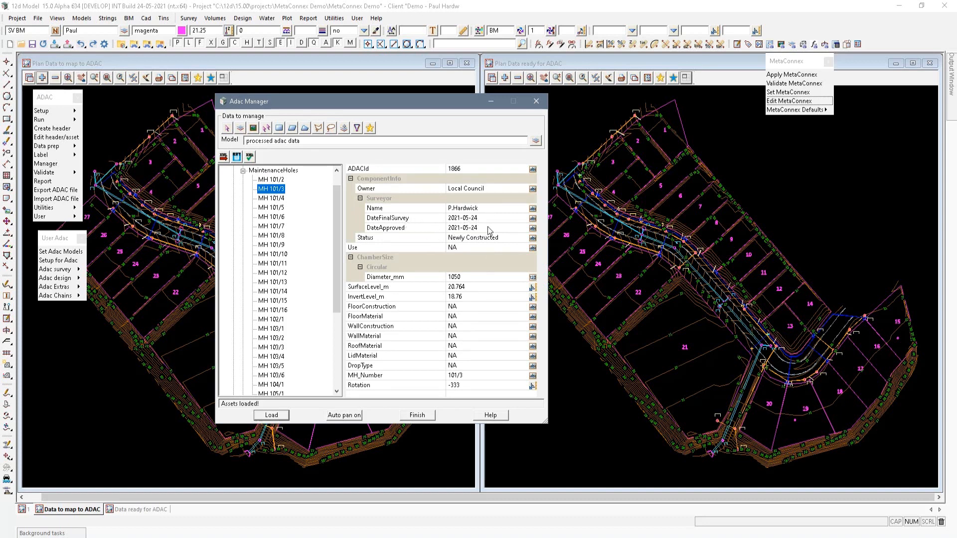
pyautogui.click(419, 279)
pyautogui.click(414, 290)
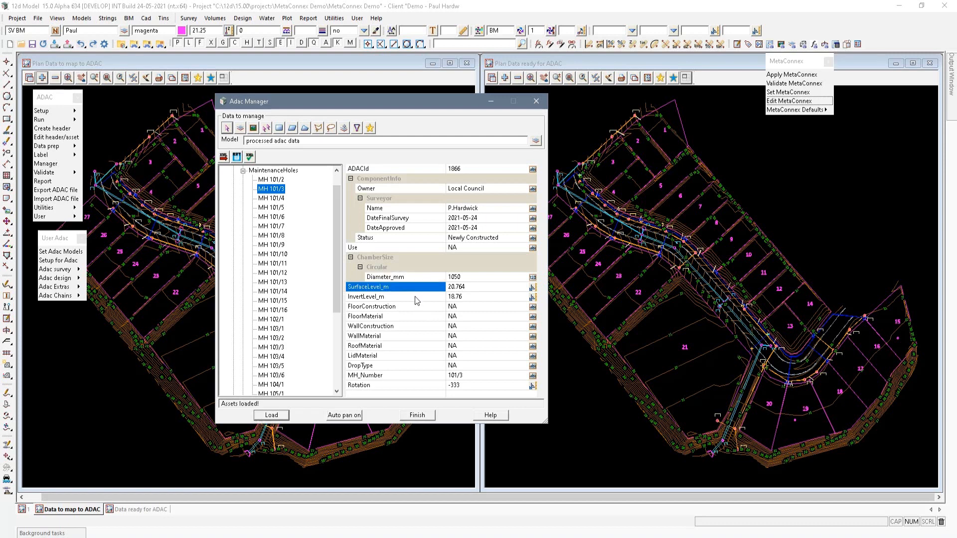
pyautogui.click(415, 299)
pyautogui.click(422, 376)
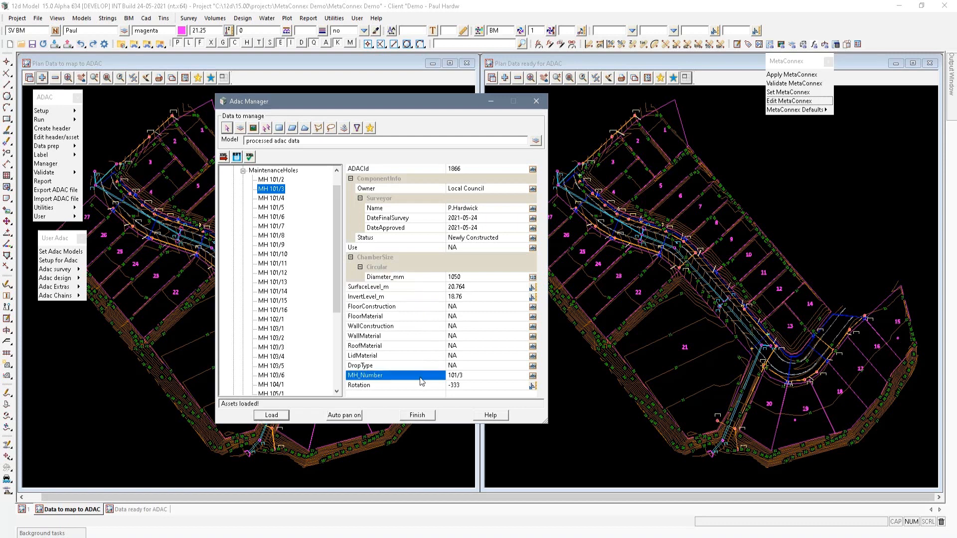
# Examine the first sewerage connection's length, chainage, offset, line number and distance attributes, and close the Adac Manager
pyautogui.click(244, 171)
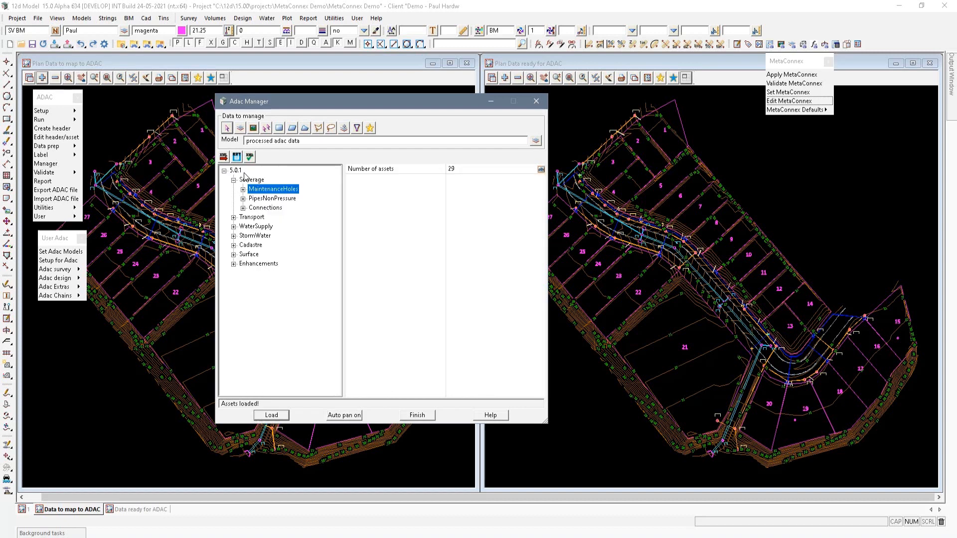
pyautogui.click(243, 208)
pyautogui.click(274, 180)
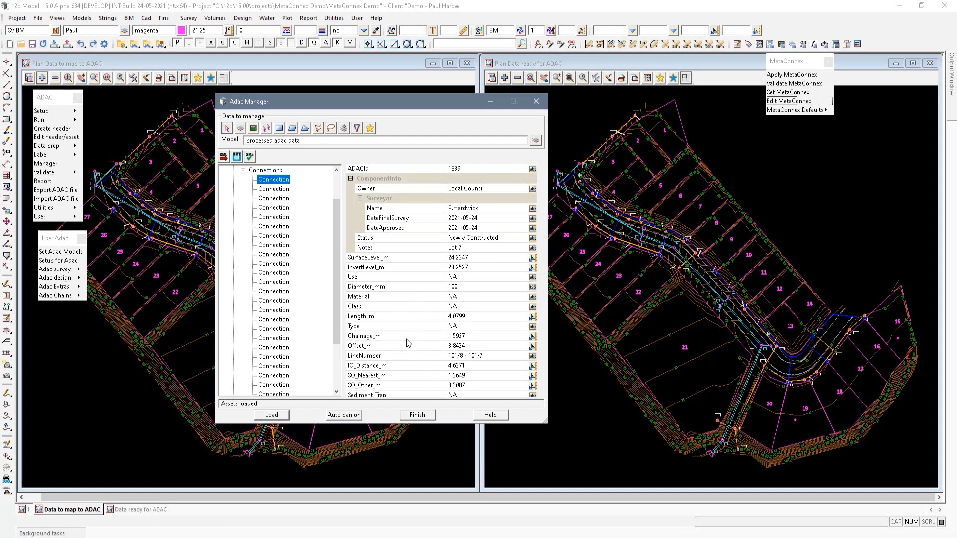
pyautogui.click(408, 318)
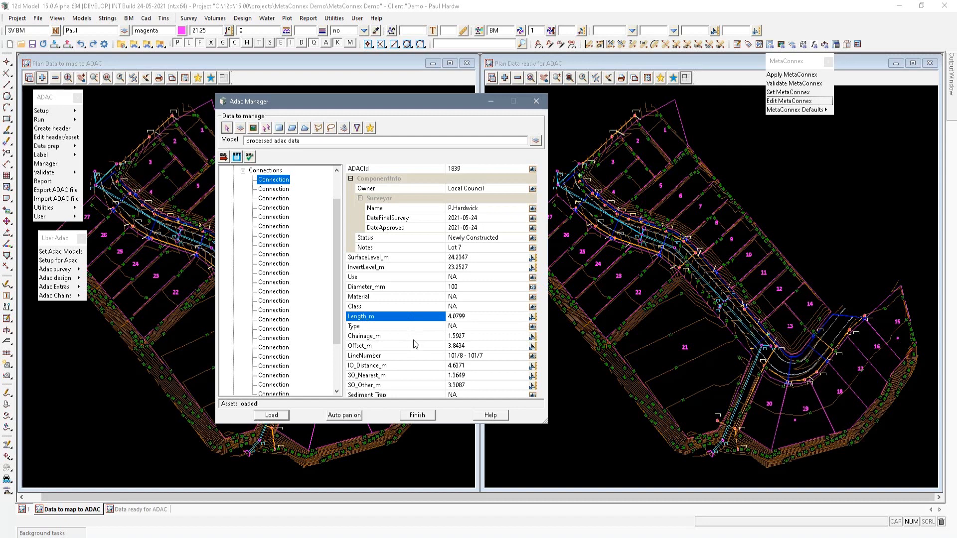
pyautogui.click(413, 337)
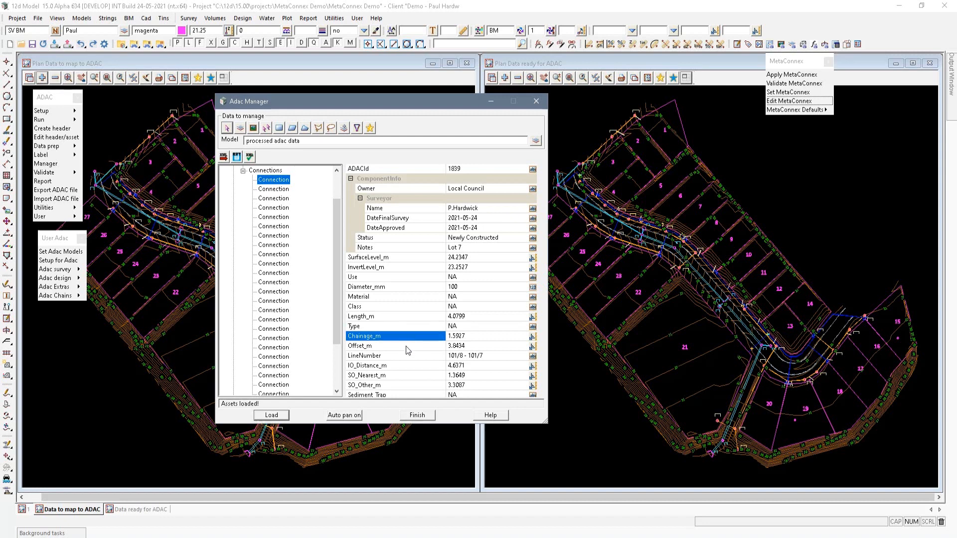
pyautogui.click(406, 347)
pyautogui.click(406, 357)
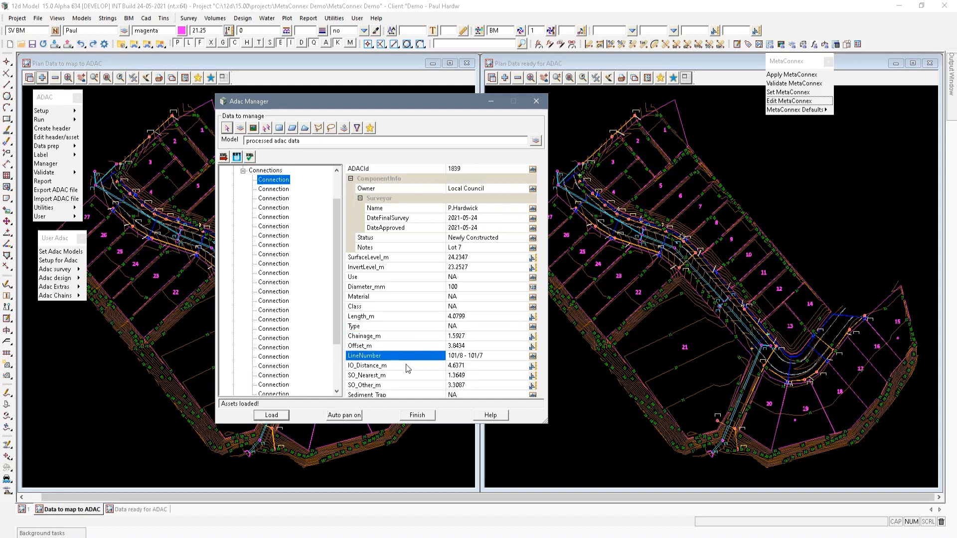
pyautogui.click(406, 366)
pyautogui.click(407, 376)
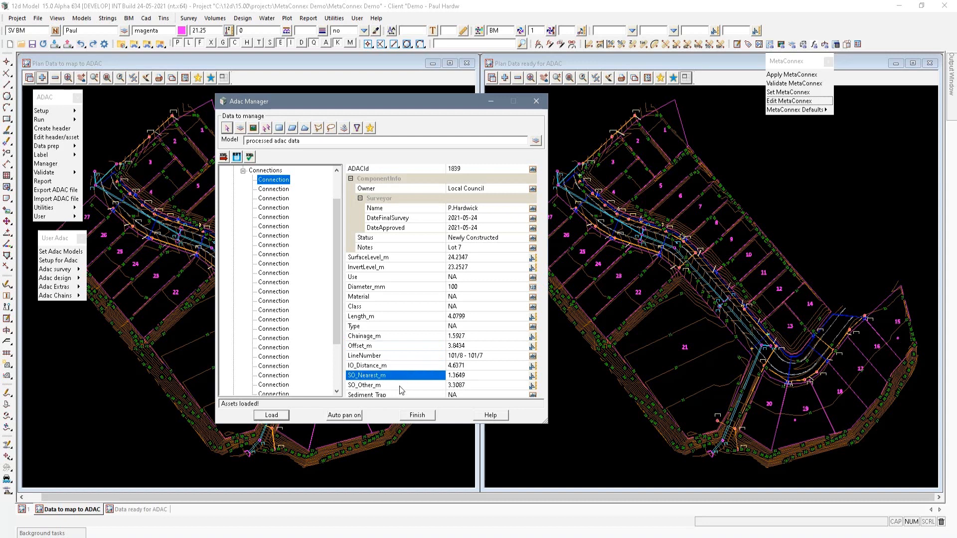
pyautogui.scroll(-1, 401, 331)
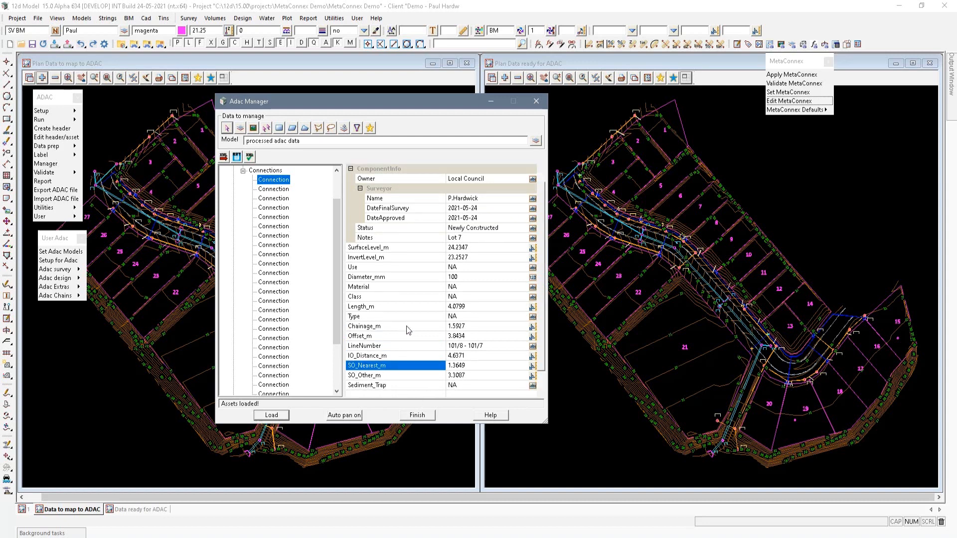
pyautogui.click(416, 416)
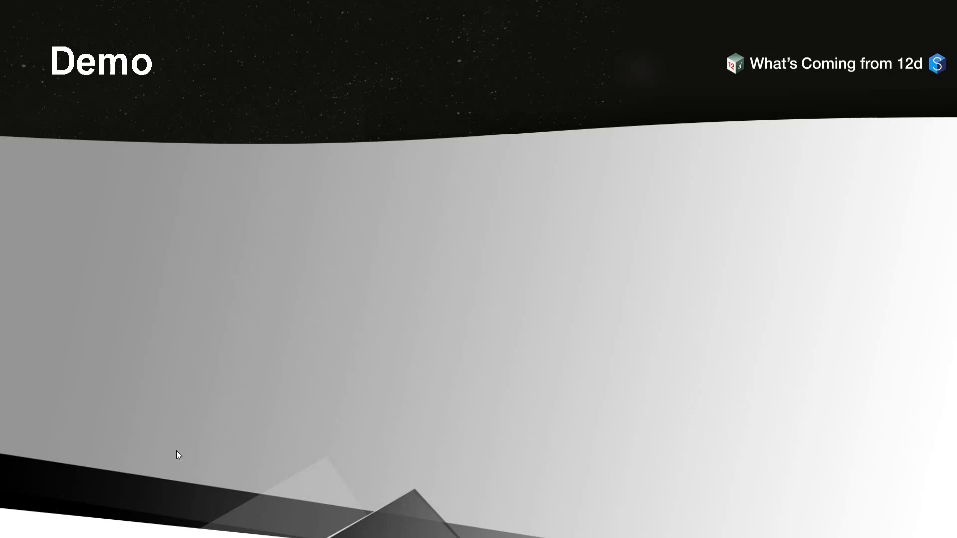
pyautogui.press('super+Tab')
pyautogui.click(201, 154)
pyautogui.hotkey('alt', 'Tab')
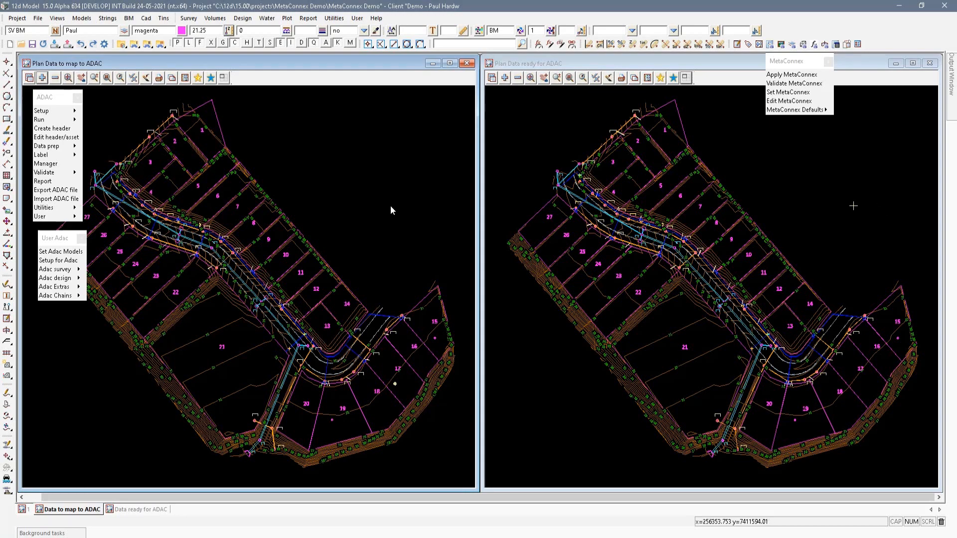
# Examine the sewer line, house connections and water fittings between manholes 101/7 and 101/5 in the Data to map to ADAC view
pyautogui.scroll(5, 329, 245)
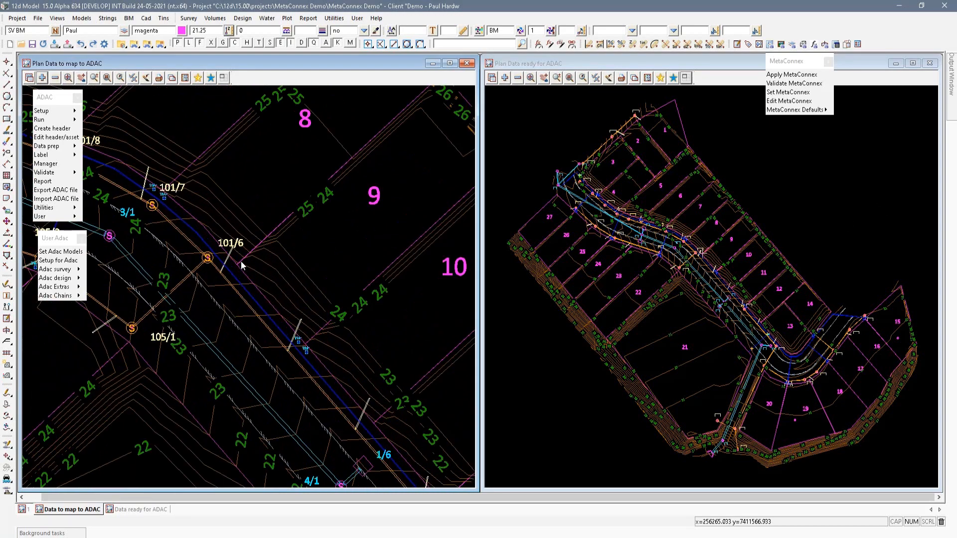
pyautogui.scroll(4, 241, 265)
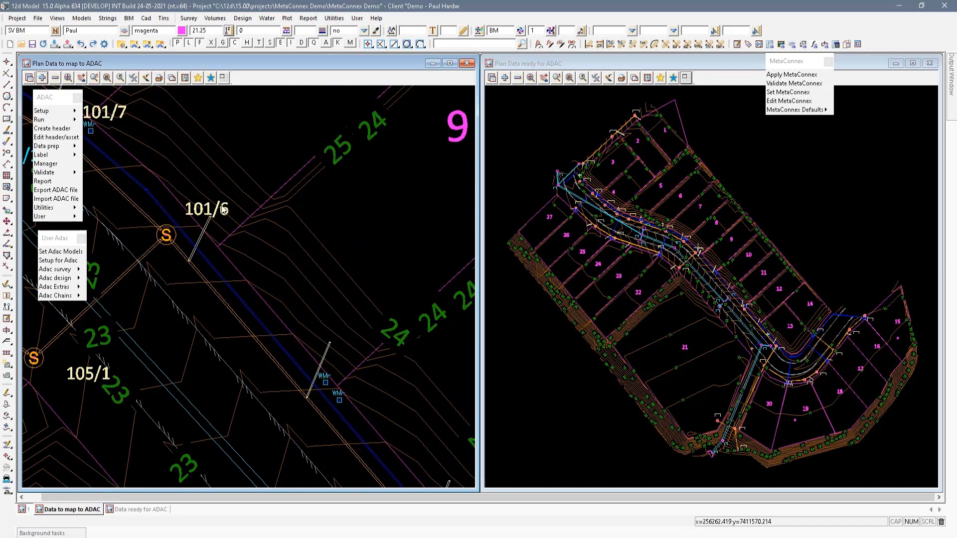
pyautogui.scroll(-1, 217, 219)
pyautogui.scroll(-2, 164, 150)
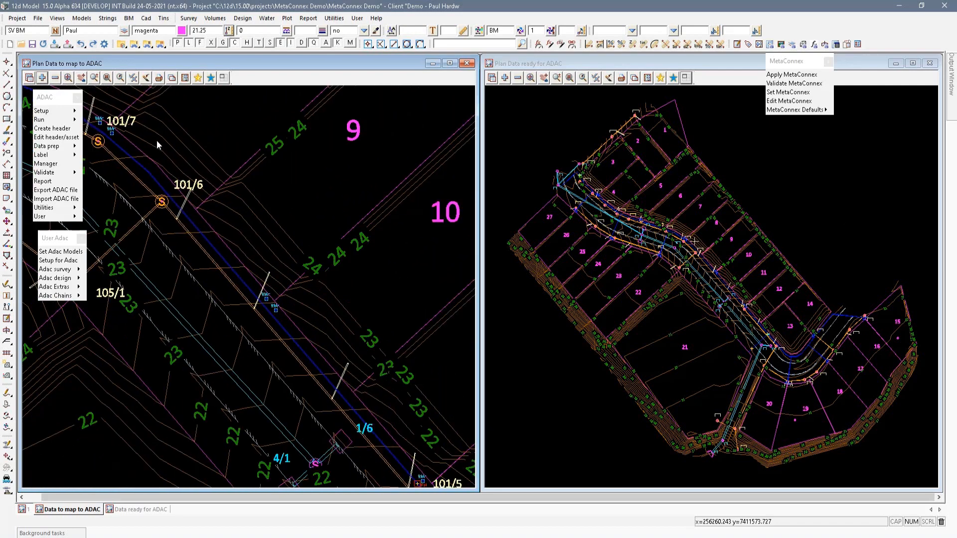
pyautogui.scroll(-1, 154, 133)
pyautogui.scroll(4, 373, 424)
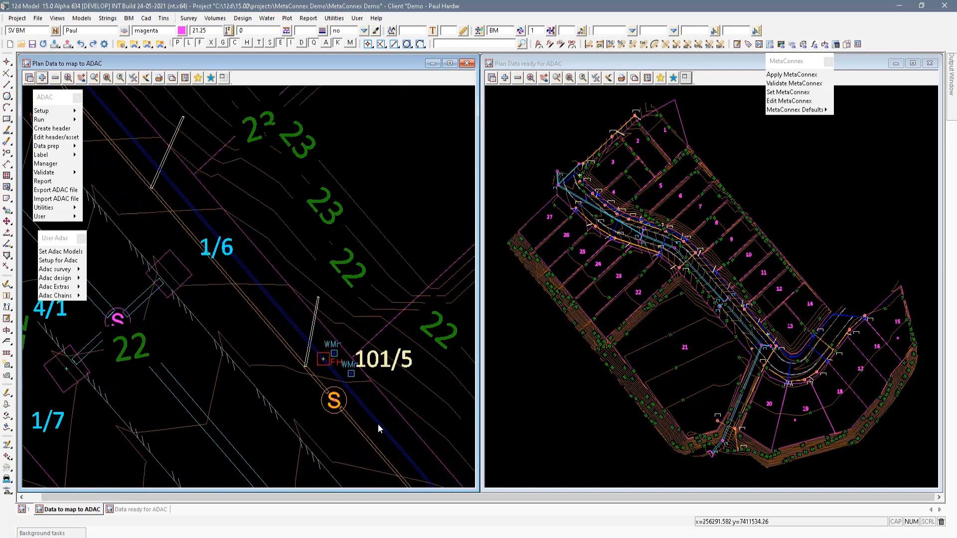
pyautogui.scroll(-1, 197, 265)
pyautogui.scroll(2, 329, 359)
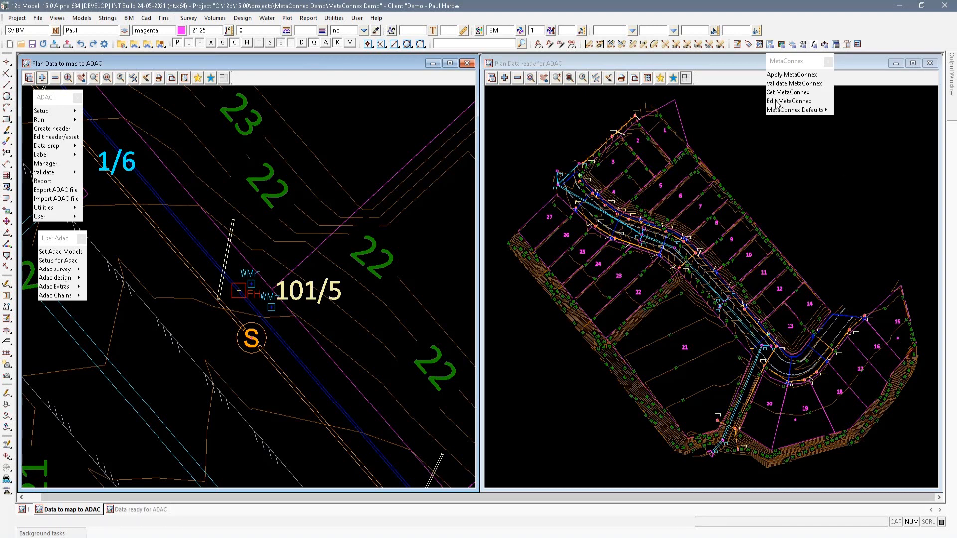
# Open the ADAC 501 MetaConnex definitions, expand the sewerage connection SE*C and widen the editor to show its full attribute names
pyautogui.click(827, 110)
pyautogui.click(843, 124)
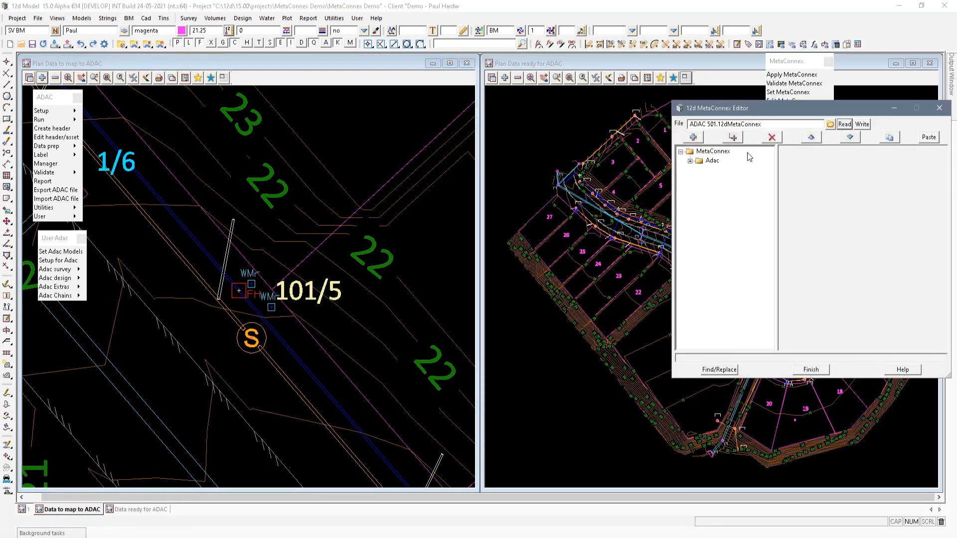
pyautogui.click(690, 161)
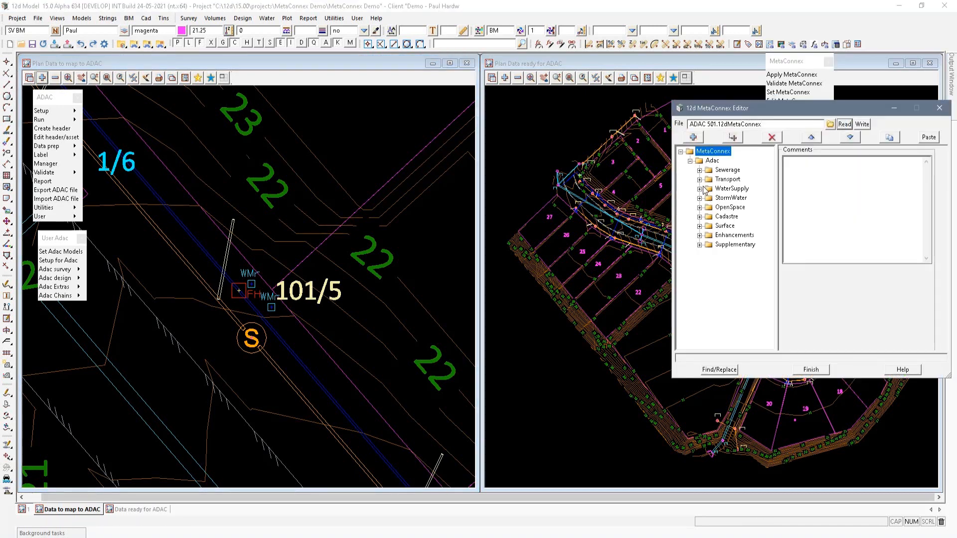
pyautogui.click(699, 170)
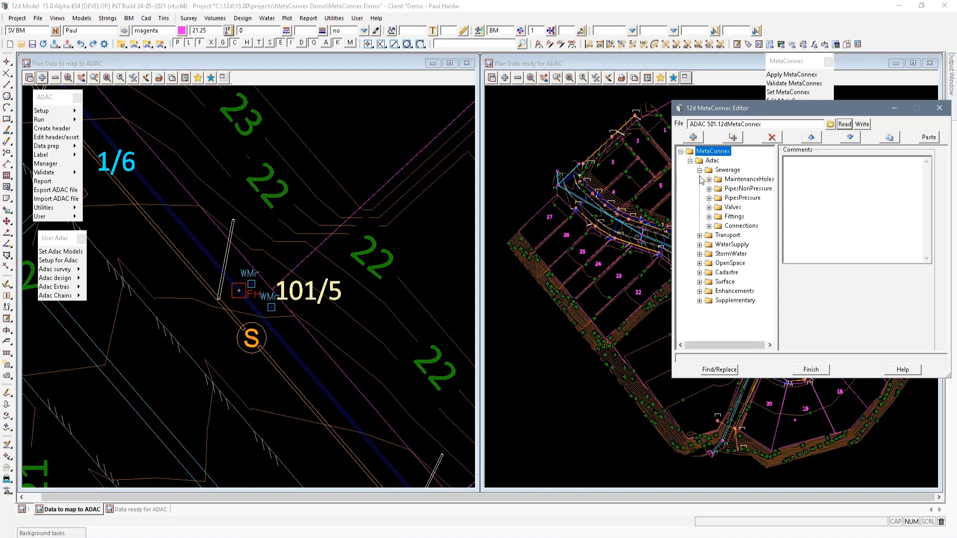
pyautogui.click(710, 226)
pyautogui.click(718, 245)
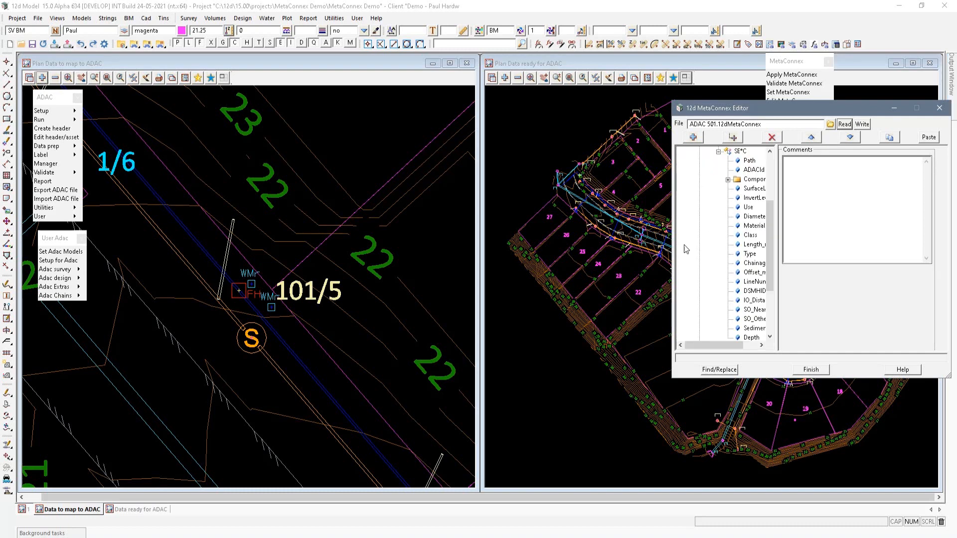
pyautogui.moveTo(672, 249); pyautogui.dragTo(524, 250)
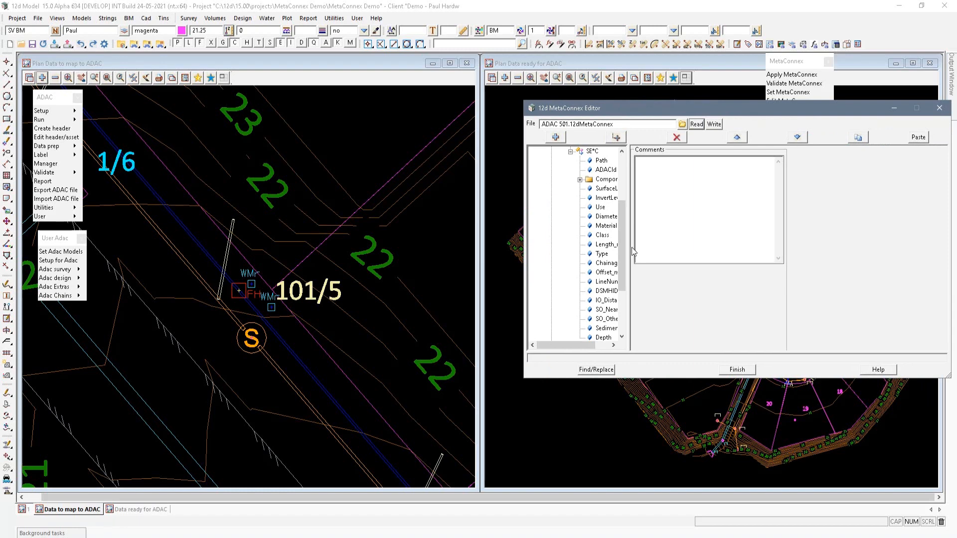
pyautogui.moveTo(629, 250); pyautogui.dragTo(698, 254)
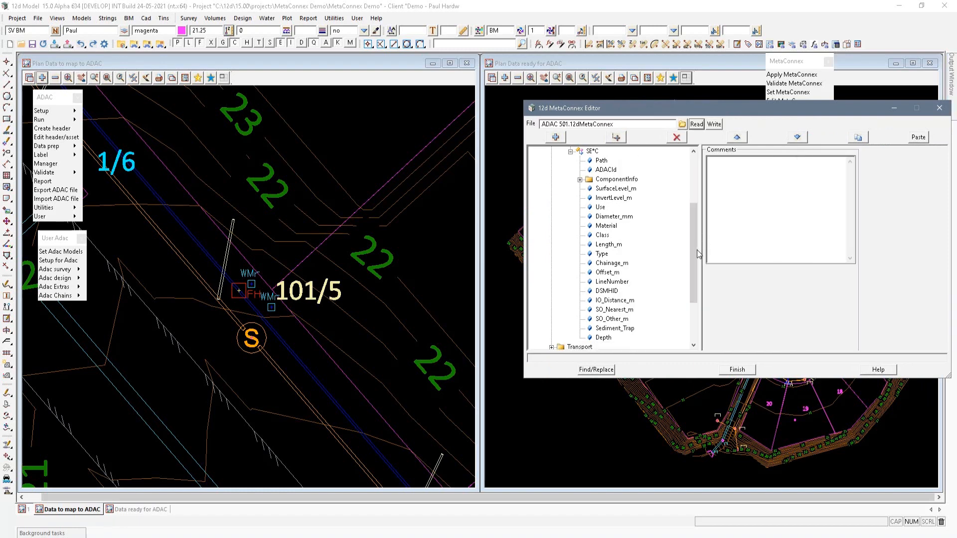
# Examine the SE*C definitions of Chainage_m, Offset_m and LineNumber against the sewer line near manhole 101/5
pyautogui.click(624, 264)
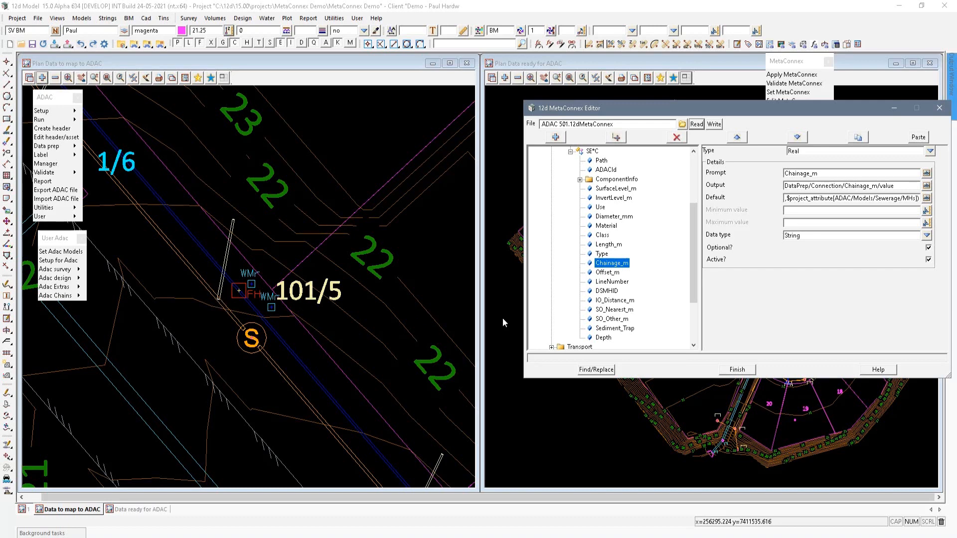
pyautogui.click(612, 273)
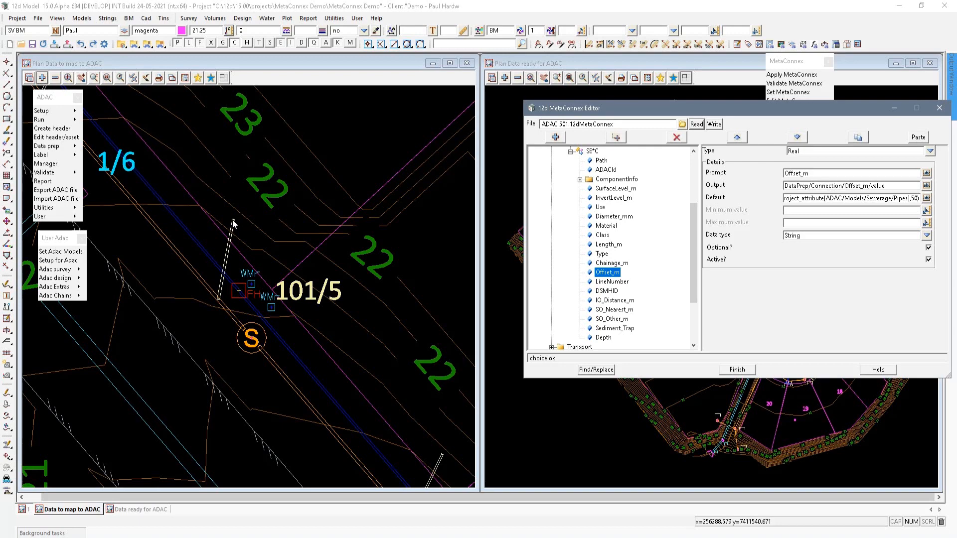
pyautogui.press('Down')
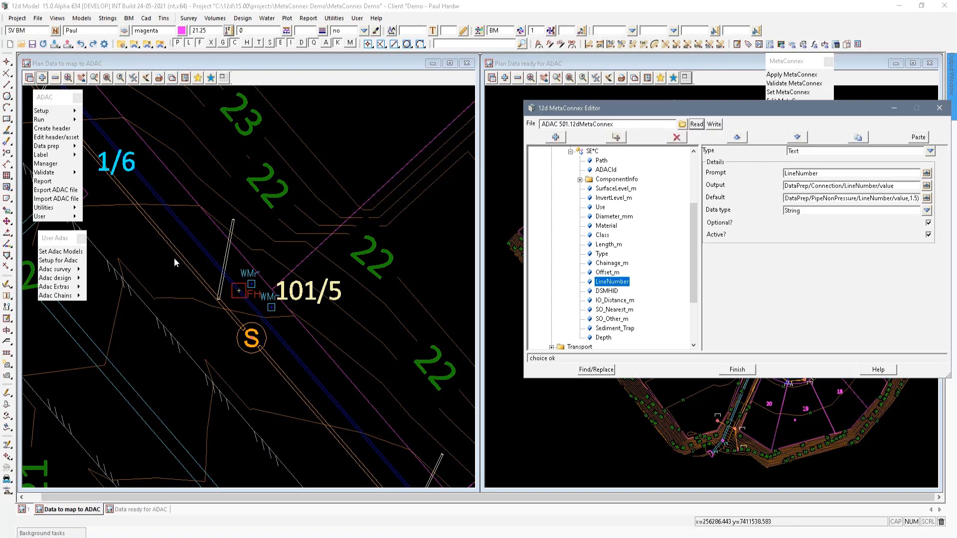
pyautogui.scroll(-5, 321, 325)
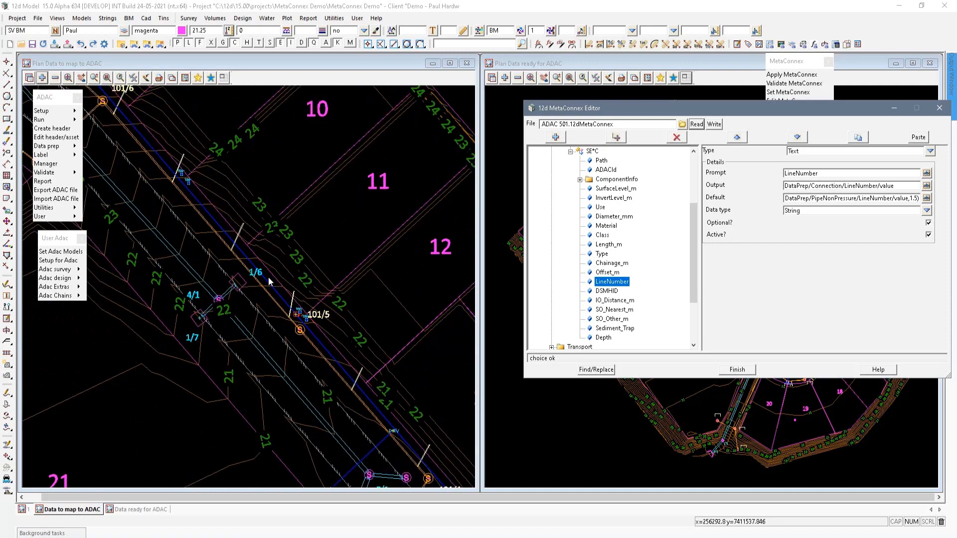
pyautogui.scroll(-1, 250, 259)
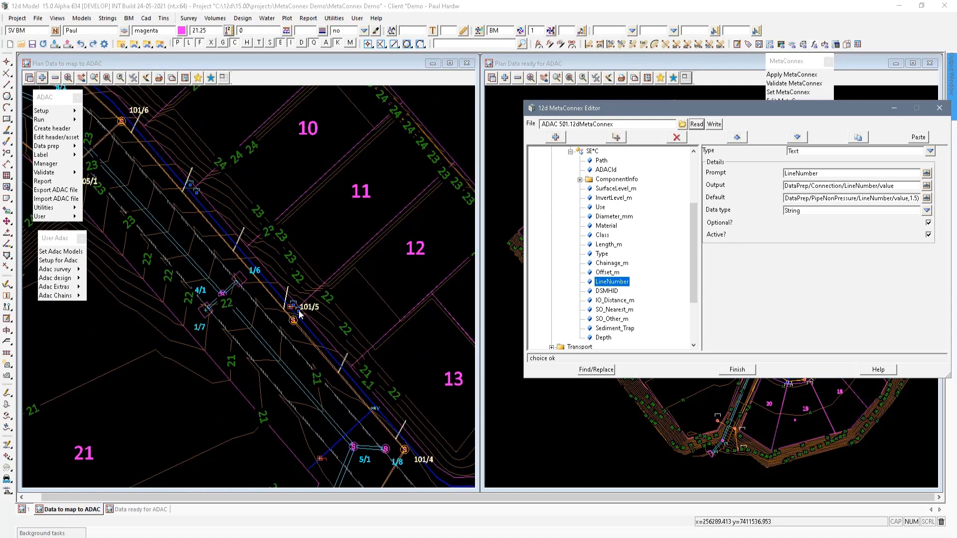
# Review the SE*C definitions of DSMHID, IO_Distance_m, SO_Nearest_m and SO_Other_m, and close the MetaConnex editor
pyautogui.click(611, 291)
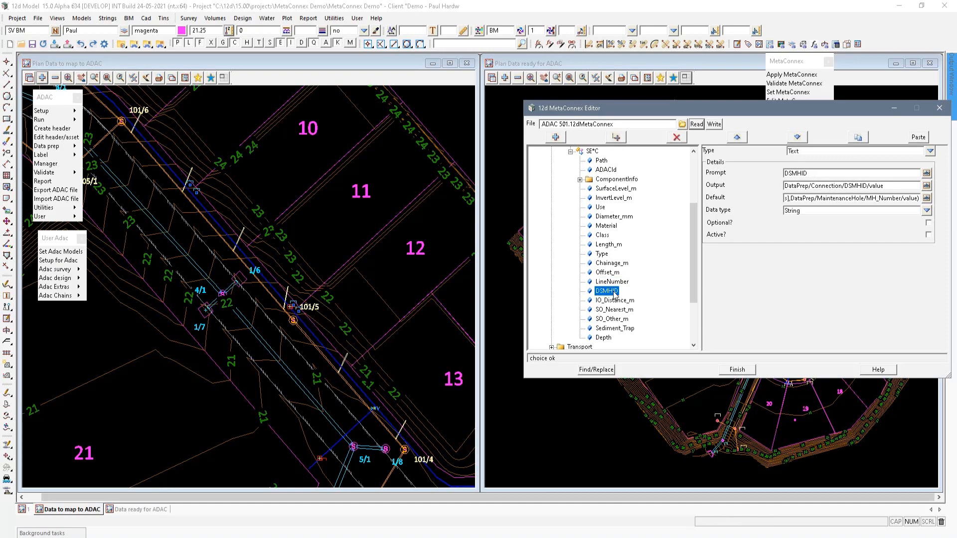
pyautogui.scroll(2, 313, 325)
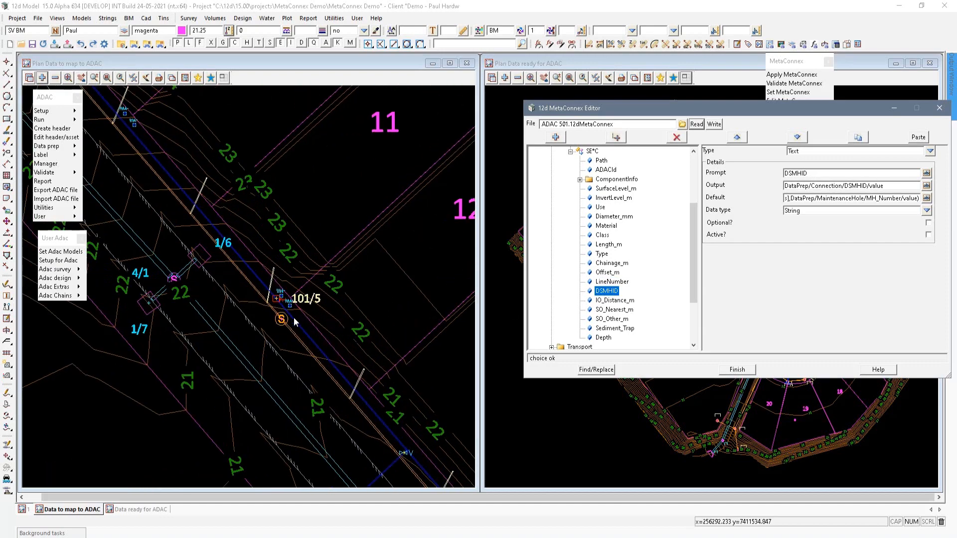
pyautogui.press('Down')
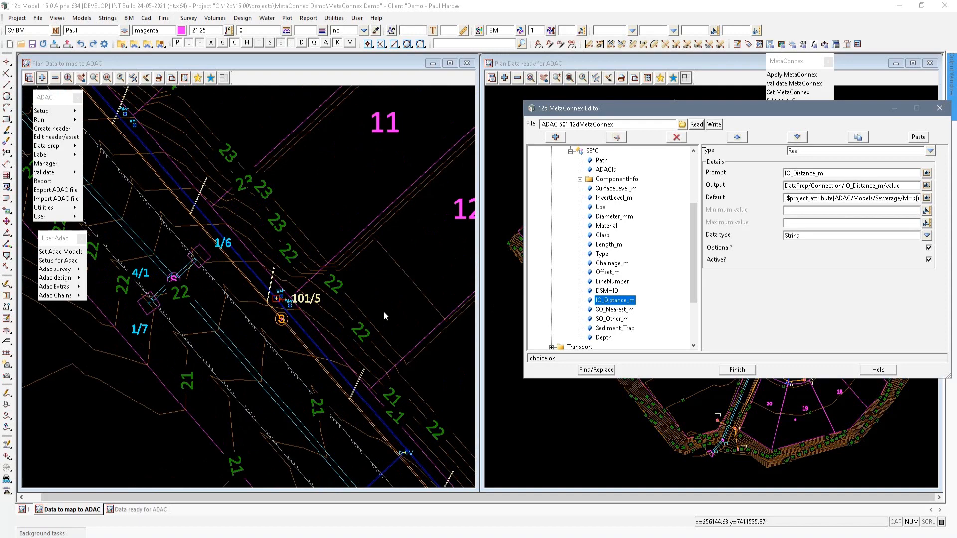
pyautogui.scroll(2, 281, 306)
pyautogui.scroll(2, 280, 306)
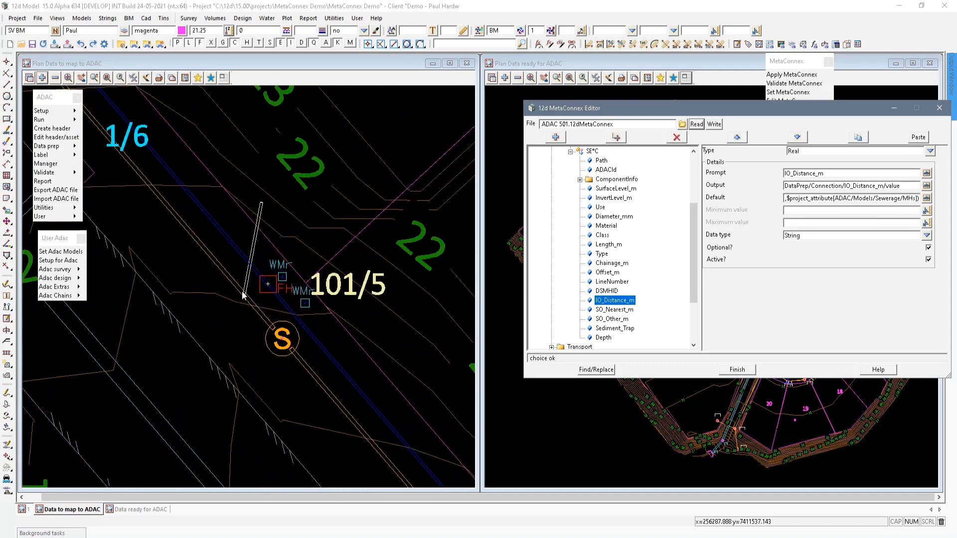
pyautogui.click(616, 310)
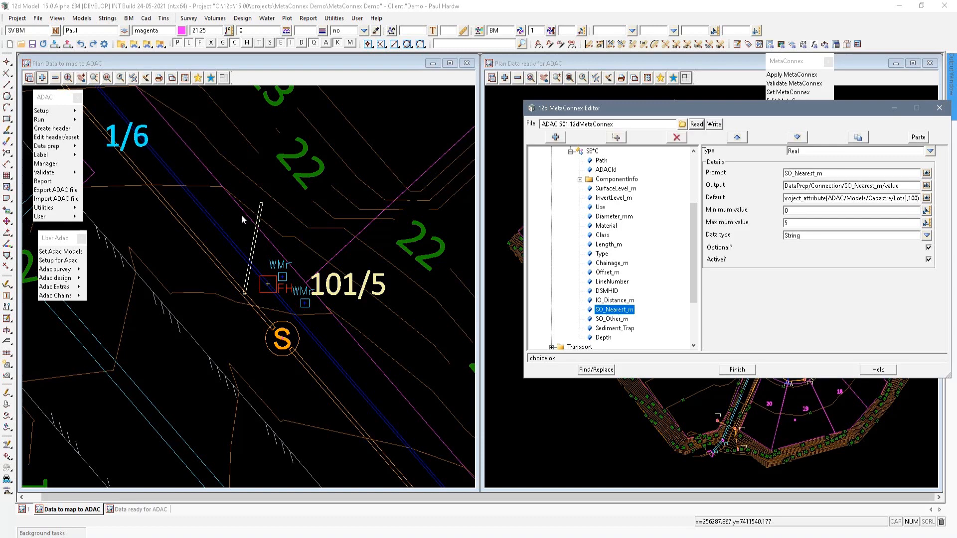
pyautogui.click(617, 319)
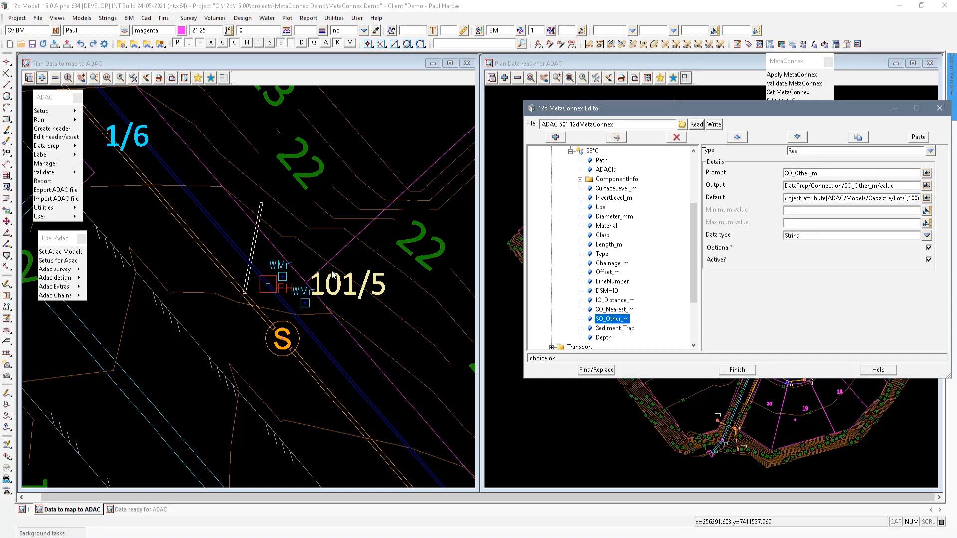
pyautogui.click(738, 369)
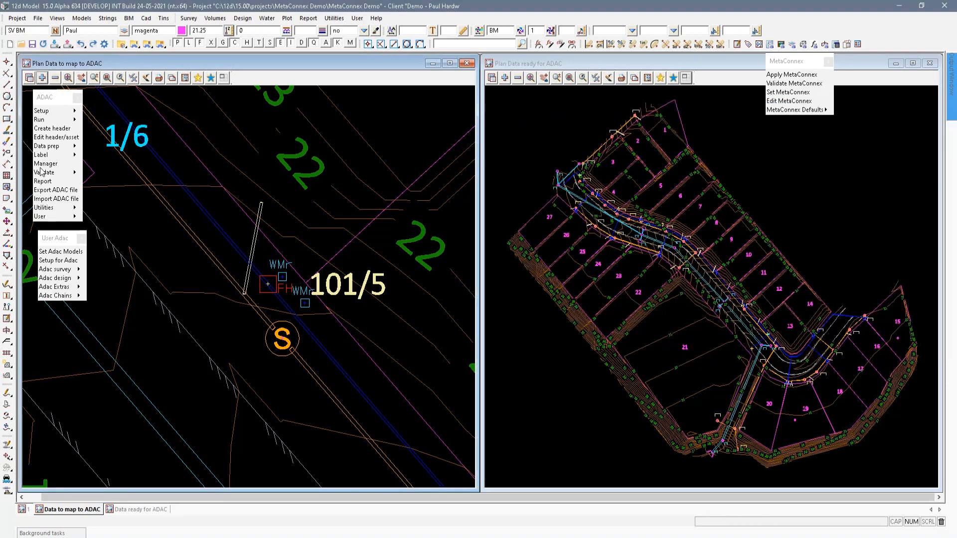
# Label the sewer connections of the ASCON SEWERAGE CONNECTIONS model, using dimension model DIM and dimension style DIM 250
pyautogui.click(74, 155)
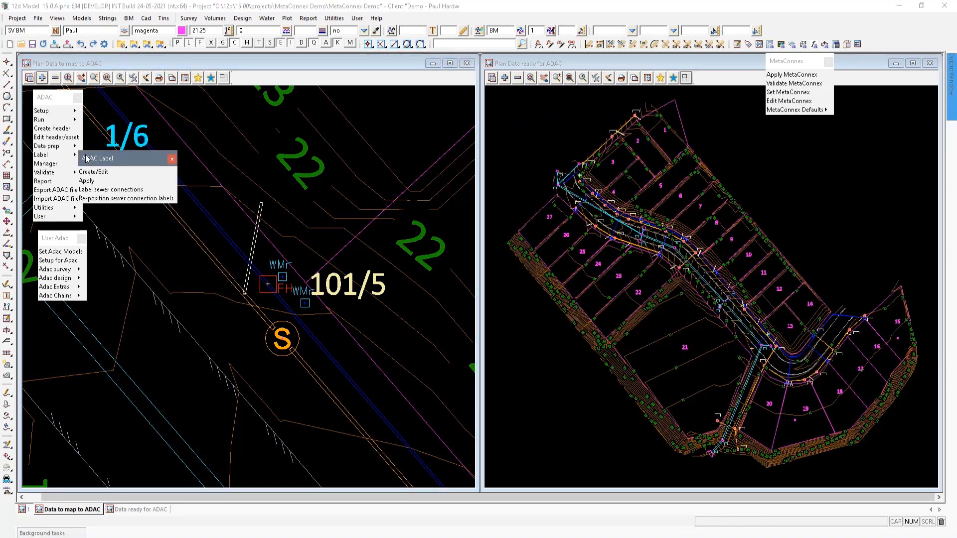
pyautogui.click(110, 189)
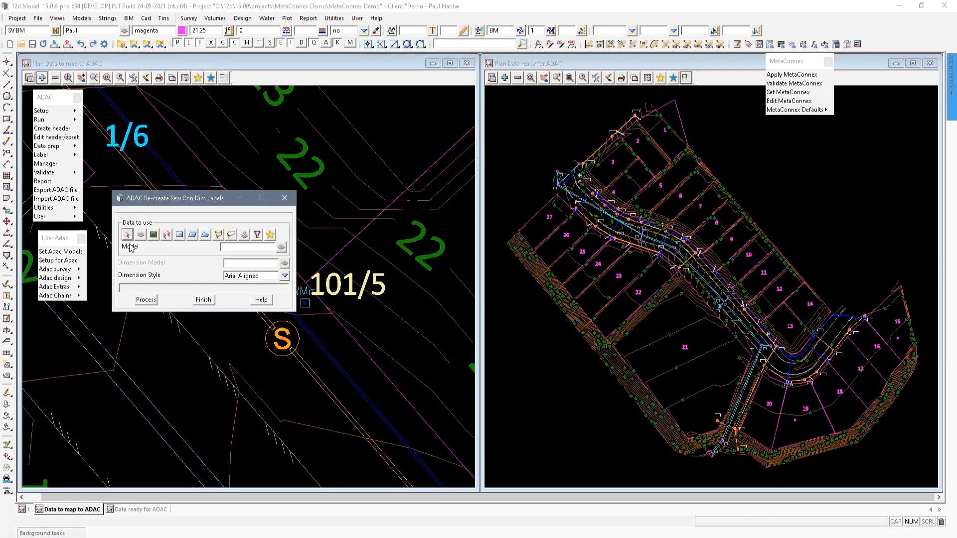
pyautogui.click(239, 255)
pyautogui.click(260, 212)
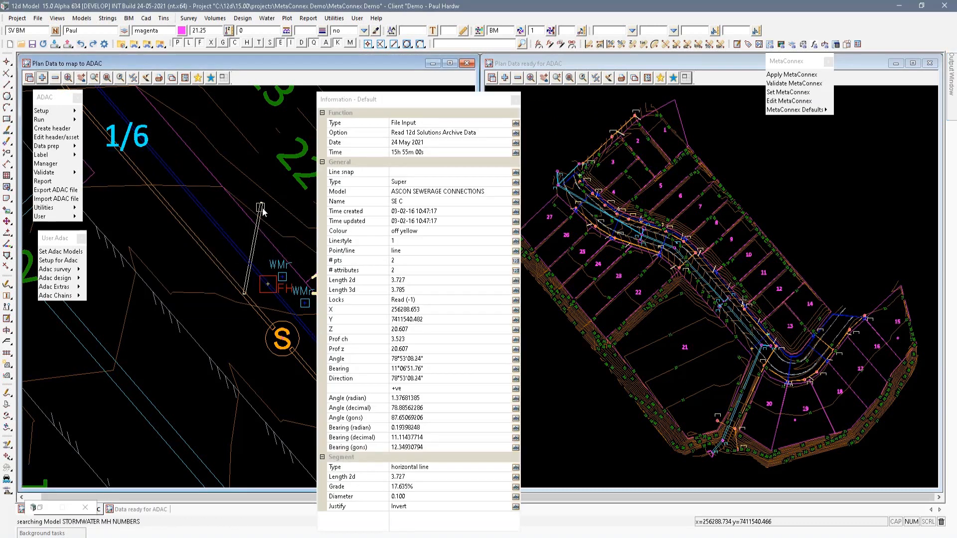
pyautogui.moveTo(192, 198); pyautogui.dragTo(172, 273)
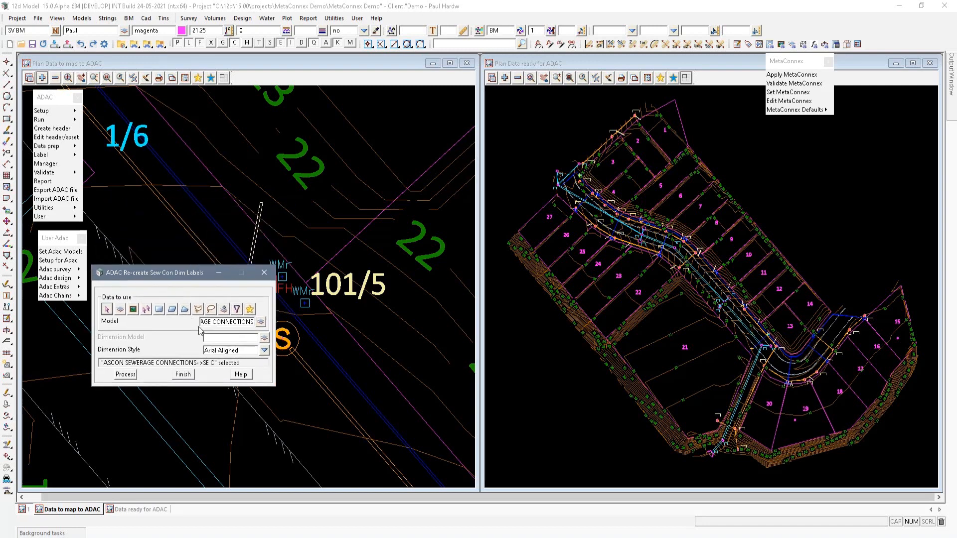
pyautogui.write('DIM')
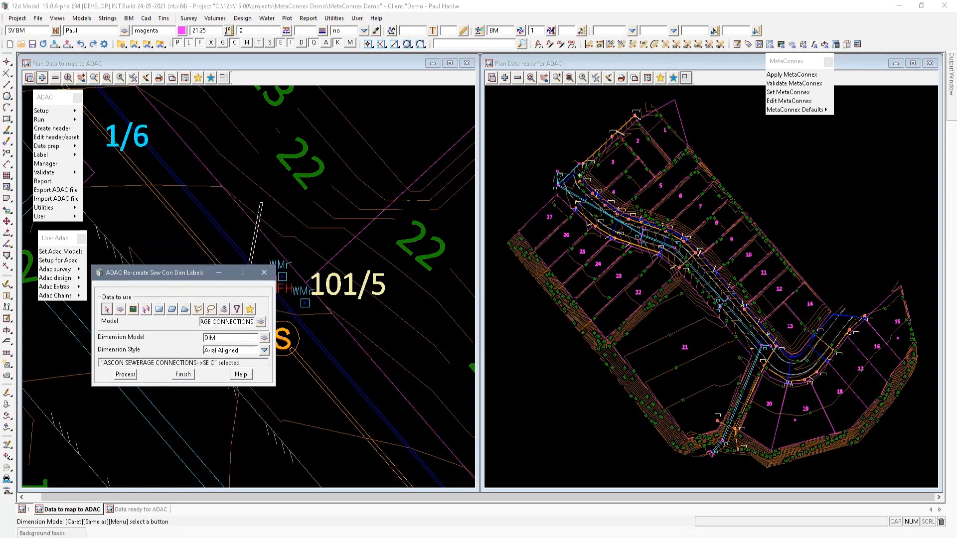
pyautogui.click(264, 351)
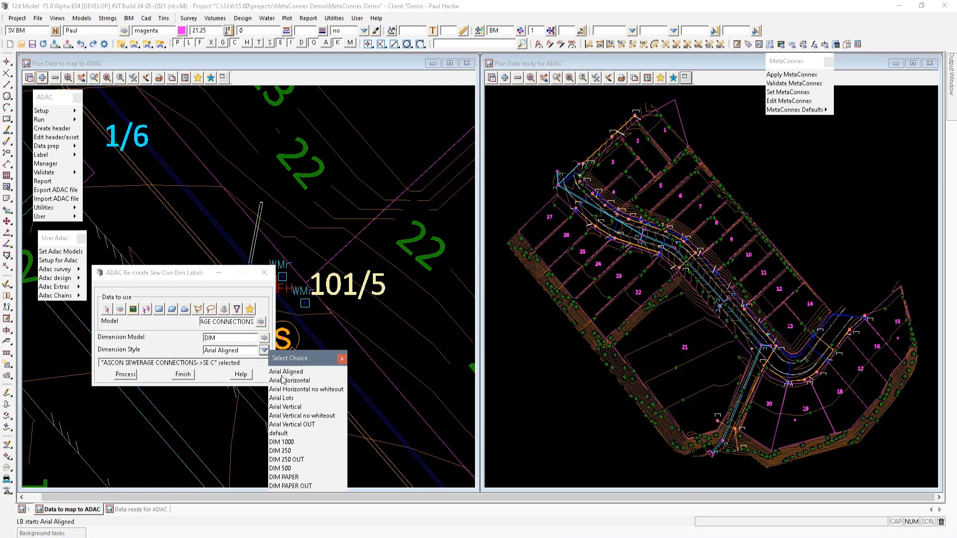
pyautogui.click(289, 451)
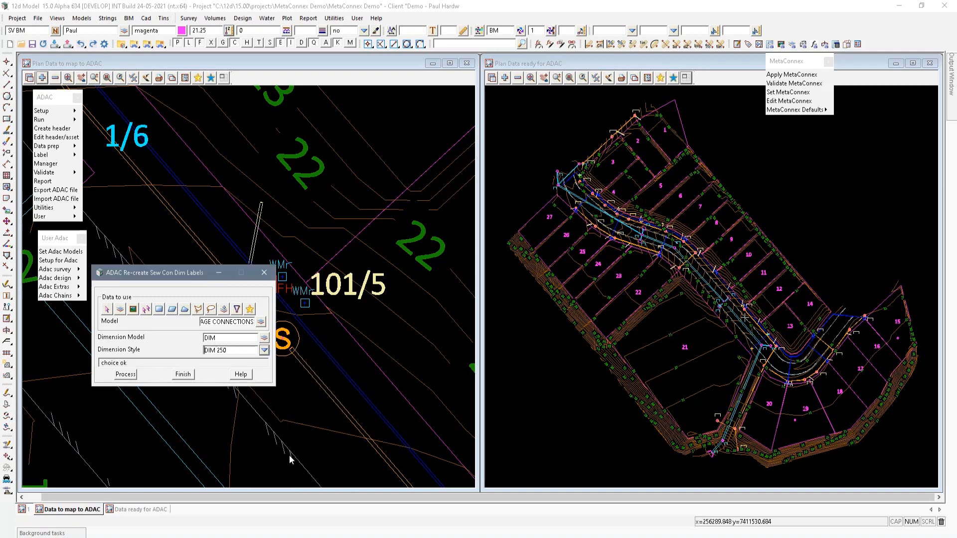
pyautogui.click(127, 377)
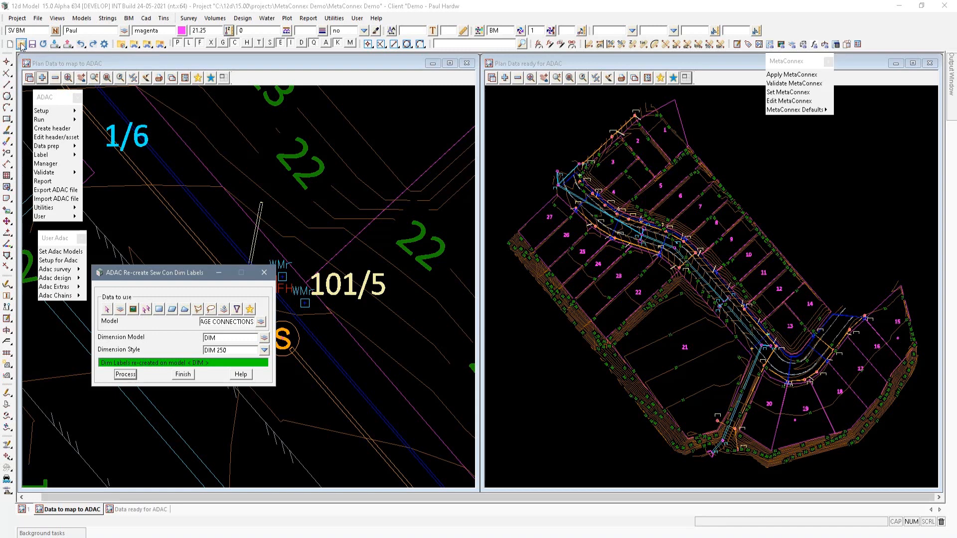
# Add the DIM model to the Data to map to ADAC view and inspect the connection dimensions along the sewer lines
pyautogui.click(42, 77)
pyautogui.doubleClick(73, 128)
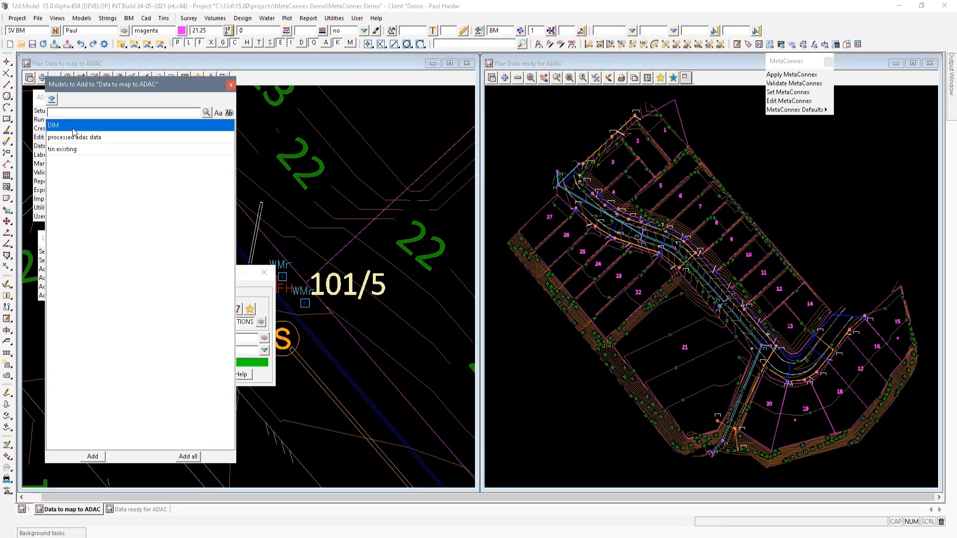
pyautogui.moveTo(157, 273); pyautogui.dragTo(652, 144)
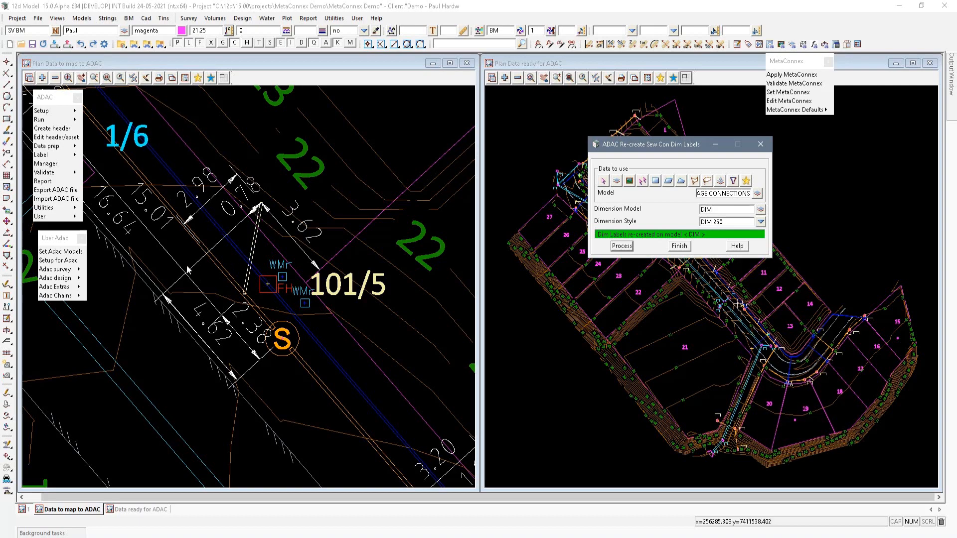
pyautogui.scroll(-10, 194, 279)
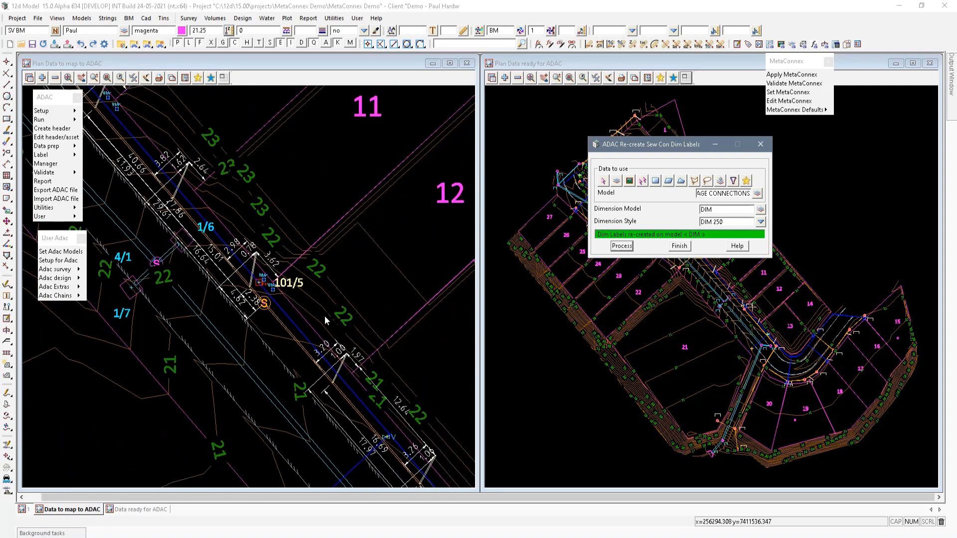
pyautogui.scroll(-8, 386, 337)
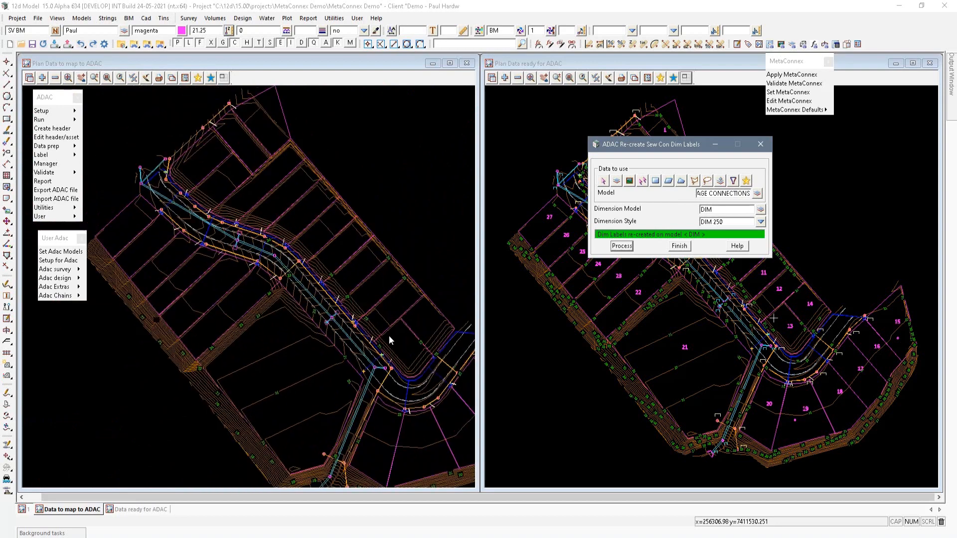
pyautogui.scroll(10, 178, 184)
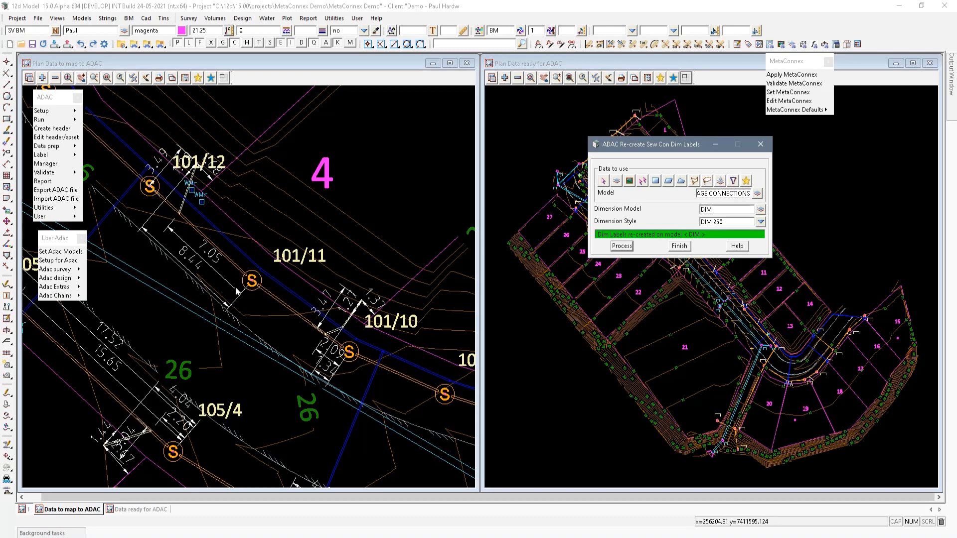
pyautogui.scroll(-3, 188, 260)
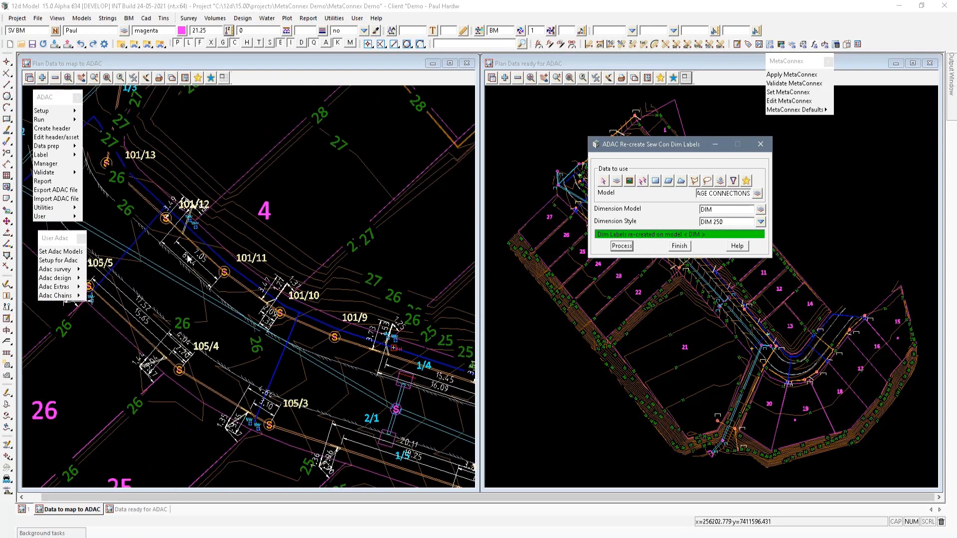
pyautogui.scroll(-3, 188, 259)
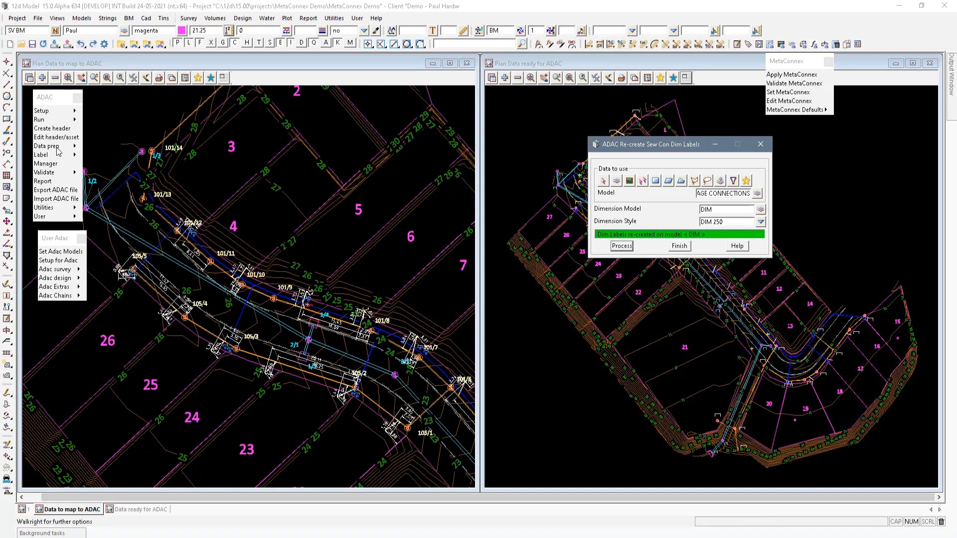
# Review the ADAC data preparation categories, examine the FH fitting and connection dimensions near manhole 101/9, and close the category list
pyautogui.moveTo(83, 149)
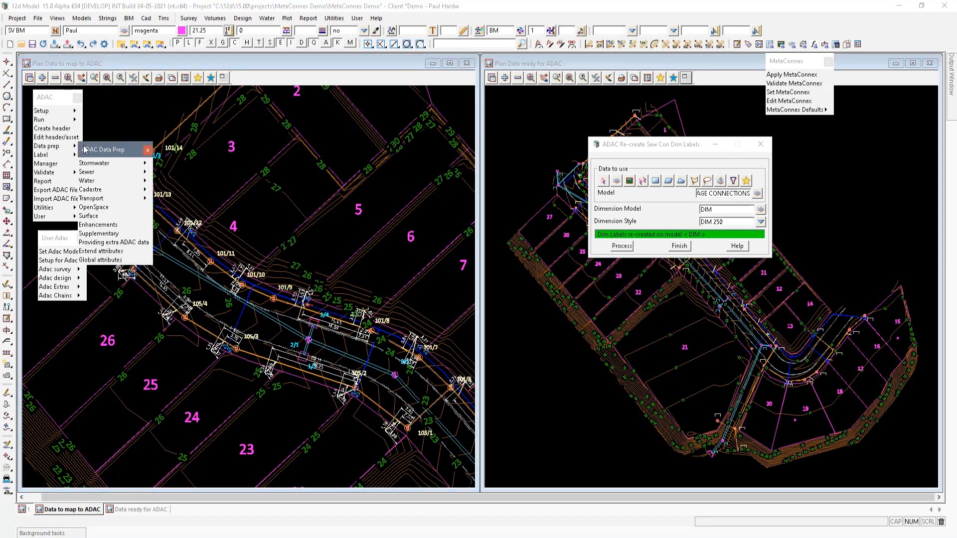
pyautogui.moveTo(111, 153); pyautogui.dragTo(151, 142)
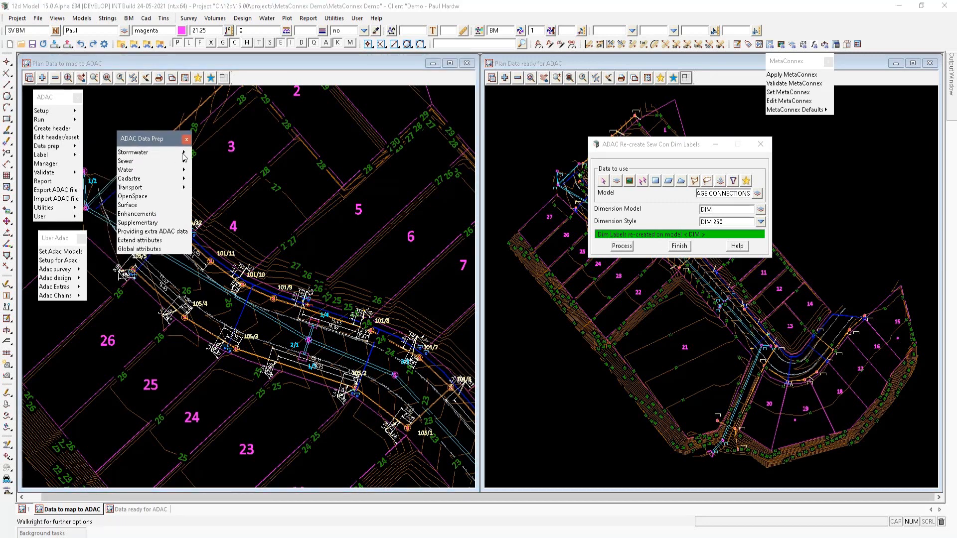
pyautogui.moveTo(185, 156)
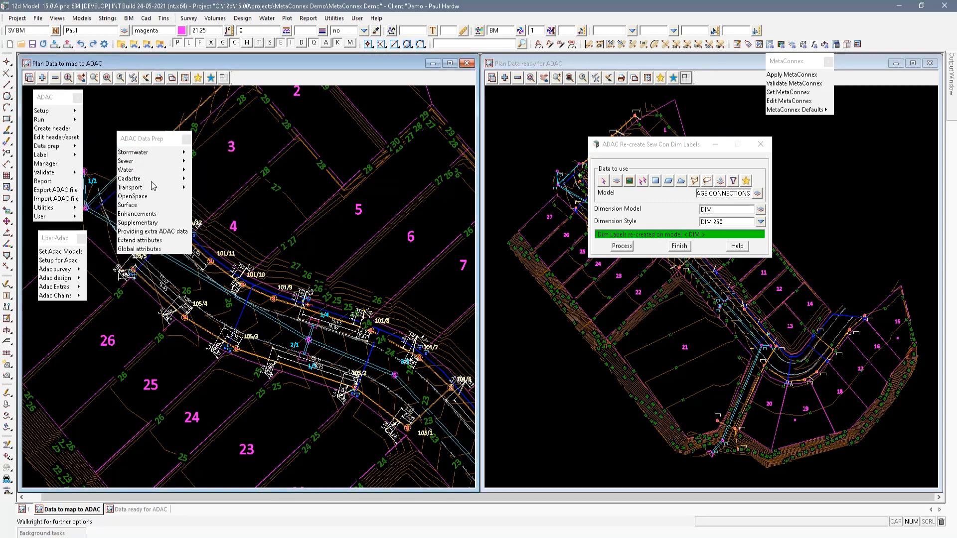
pyautogui.click(288, 339)
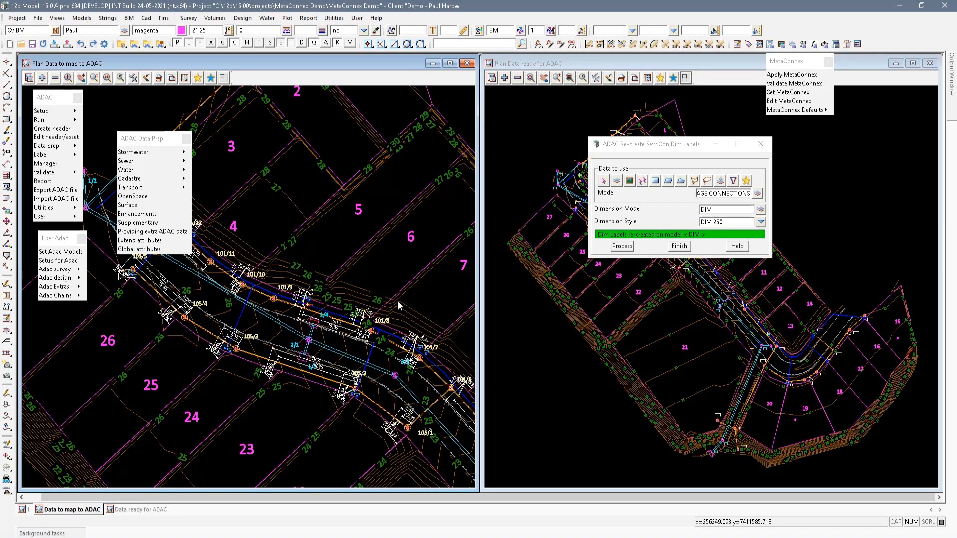
pyautogui.scroll(-3, 253, 283)
pyautogui.scroll(3, 279, 298)
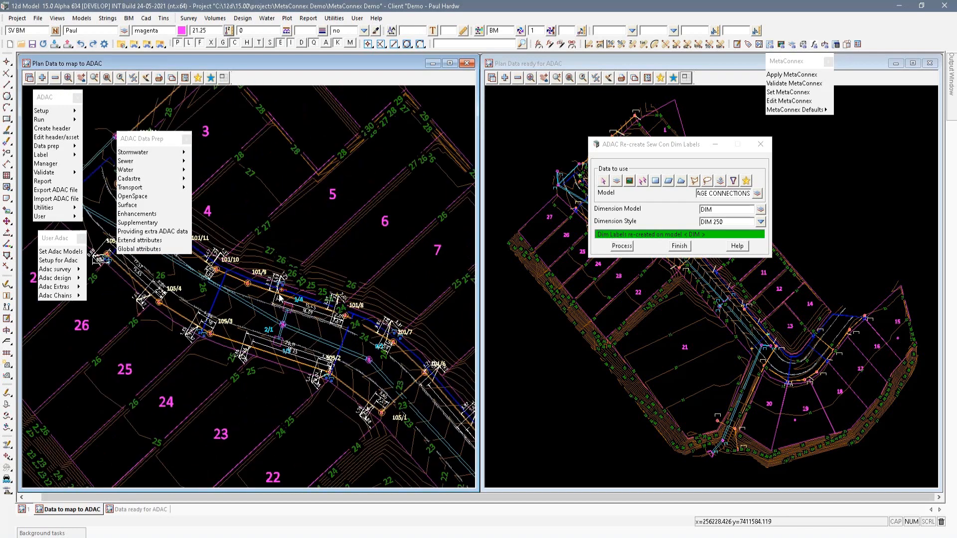
pyautogui.scroll(4, 280, 298)
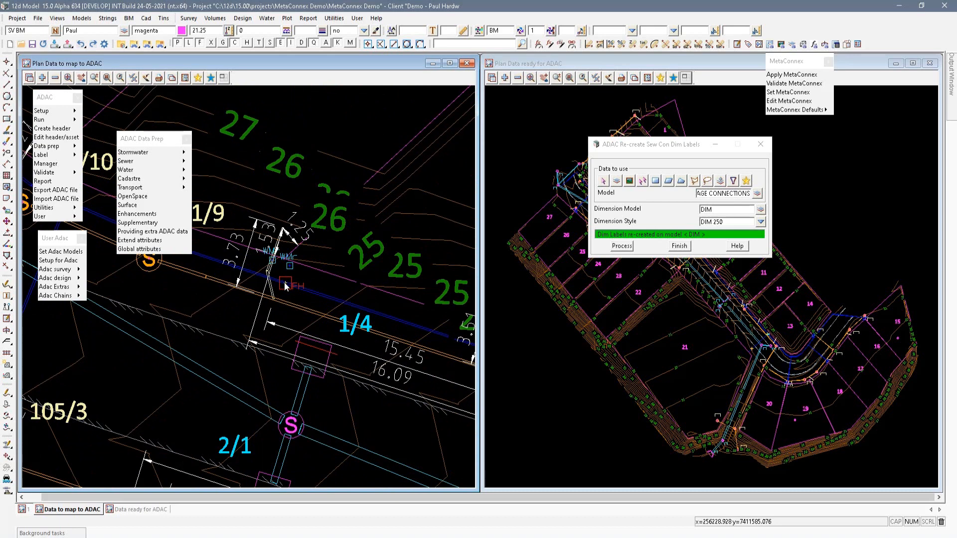
pyautogui.click(187, 139)
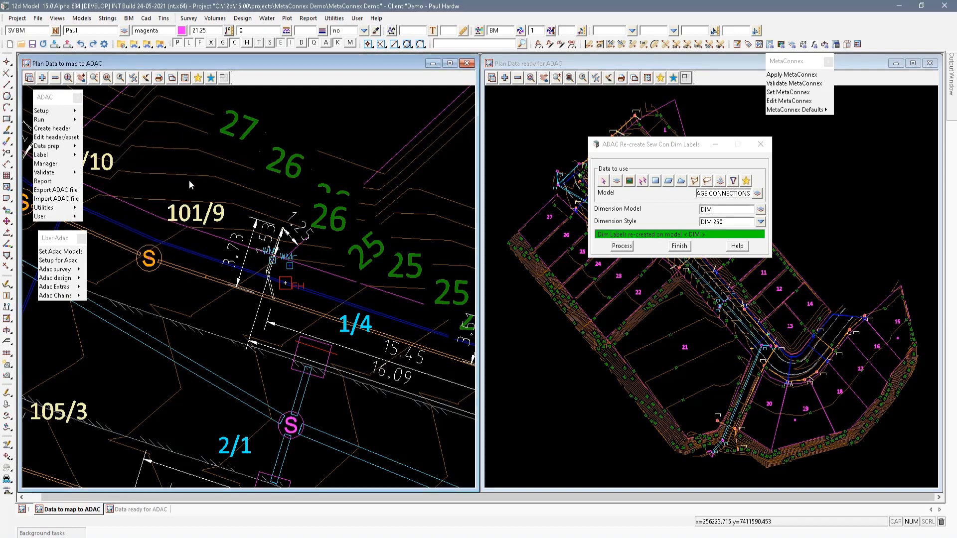
# Examine the sewer connection dimensions beside manhole 101/8 in the Data to map to ADAC view
pyautogui.scroll(-2, 184, 211)
pyautogui.scroll(-1, 185, 212)
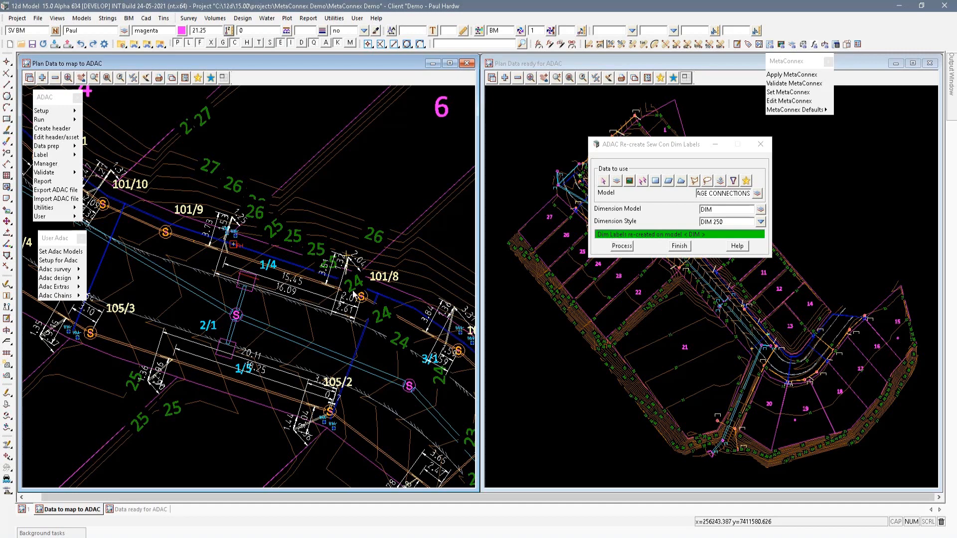
pyautogui.scroll(2, 383, 276)
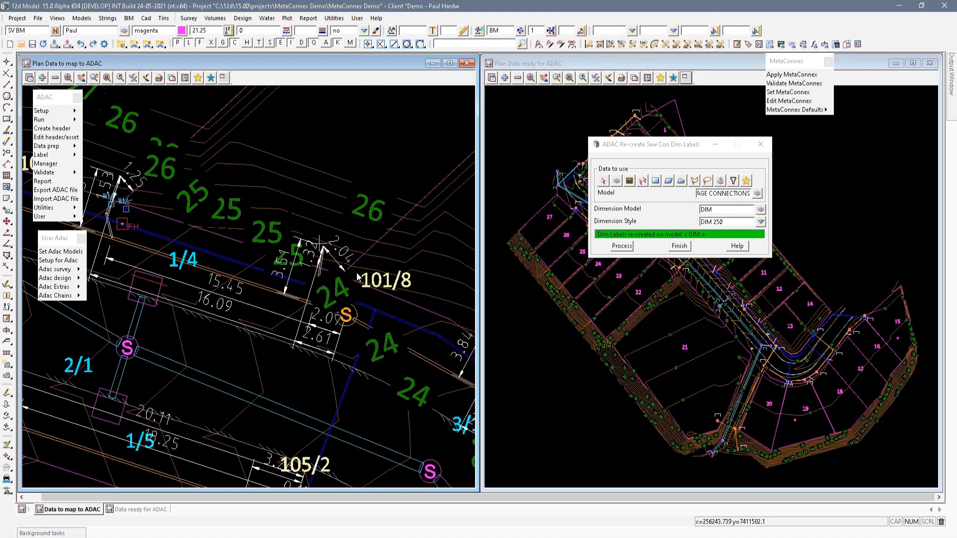
pyautogui.scroll(1, 357, 277)
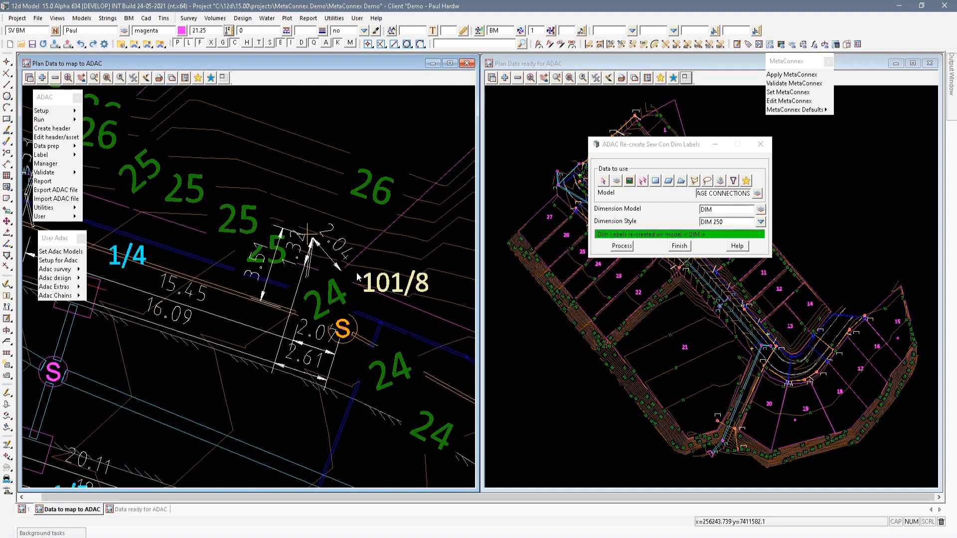